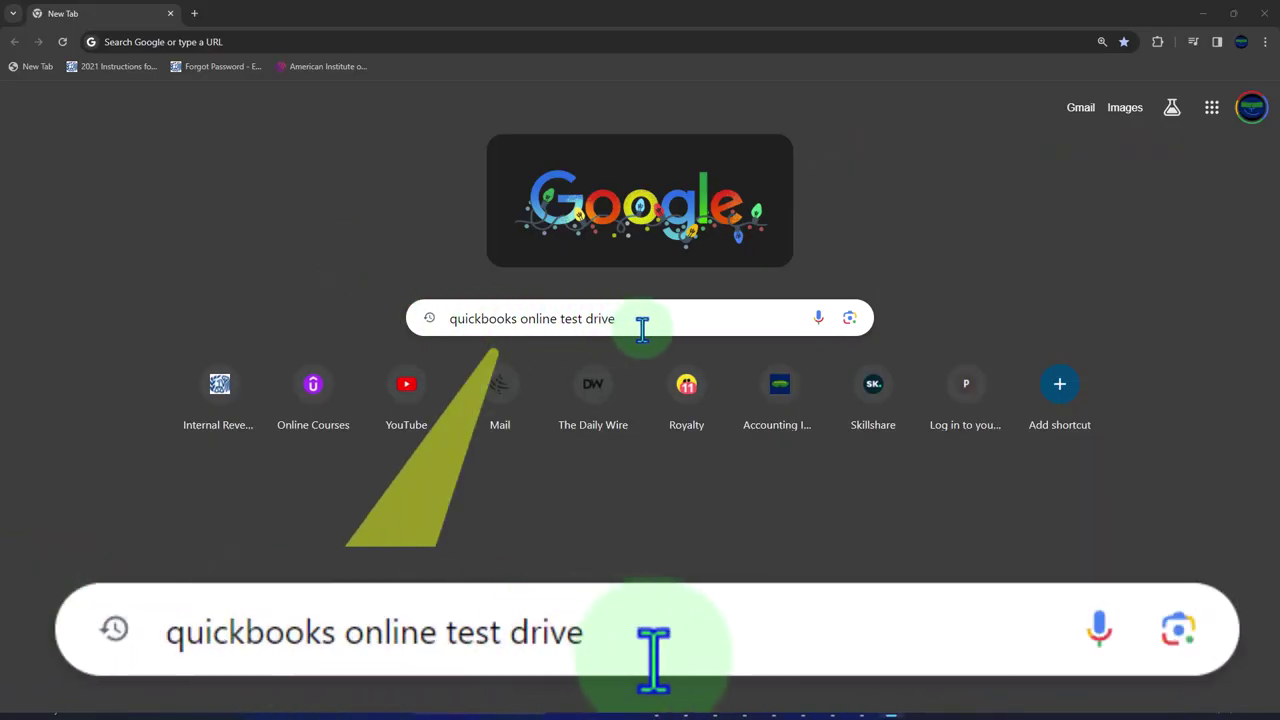
- Search Google for "quickbooks online test drive" and launch the United States test drive company, passing its security verification
key(Return)
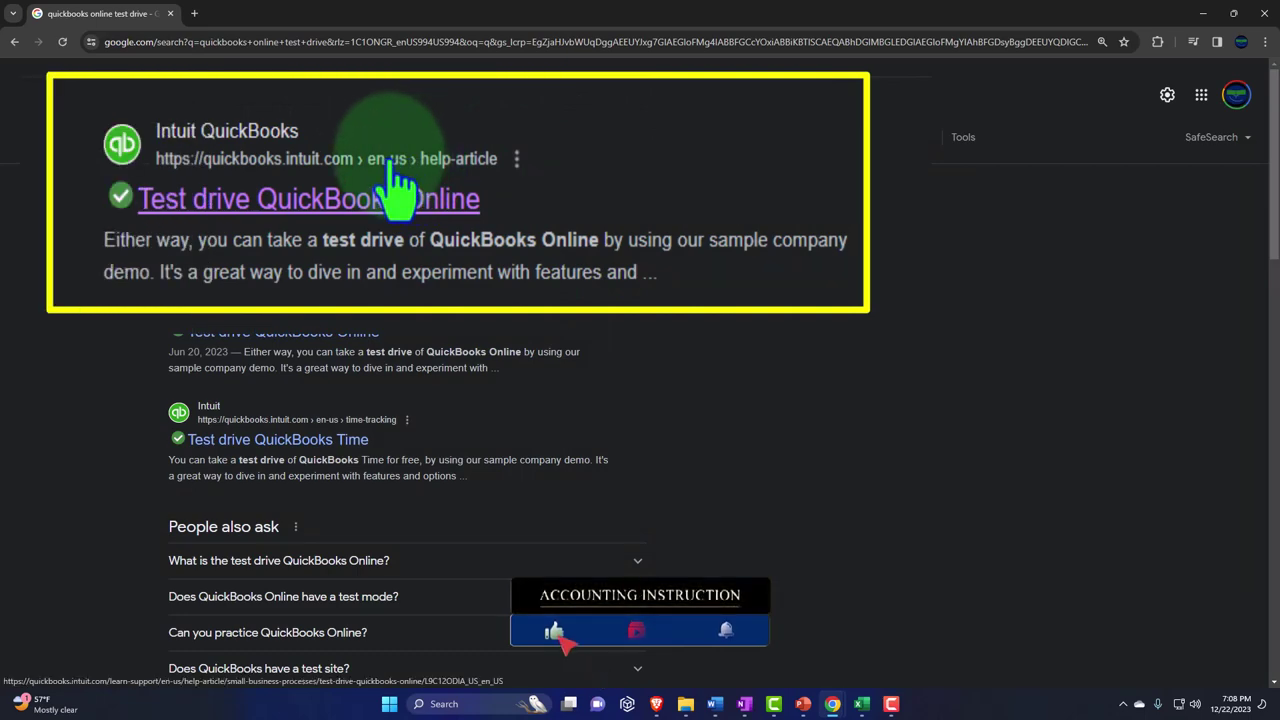
click(330, 224)
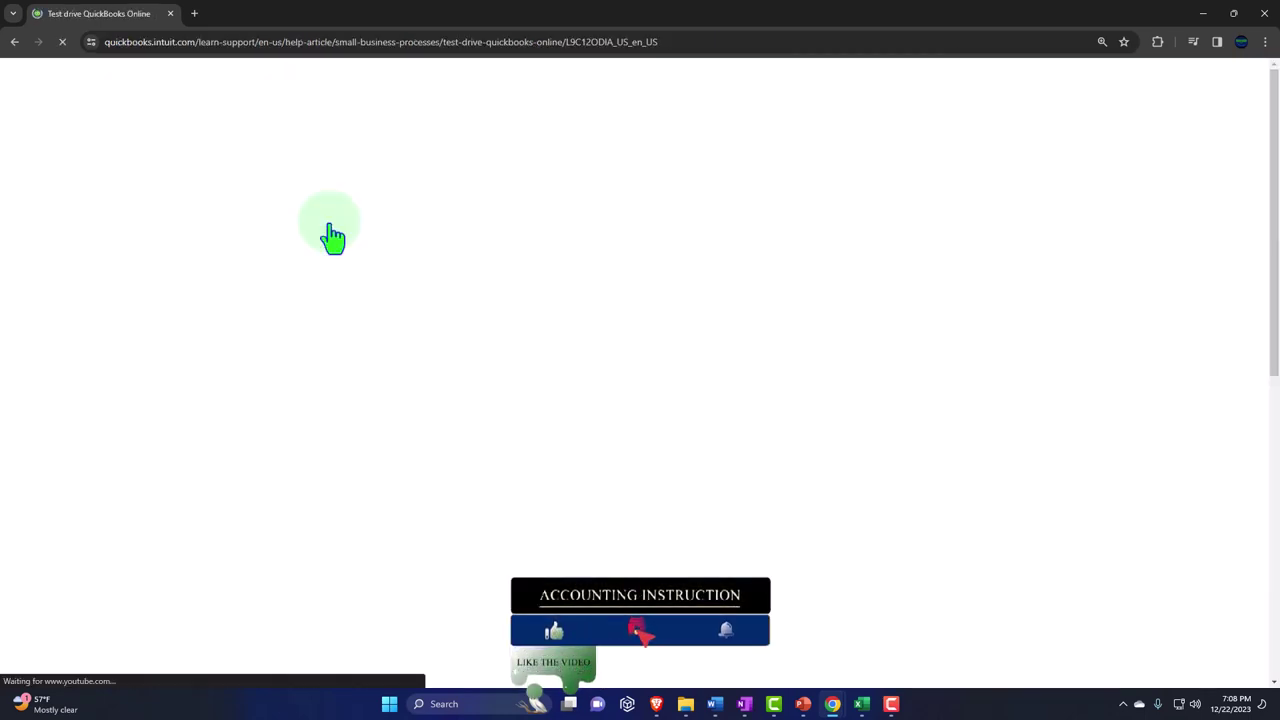
scroll(325, 270, down, 3)
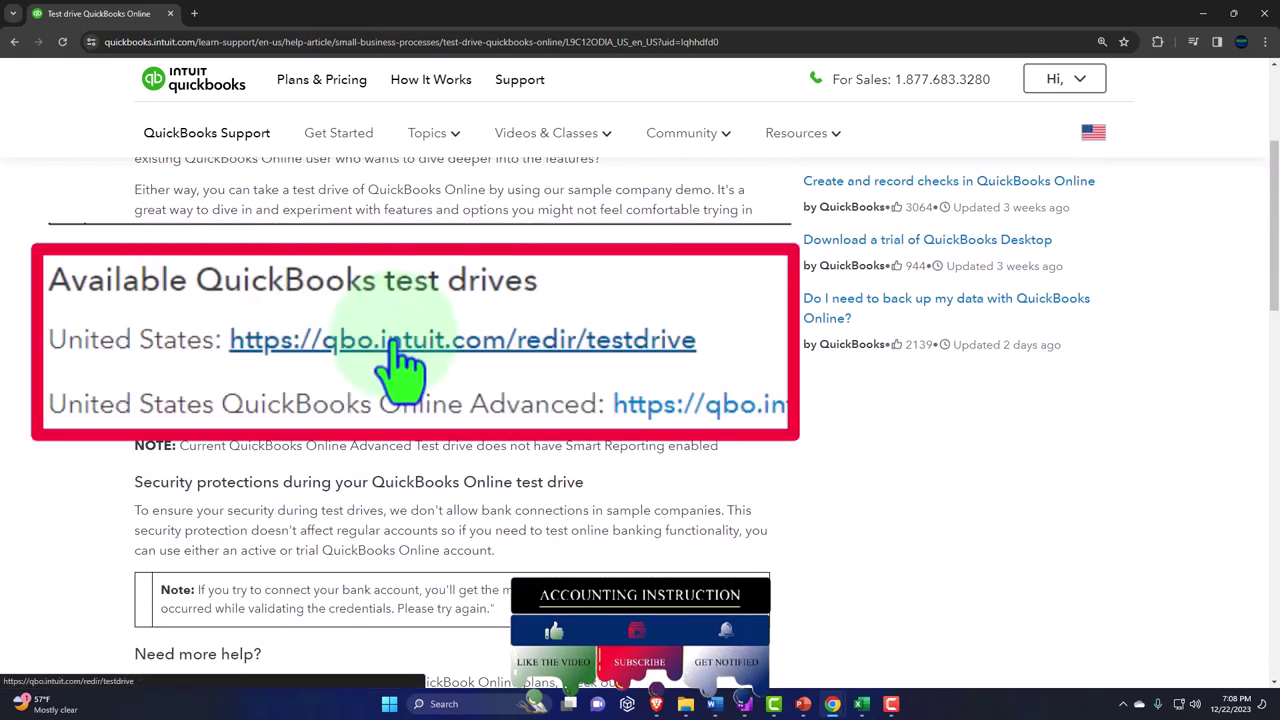
click(305, 395)
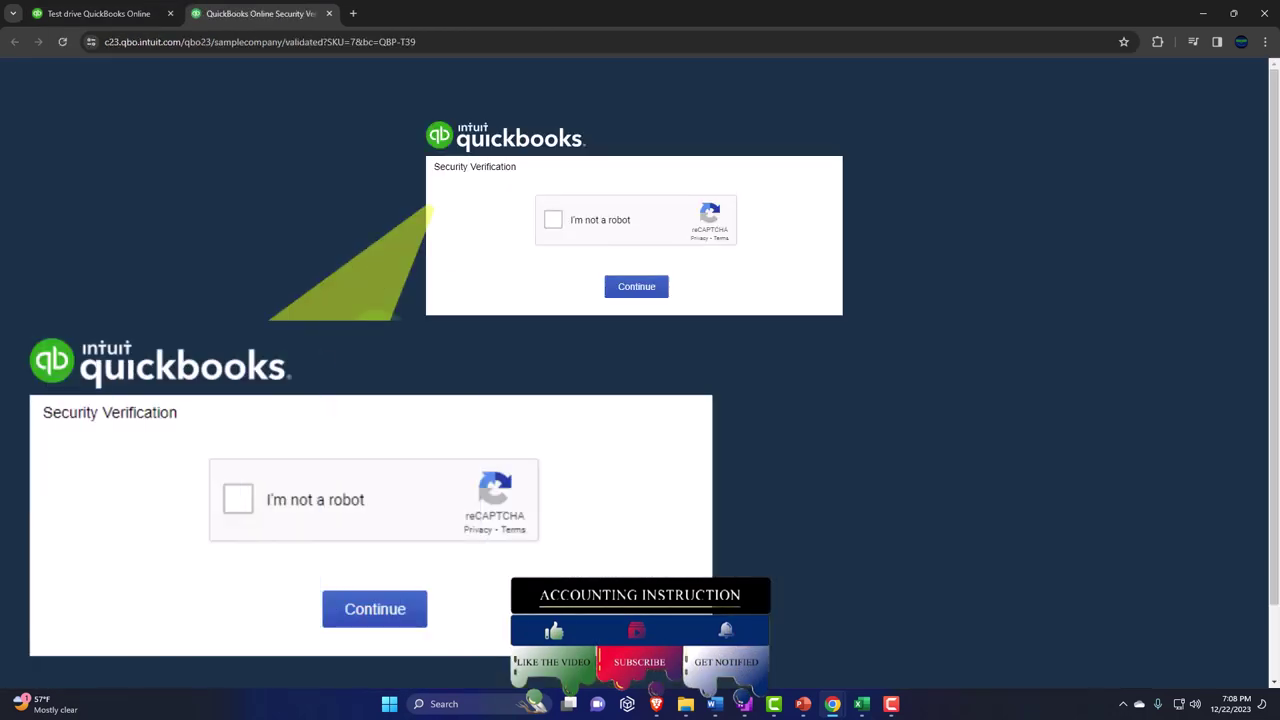
click(556, 224)
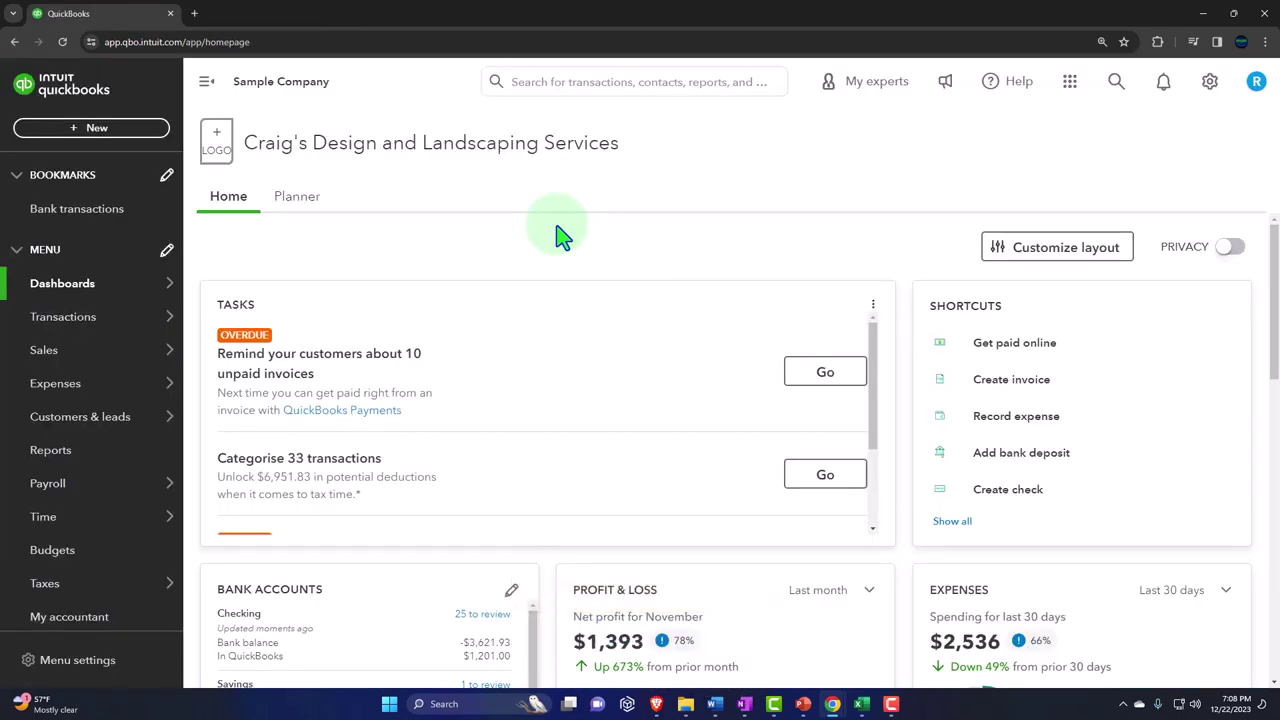
- Duplicate the QuickBooks browser tab twice so the sample company is open in three tabs
right_click(138, 25)
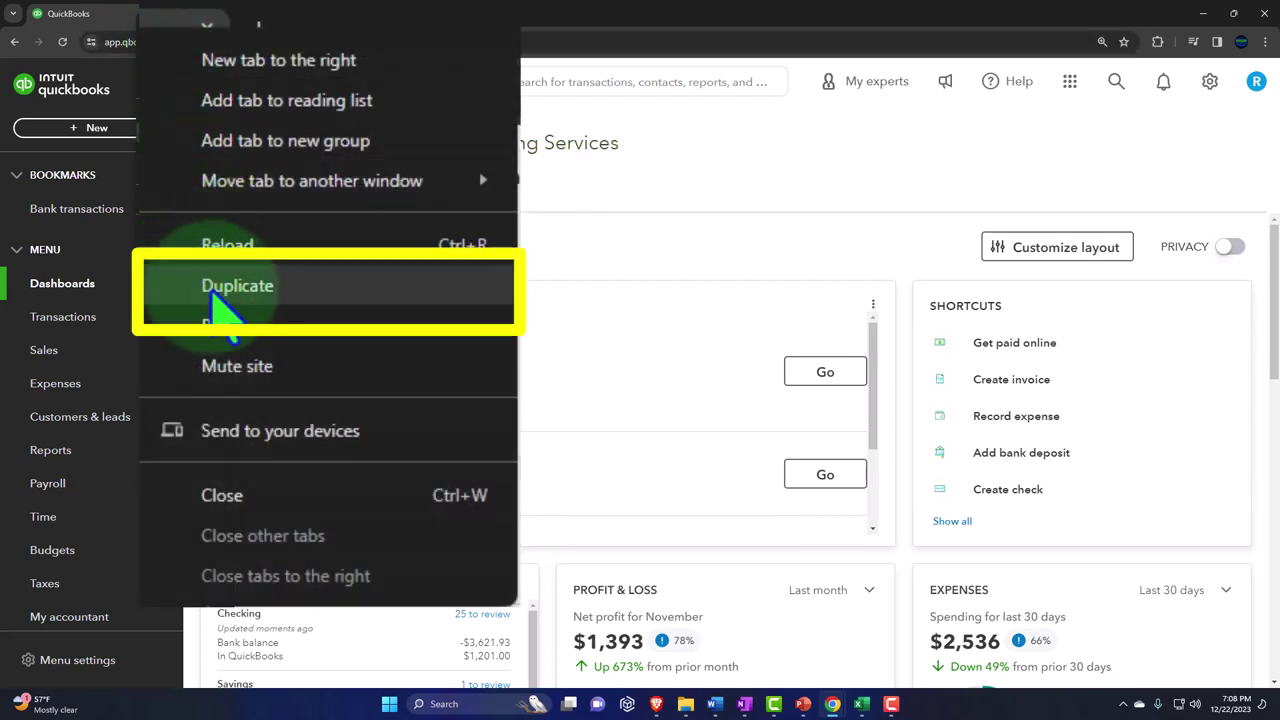
click(305, 292)
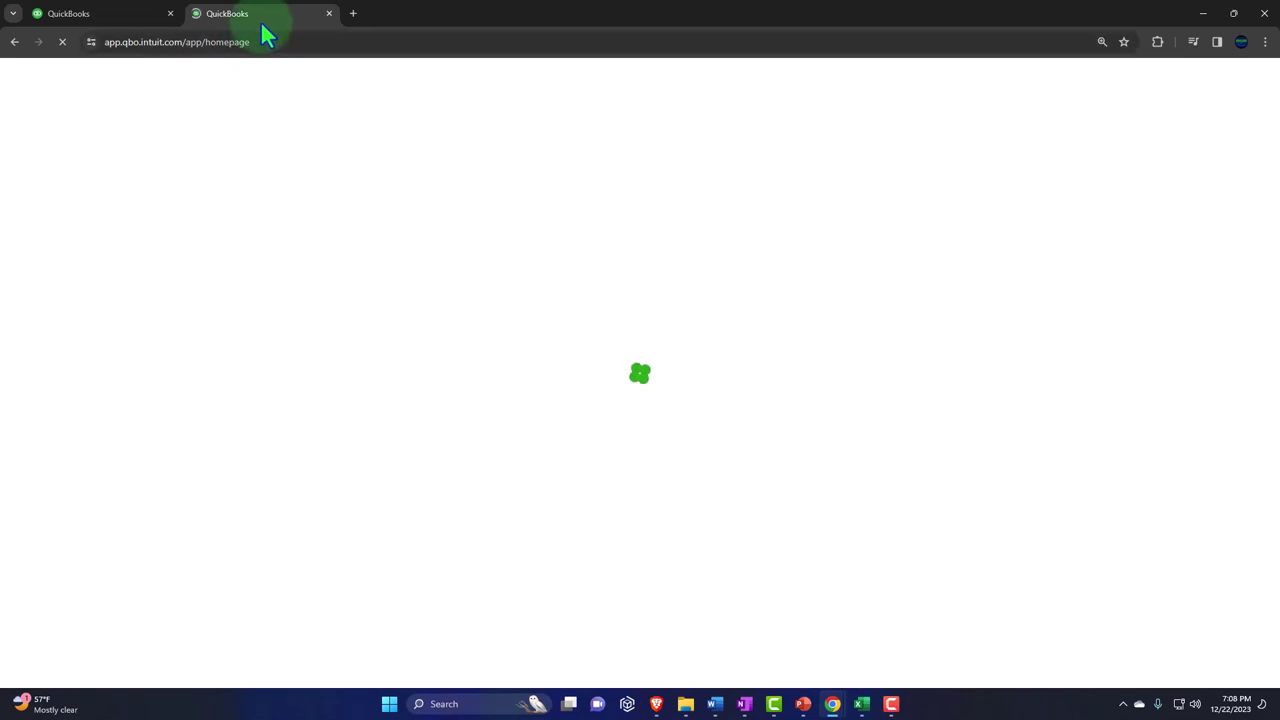
right_click(266, 24)
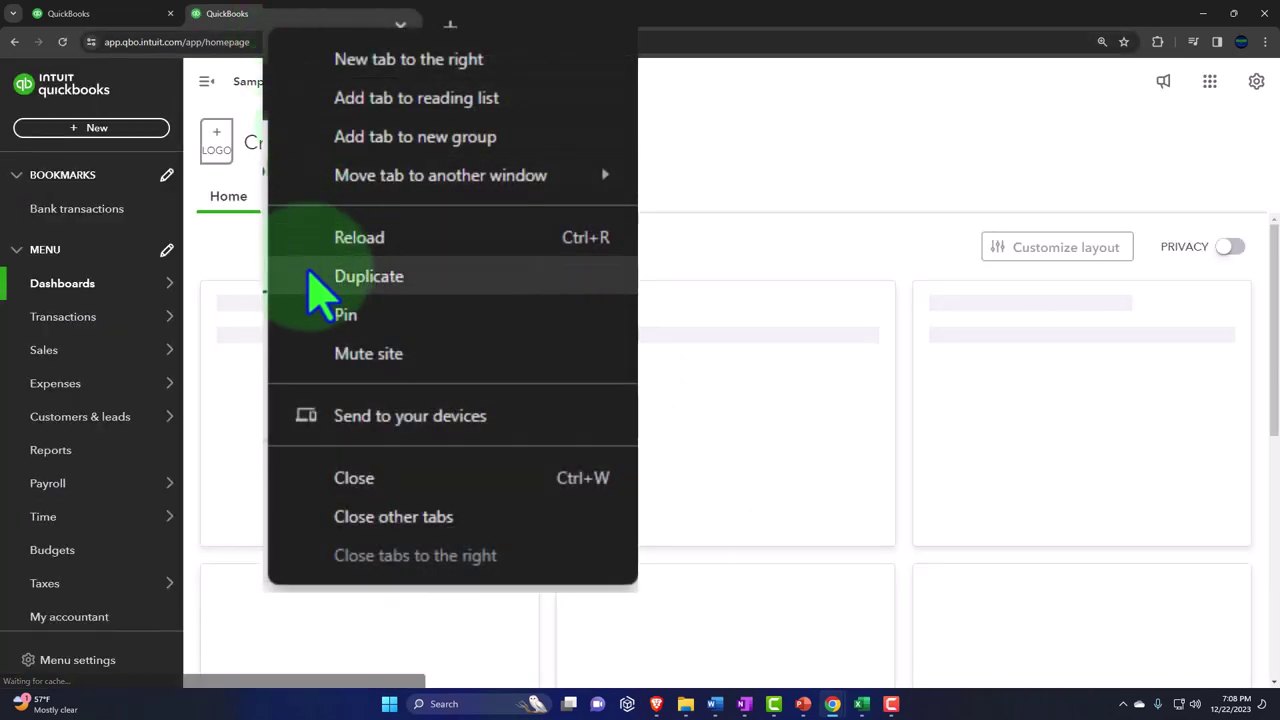
click(478, 283)
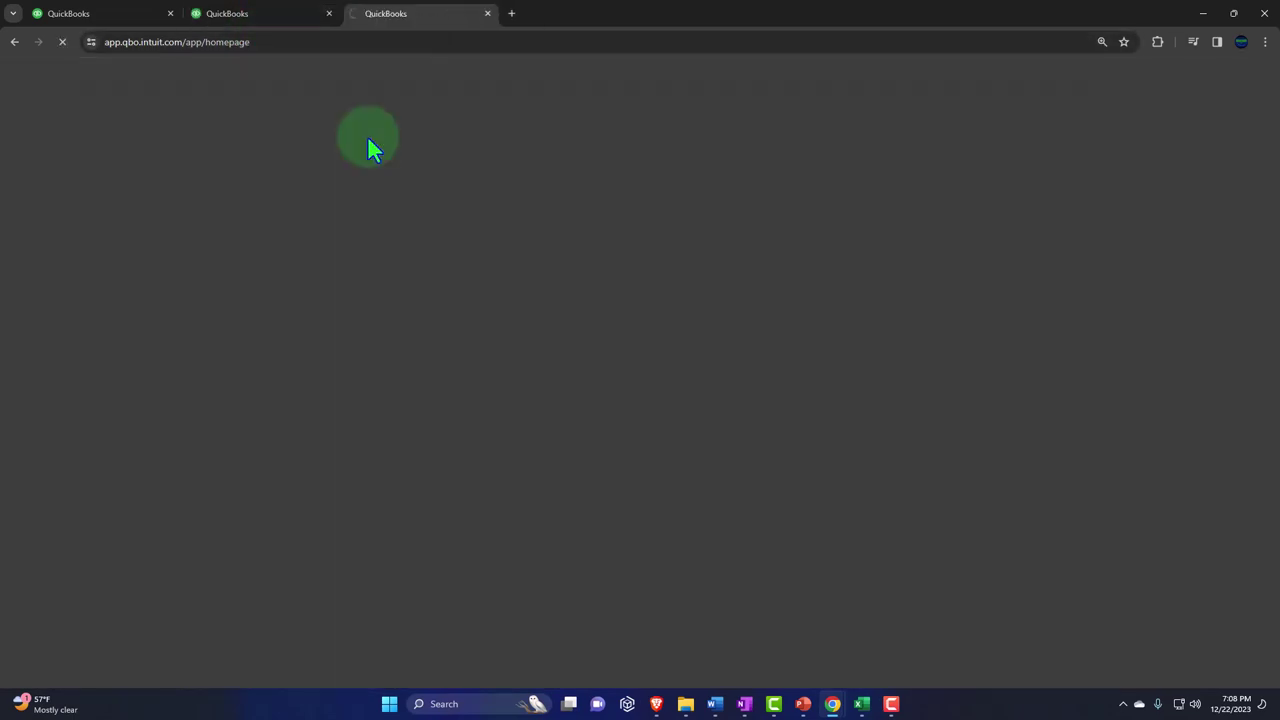
- Open the Balance Sheet report from the favorite reports in the second browser tab
click(286, 22)
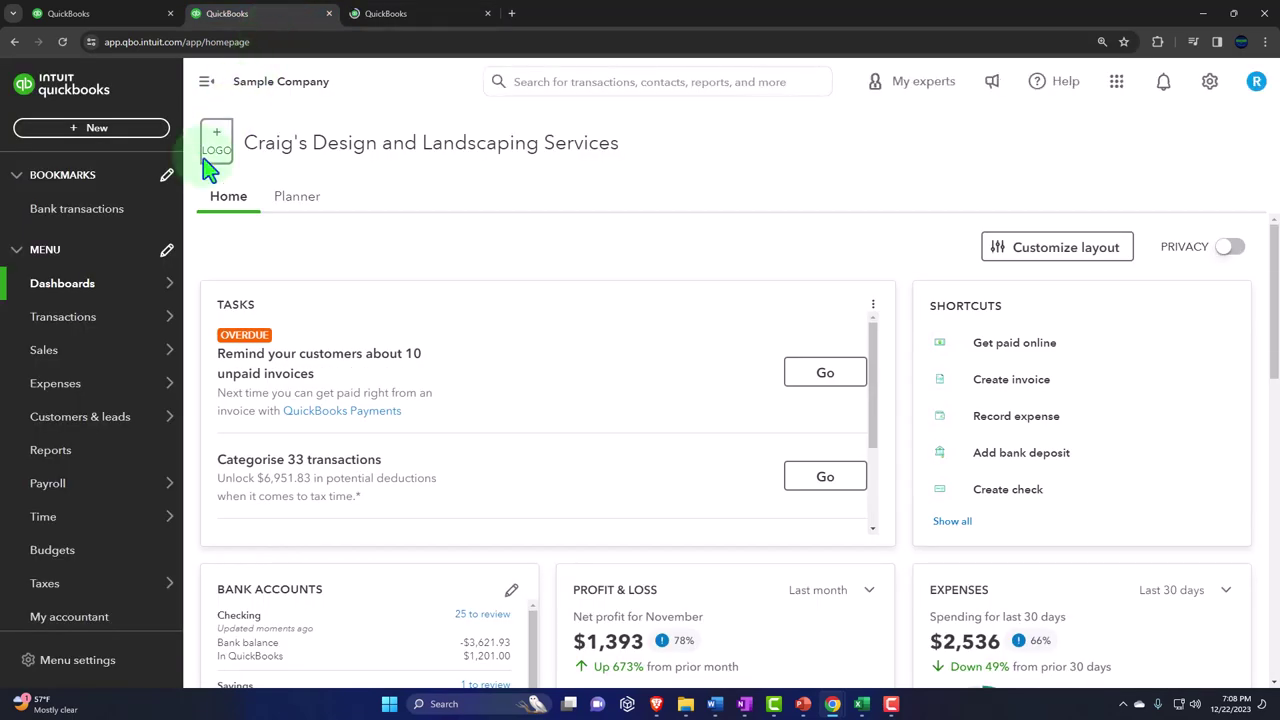
click(66, 456)
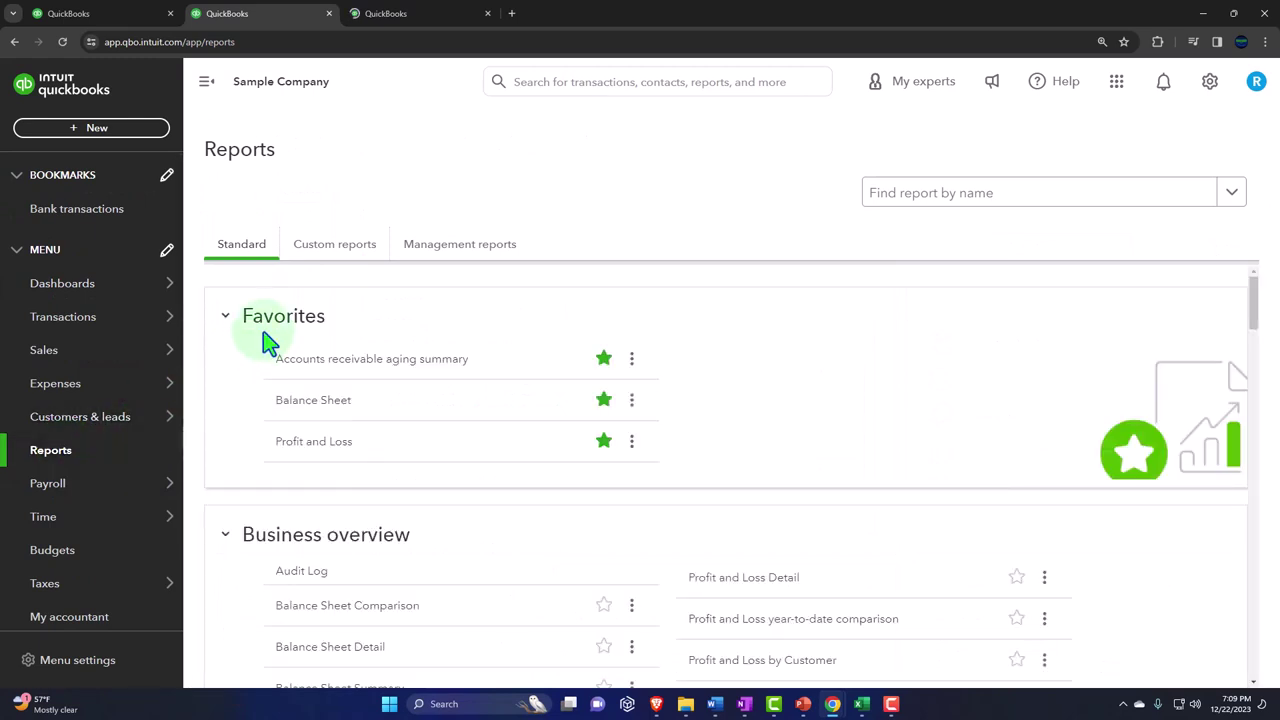
click(312, 402)
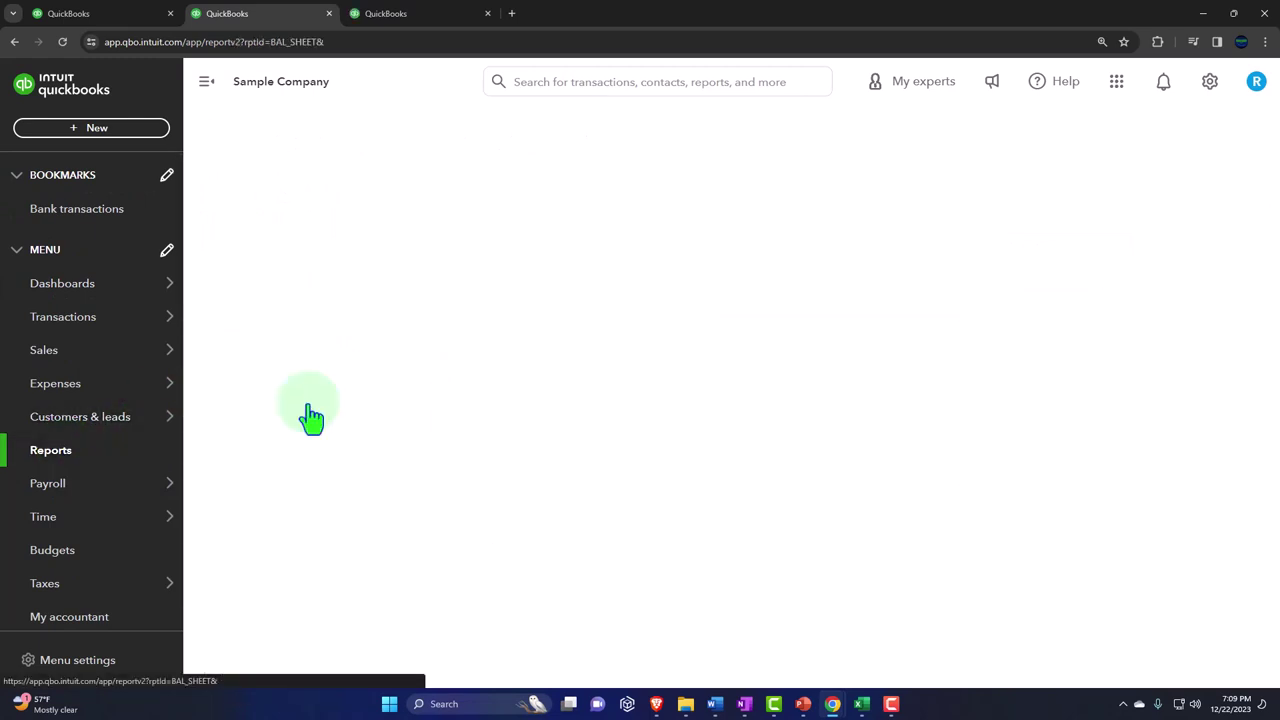
- Open the Profit and Loss report in the third browser tab
click(410, 18)
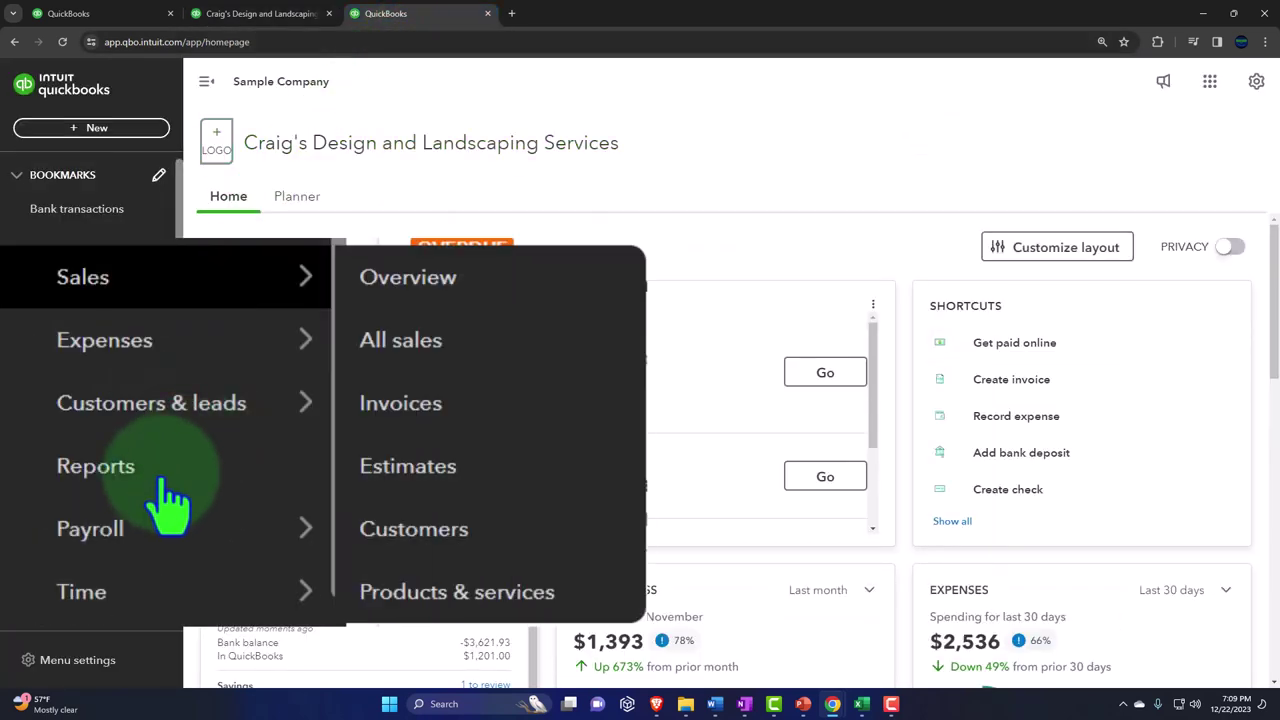
click(62, 462)
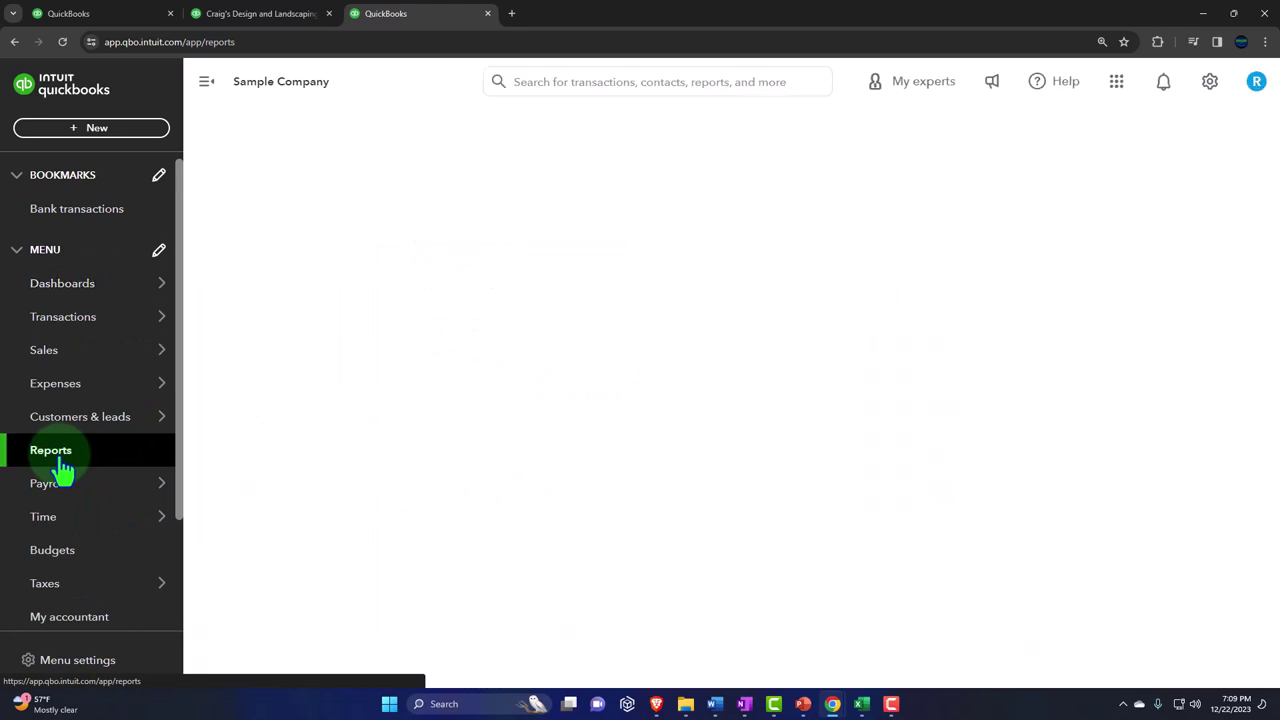
click(375, 488)
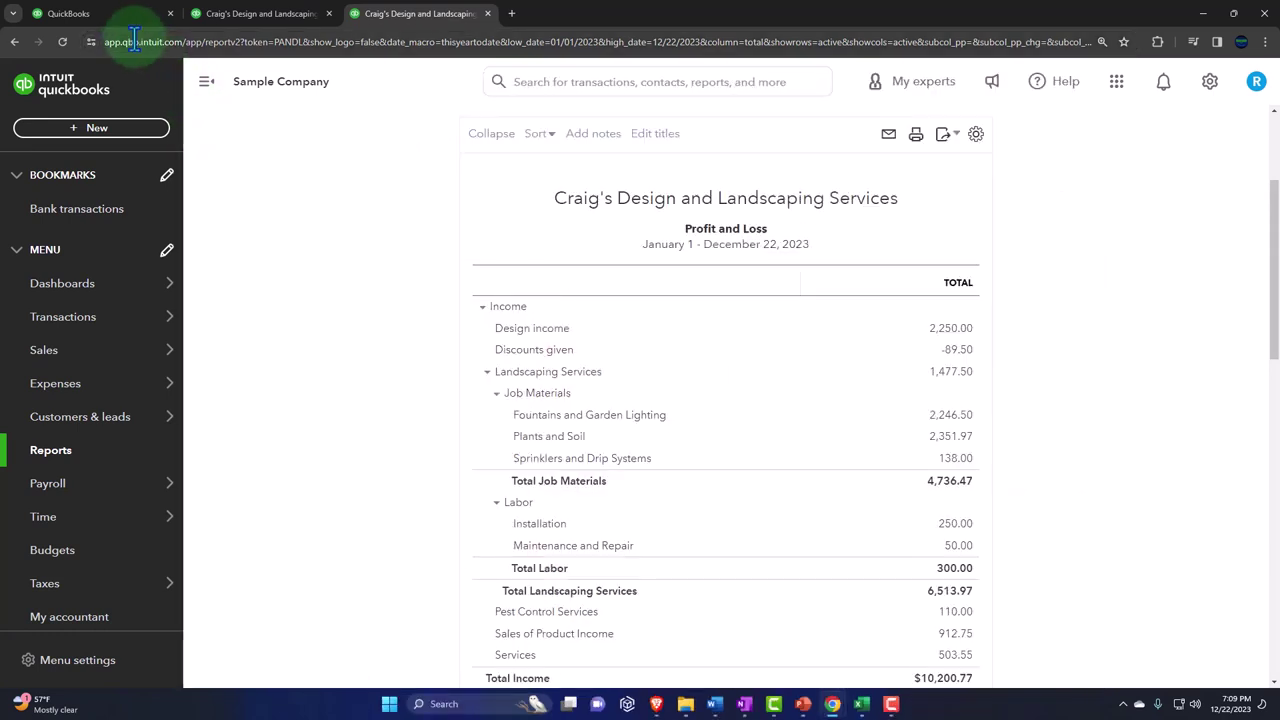
- Return to the homepage in the first browser tab and show the forms for creating new transactions, including the vendor Bill
click(110, 14)
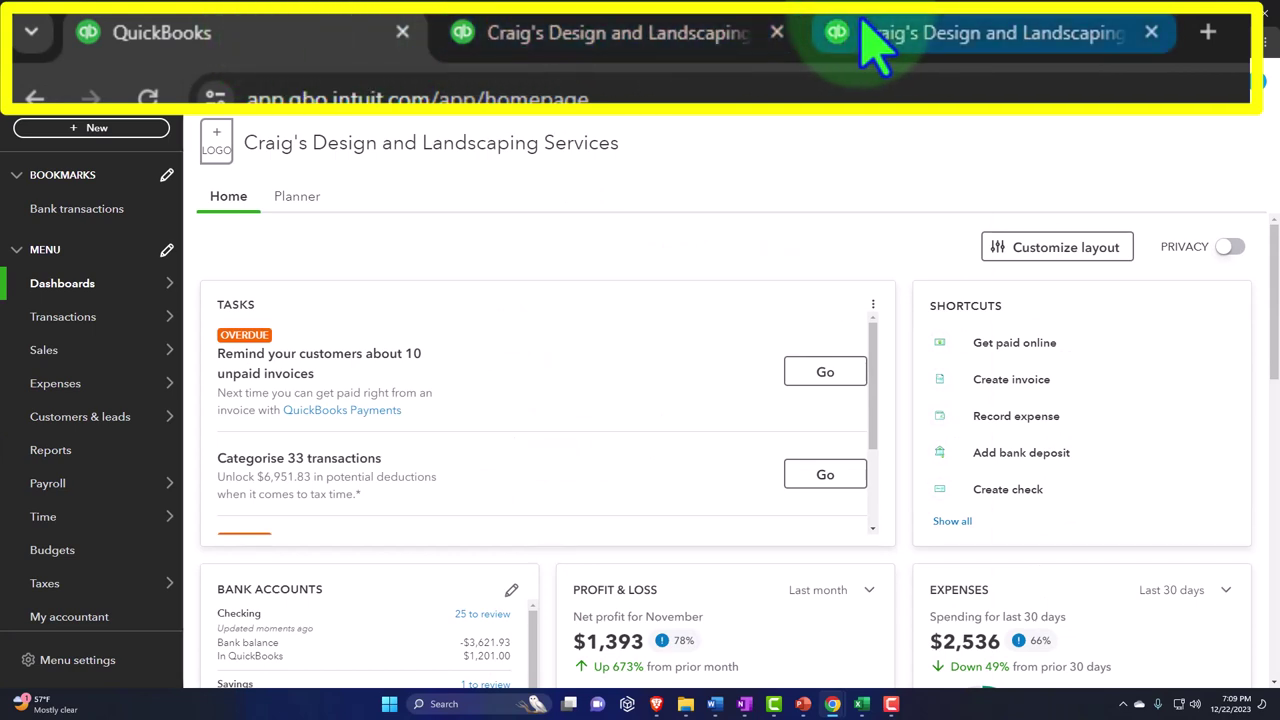
mouse_move(367, 14)
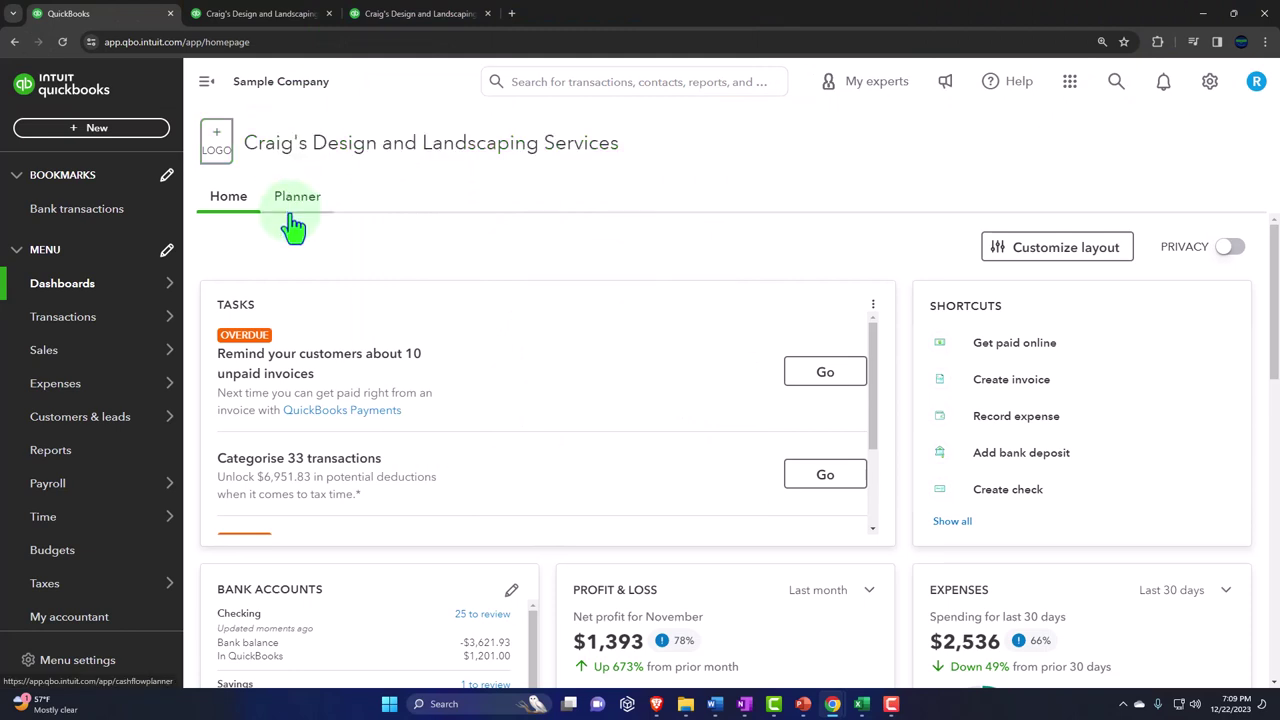
click(113, 134)
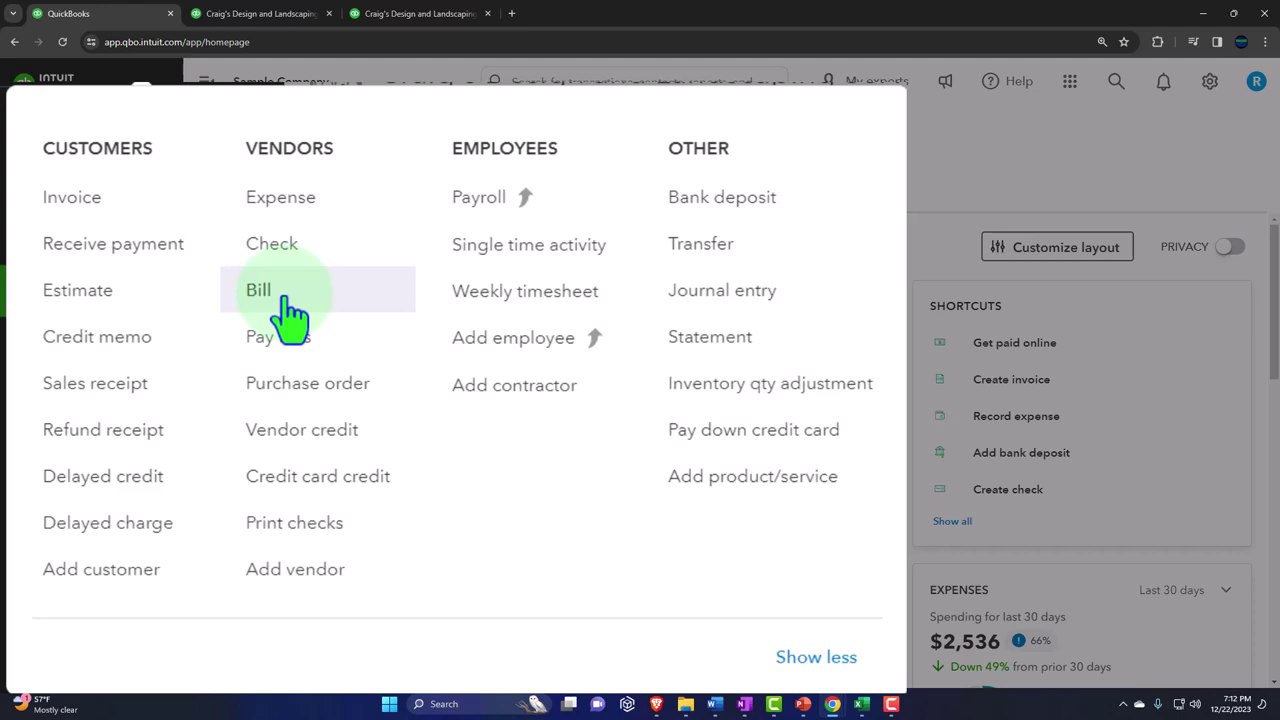
- Collapse the navigation menu beside the Balance Sheet, enlarge the page, and examine the report down to its current liabilities
click(258, 22)
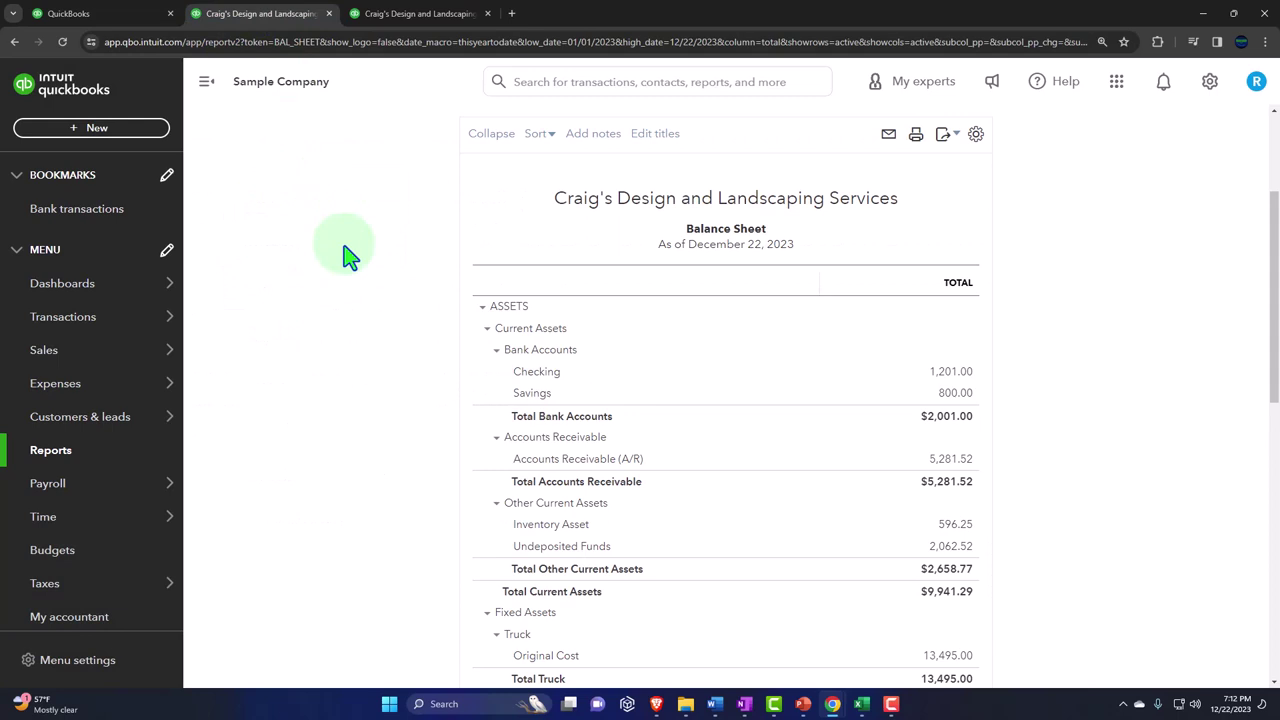
click(207, 83)
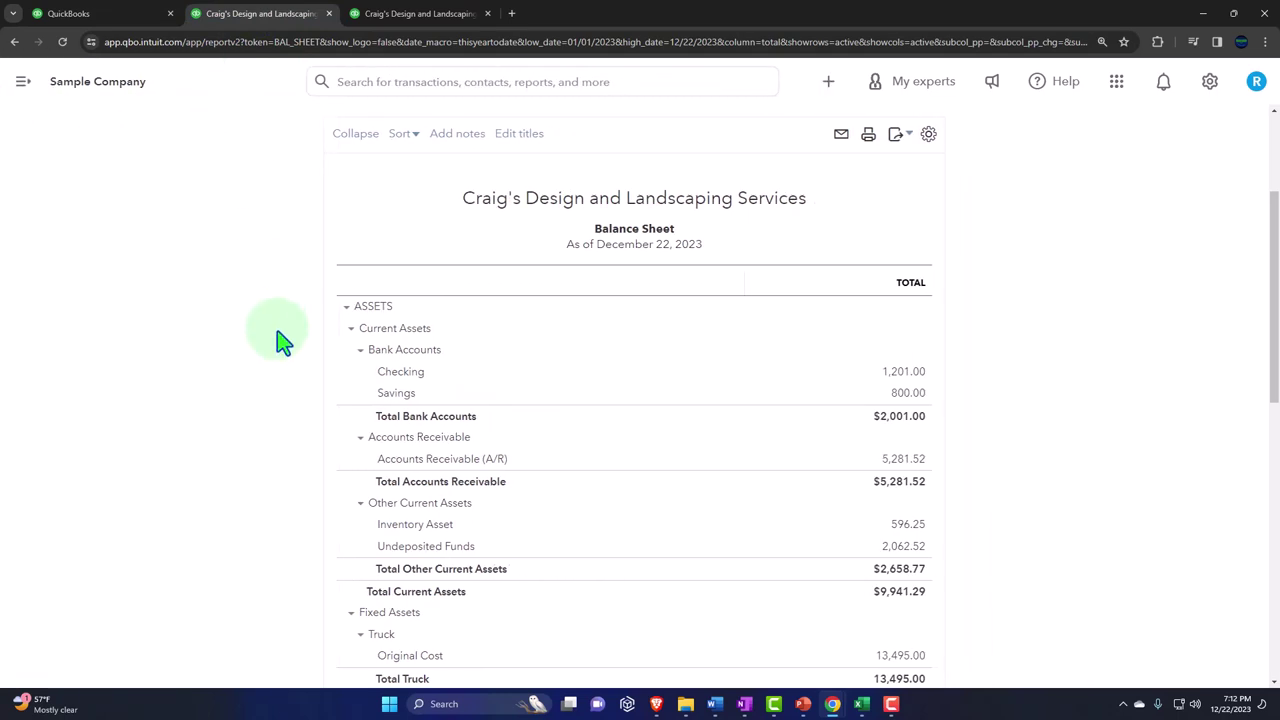
key(ctrl+plus)
key(ctrl+plus)
key(ctrl+plus)
scroll(272, 372, down, 1)
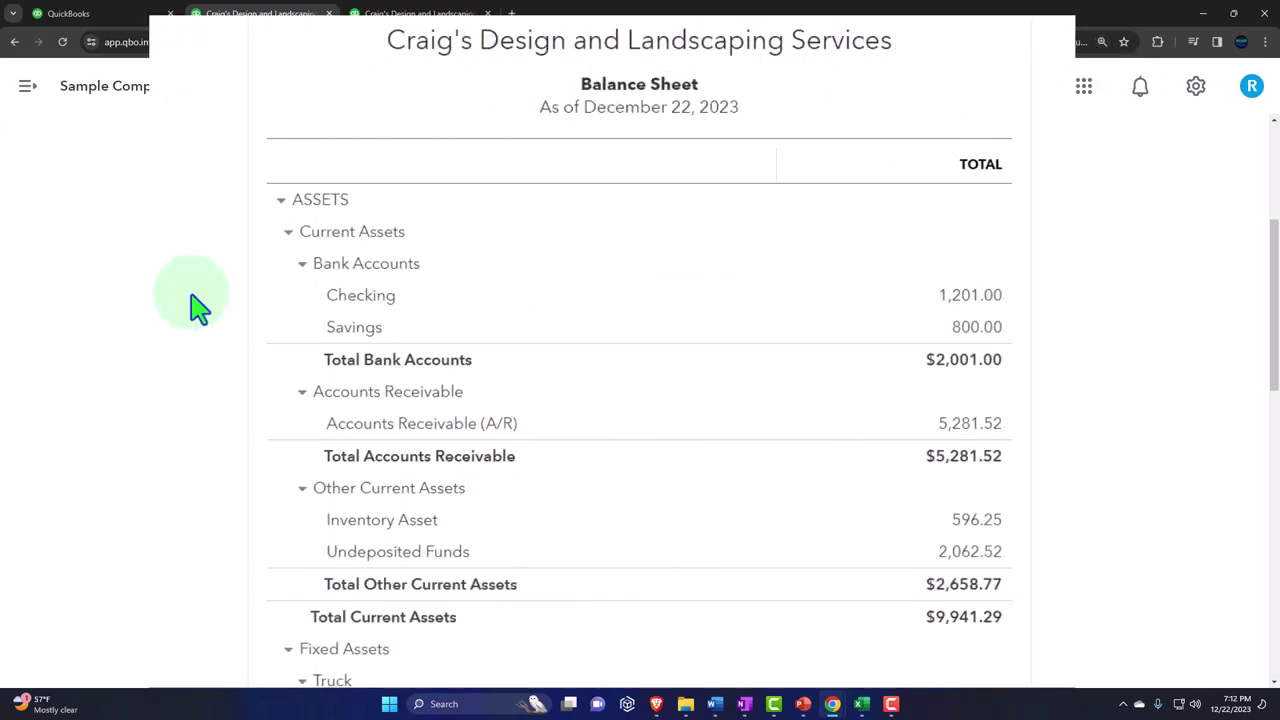
scroll(197, 308, down, 5)
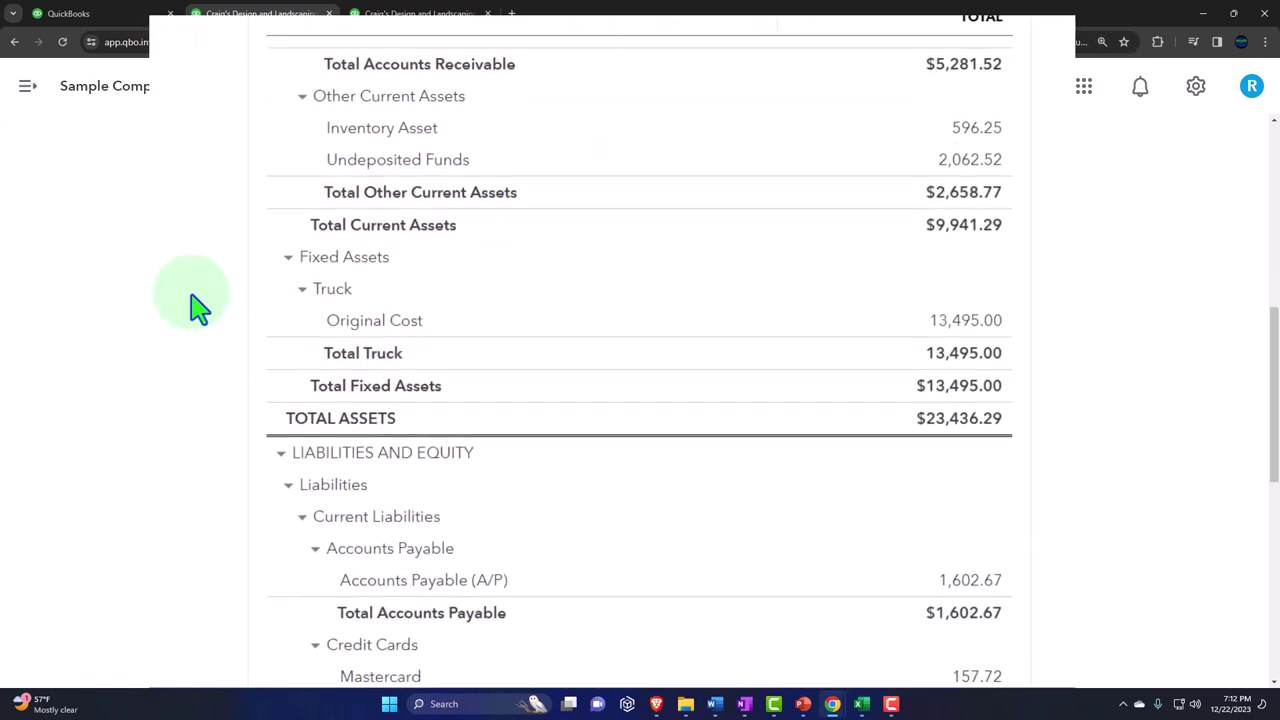
scroll(197, 308, down, 3)
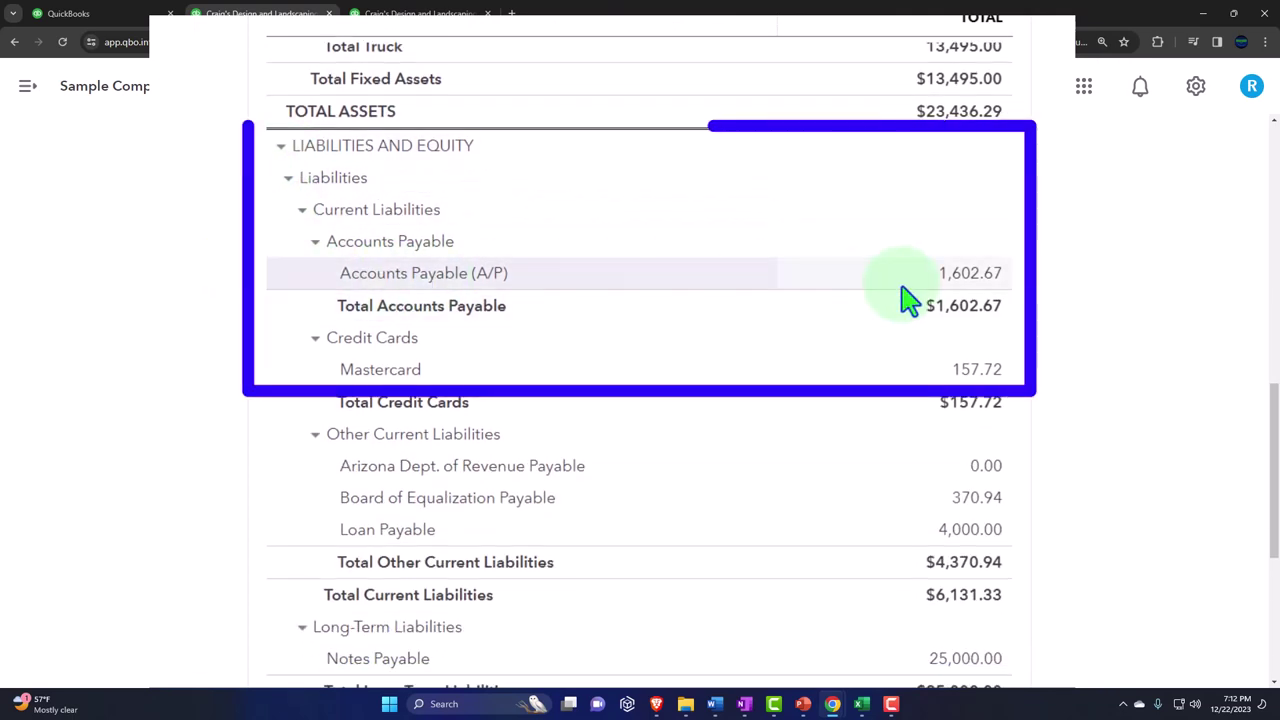
- Open the transaction detail behind Accounts Payable (A/P), dismiss the modern view introduction, and review the bills and bill payments
click(966, 276)
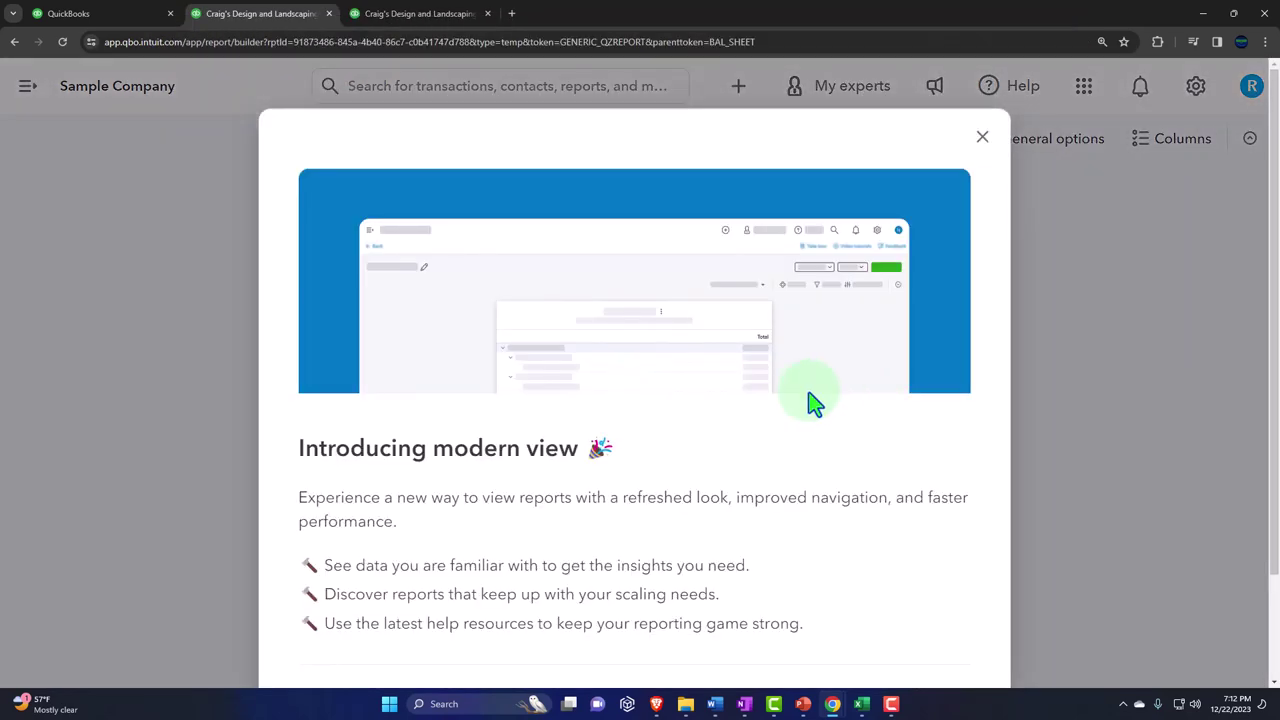
click(983, 139)
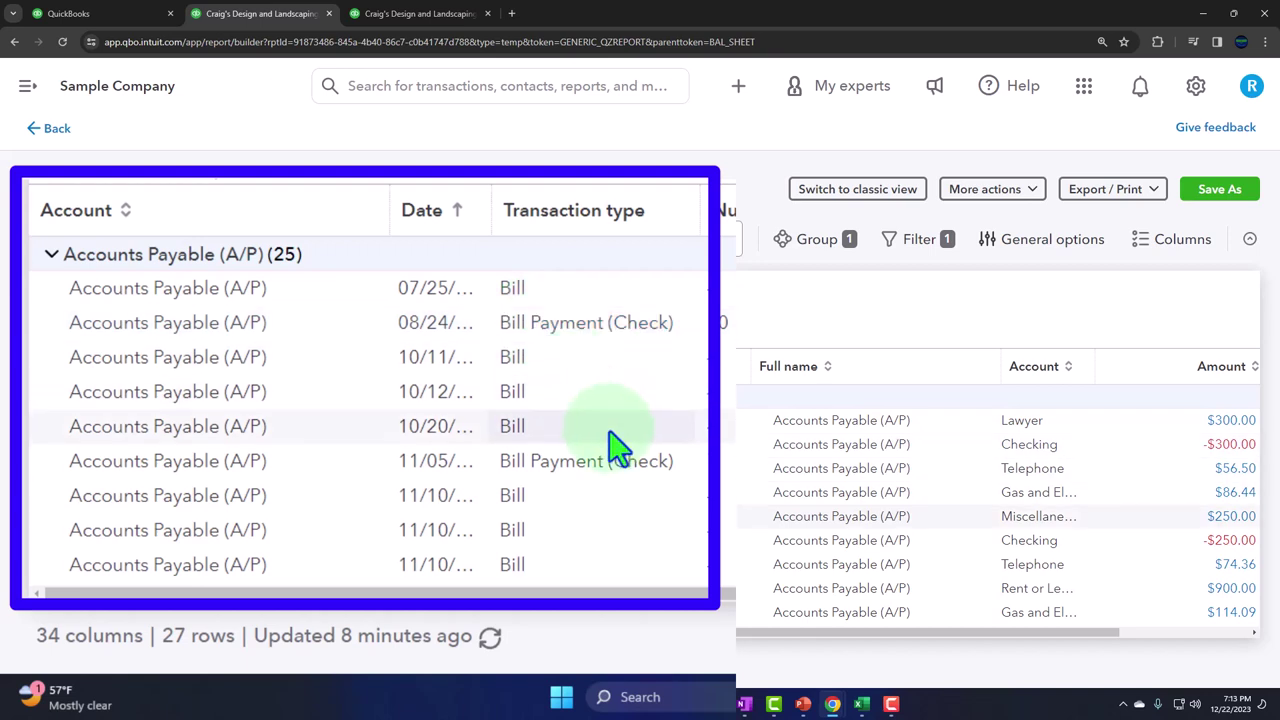
scroll(615, 445, down, 3)
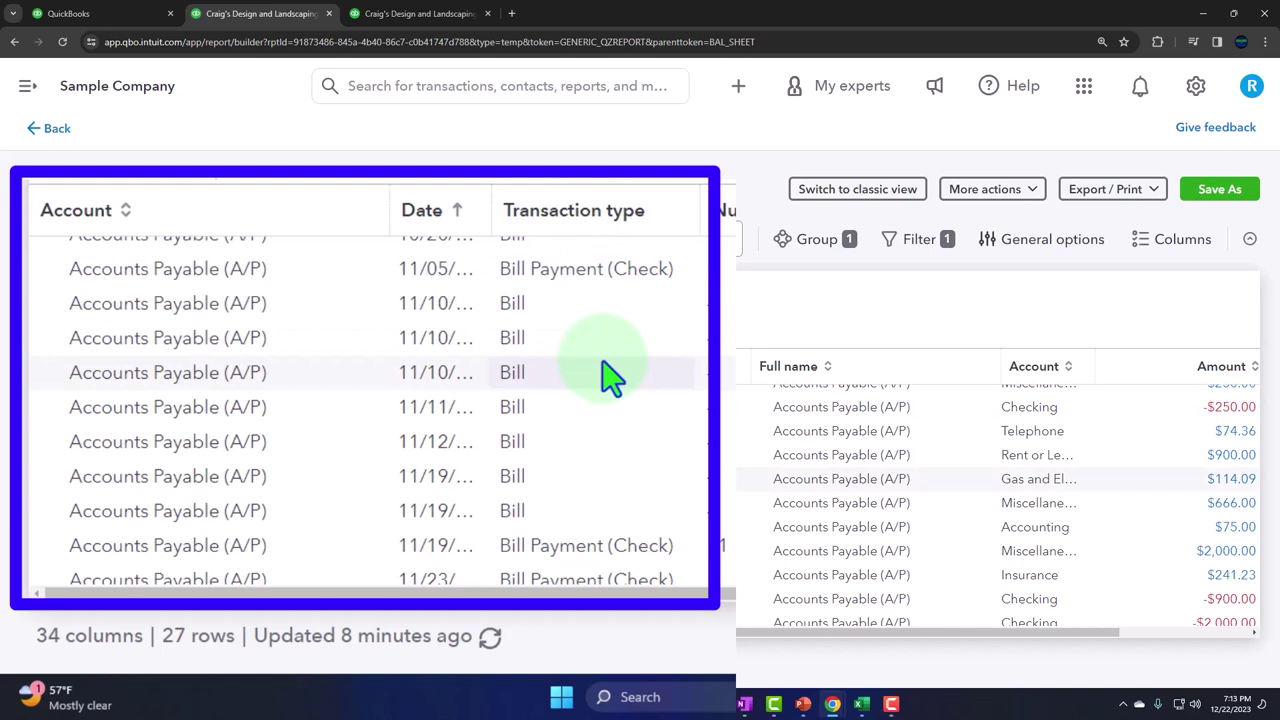
scroll(612, 377, down, 2)
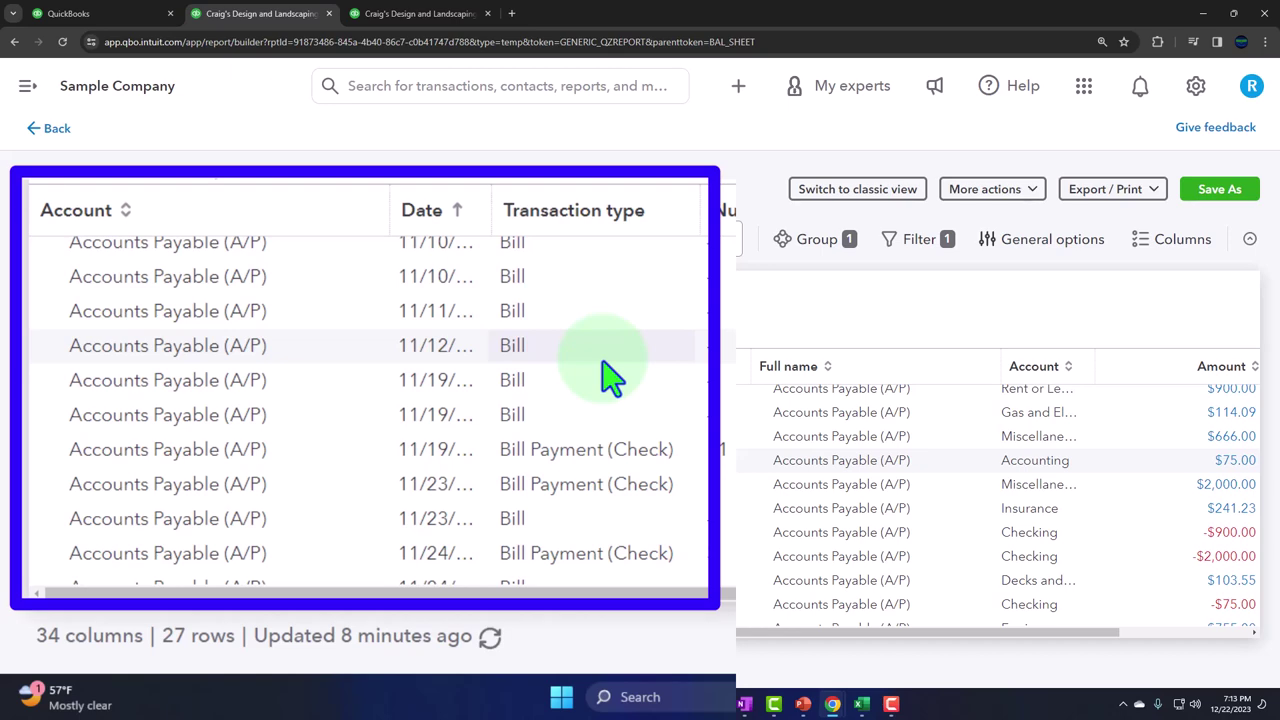
scroll(612, 377, down, 4)
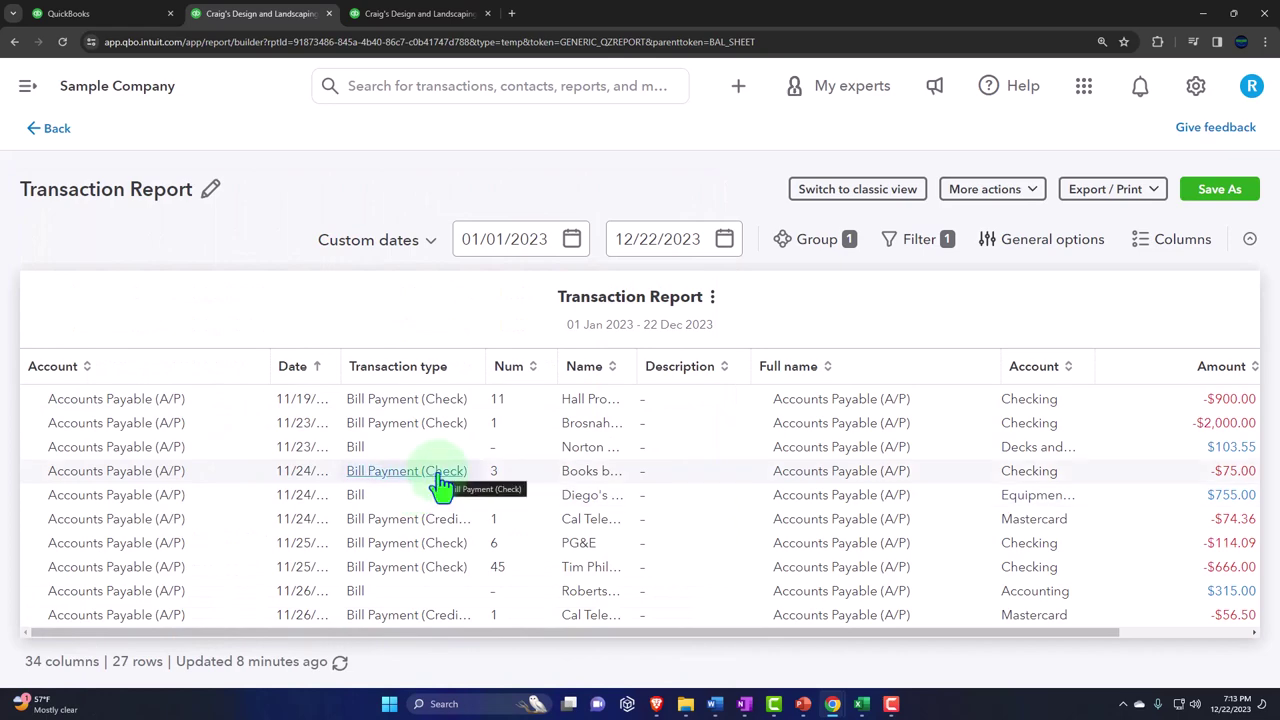
- Return to the Balance Sheet from the Transaction Report, dismiss the pop-up, and review the liabilities section
click(52, 130)
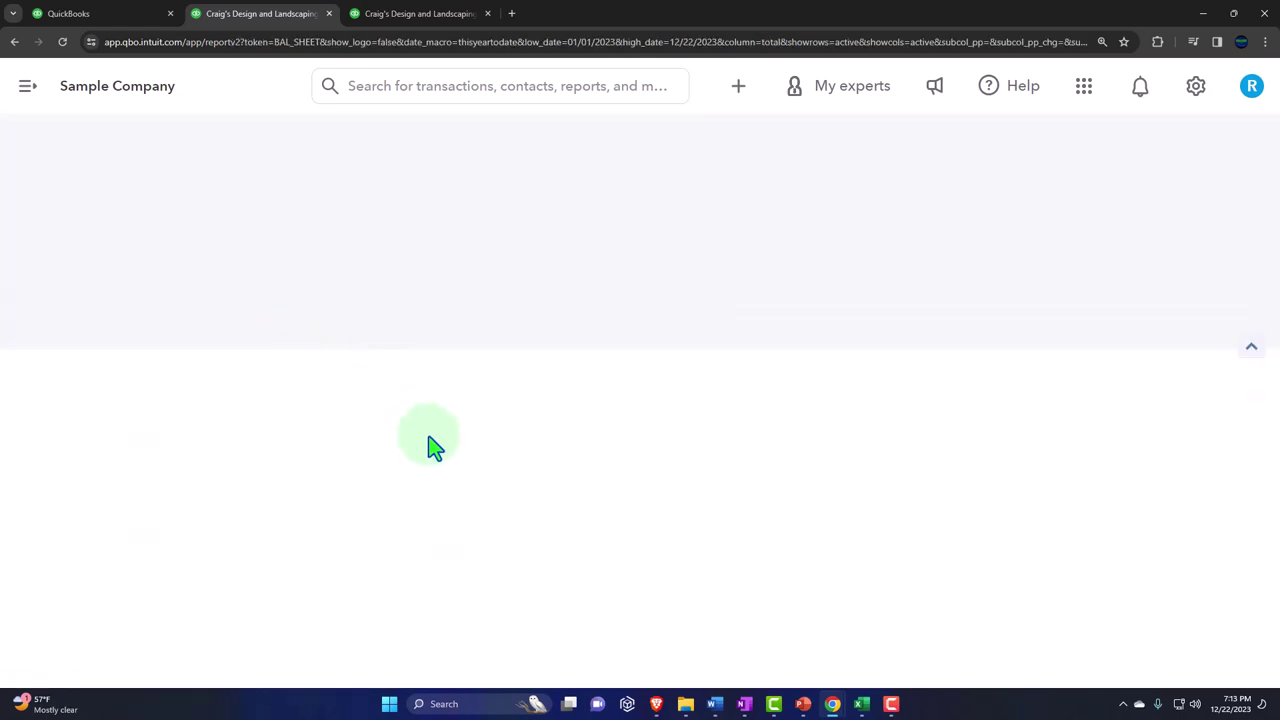
scroll(470, 503, up, 5)
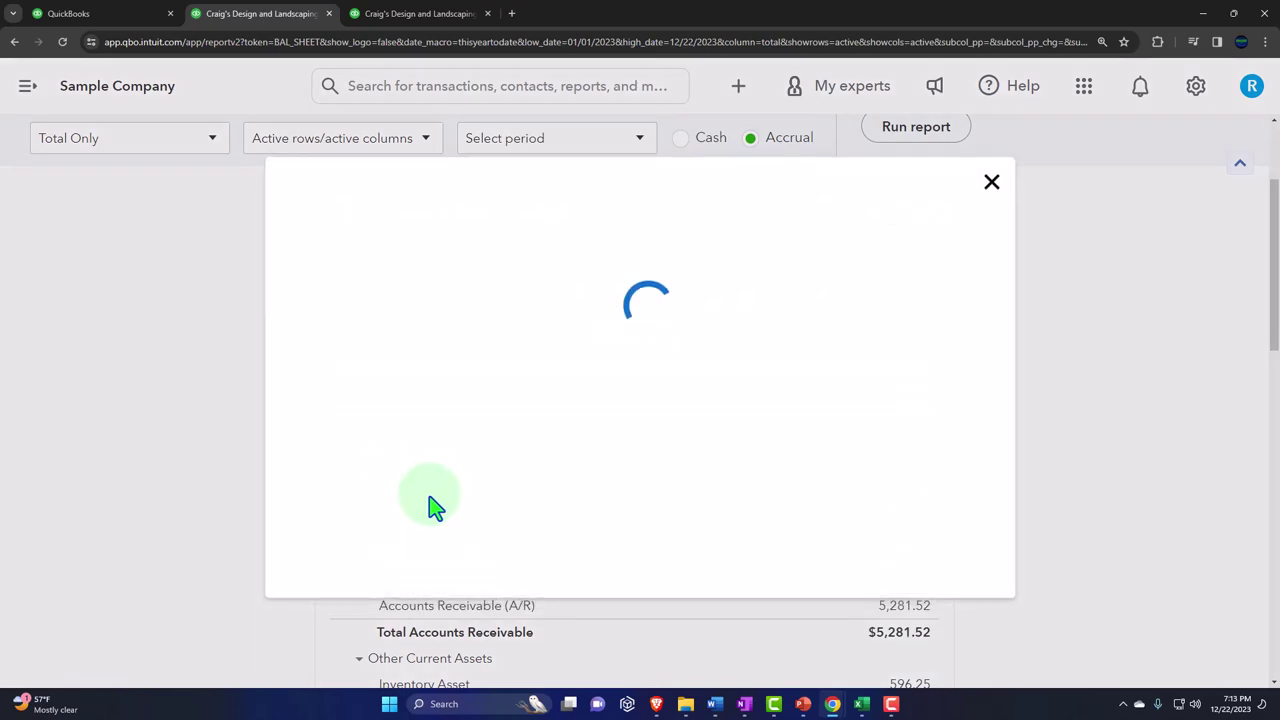
click(992, 122)
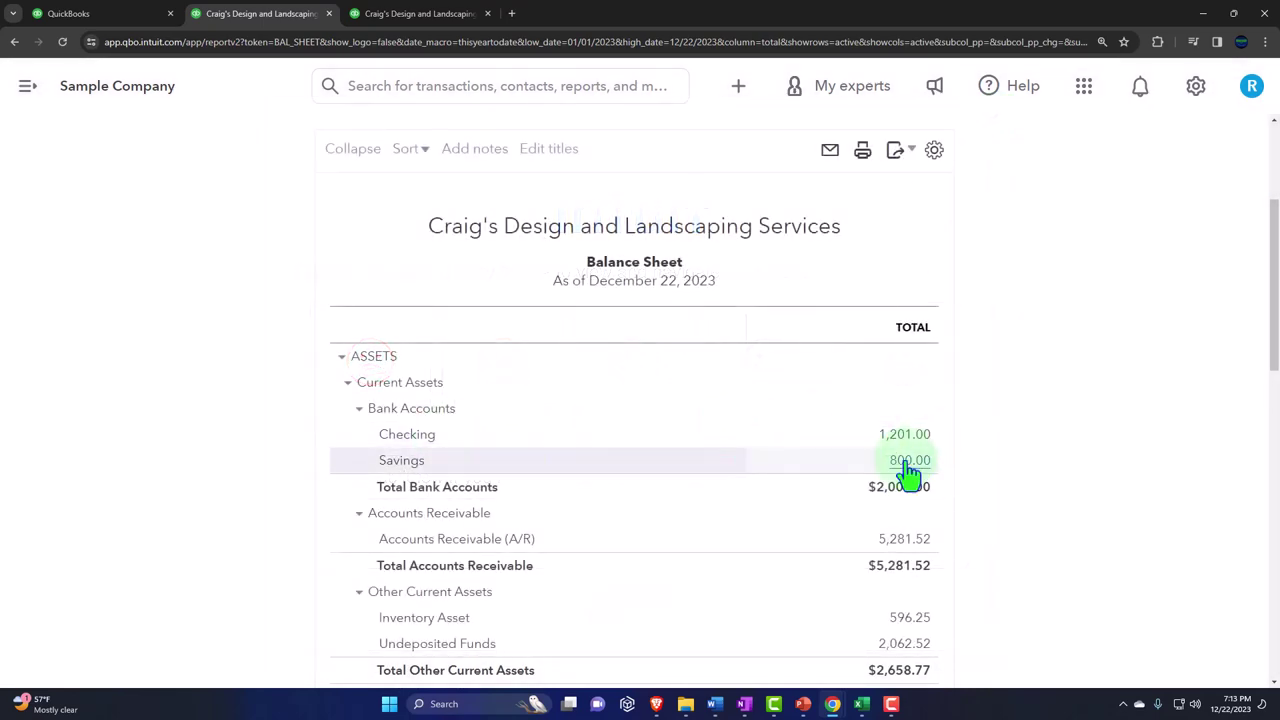
scroll(910, 468, down, 3)
scroll(905, 475, down, 4)
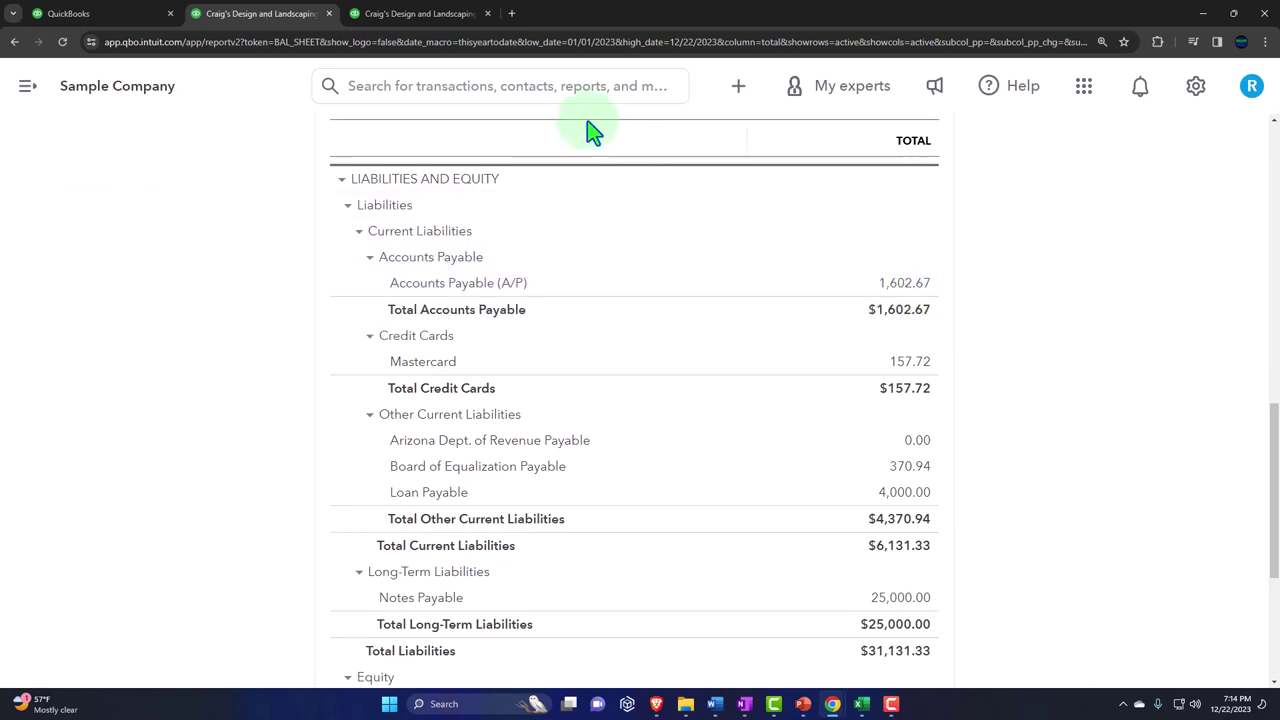
- Duplicate the browser tab containing the Profit and Loss report
click(442, 27)
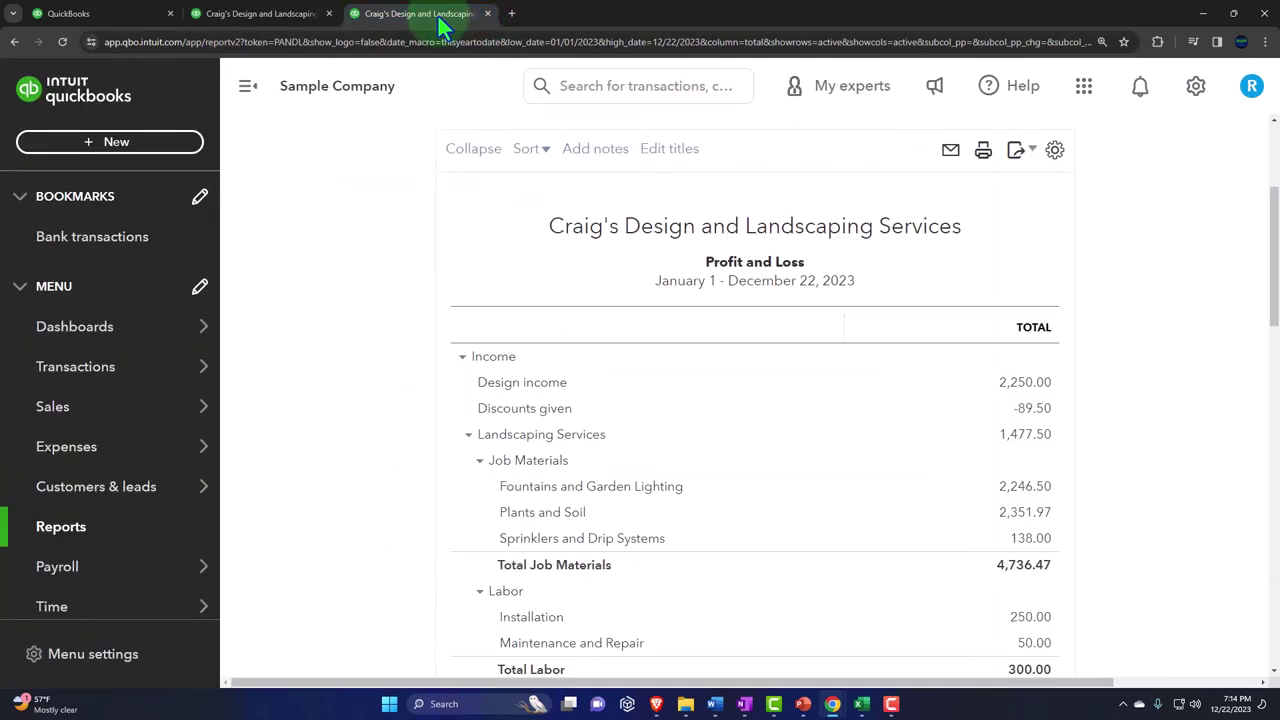
right_click(442, 27)
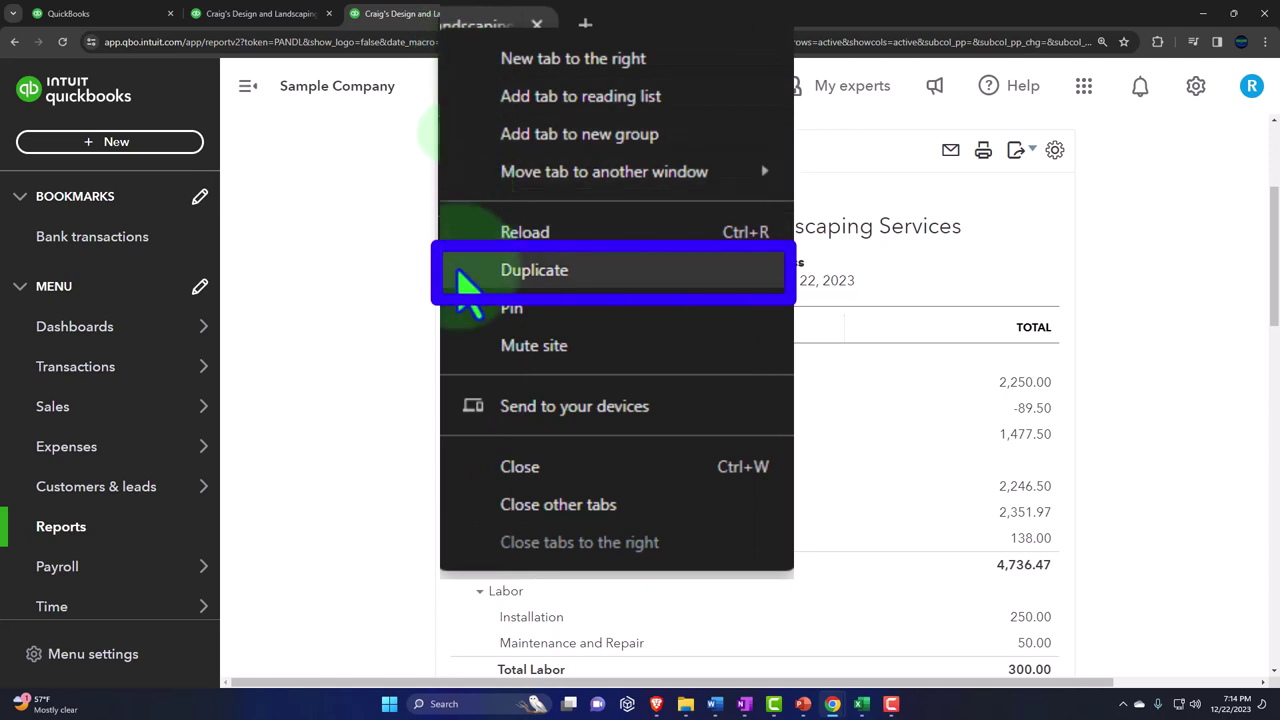
click(600, 285)
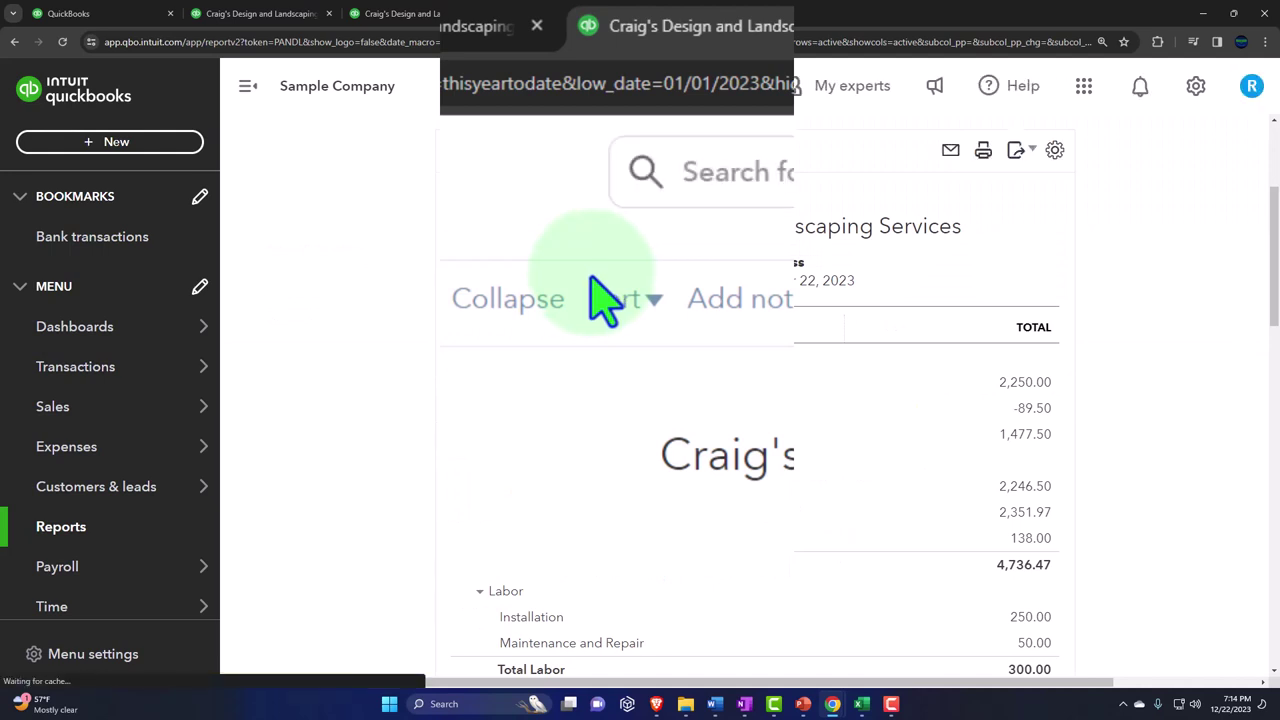
- Open the Reports page in the duplicated tab and browse the standard reports down to the What you owe section
click(89, 539)
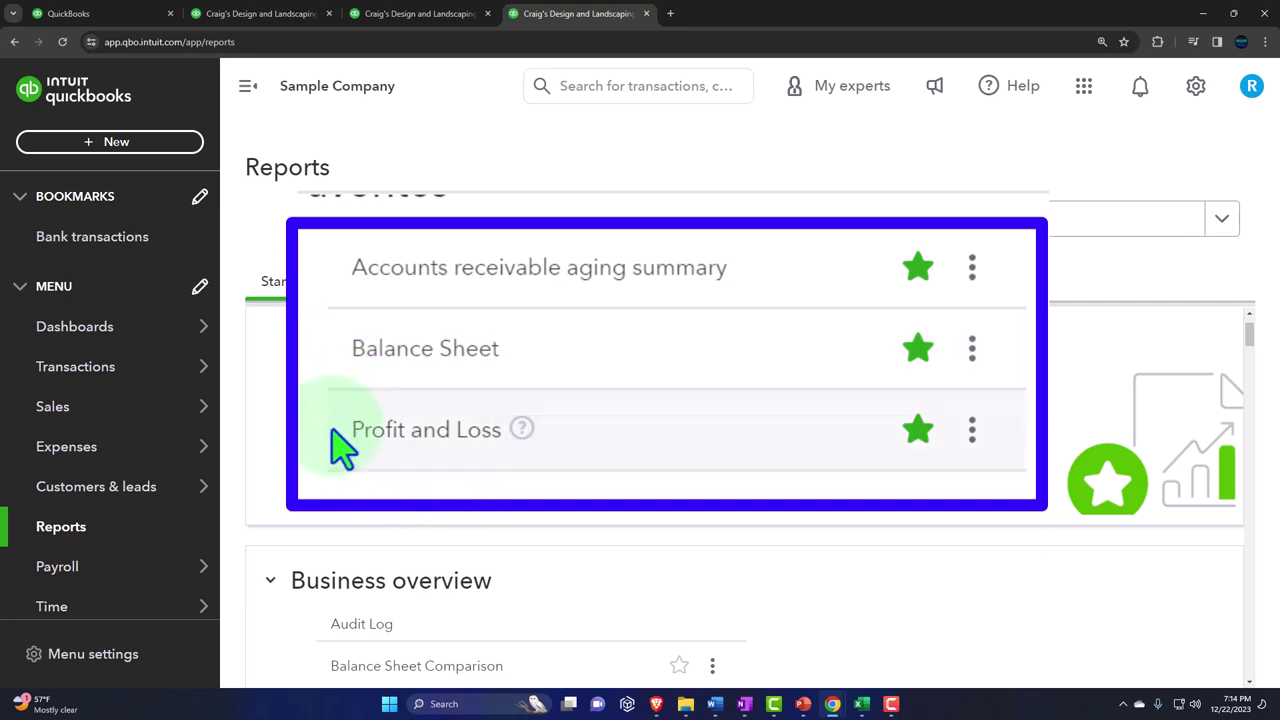
scroll(335, 455, down, 3)
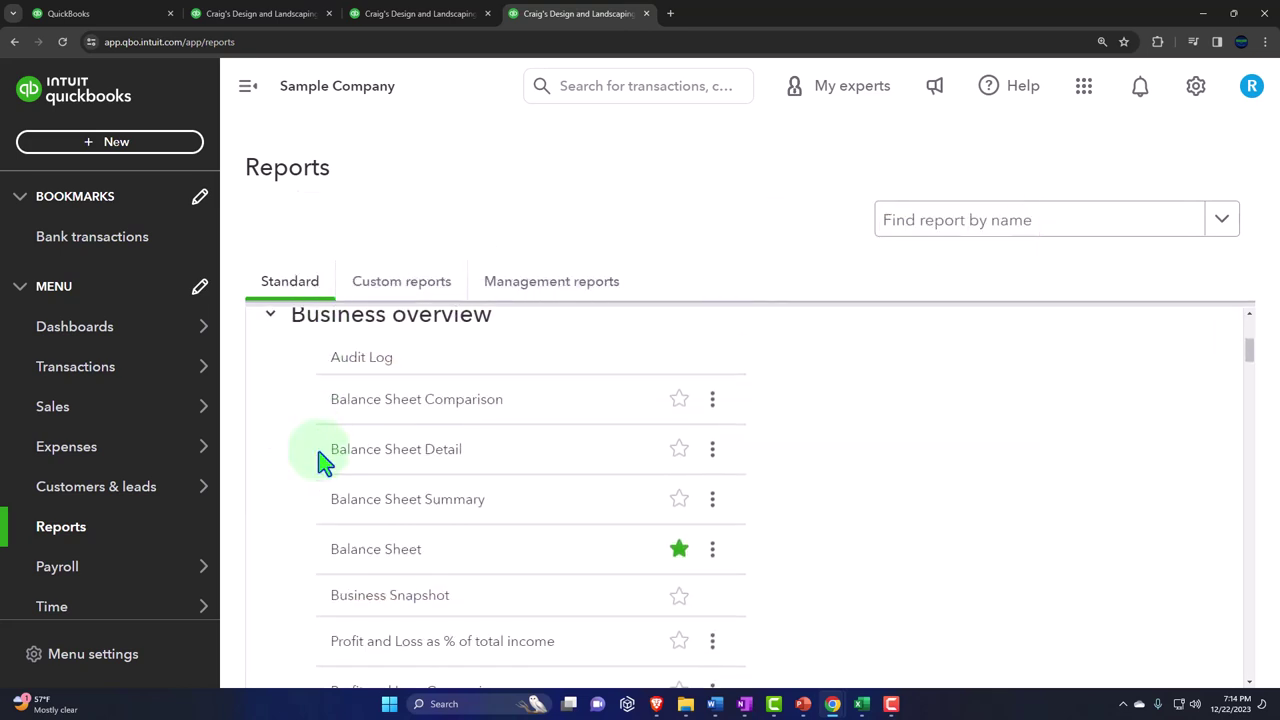
scroll(320, 460, down, 5)
key(ctrl+minus)
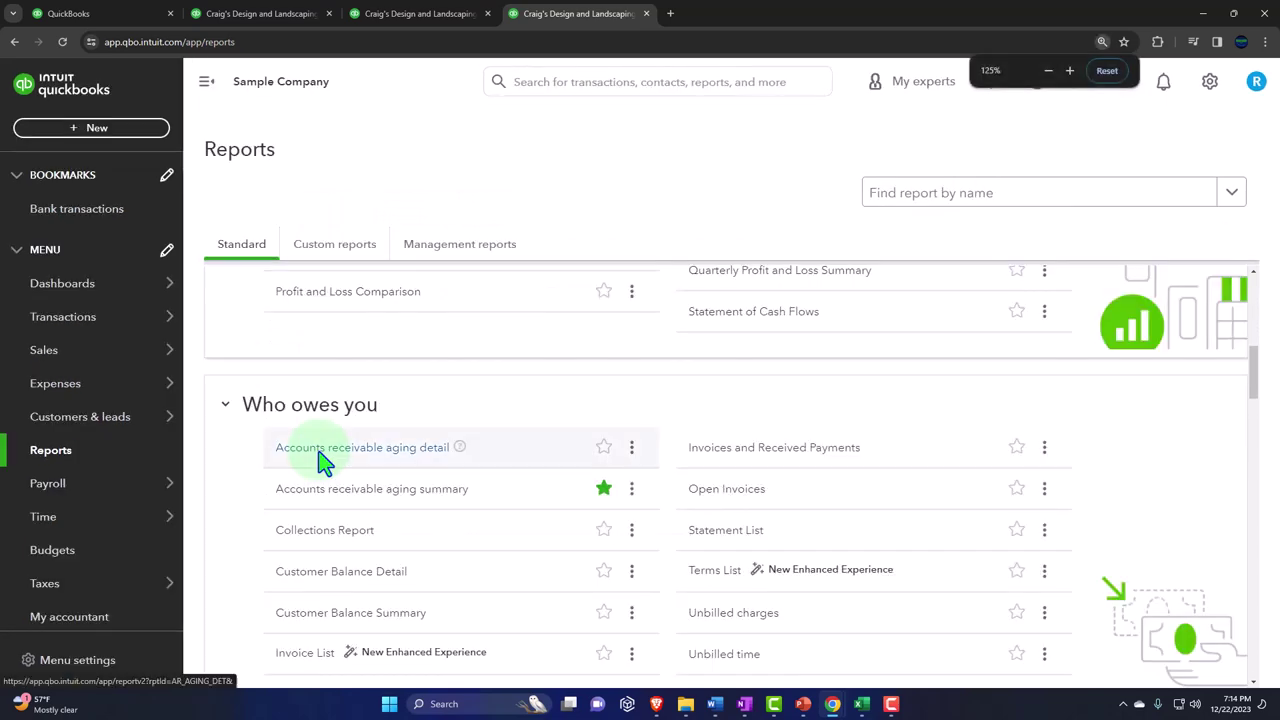
key(ctrl+minus)
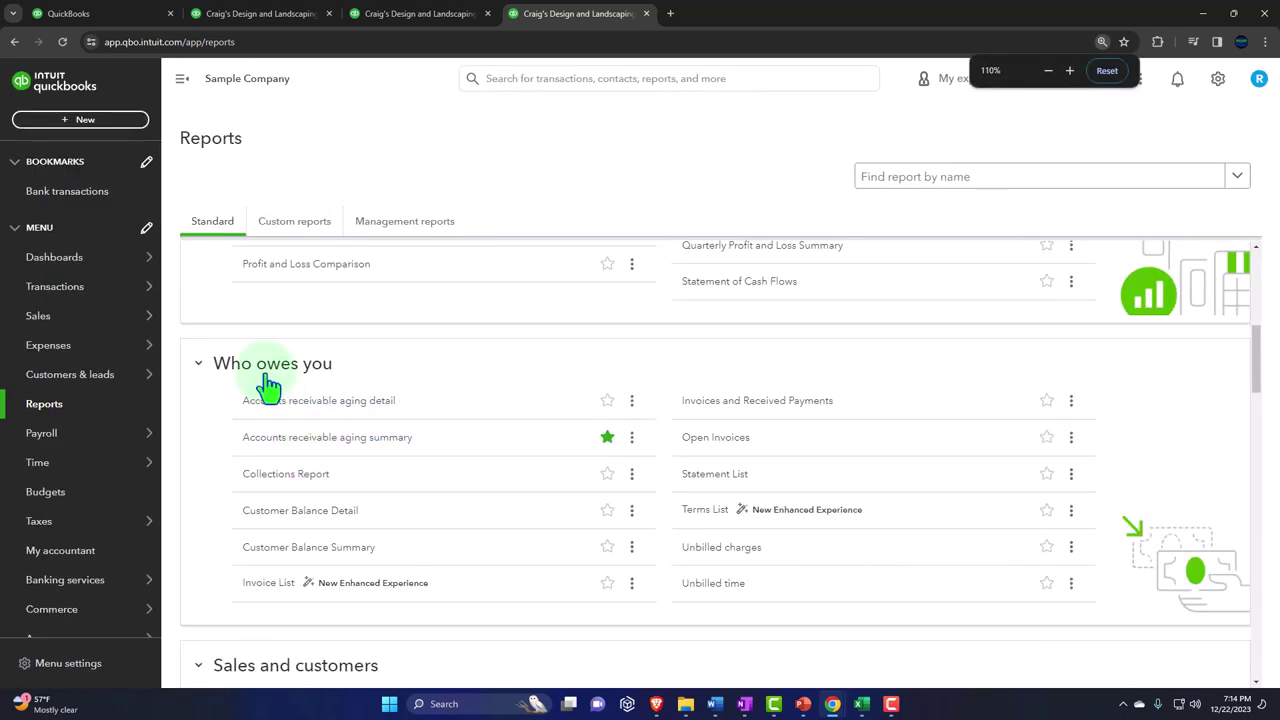
scroll(250, 395, down, 1)
scroll(244, 430, down, 1)
scroll(243, 451, up, 4)
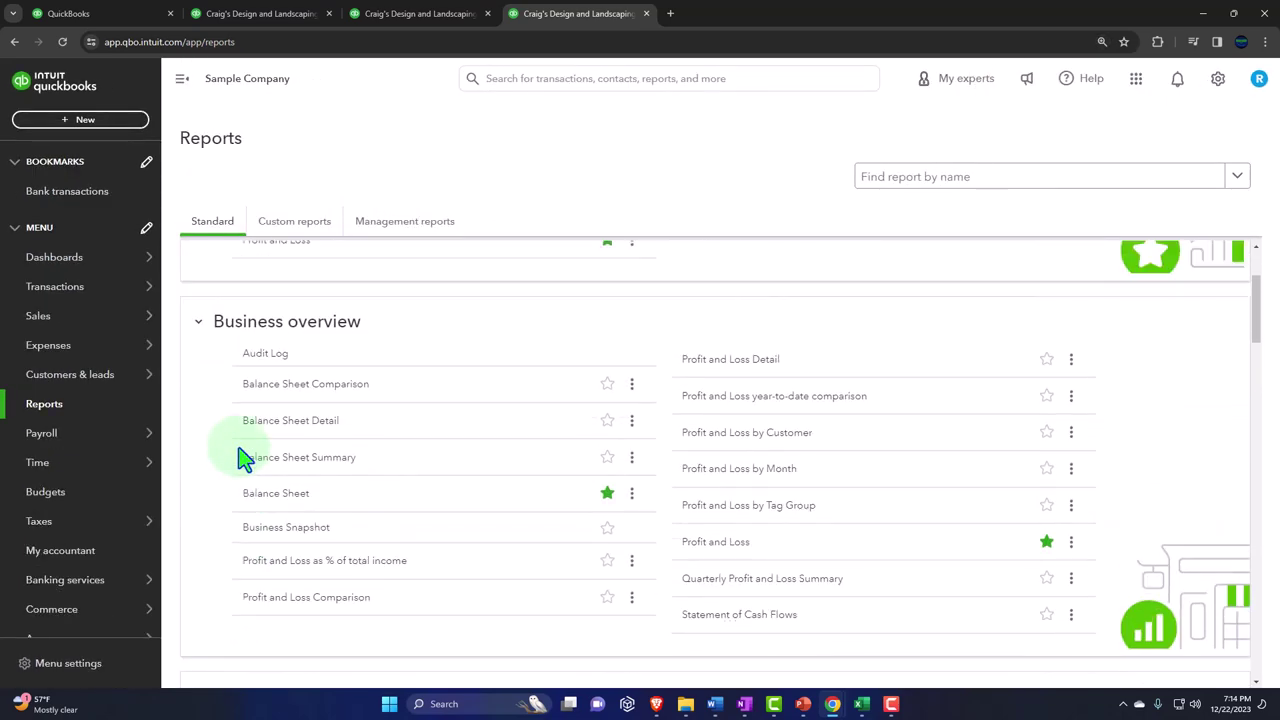
scroll(243, 451, down, 2)
scroll(243, 457, down, 10)
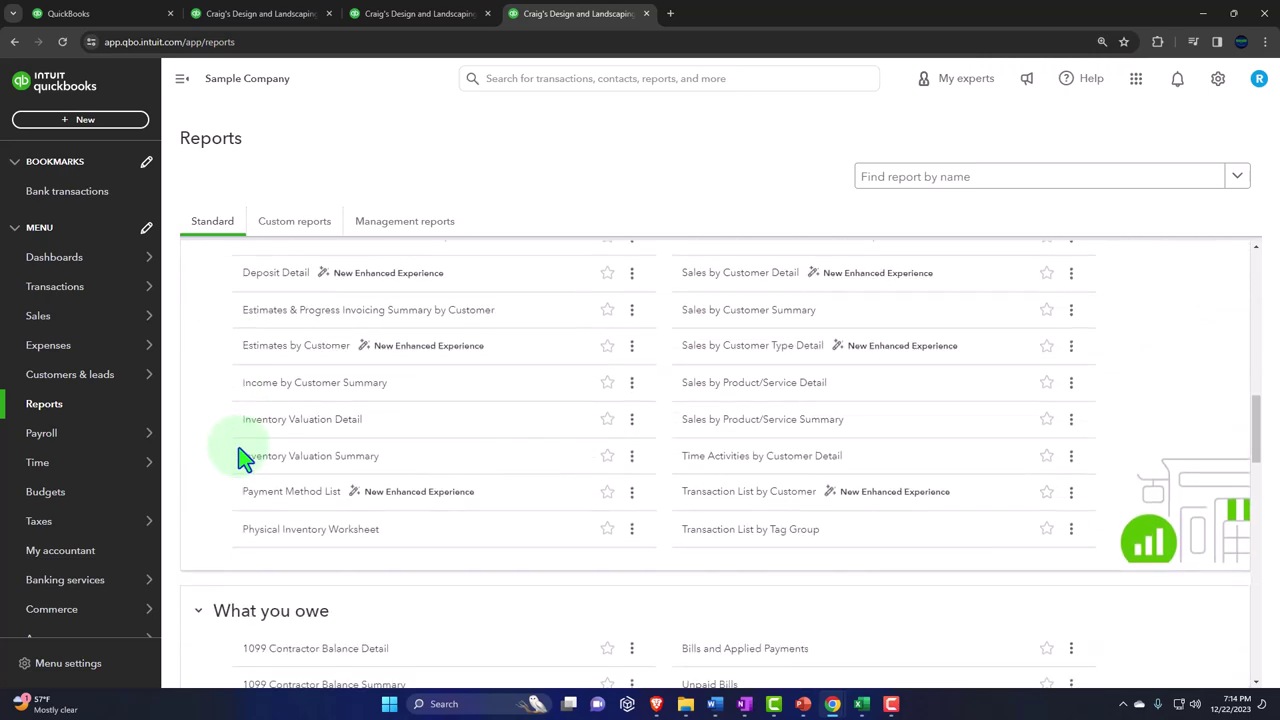
scroll(245, 458, down, 2)
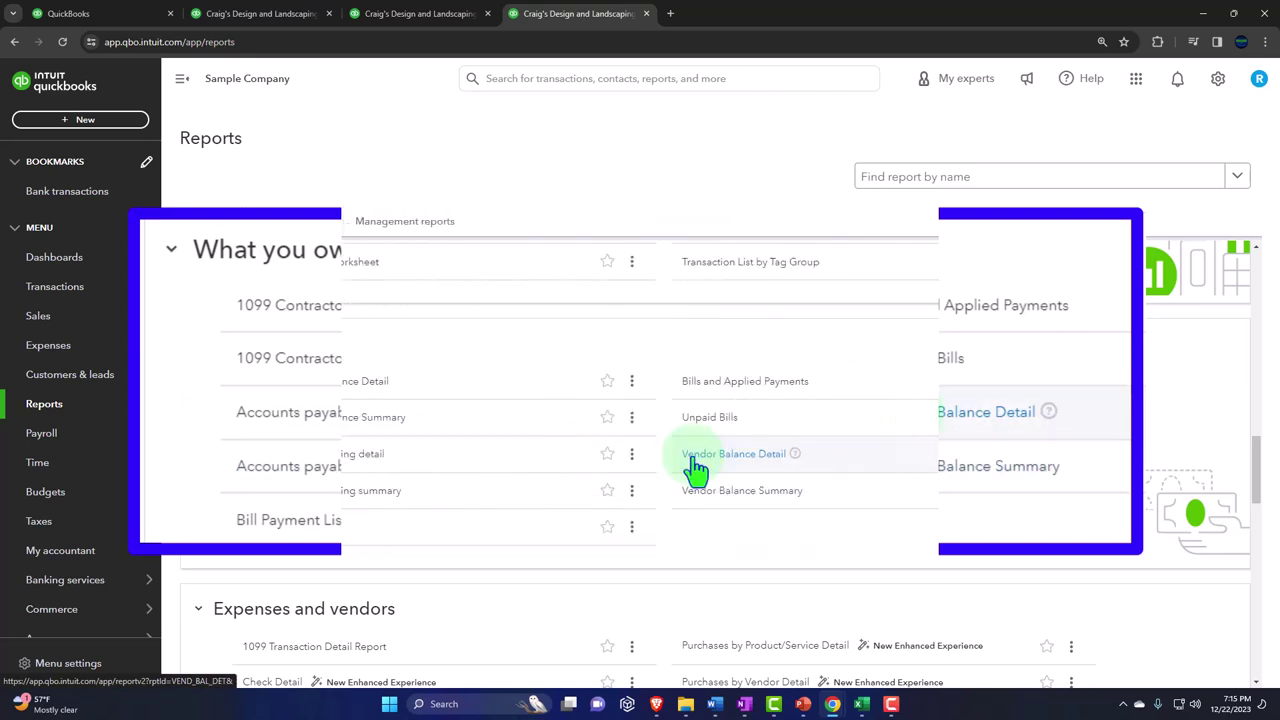
- Open the Vendor Balance Detail report, enlarge the page to 150%, and collapse the navigation menu
click(696, 458)
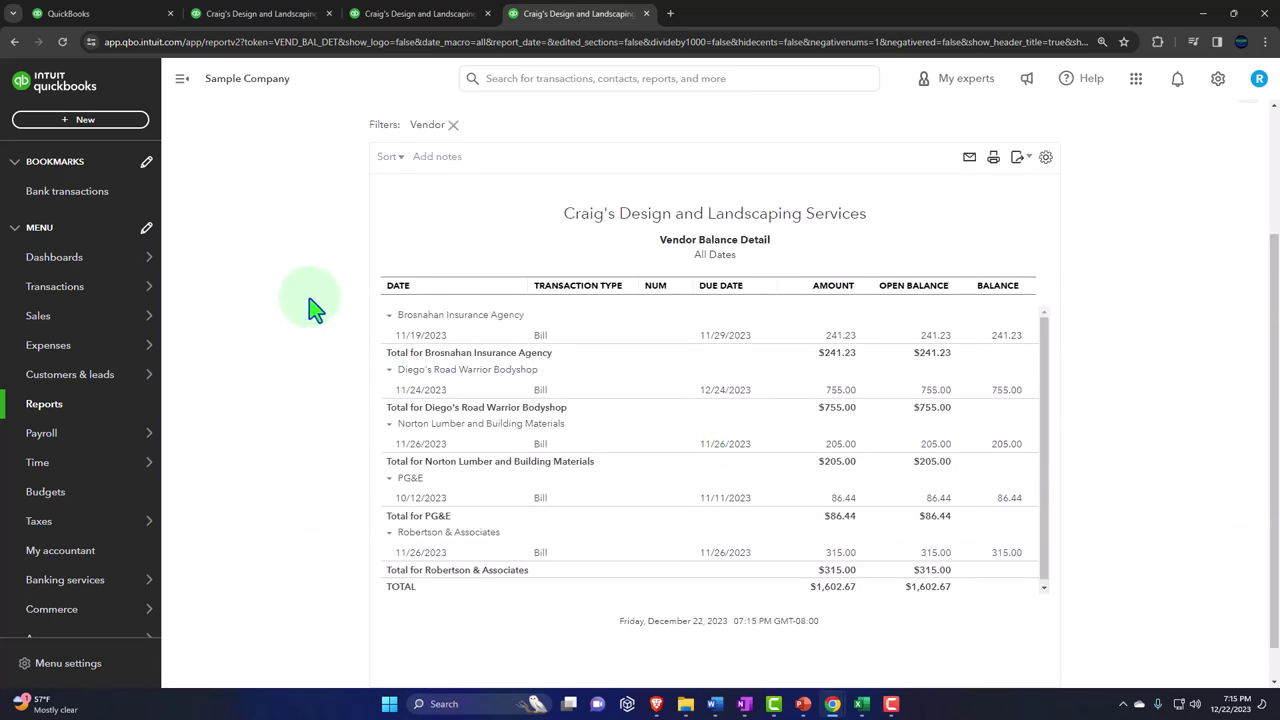
key(ctrl+plus)
key(ctrl+plus)
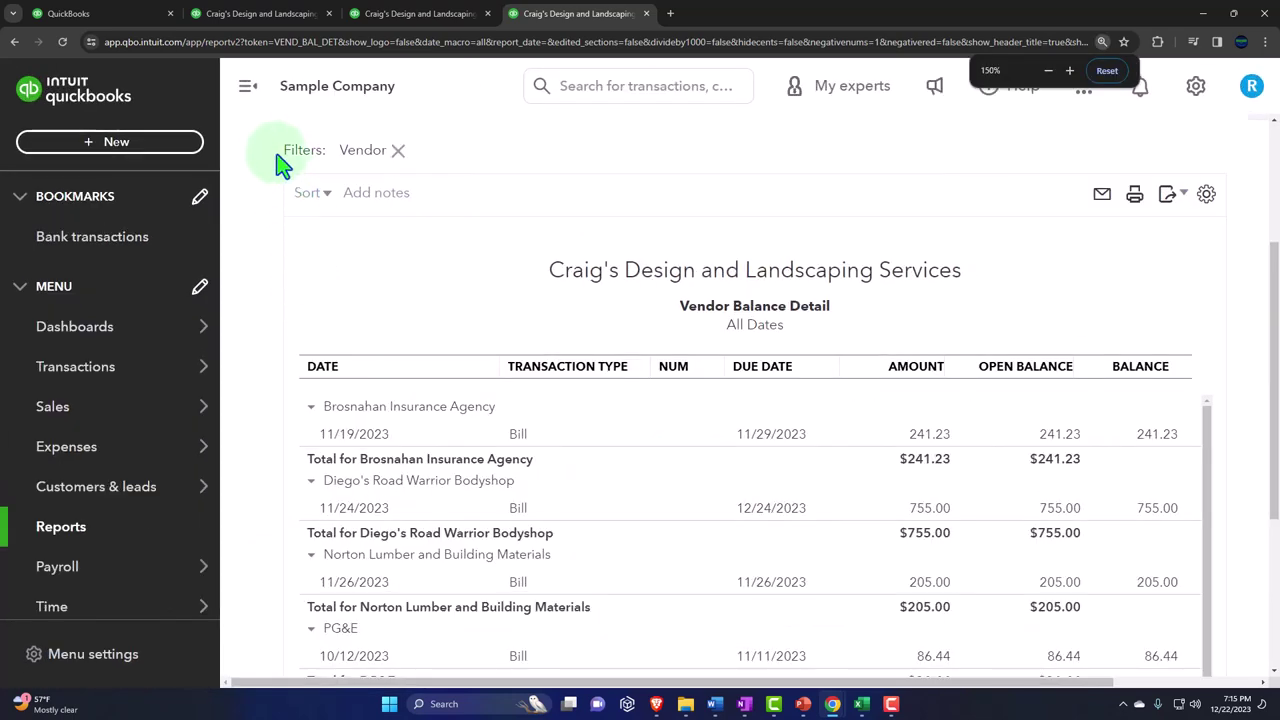
click(248, 88)
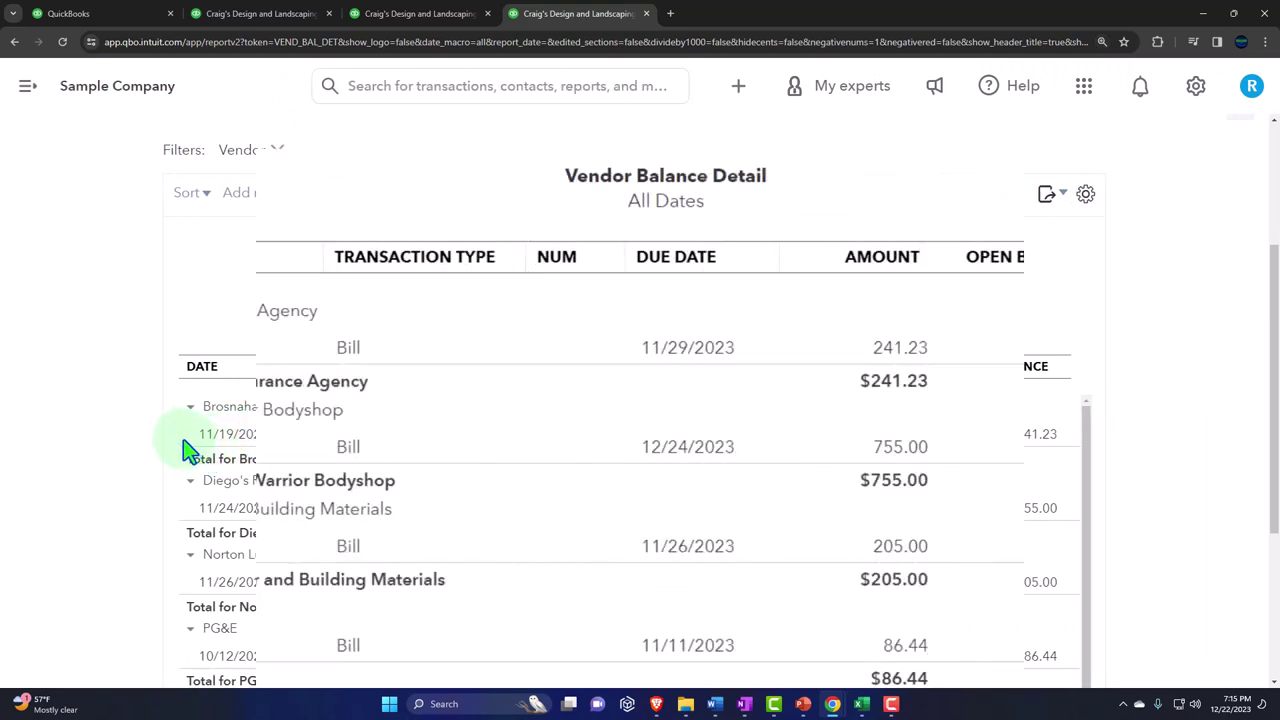
- Review the open bills by vendor and compare the report total with Accounts Payable on the Balance Sheet
scroll(37, 366, down, 1)
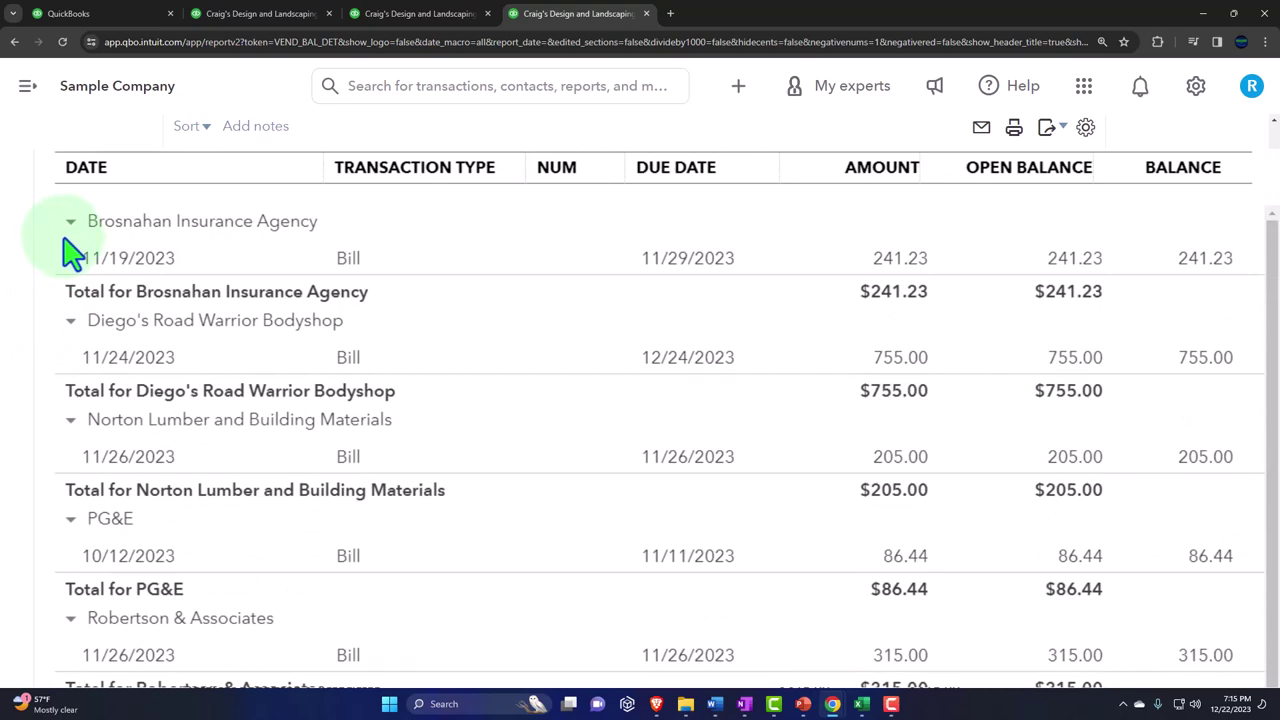
scroll(251, 366, down, 3)
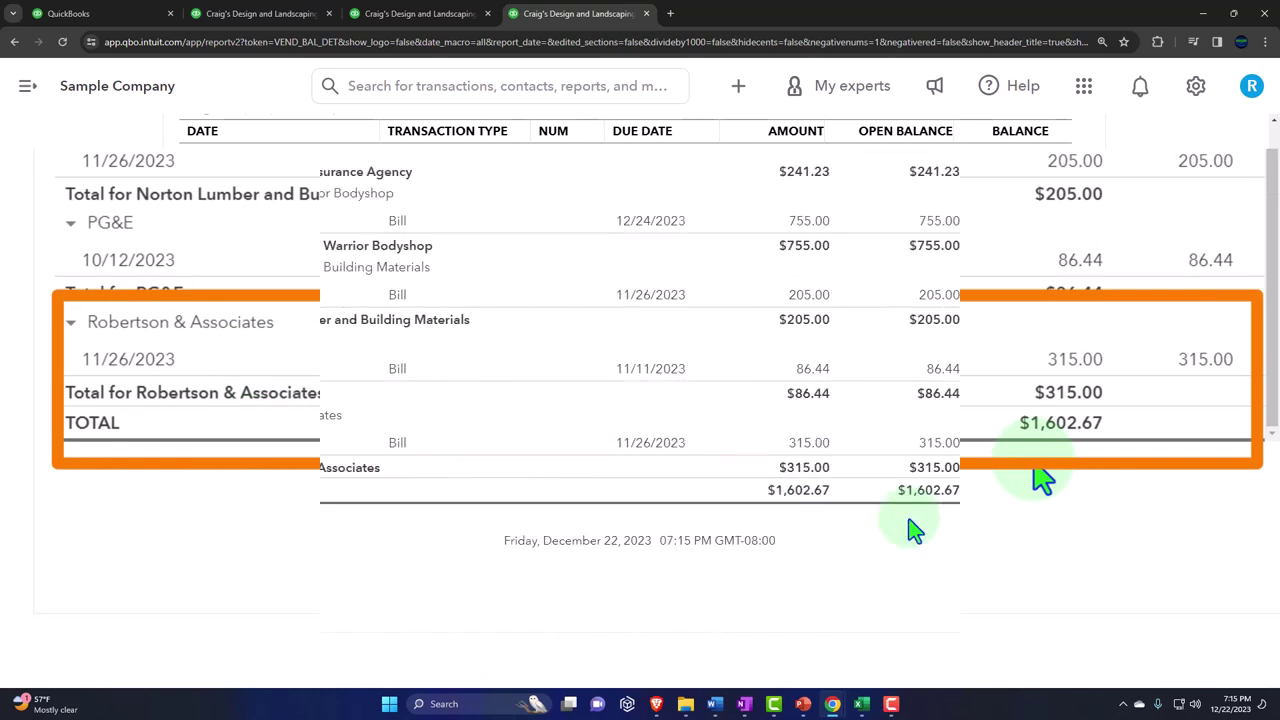
click(287, 28)
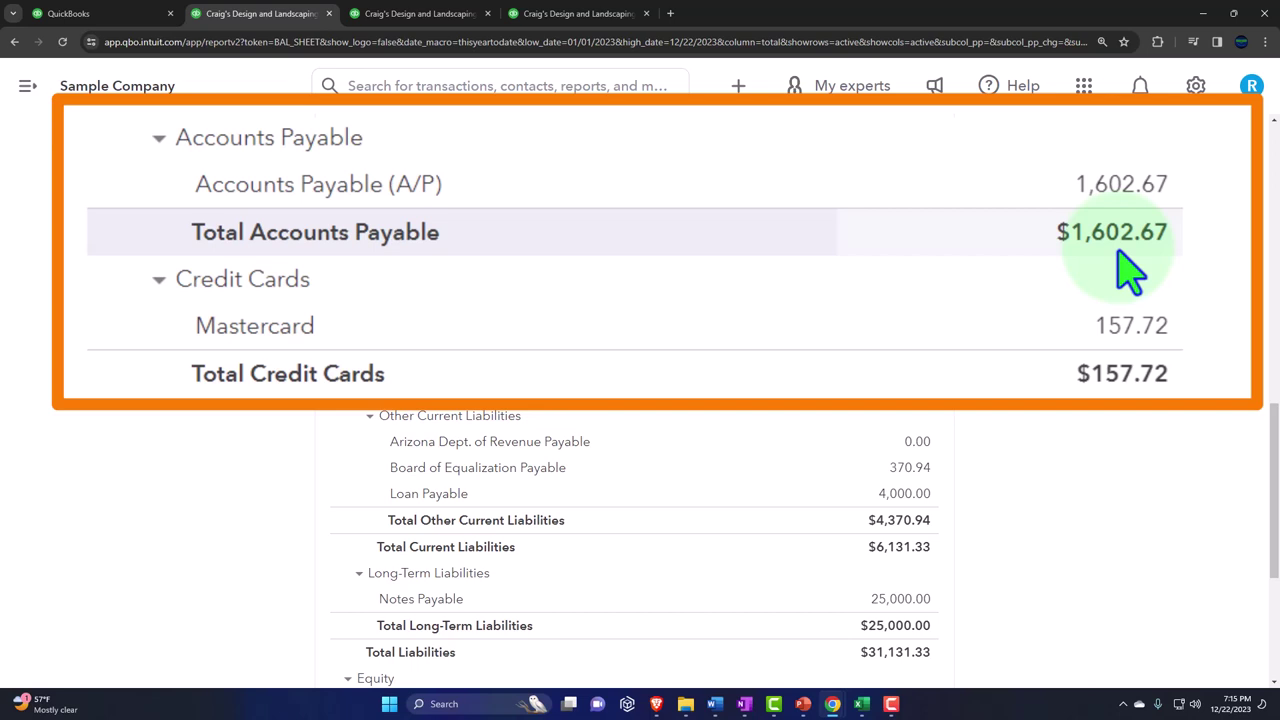
click(592, 14)
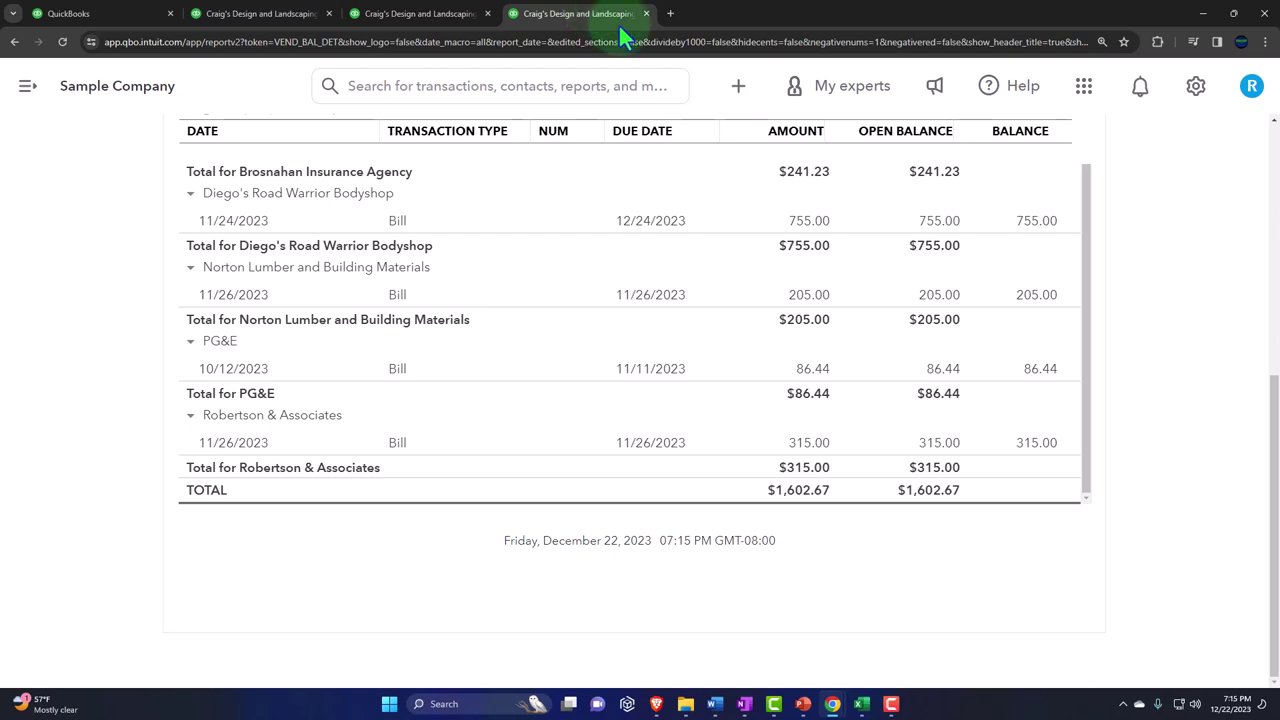
- Open the Bills page under Expenses in the first browser tab, collapse the navigation menu, and review the unpaid bills
click(110, 24)
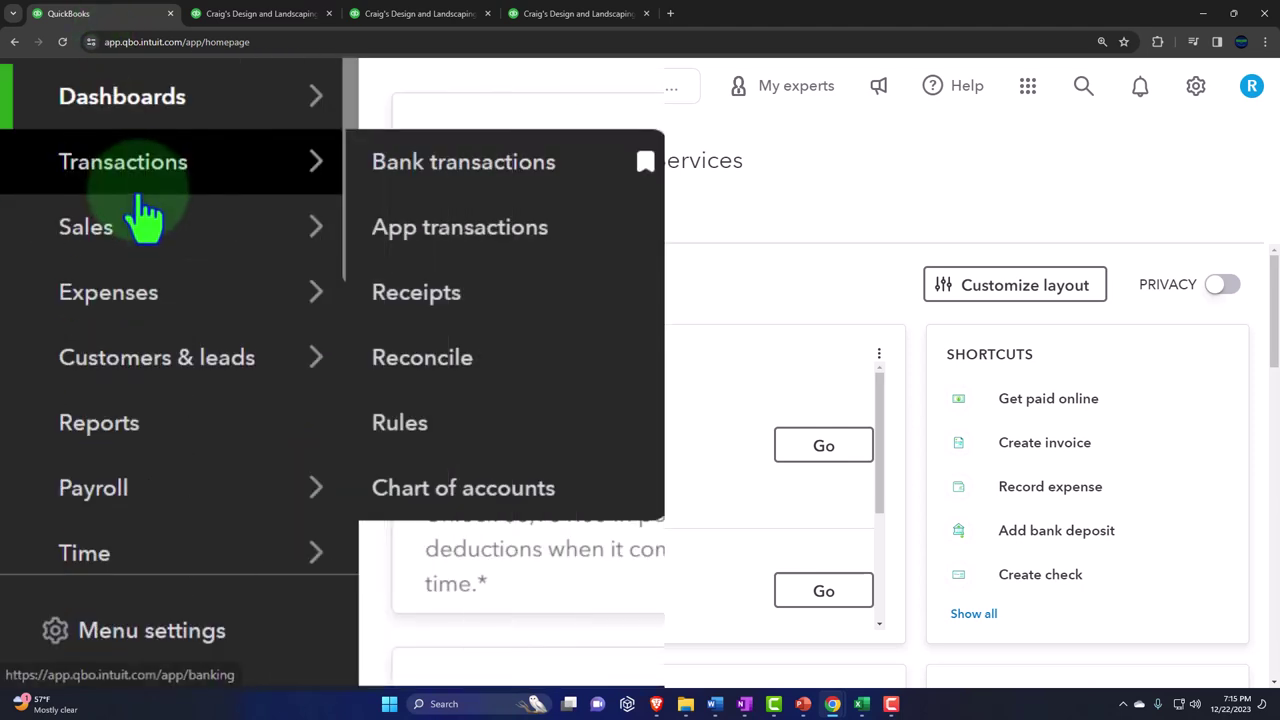
mouse_move(80, 410)
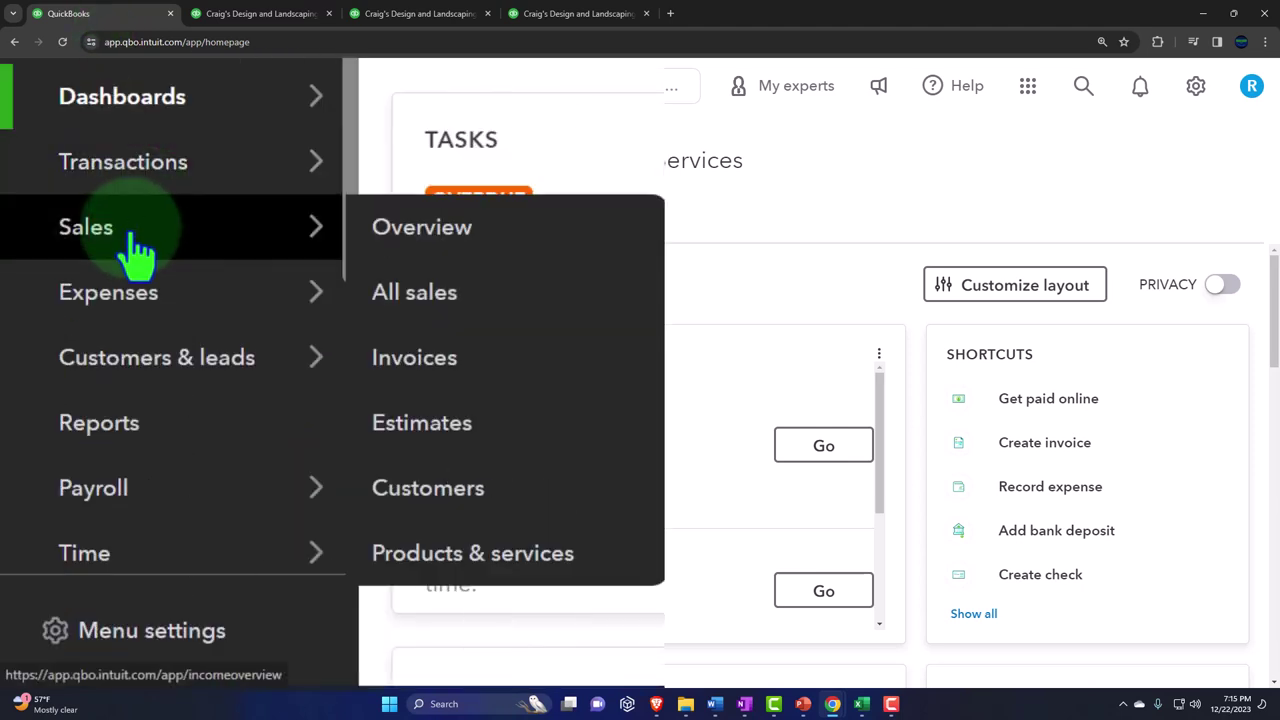
click(122, 312)
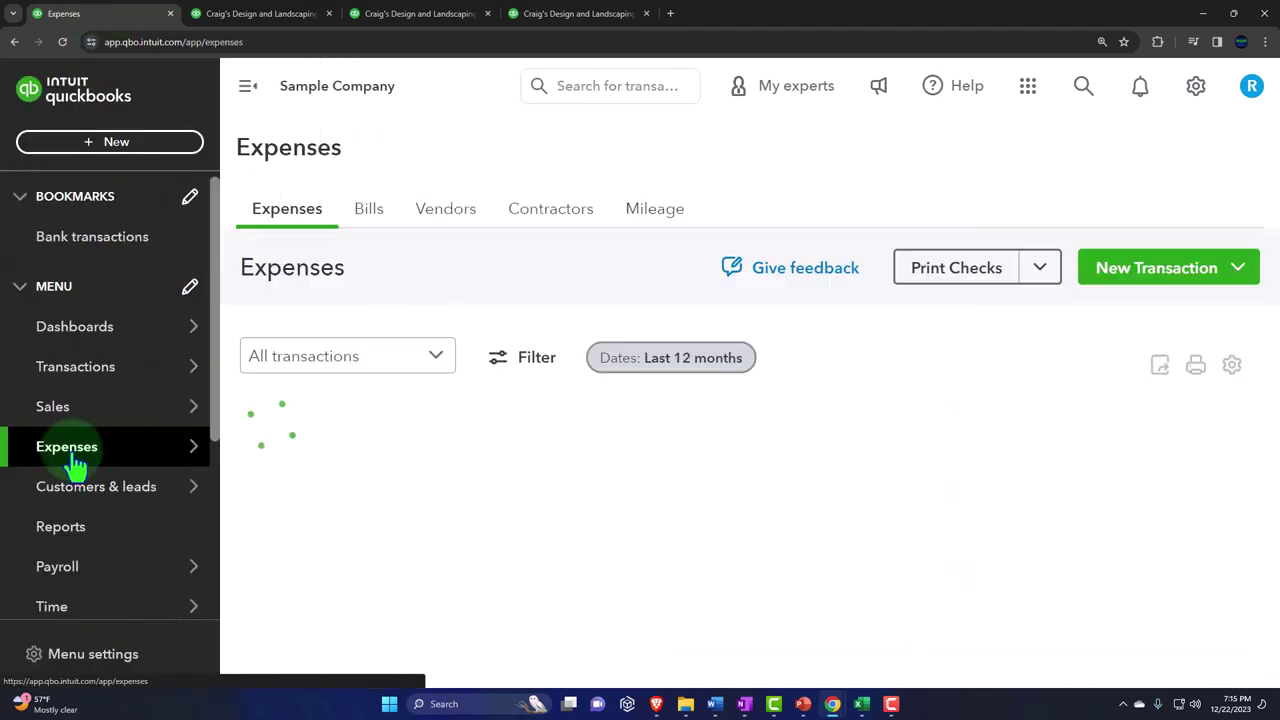
click(367, 222)
key(ctrl+minus)
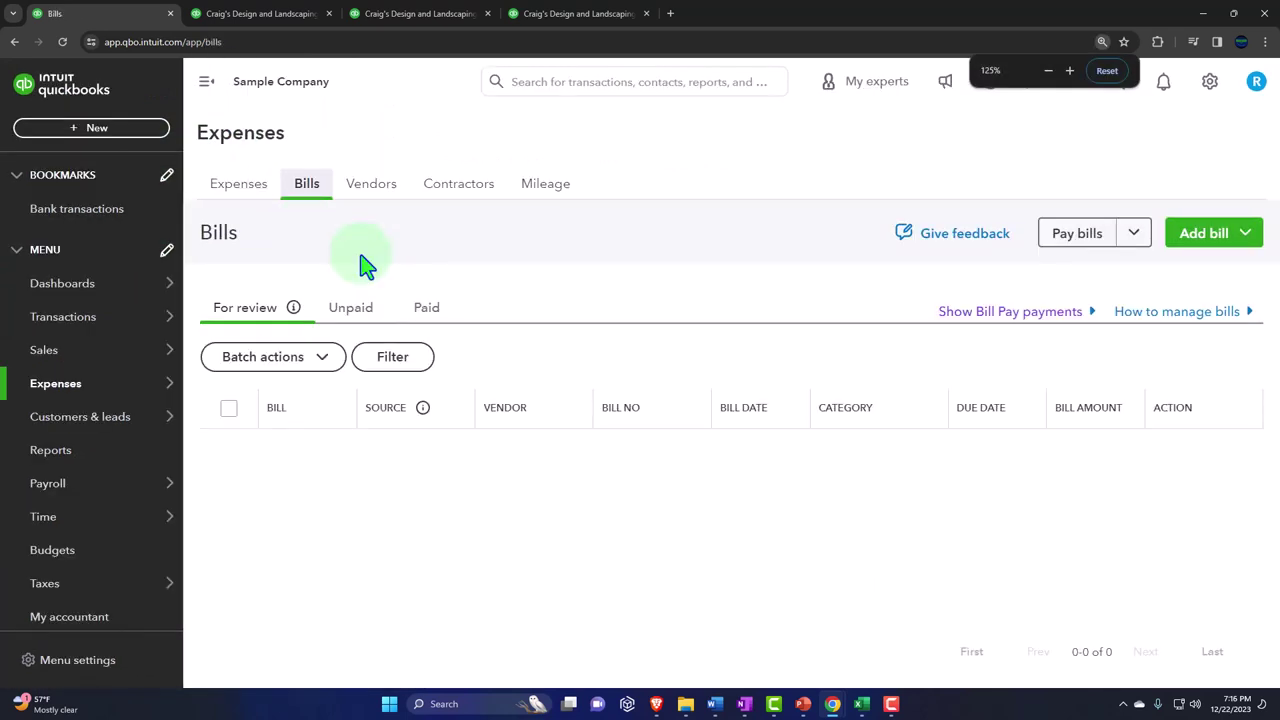
click(205, 84)
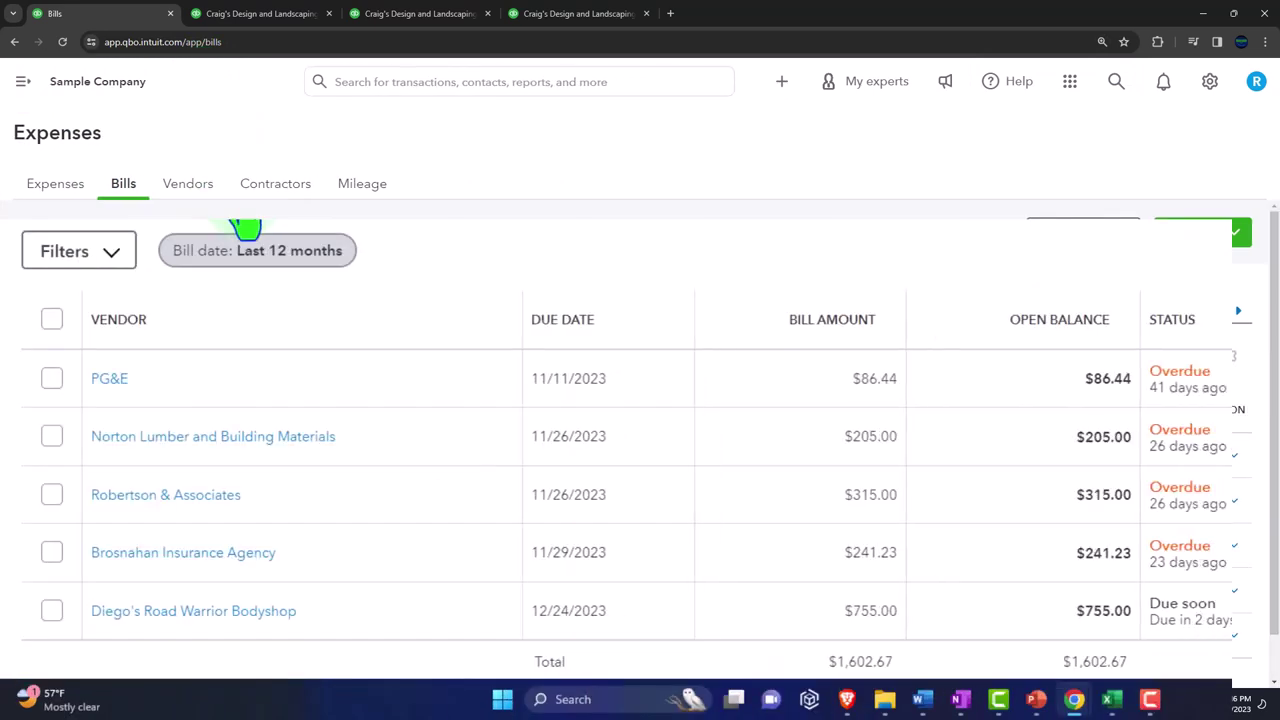
scroll(533, 468, down, 1)
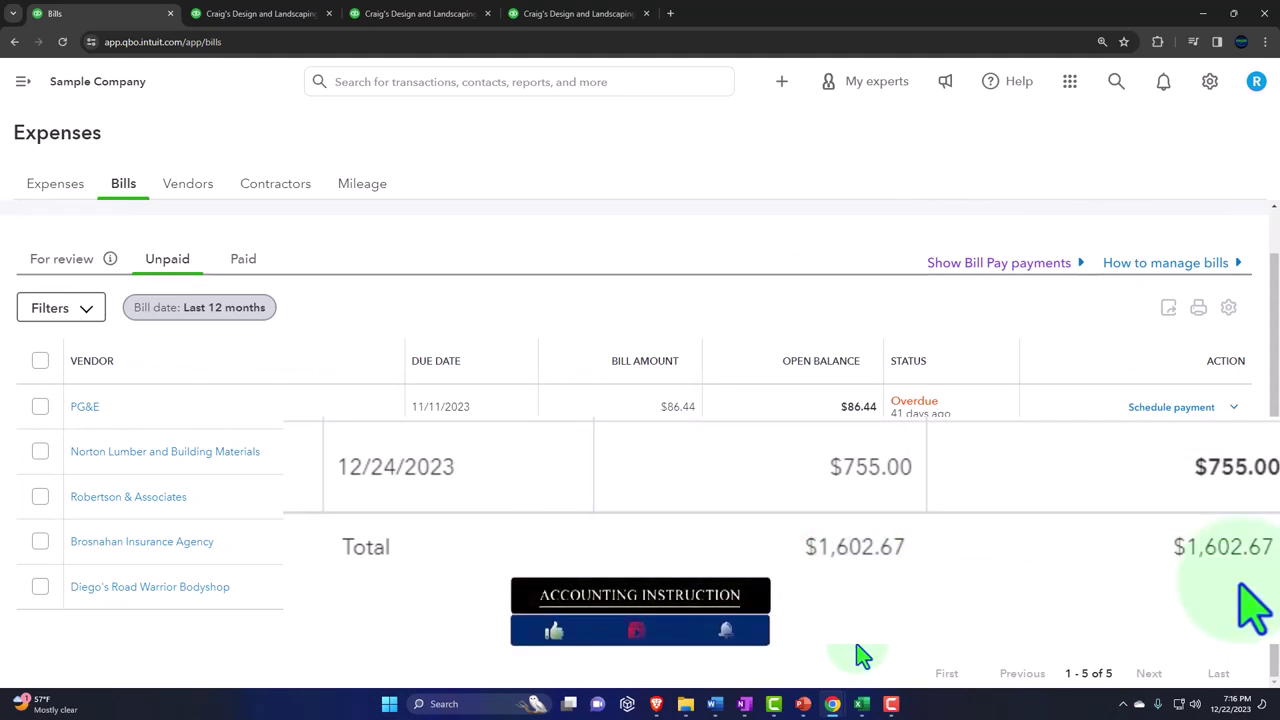
- Return to the Expenses transaction list and filter it to show only the Bill type
click(57, 196)
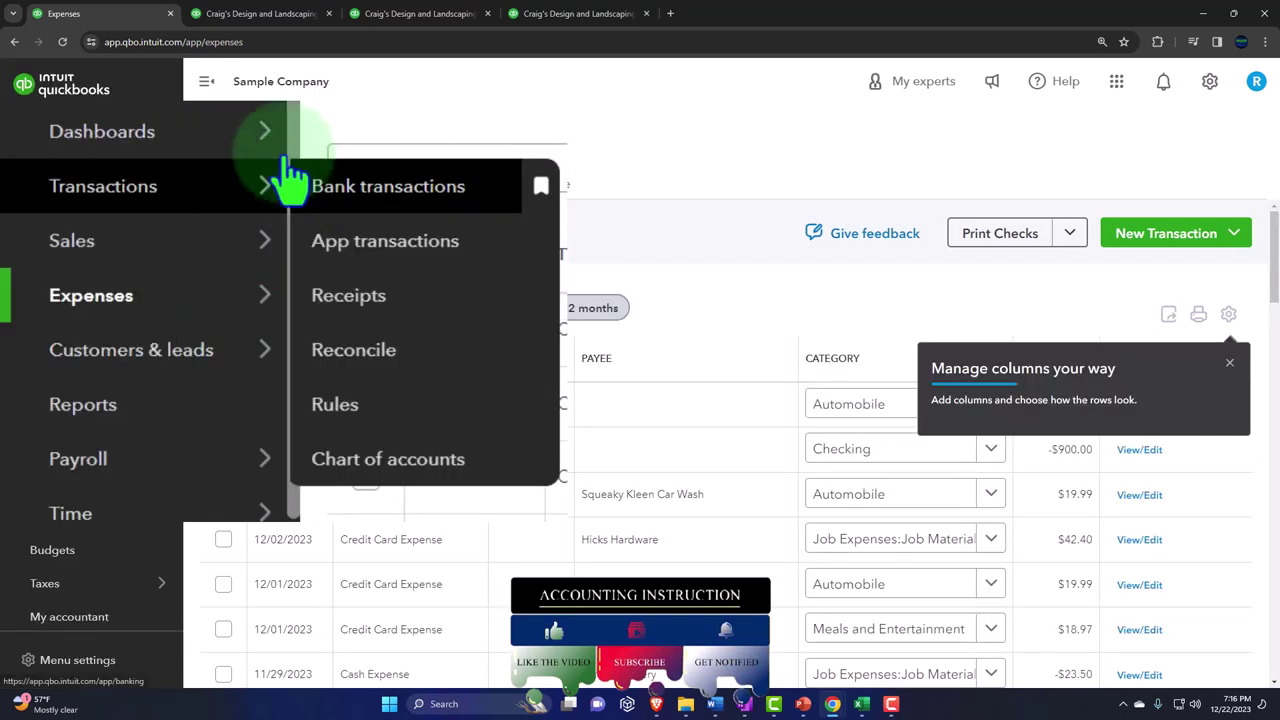
mouse_move(250, 131)
click(365, 305)
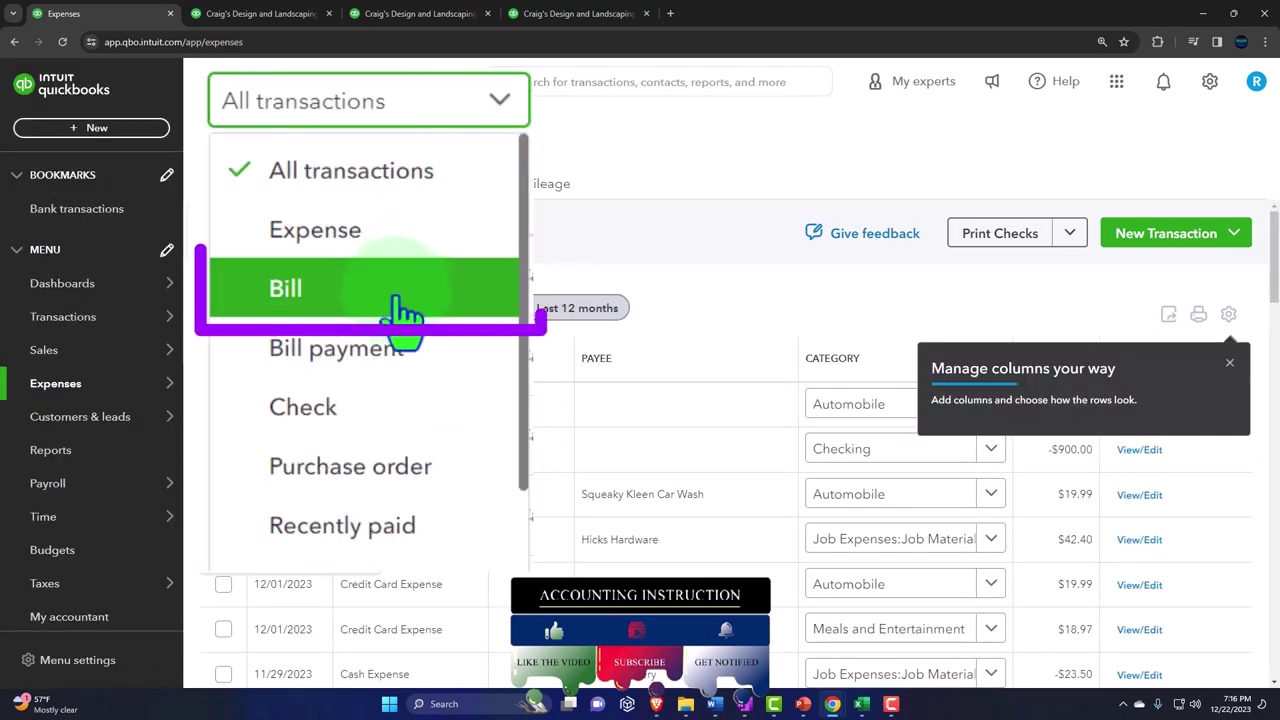
click(335, 445)
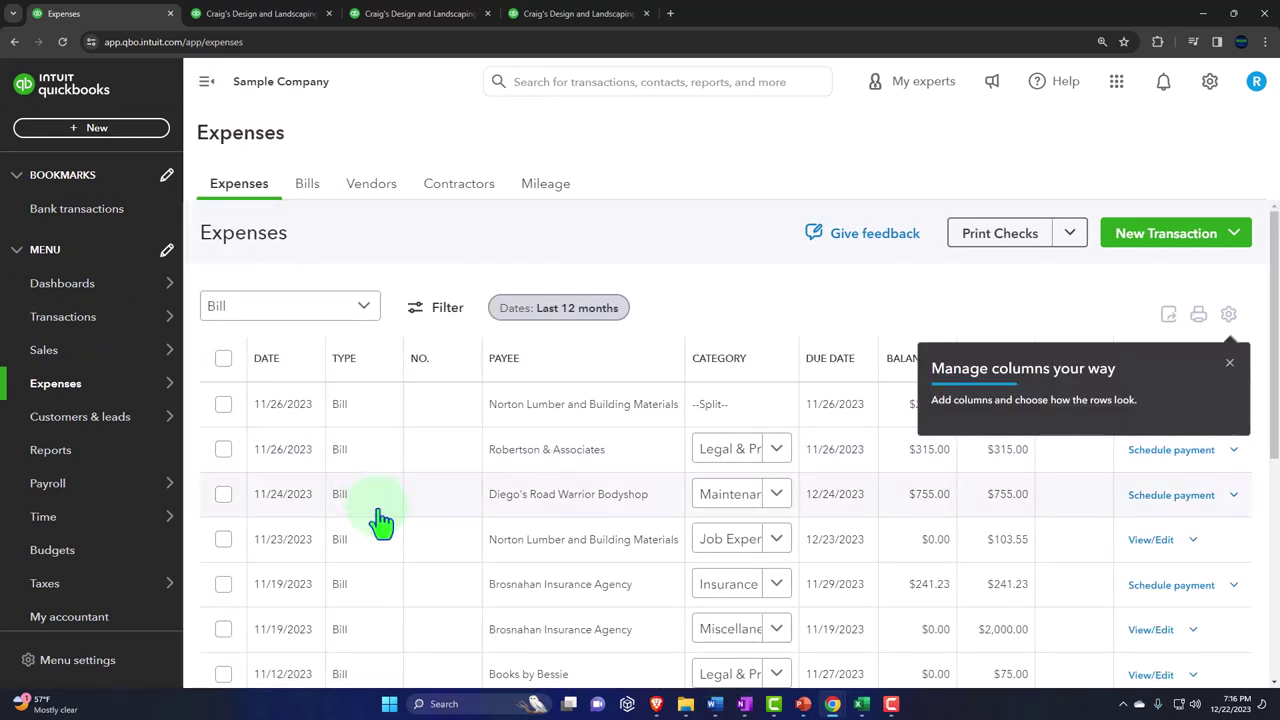
- Open the Vendors list, filter it to vendors with open bills, and review their open balances
click(378, 183)
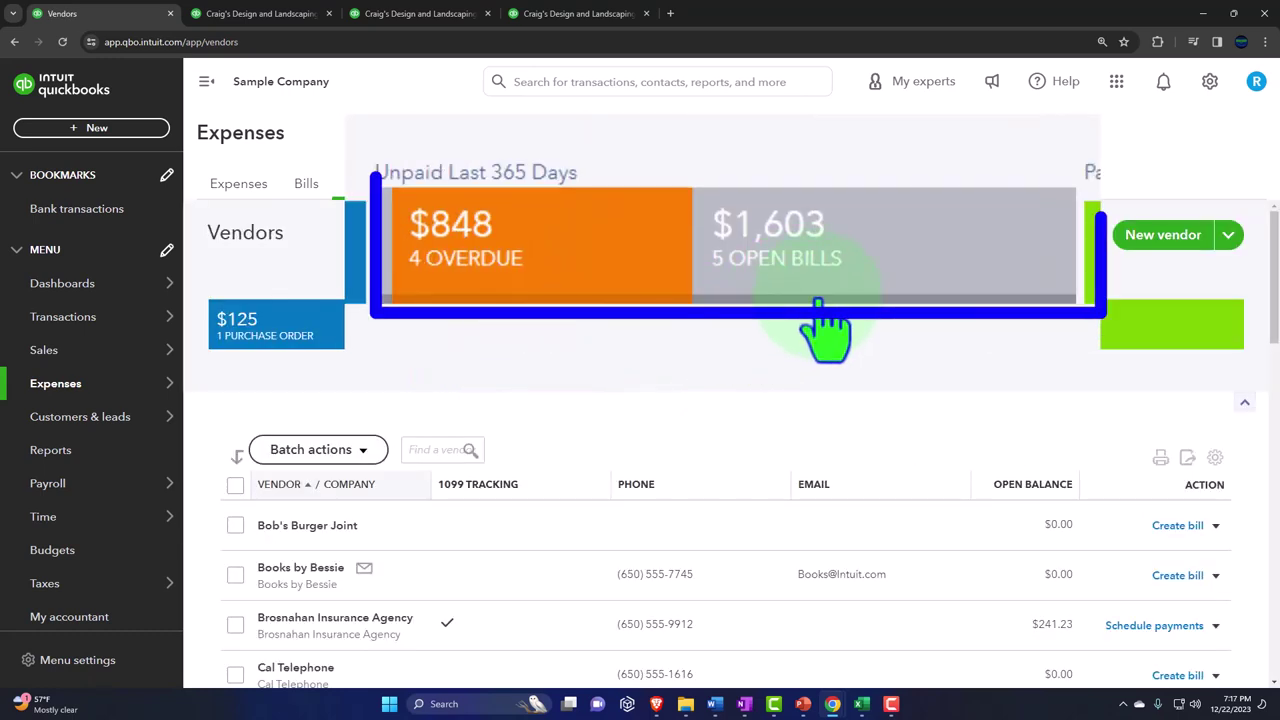
click(820, 305)
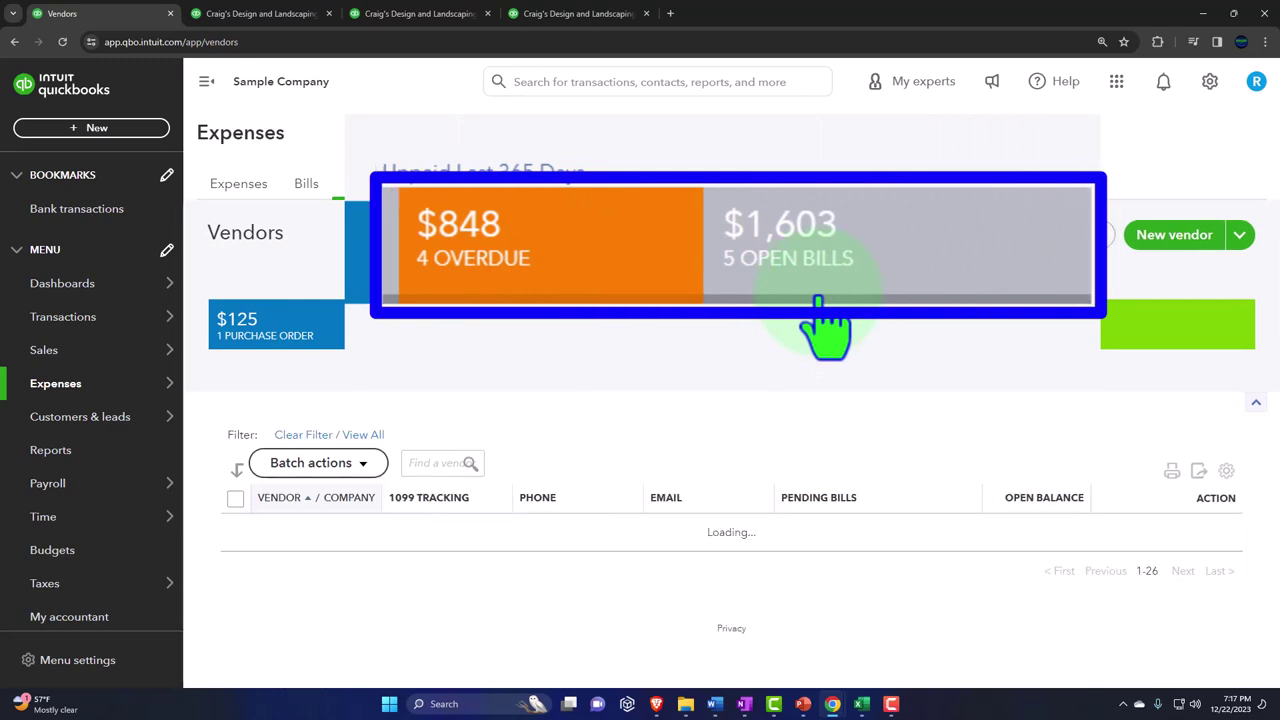
scroll(675, 480, down, 2)
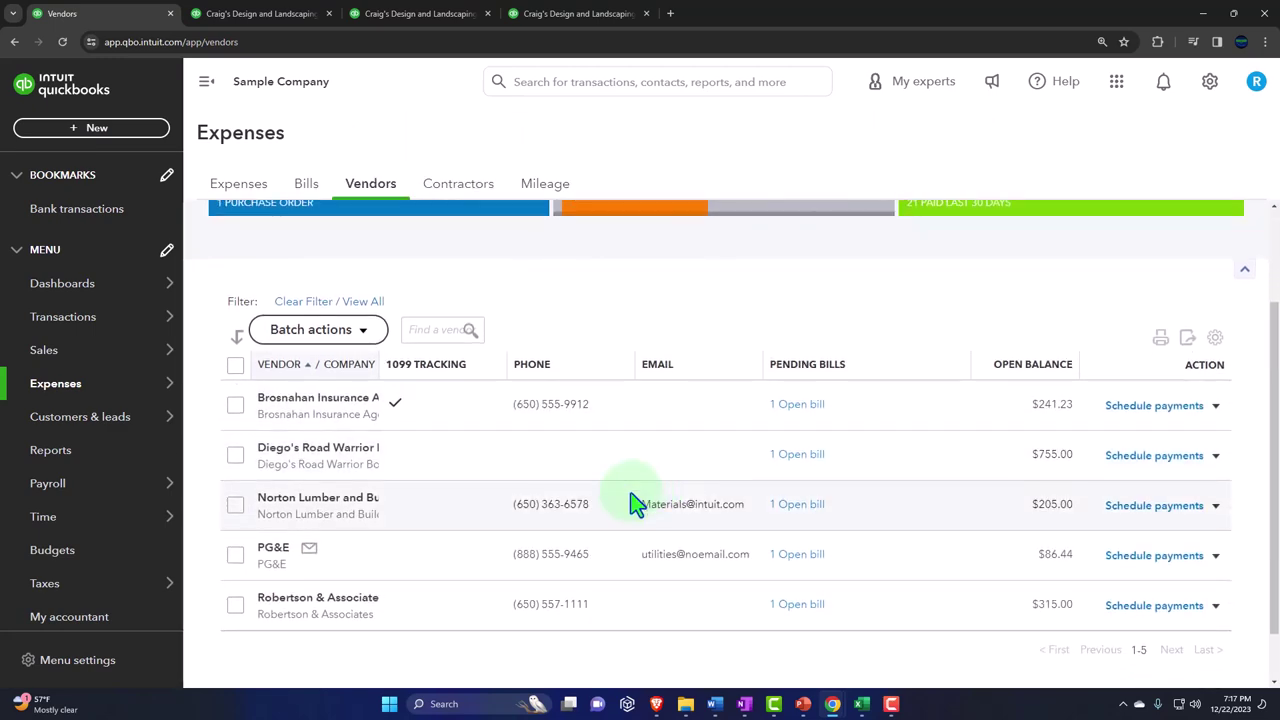
scroll(636, 504, up, 2)
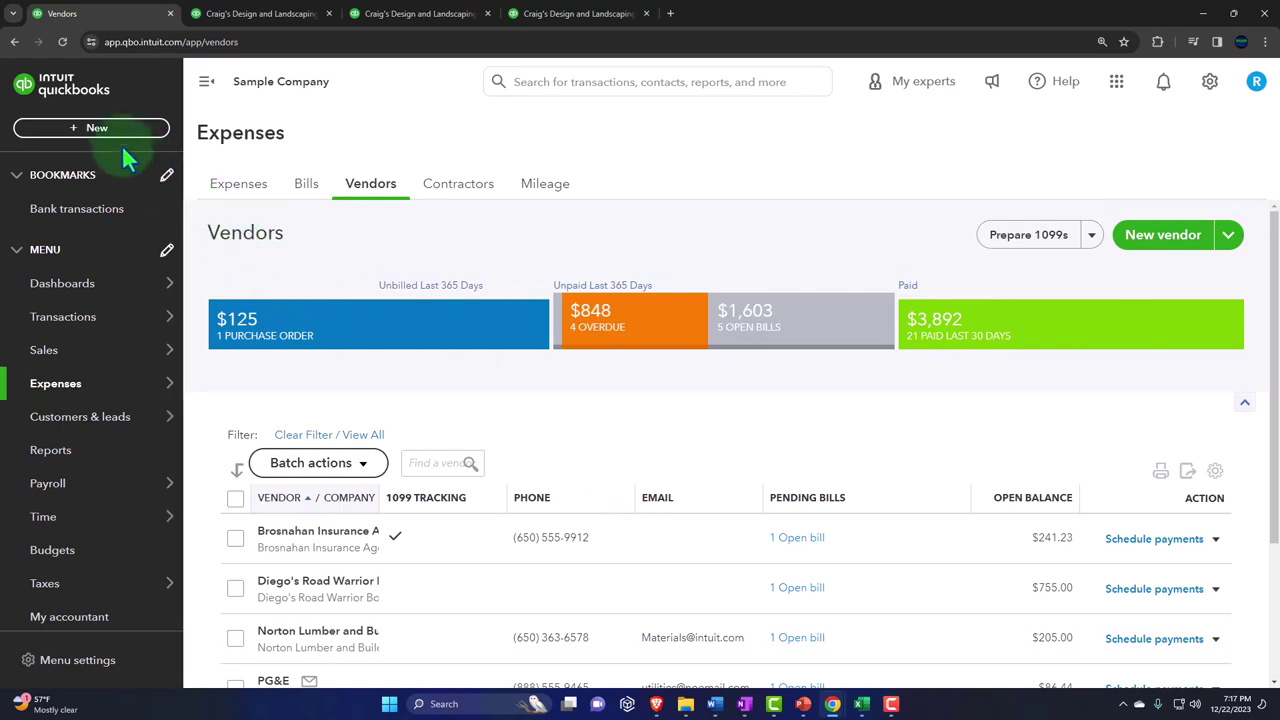
- Open a new blank bill form
click(88, 130)
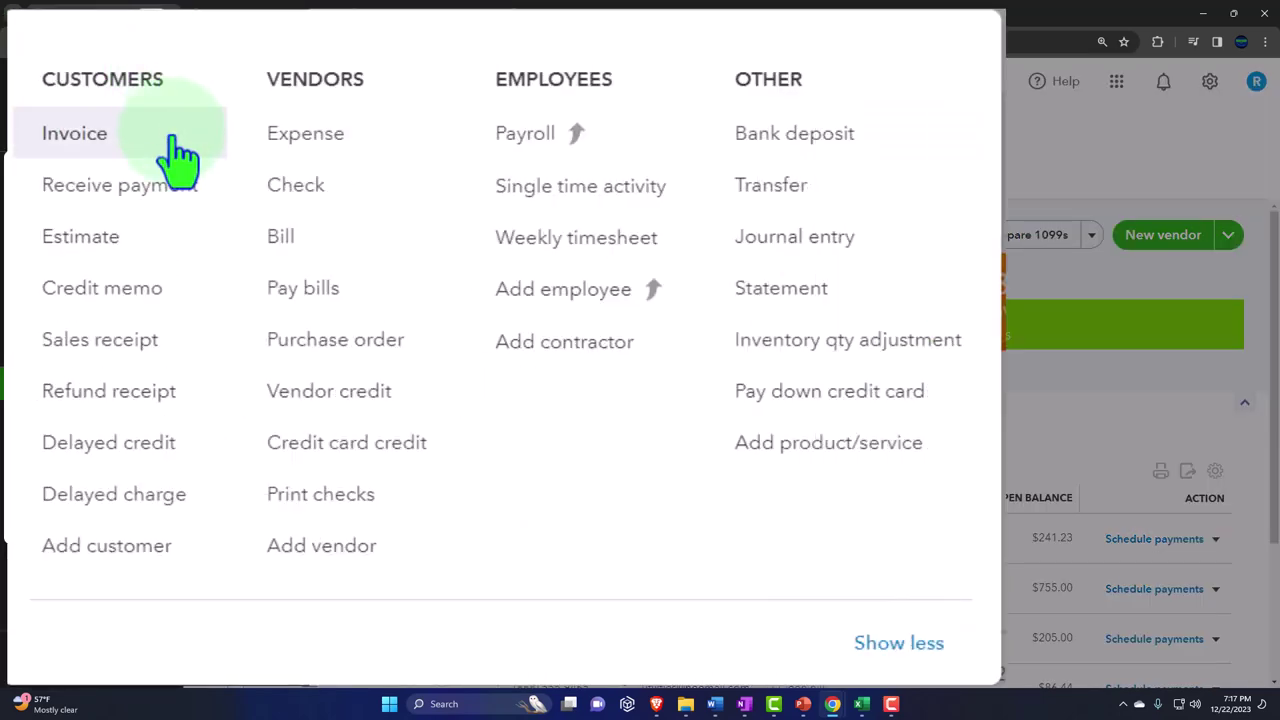
click(287, 252)
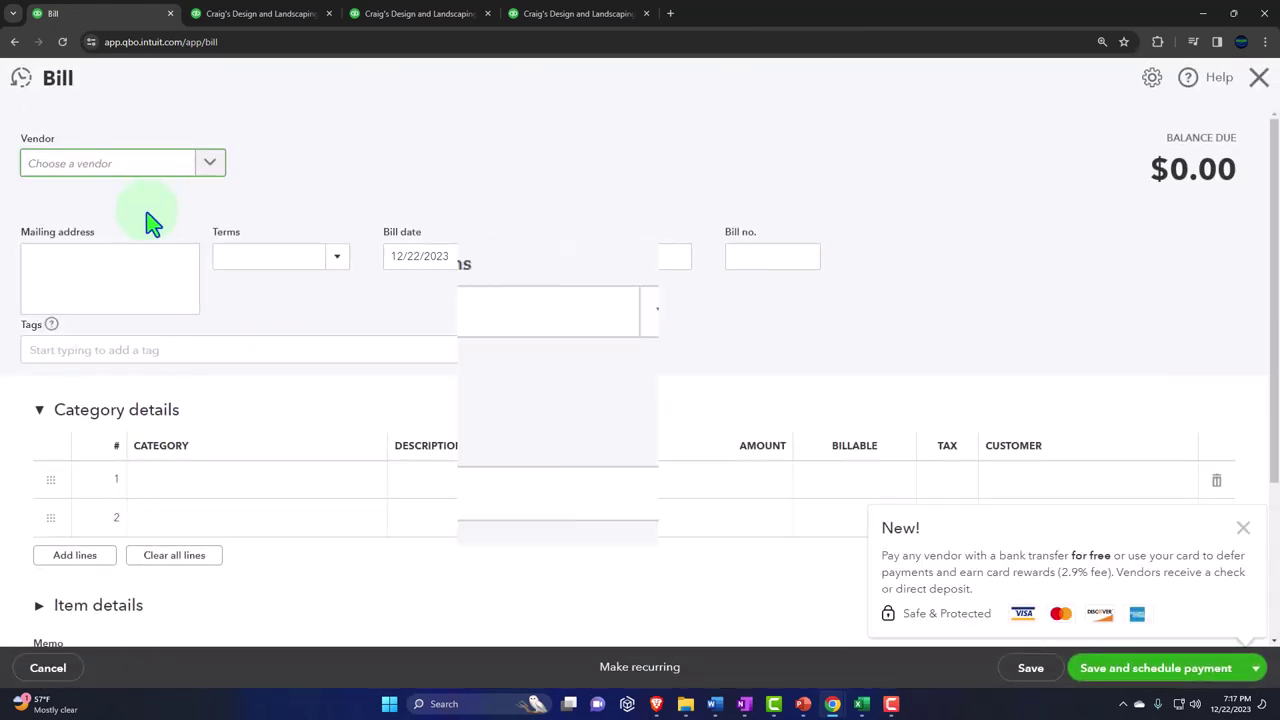
- Try entering Vendor 1 as a new vendor on the bill, and clear the entry
text(Vendr)
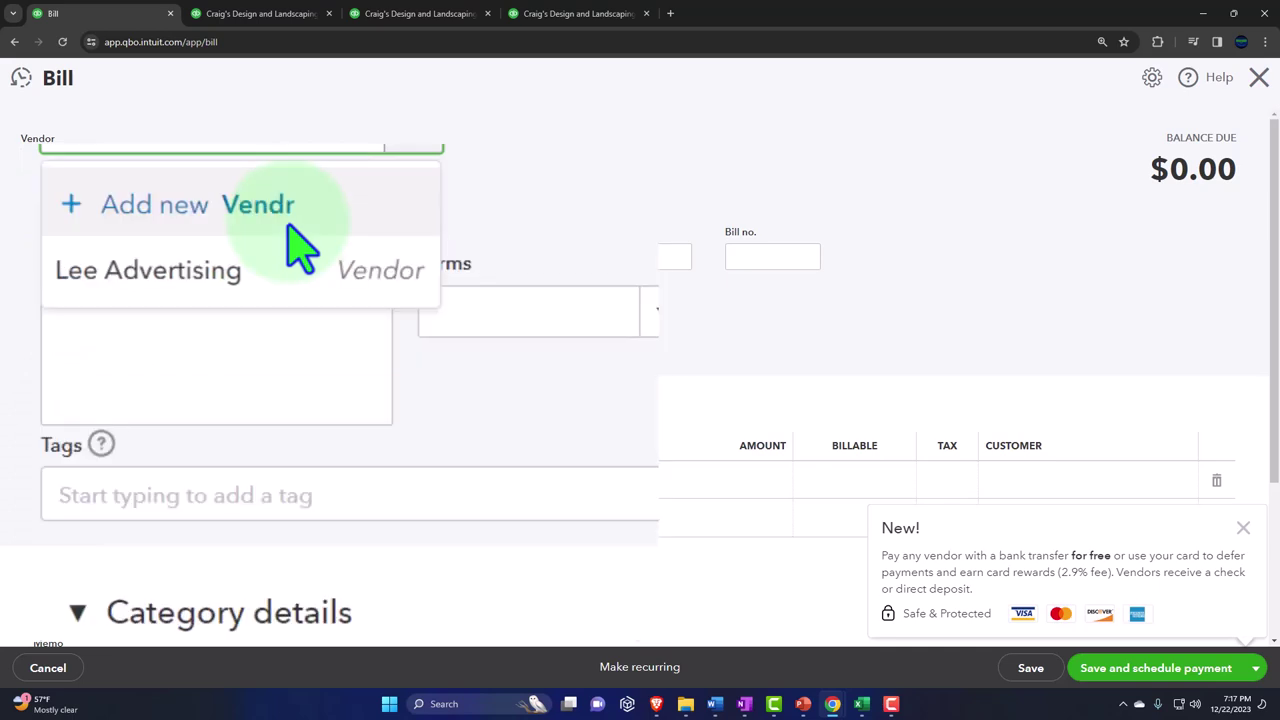
key(BackSpace)
text(or 1)
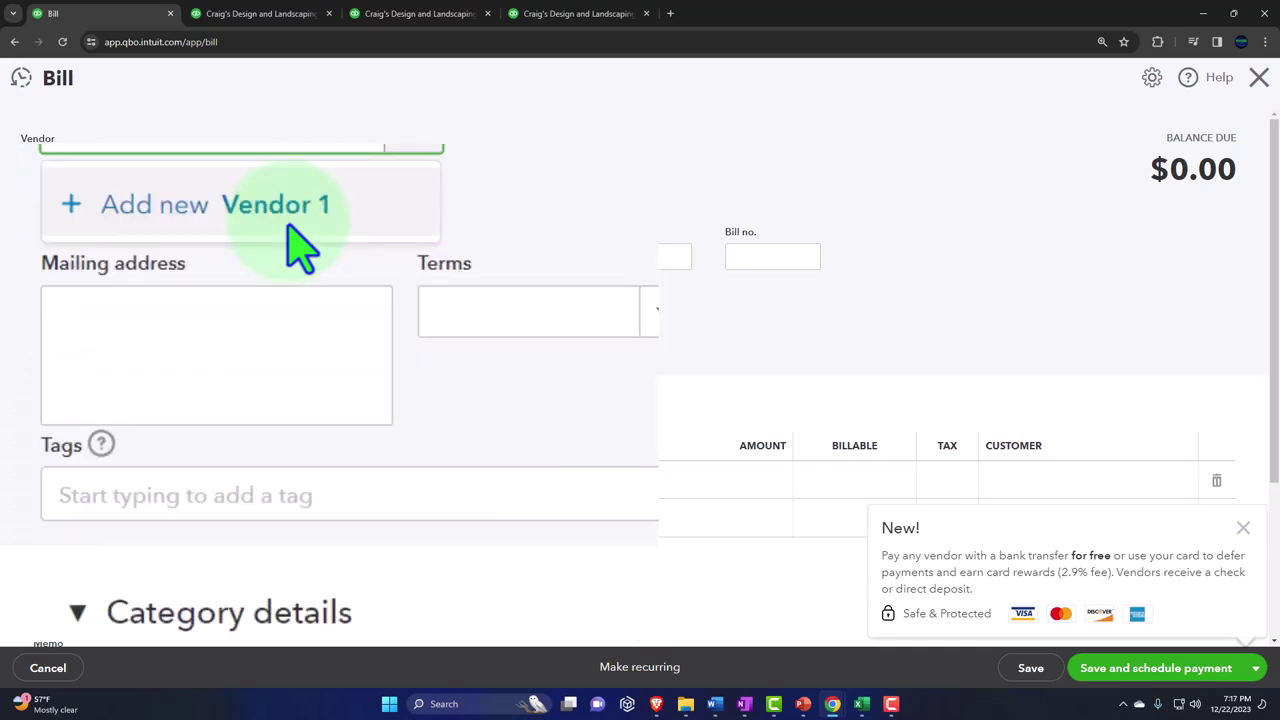
click(300, 245)
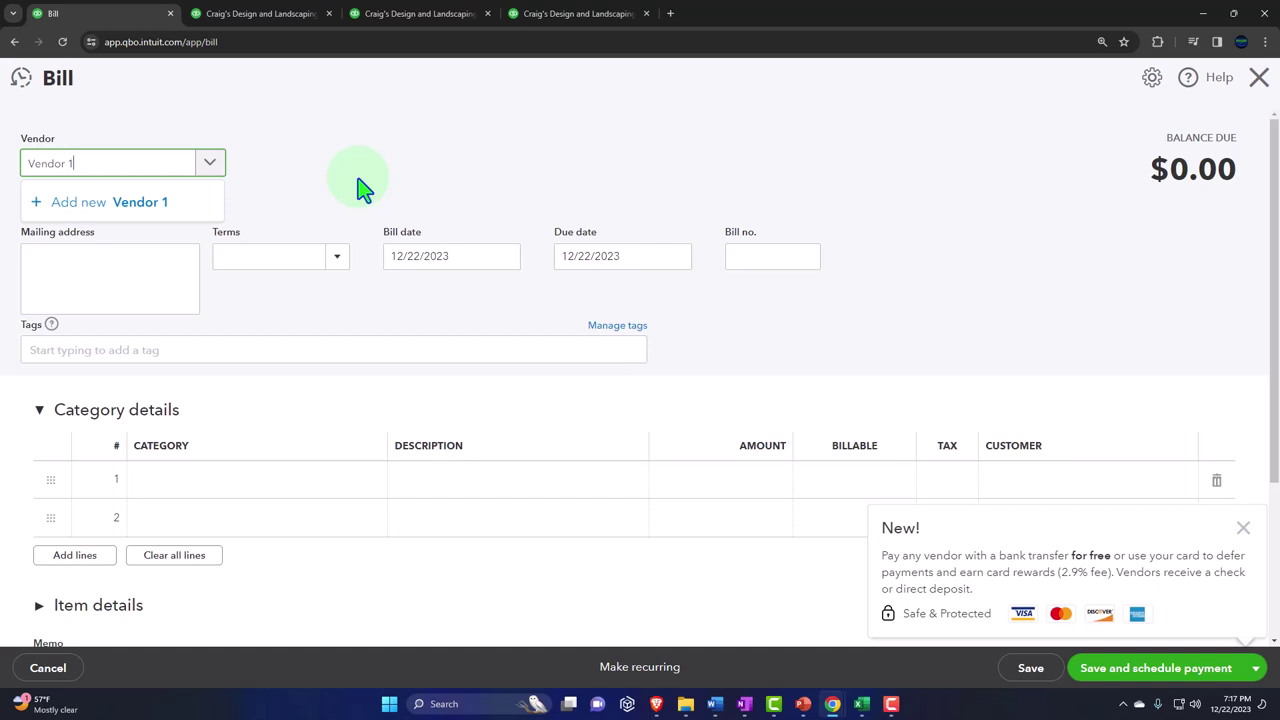
drag(75, 164, 4, 166)
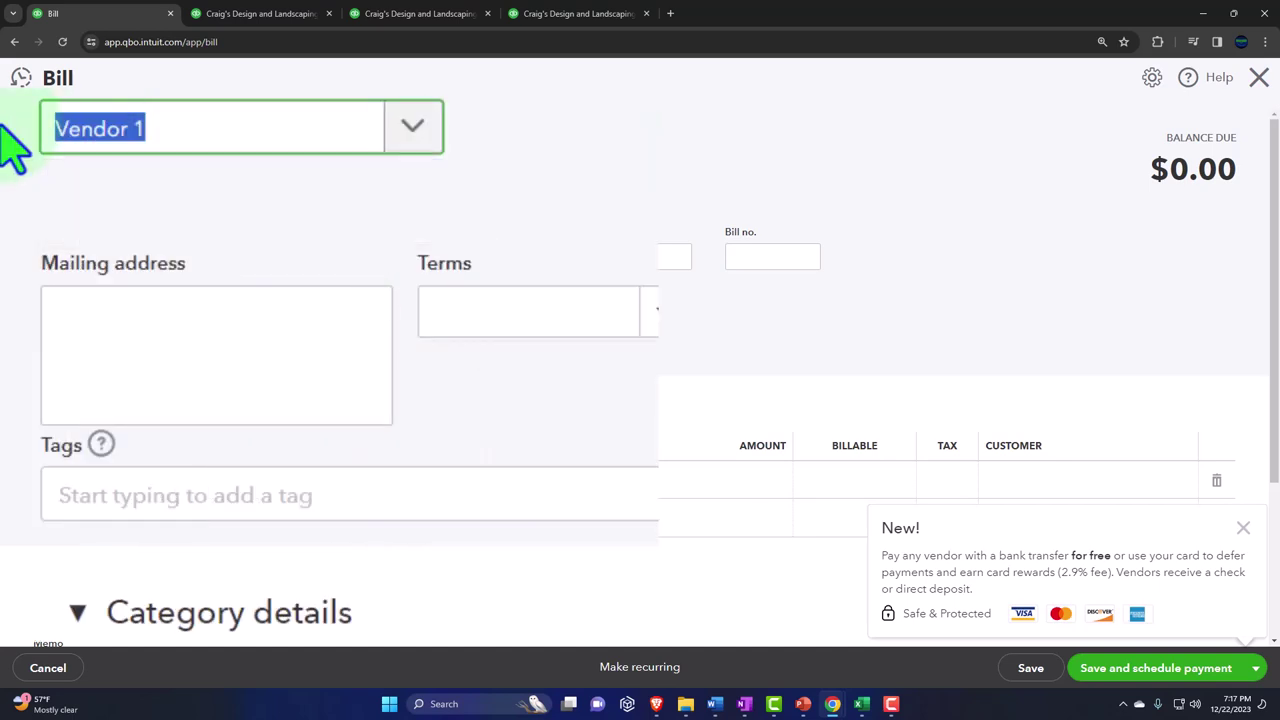
key(BackSpace)
- Examine the list of existing vendors and the add-new option in the bill's vendor field, and close the list
click(412, 135)
click(412, 135)
click(412, 135)
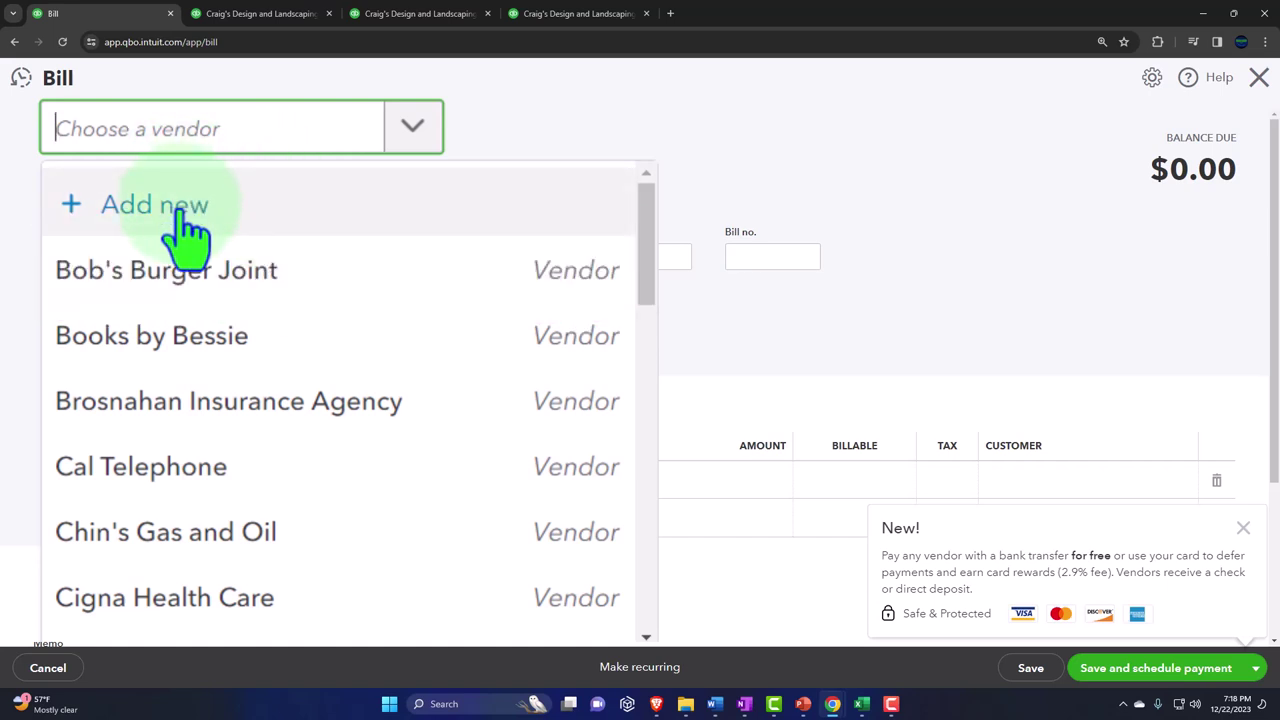
click(148, 138)
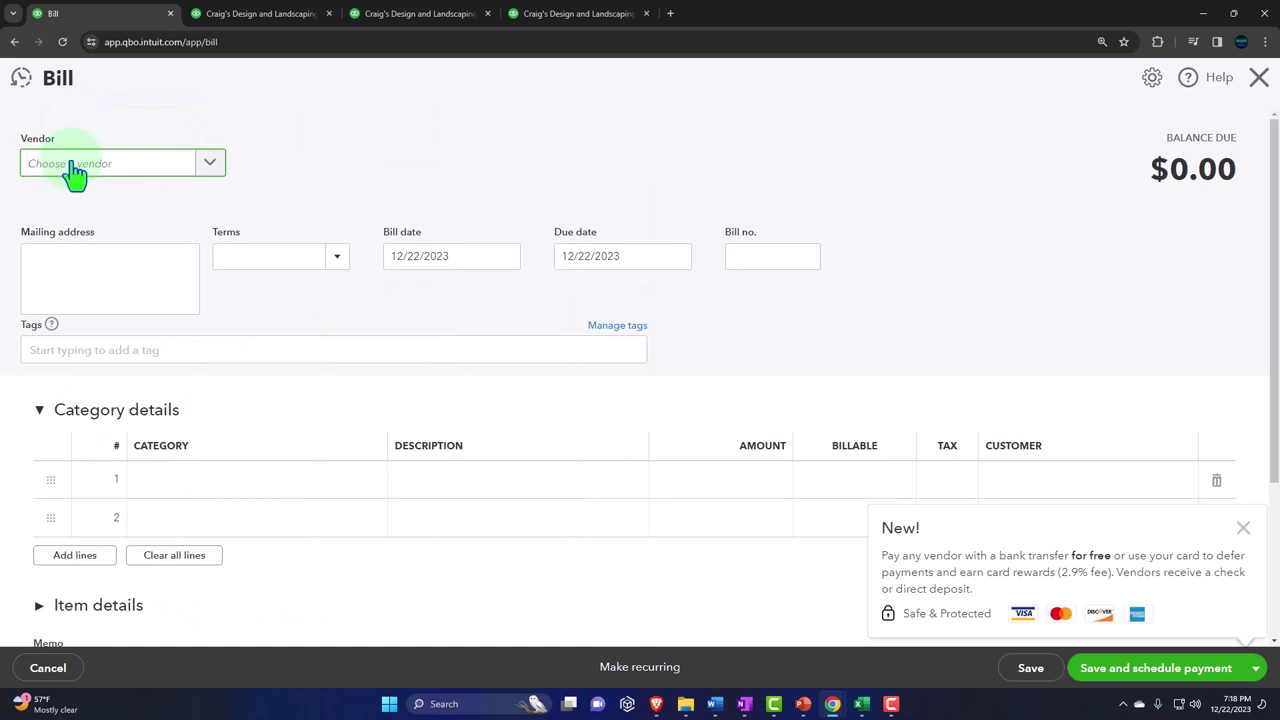
- Add Vender as a new vendor from the bill's vendor field and save it with only its display name
text(Ve)
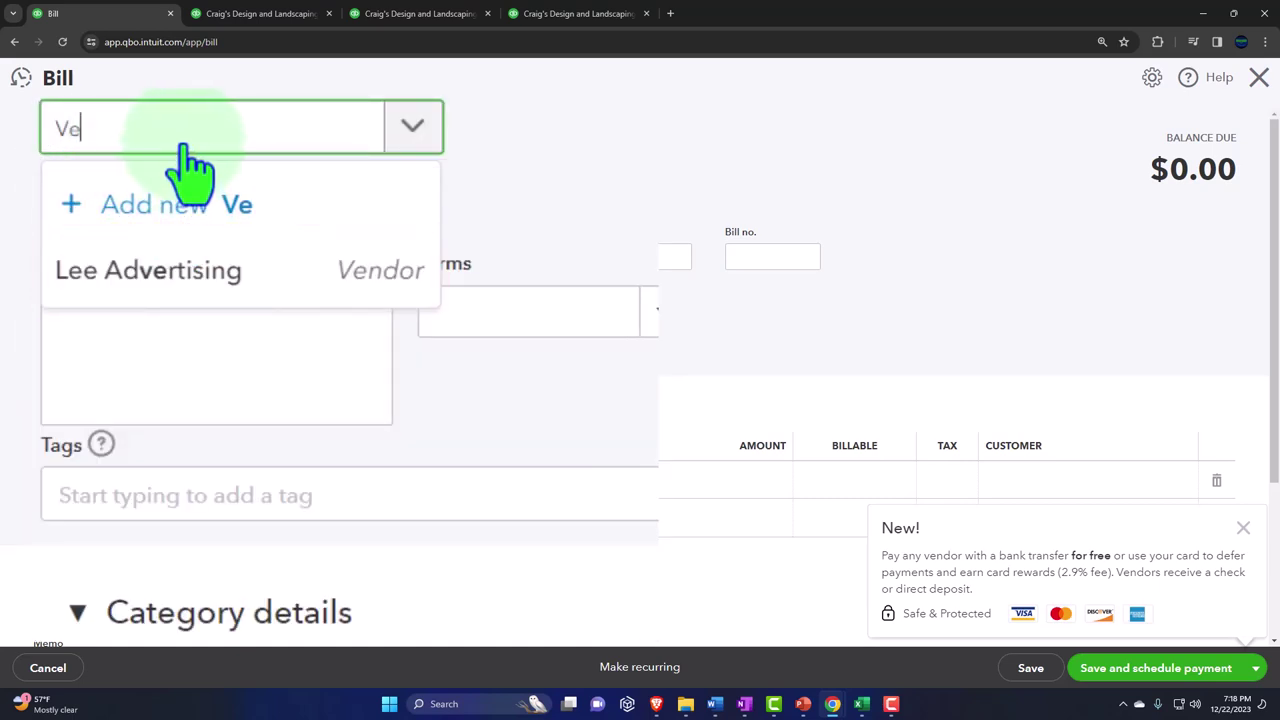
text(nder)
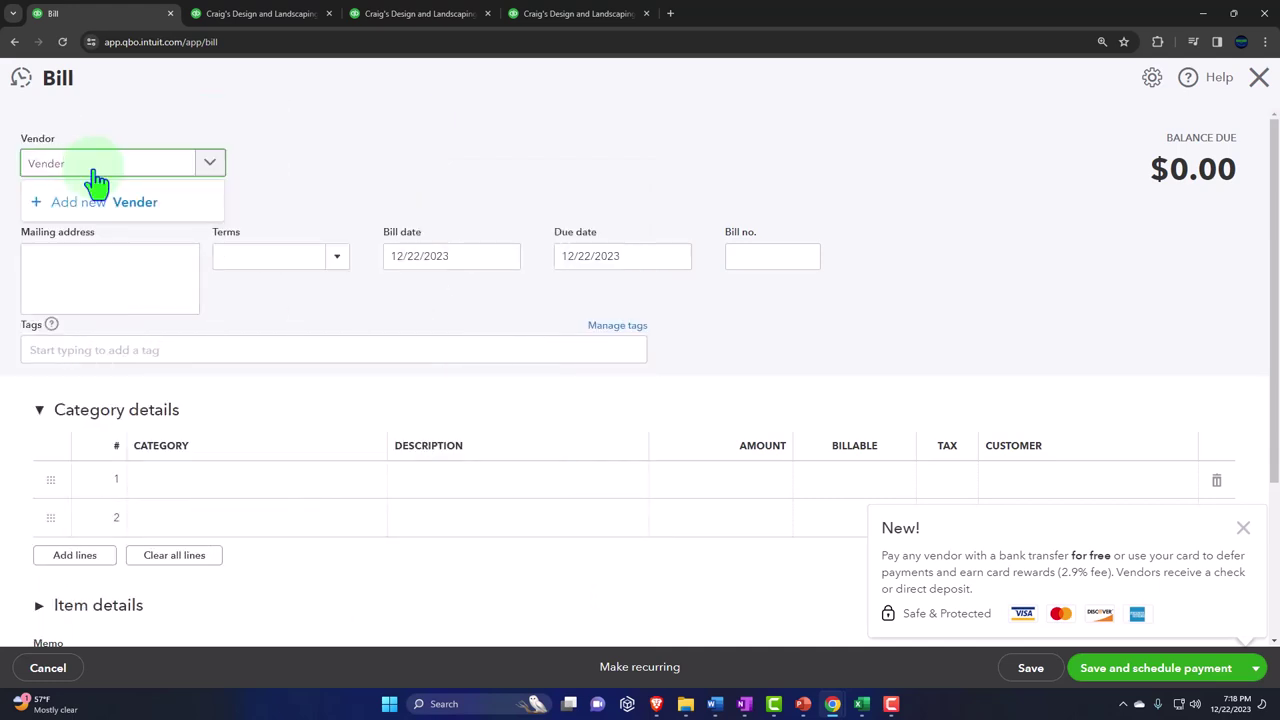
click(97, 190)
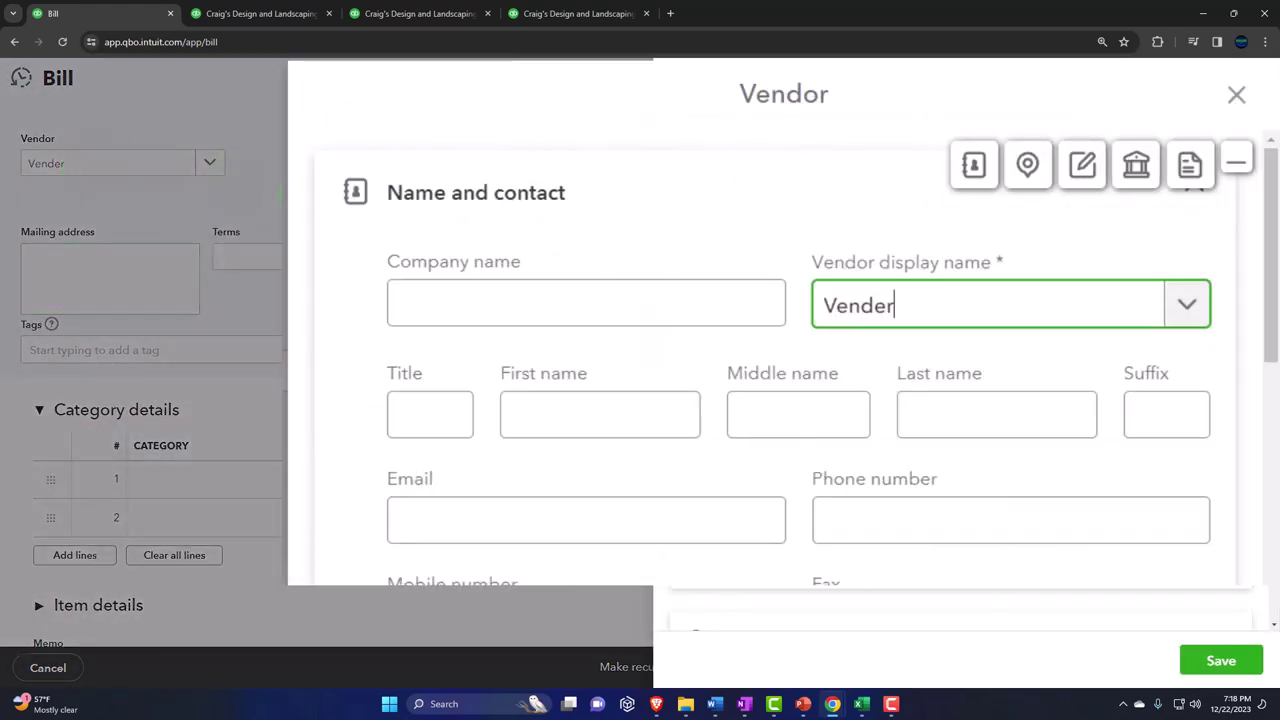
scroll(540, 480, down, 3)
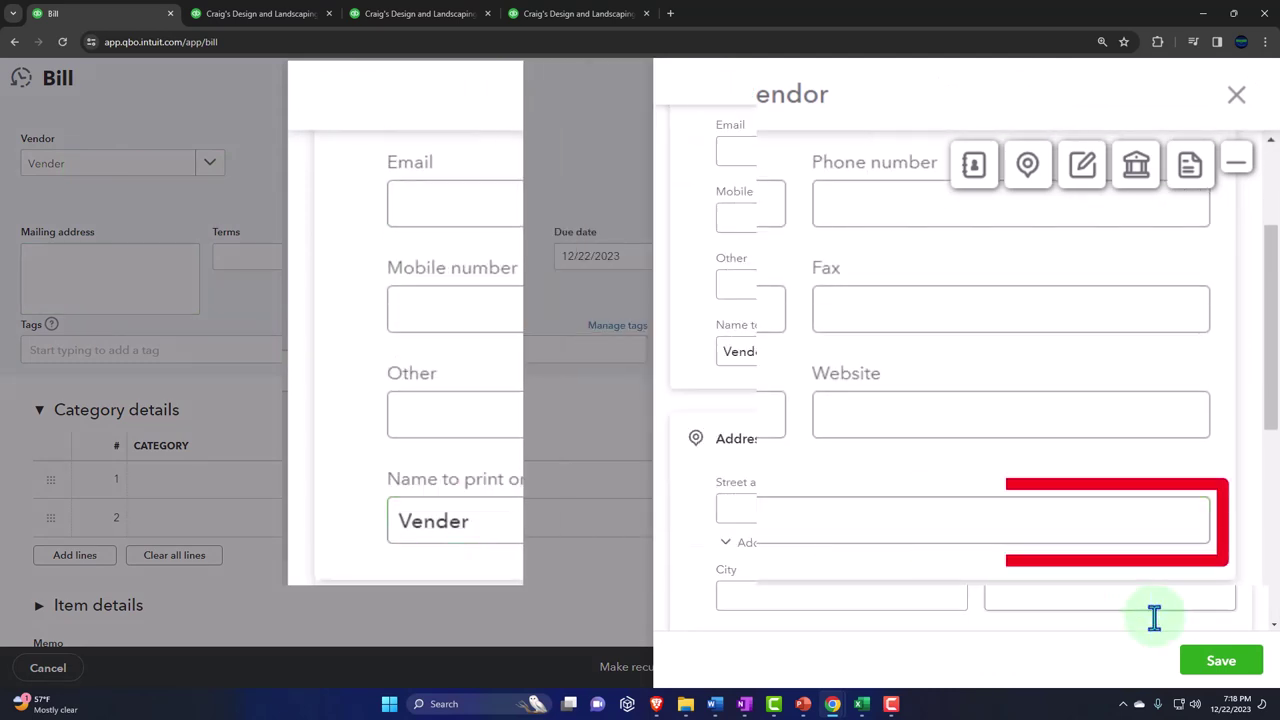
click(1216, 684)
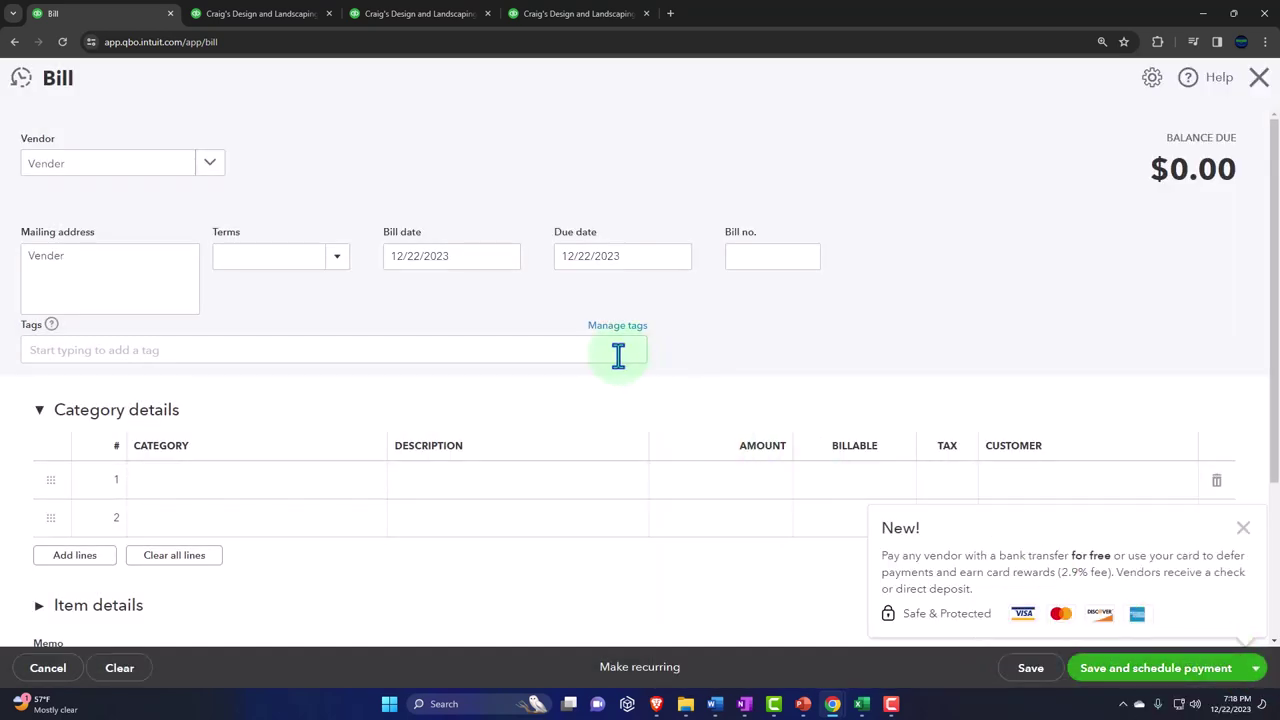
- Set the bill's due date to 12/27/2023, and leave the terms, bill number and tags blank
click(169, 271)
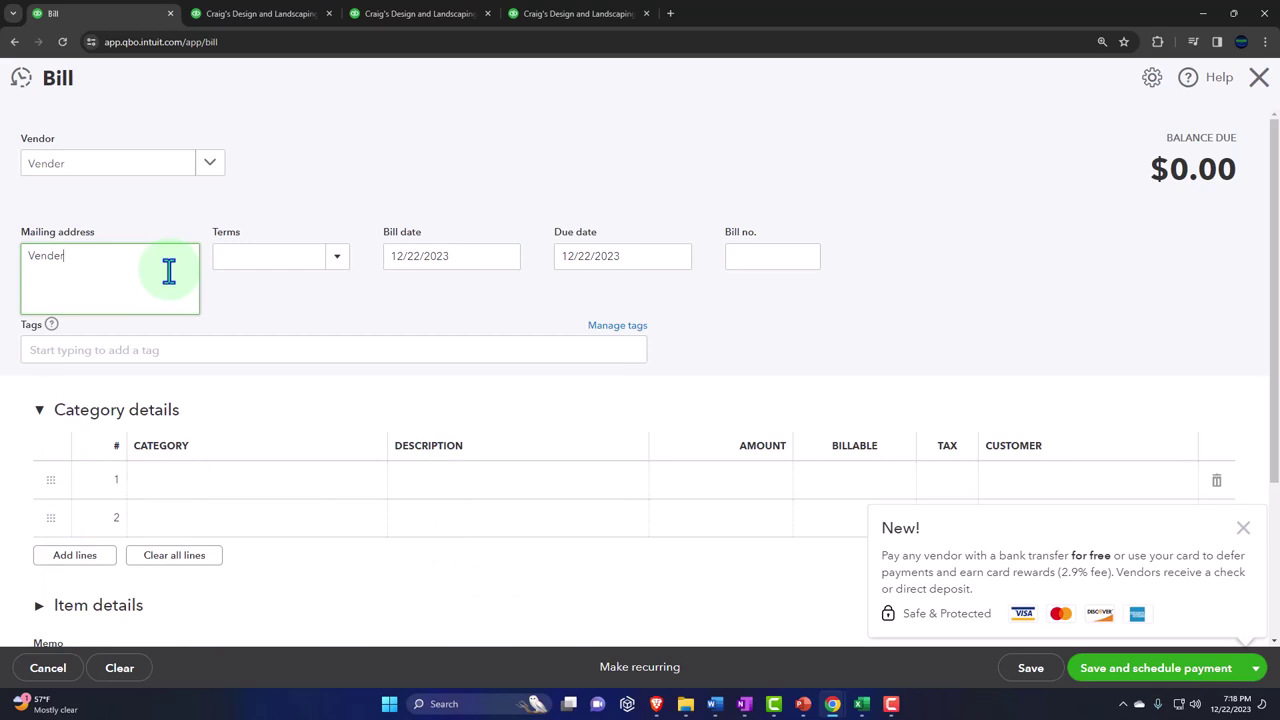
key(Tab)
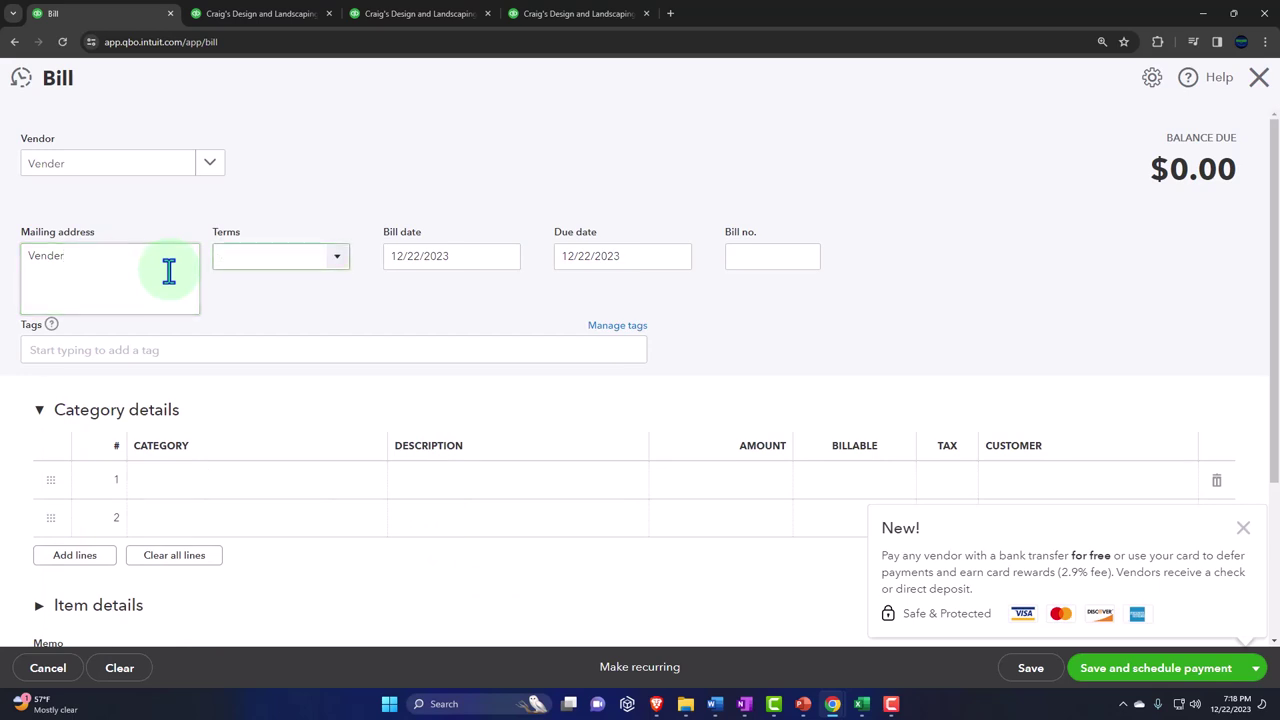
click(336, 256)
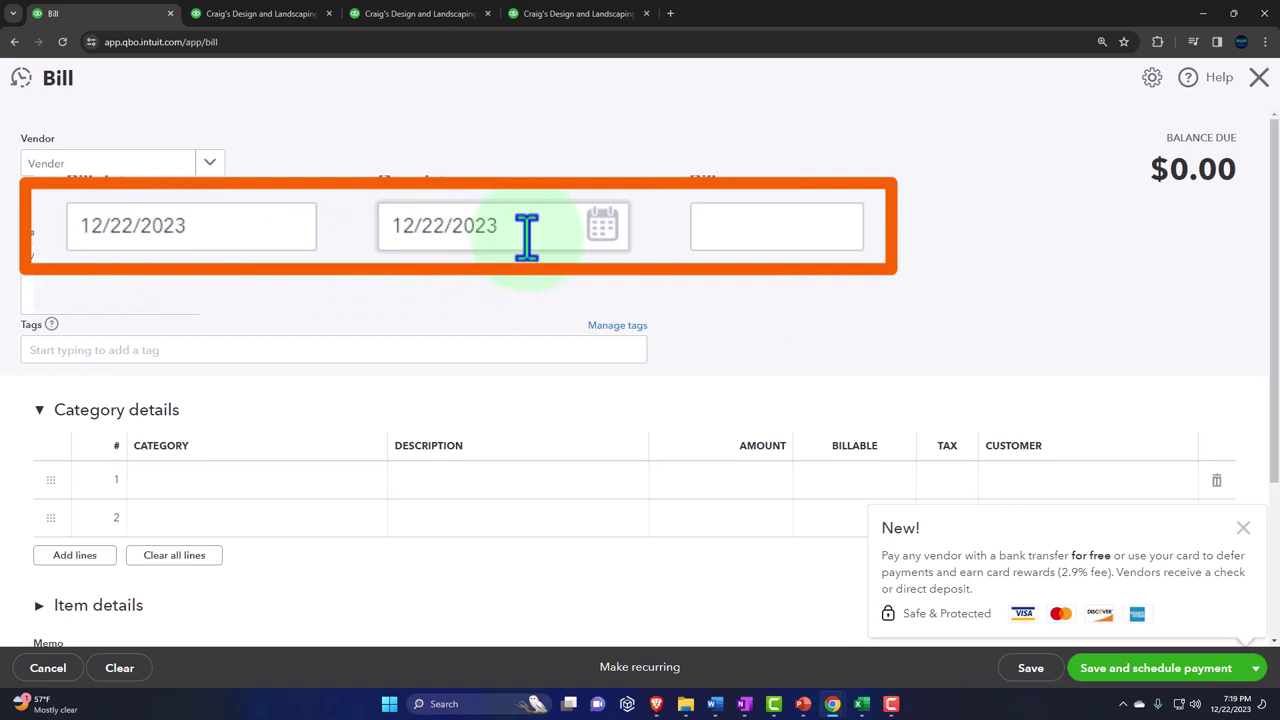
click(527, 237)
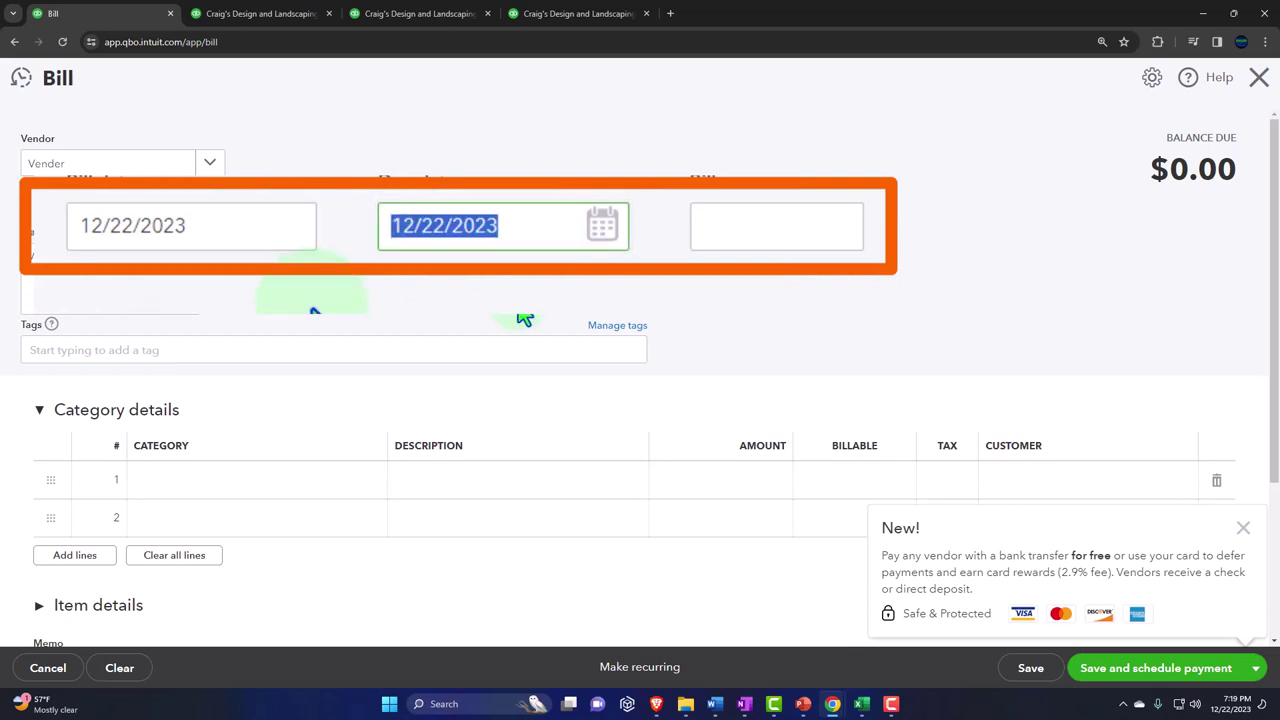
text(1)
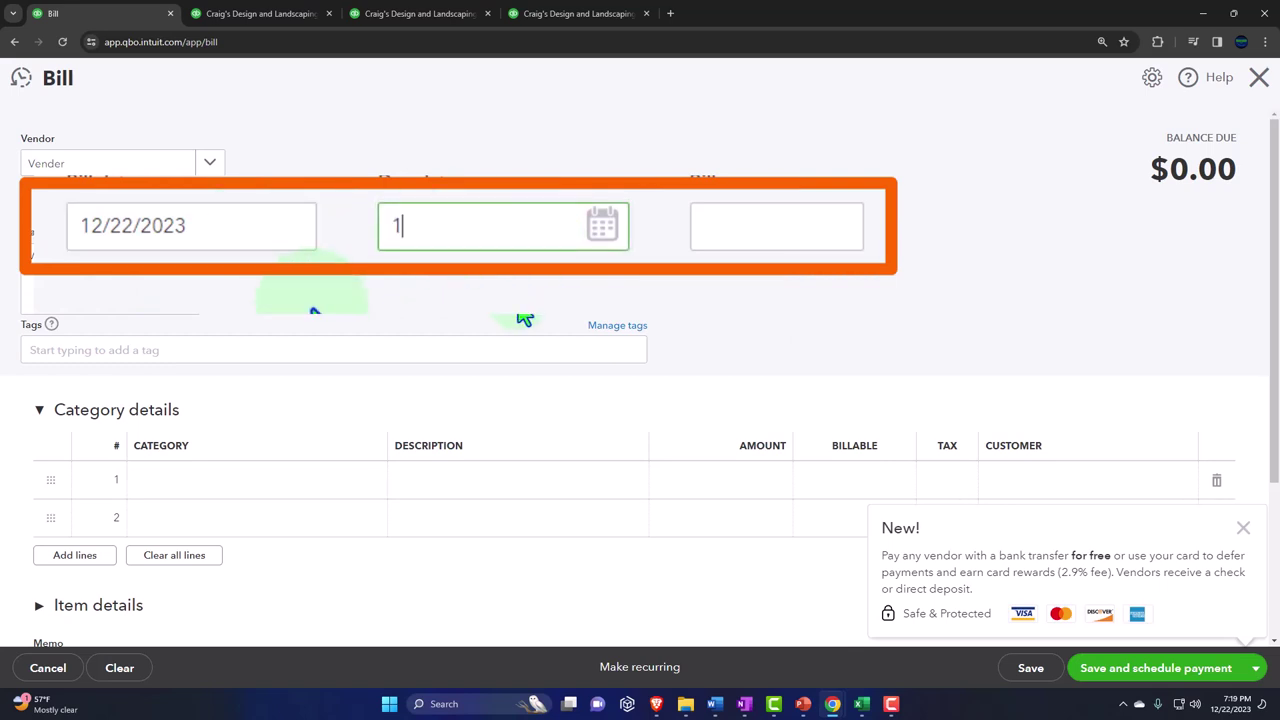
text(2/27/23)
key(Tab)
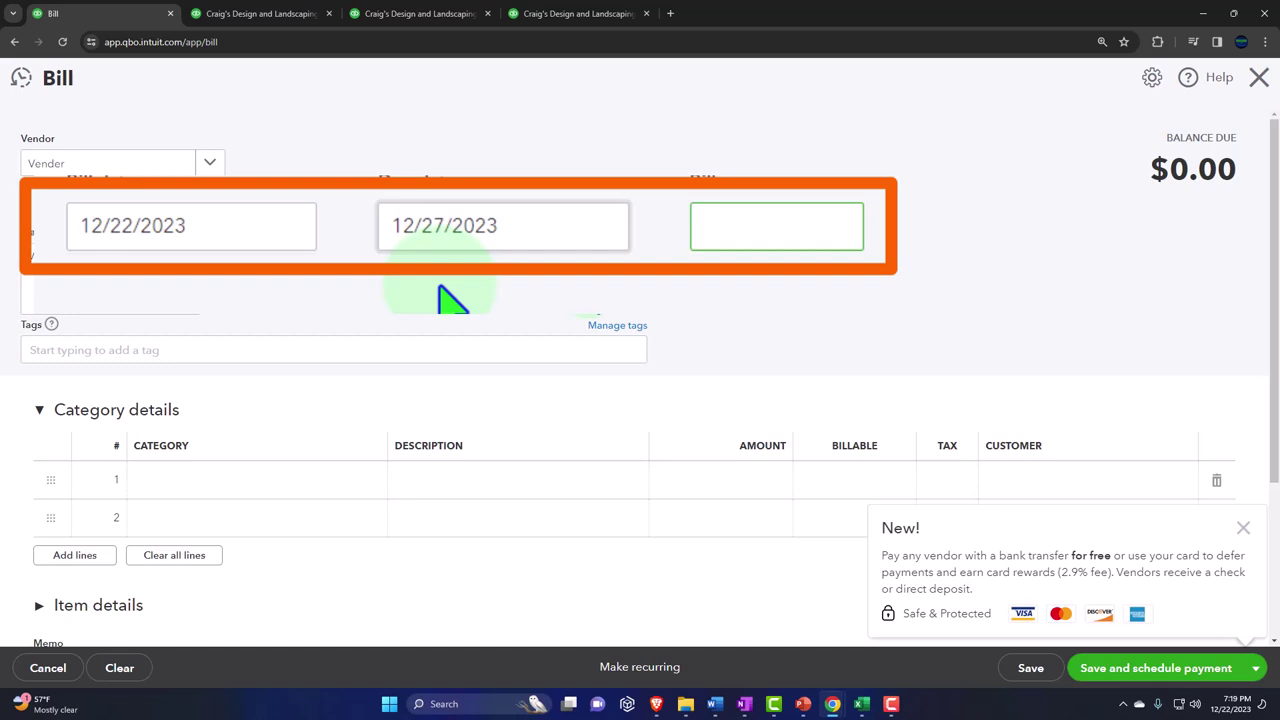
key(Tab)
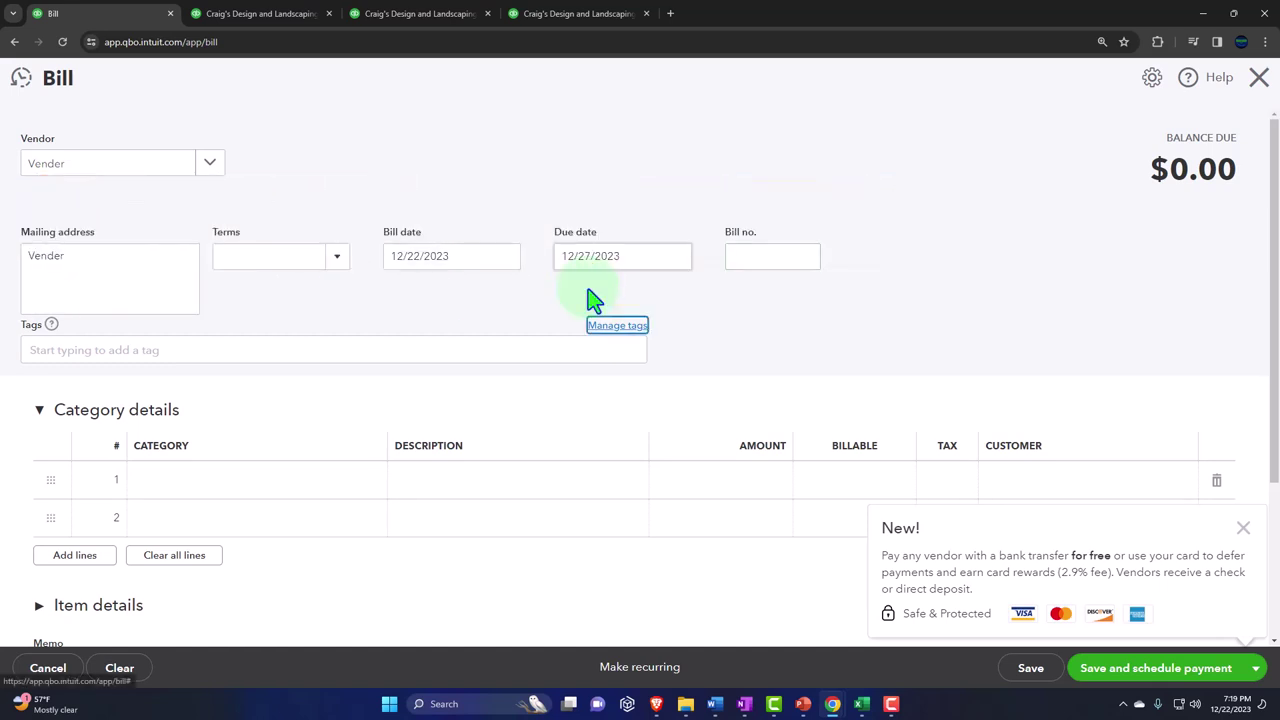
key(Tab)
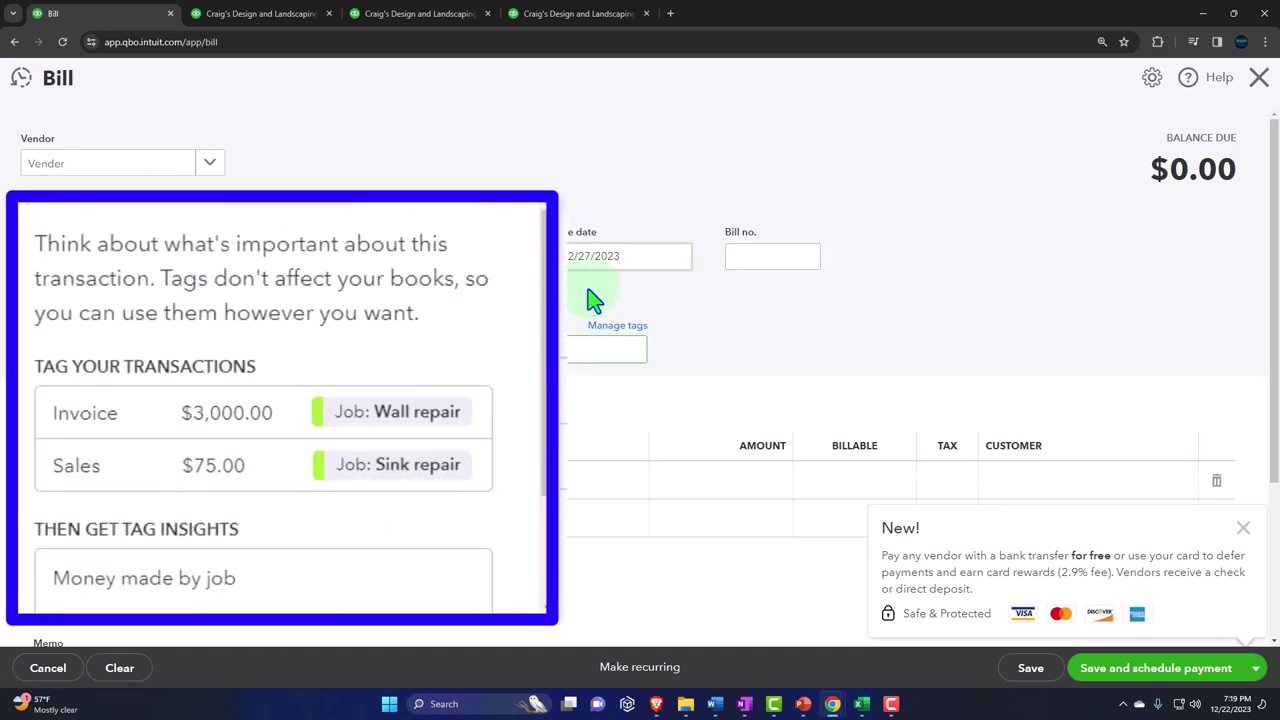
key(Tab)
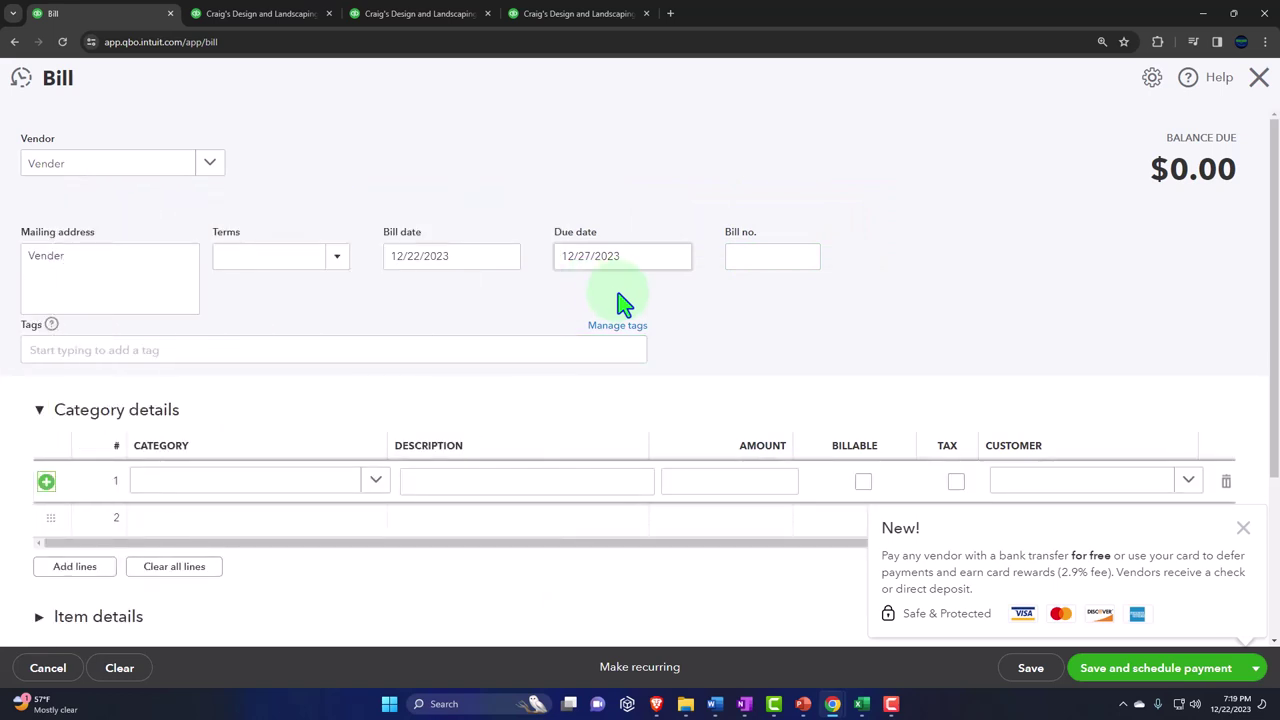
- Examine the accounts offered as category on the first line, search them for Tel, and clear the search
key(ctrl+minus)
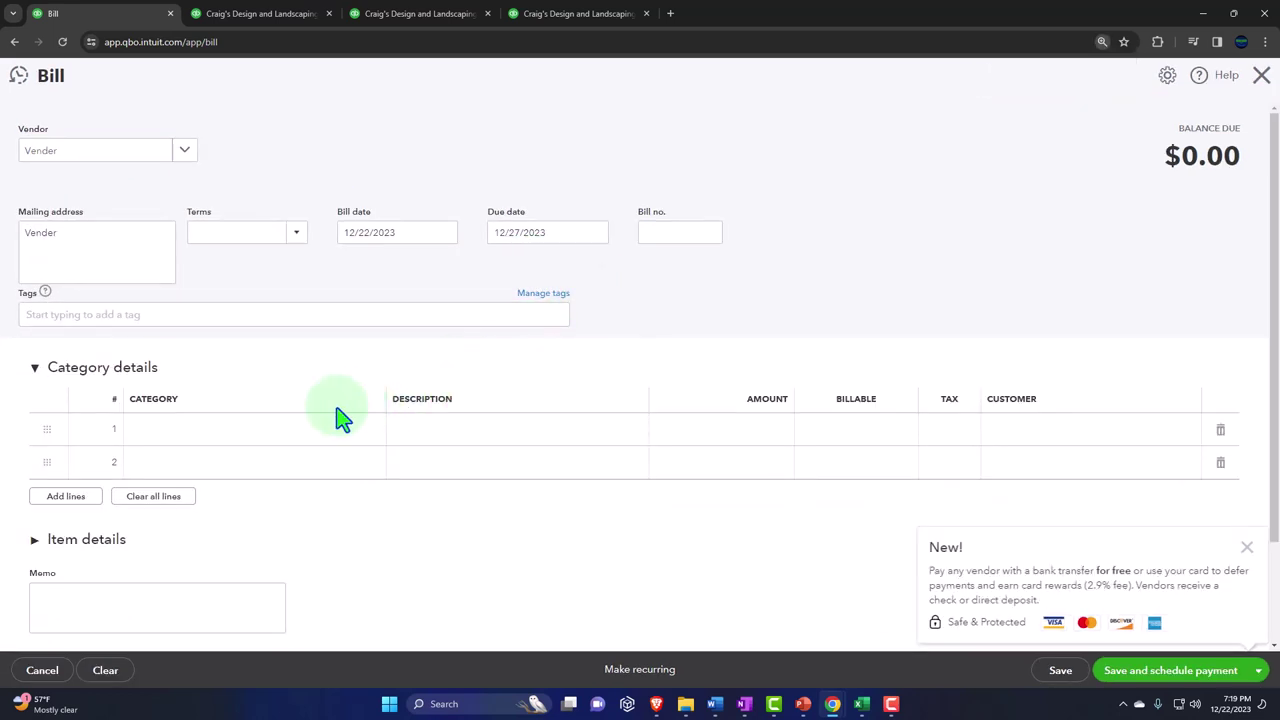
click(213, 443)
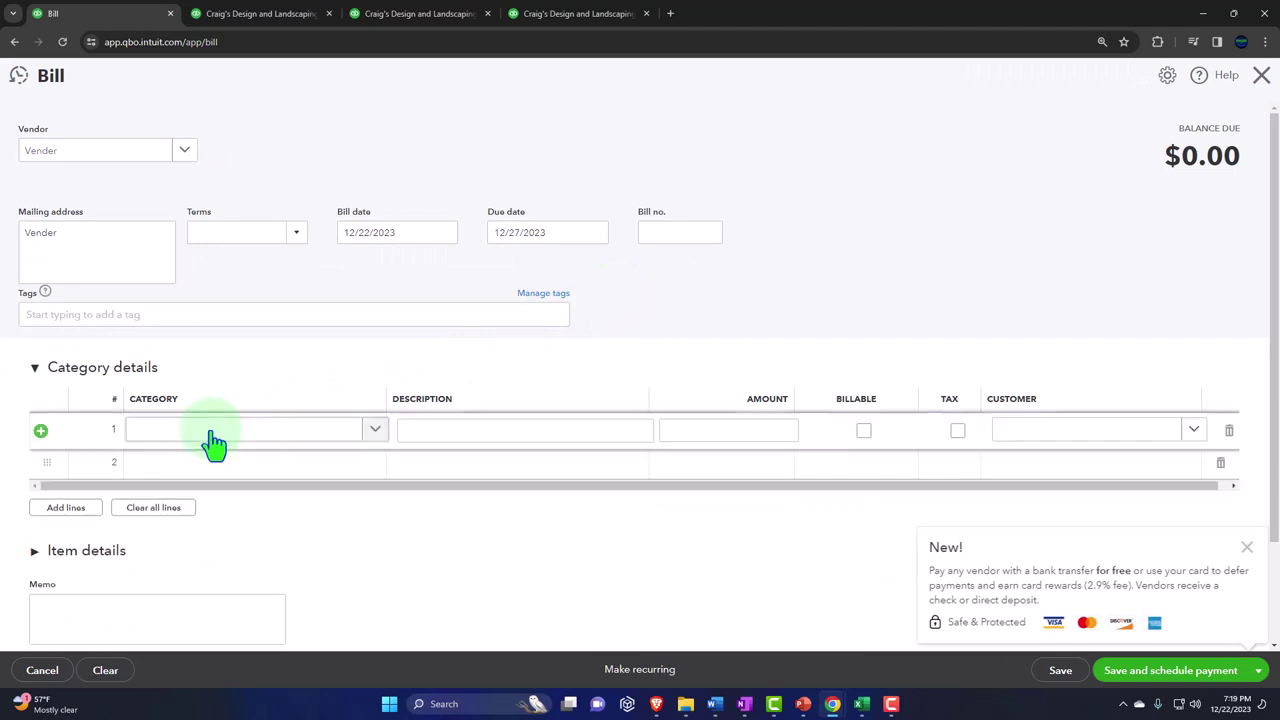
click(237, 441)
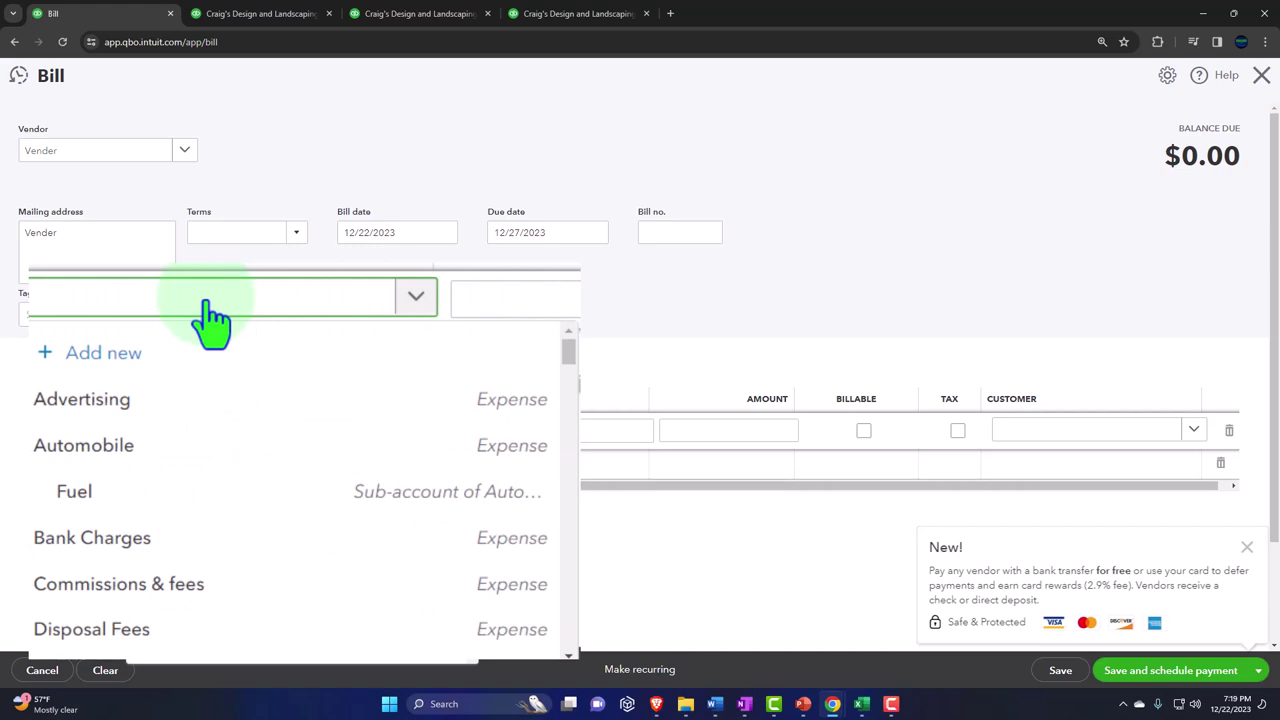
text(Tel)
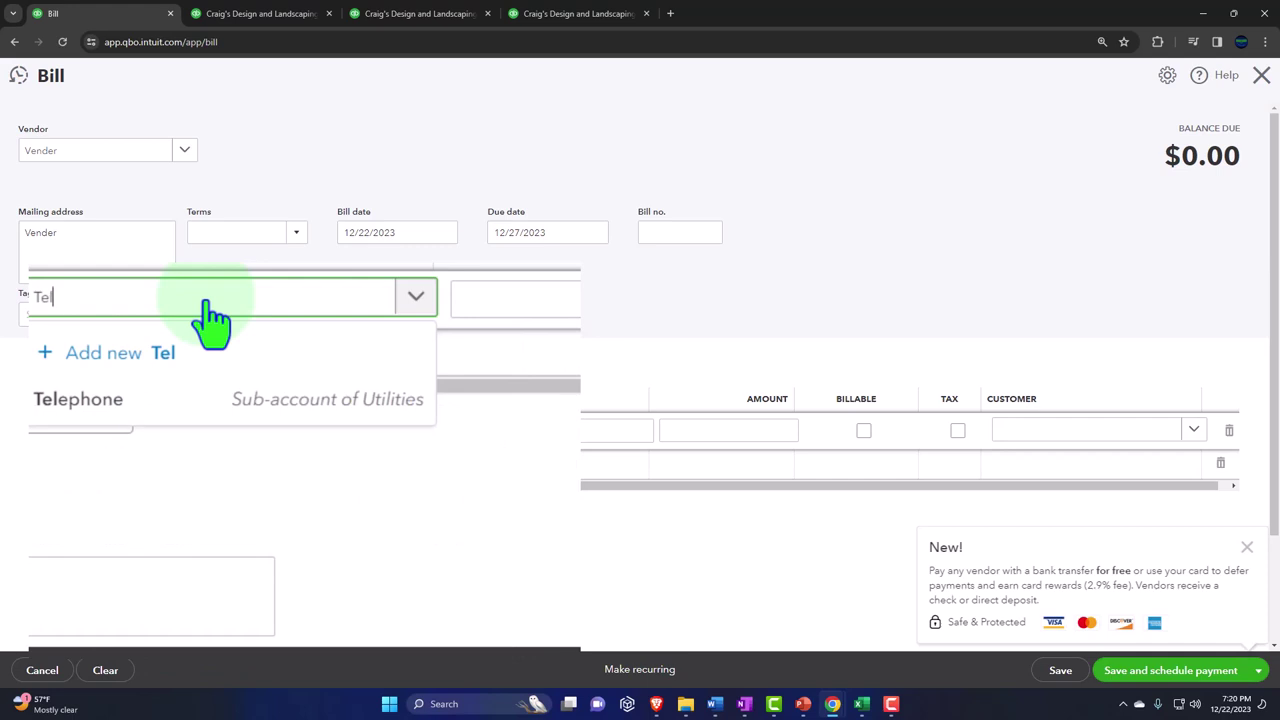
key(BackSpace)
key(BackSpace)
key(BackSpace)
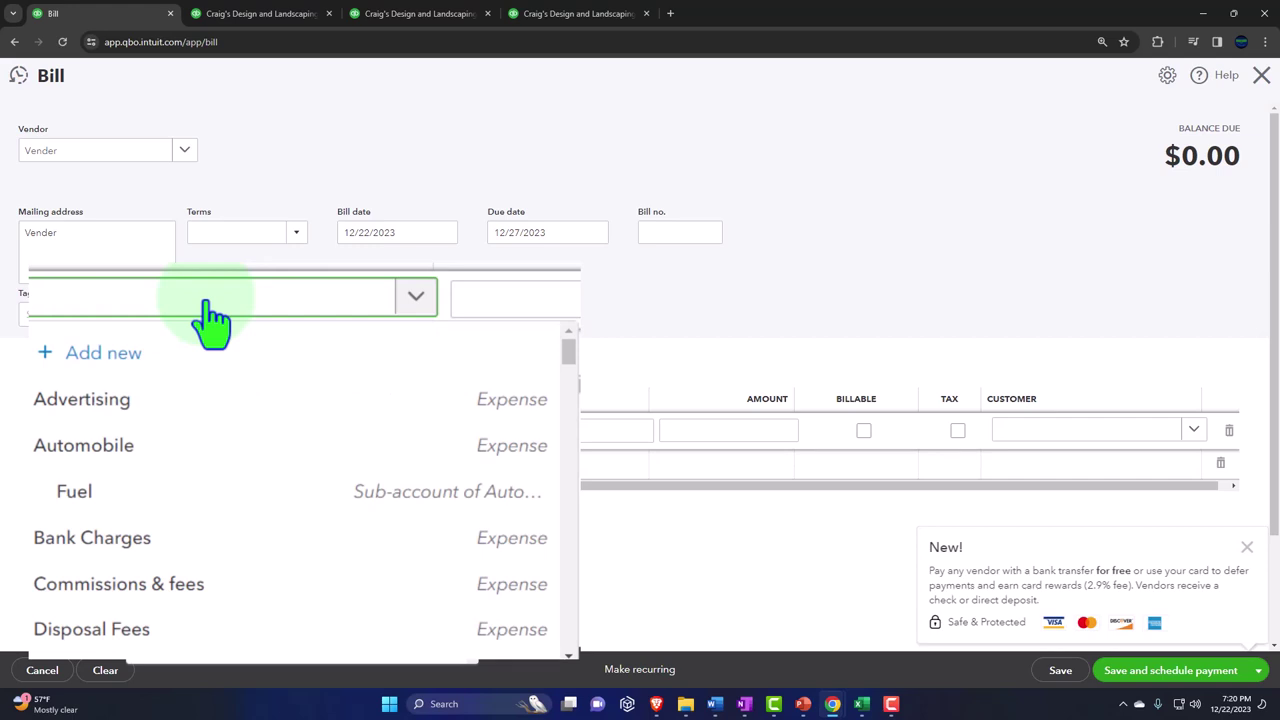
- Enter Vendor 1 Expense as the first line's category and start creating it as a new account
text(Vendeor)
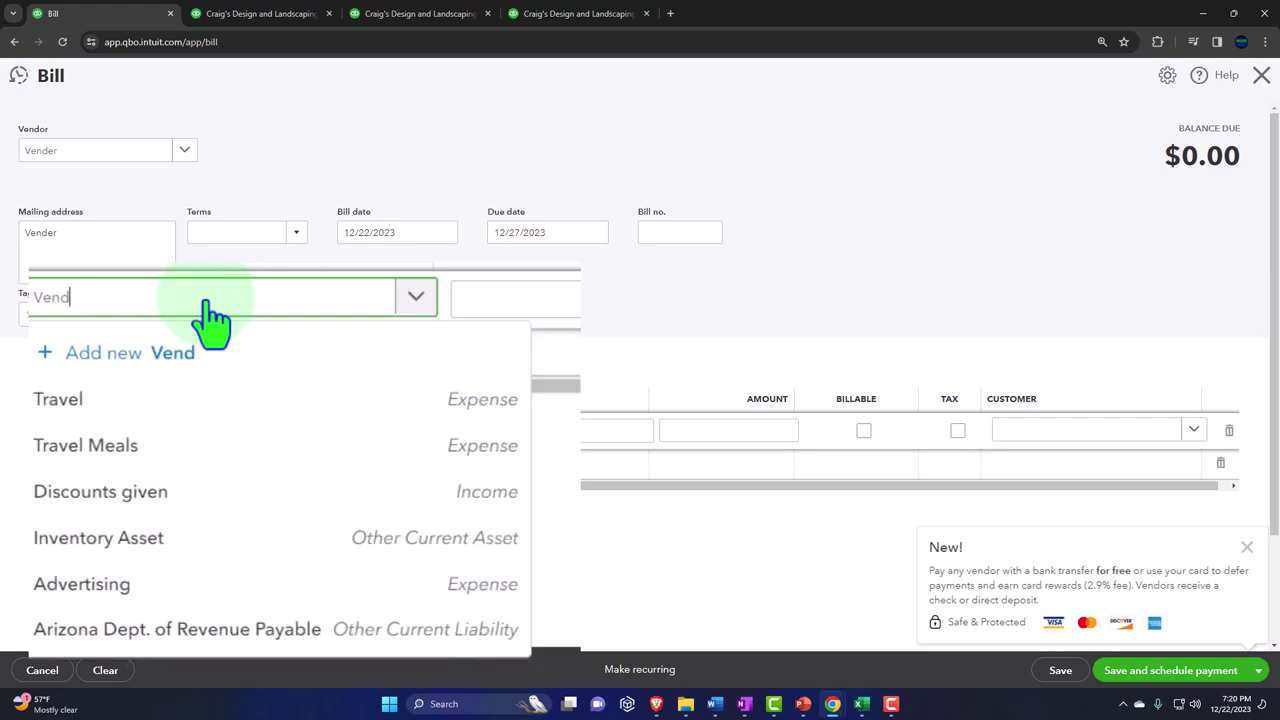
key(BackSpace)
key(BackSpace)
key(BackSpace)
text(or 1 Expense)
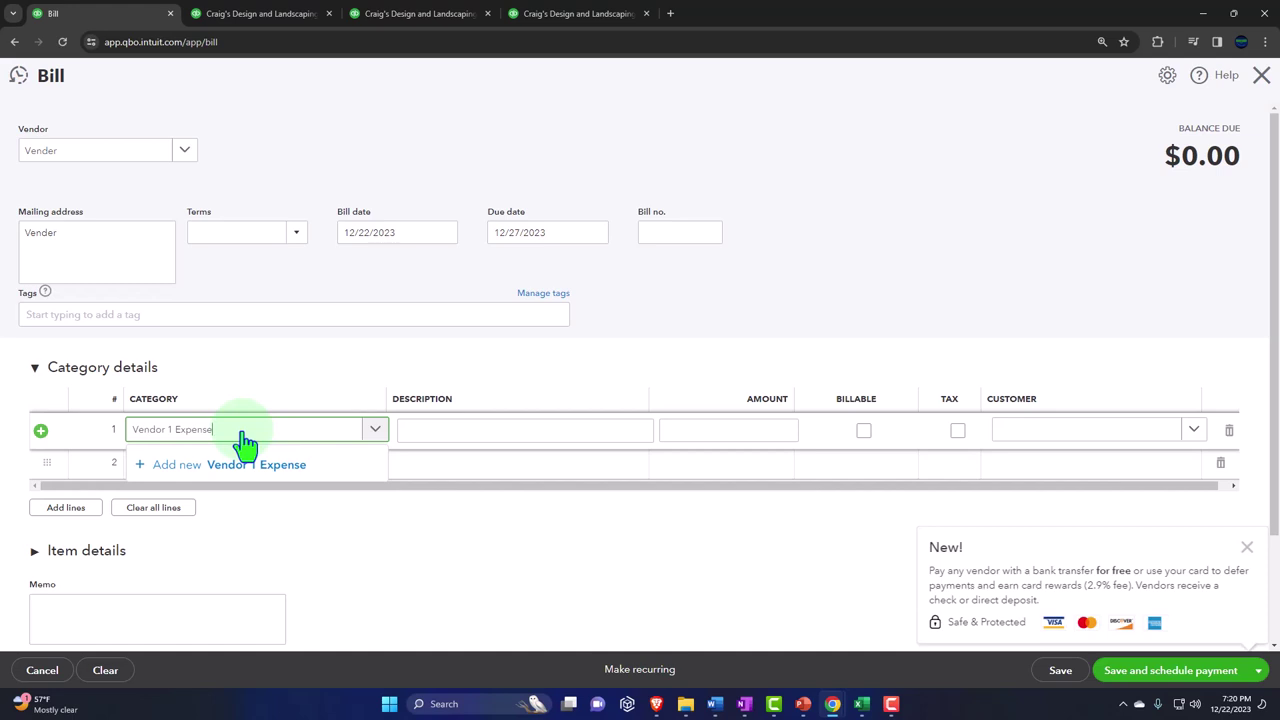
key(Tab)
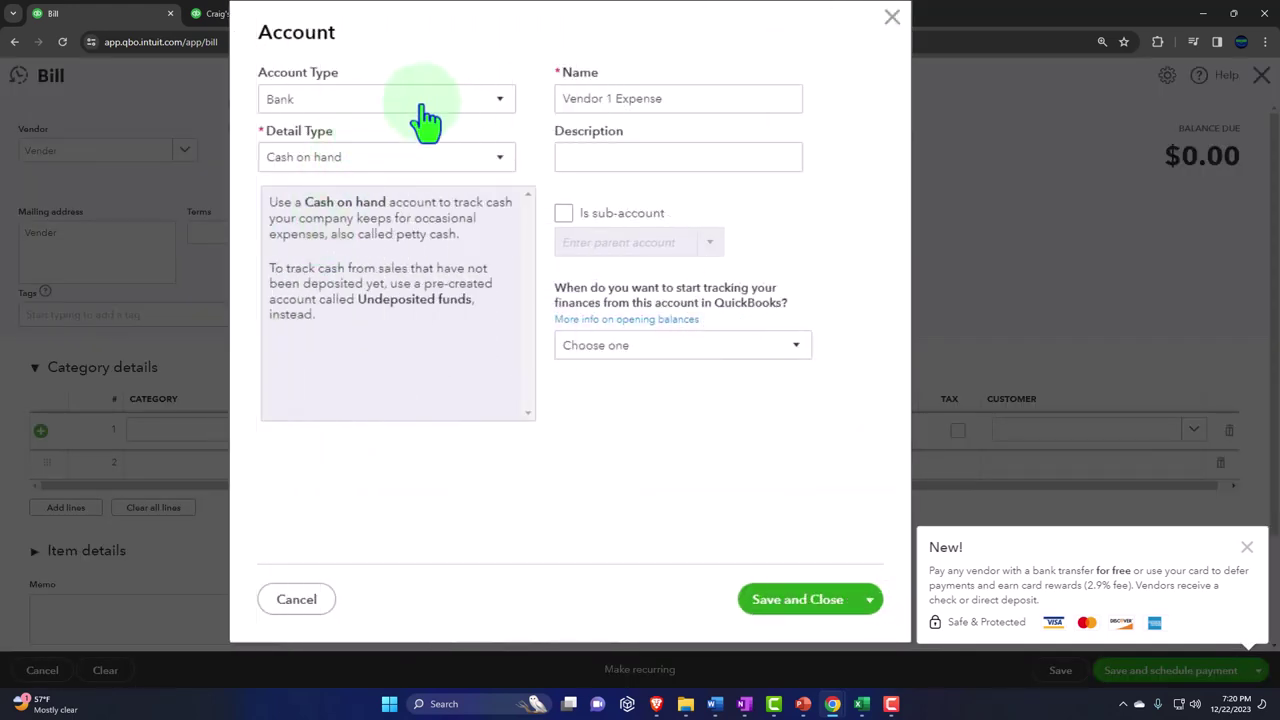
- Set the new account's type to Expenses and its detail type to Other Business Expenses, and save the account
click(435, 104)
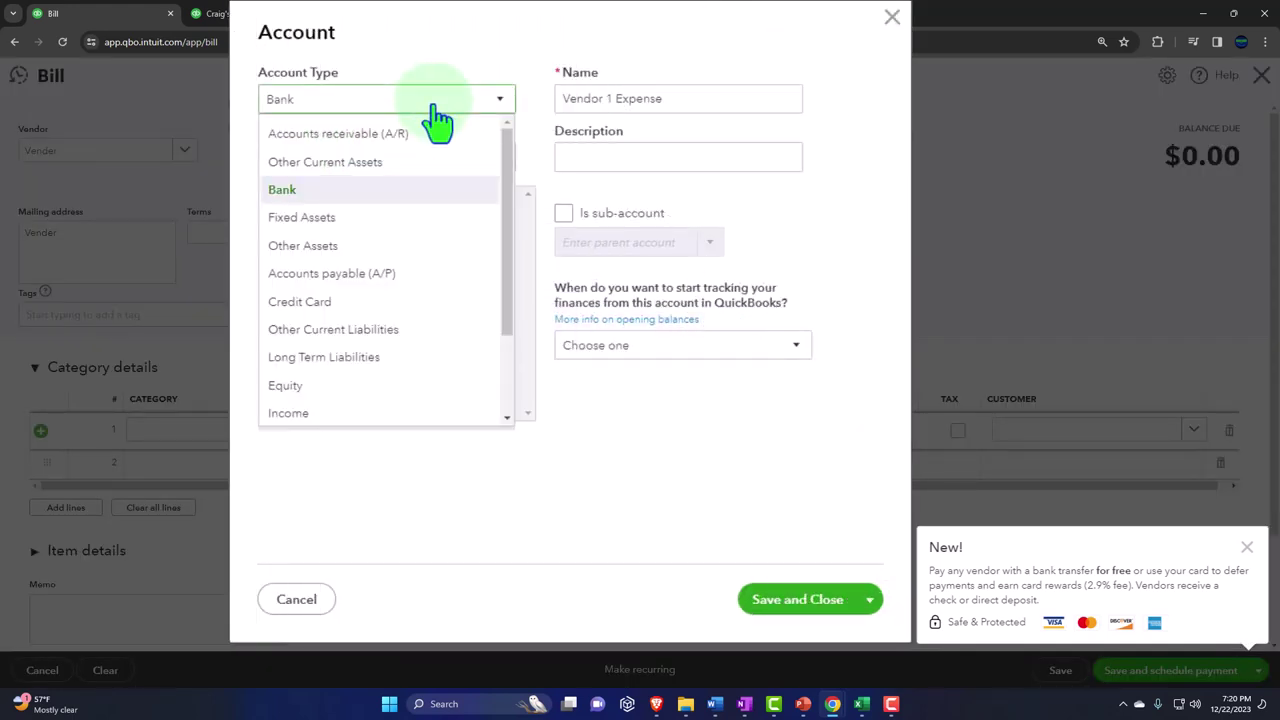
scroll(394, 218, down, 1)
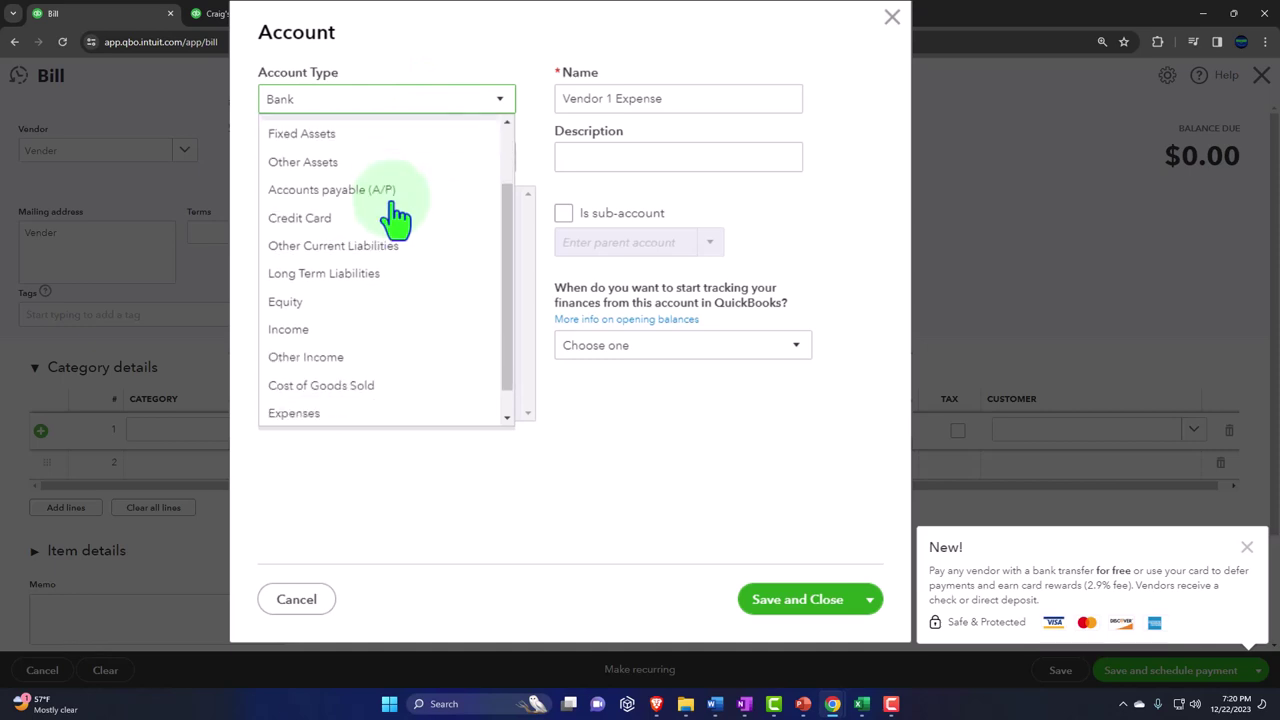
click(293, 413)
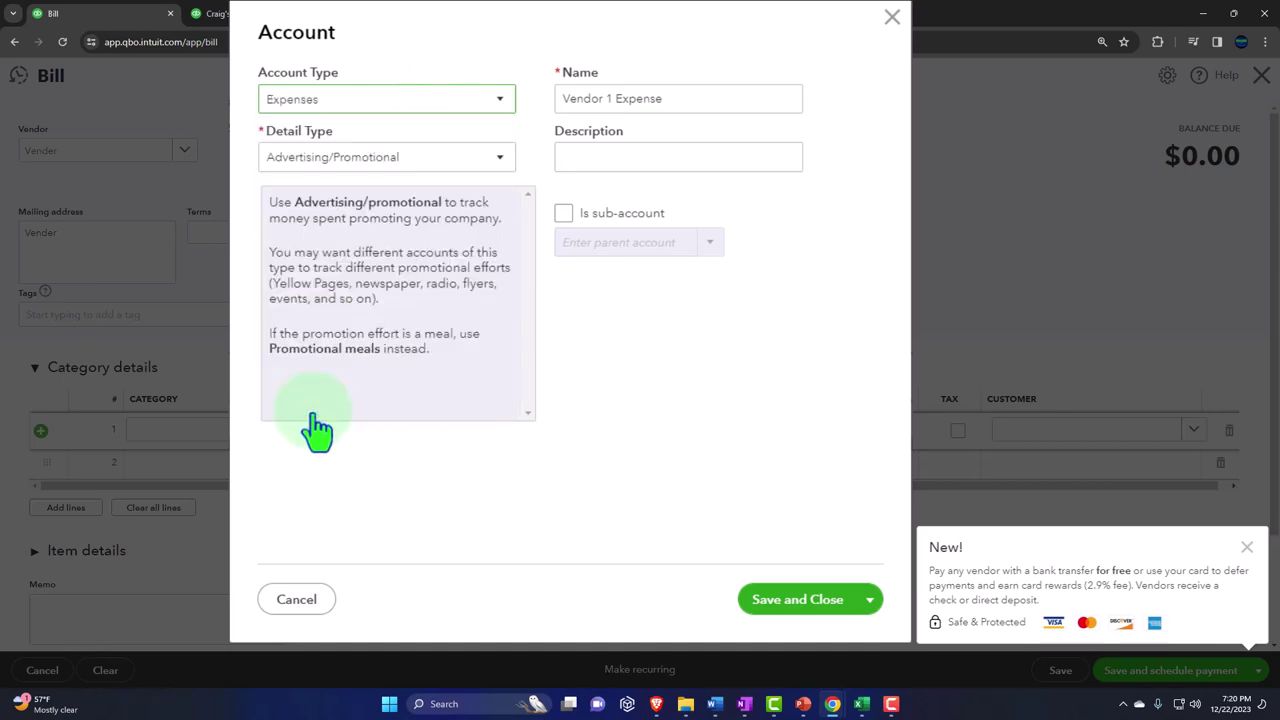
click(453, 166)
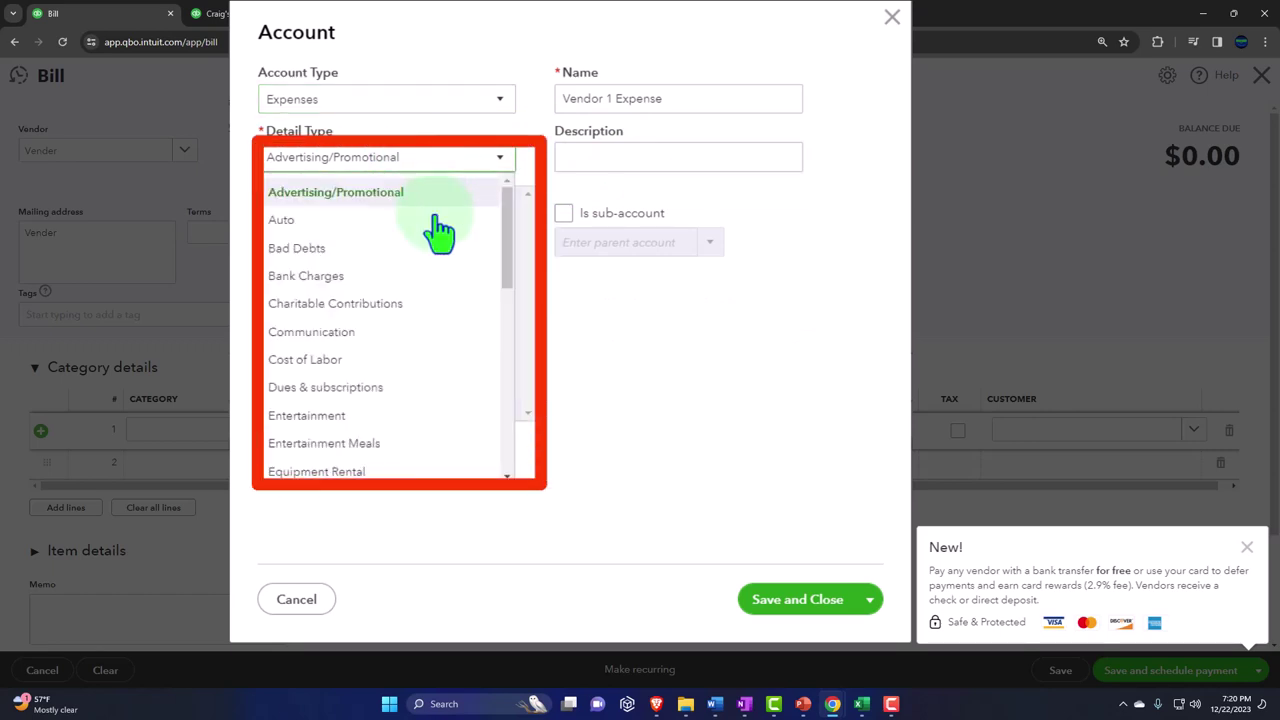
scroll(436, 260, down, 1)
scroll(433, 283, down, 1)
scroll(433, 283, down, 1)
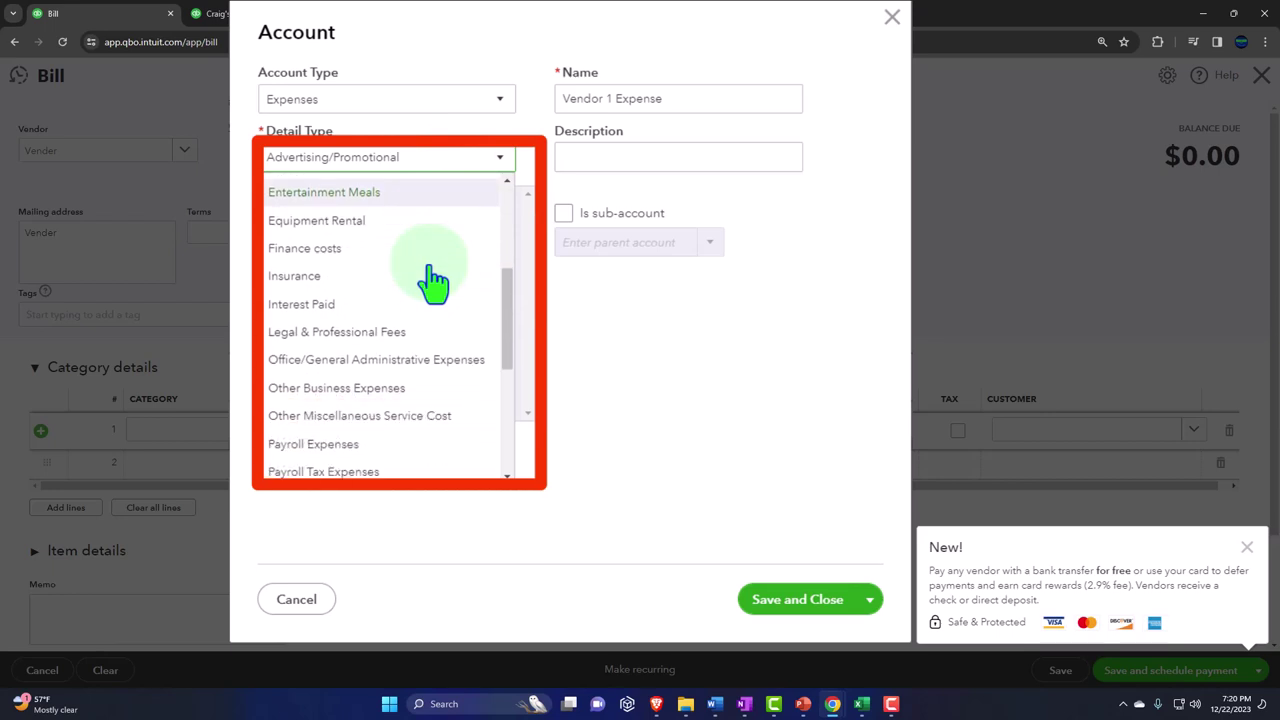
click(395, 387)
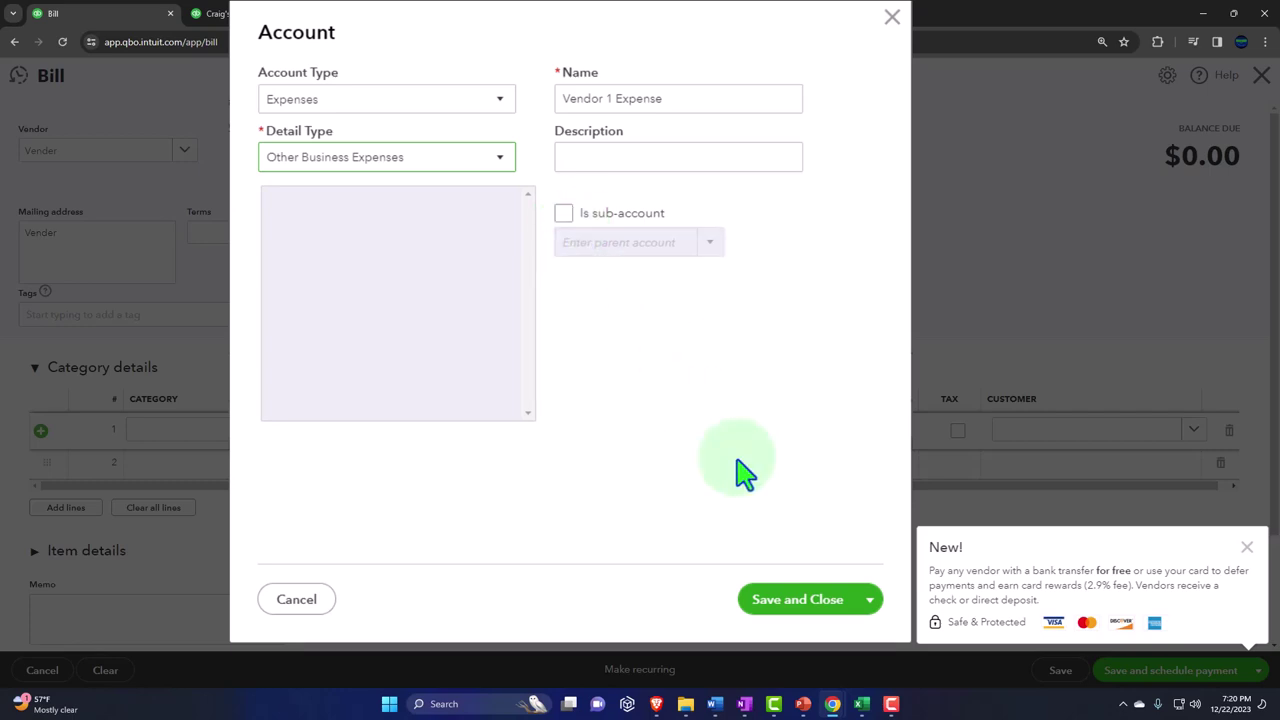
click(805, 615)
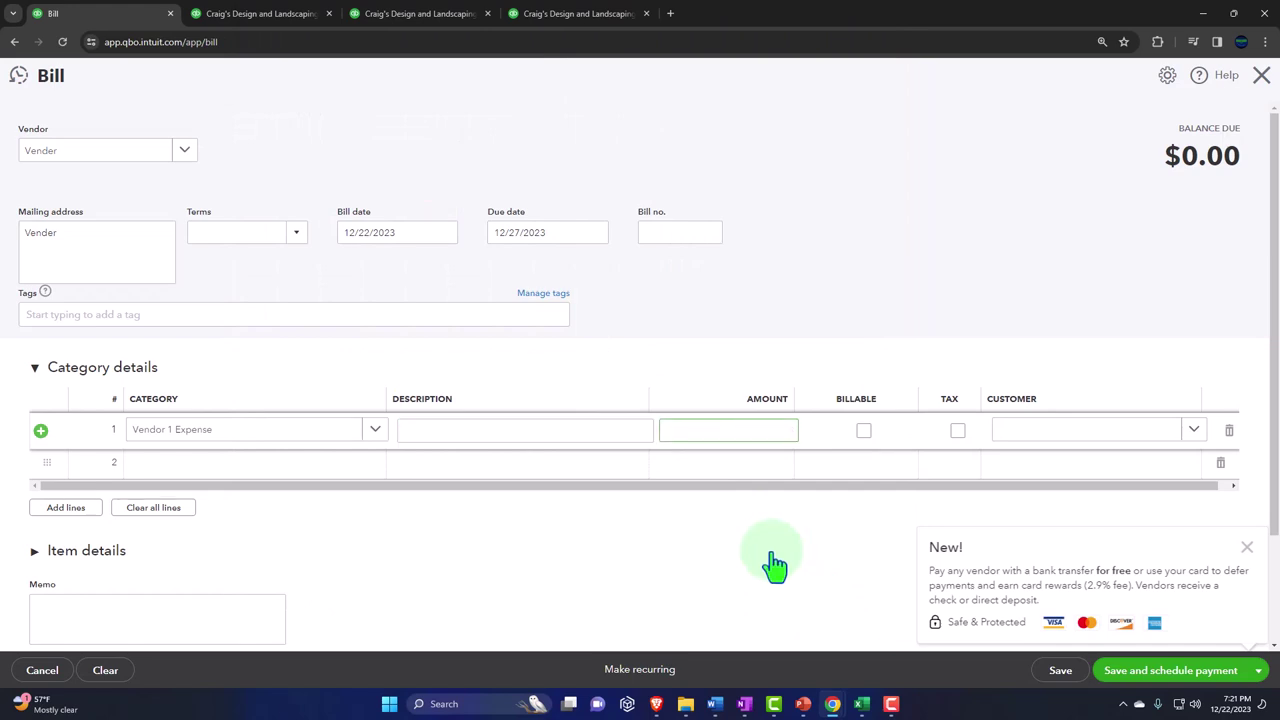
- Set the first line's amount to 510, and examine its tax option and customer list without assigning a customer
text(510)
key(Tab)
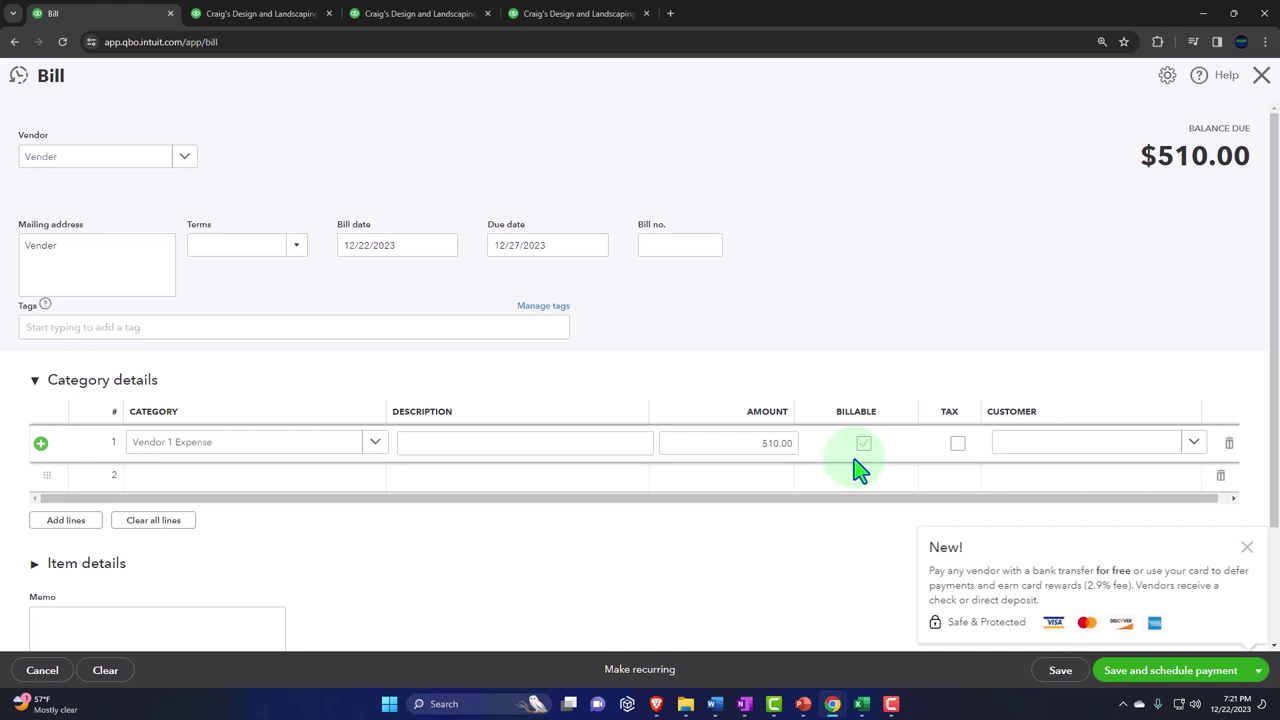
click(958, 450)
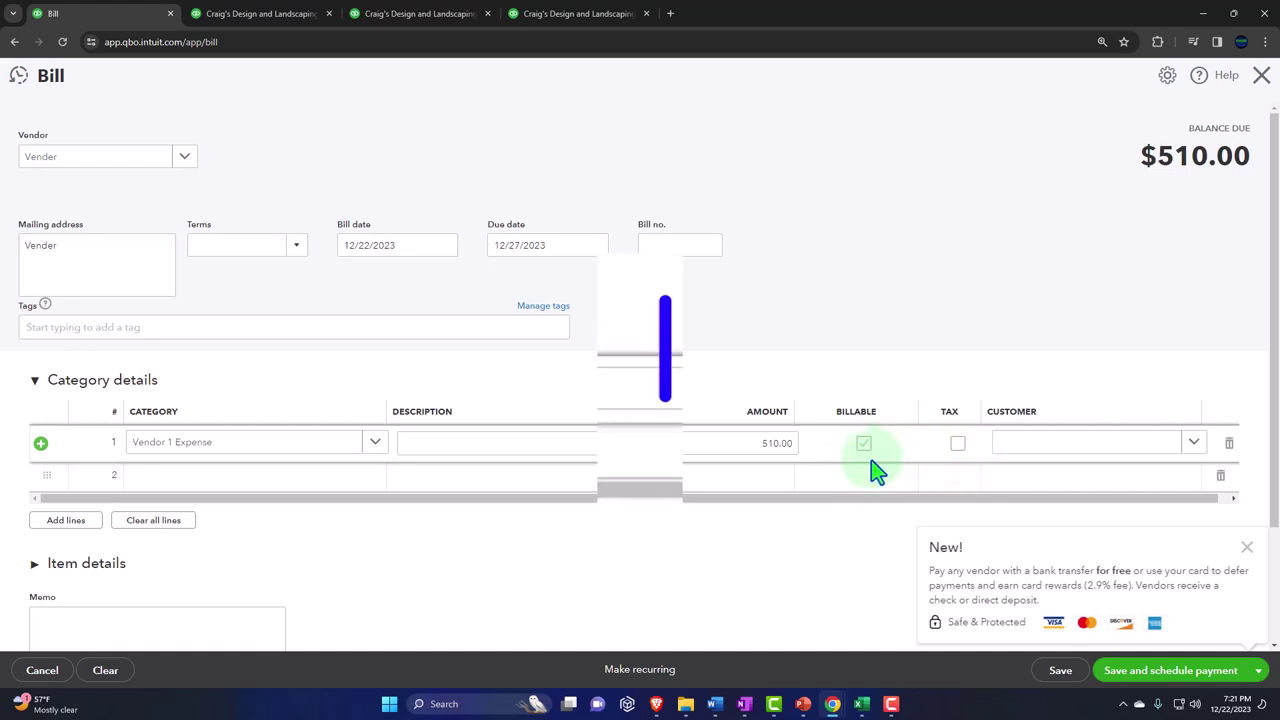
click(1100, 400)
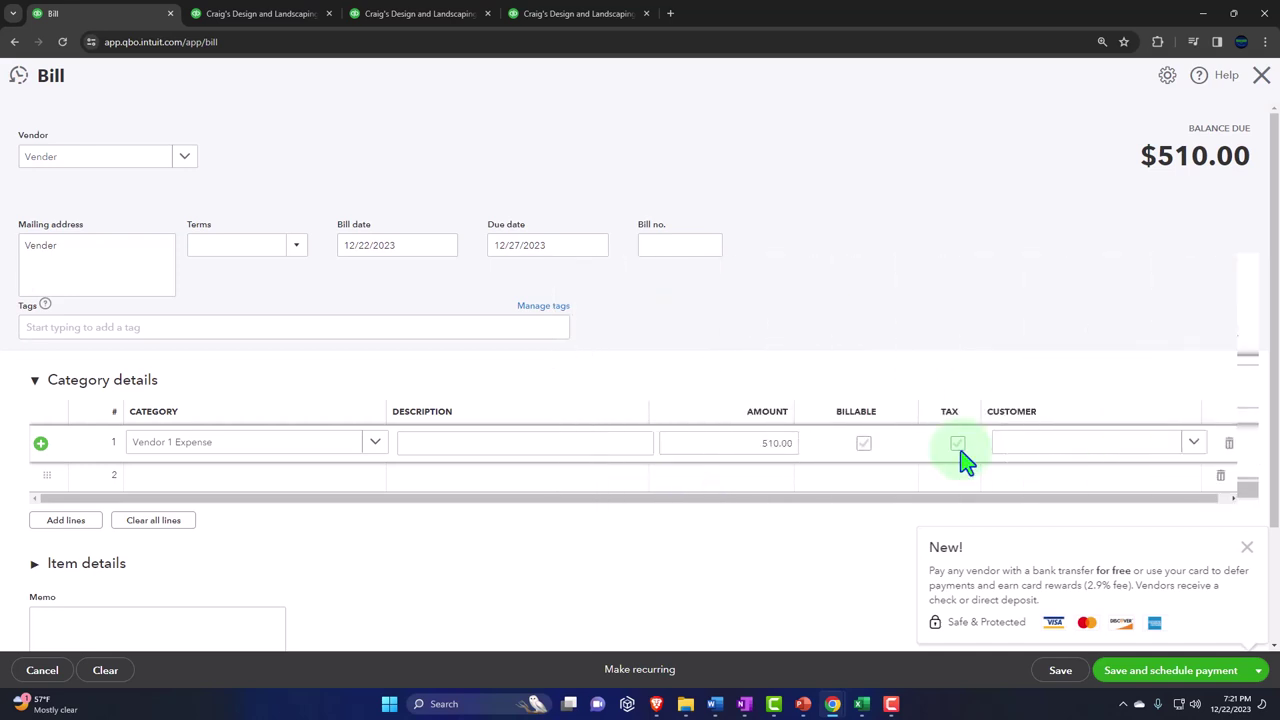
click(957, 443)
click(1193, 443)
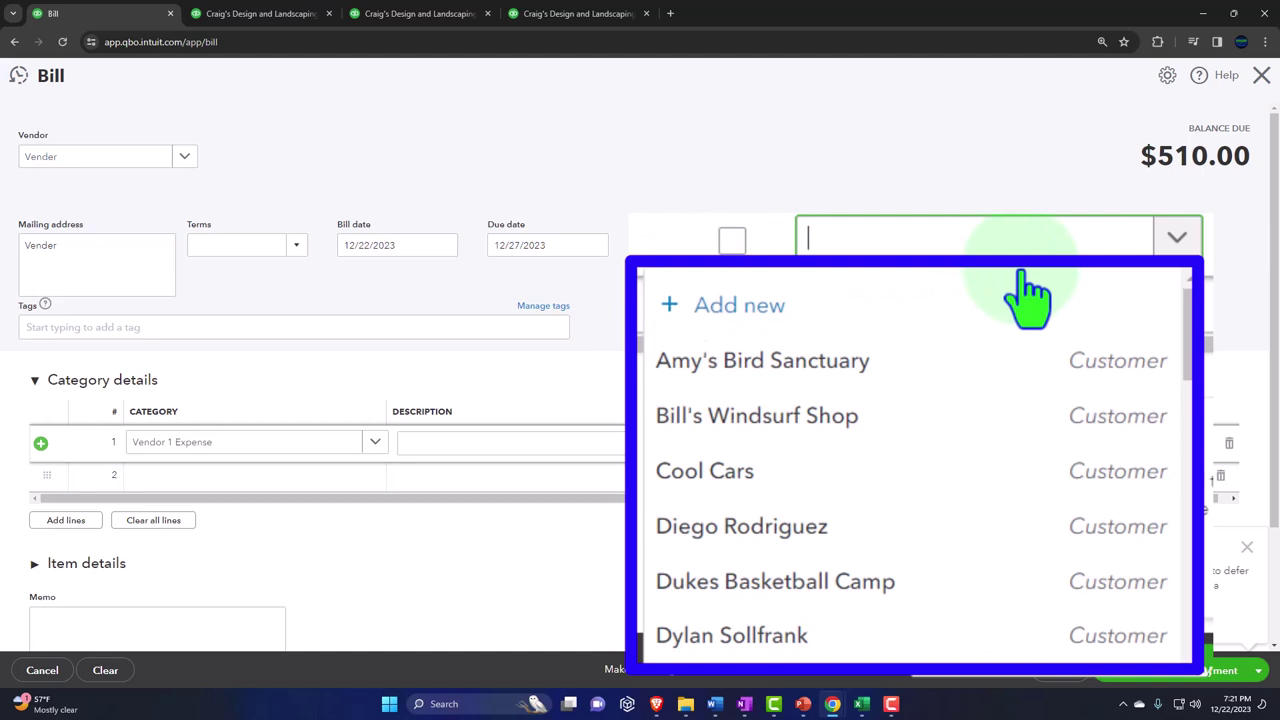
click(765, 547)
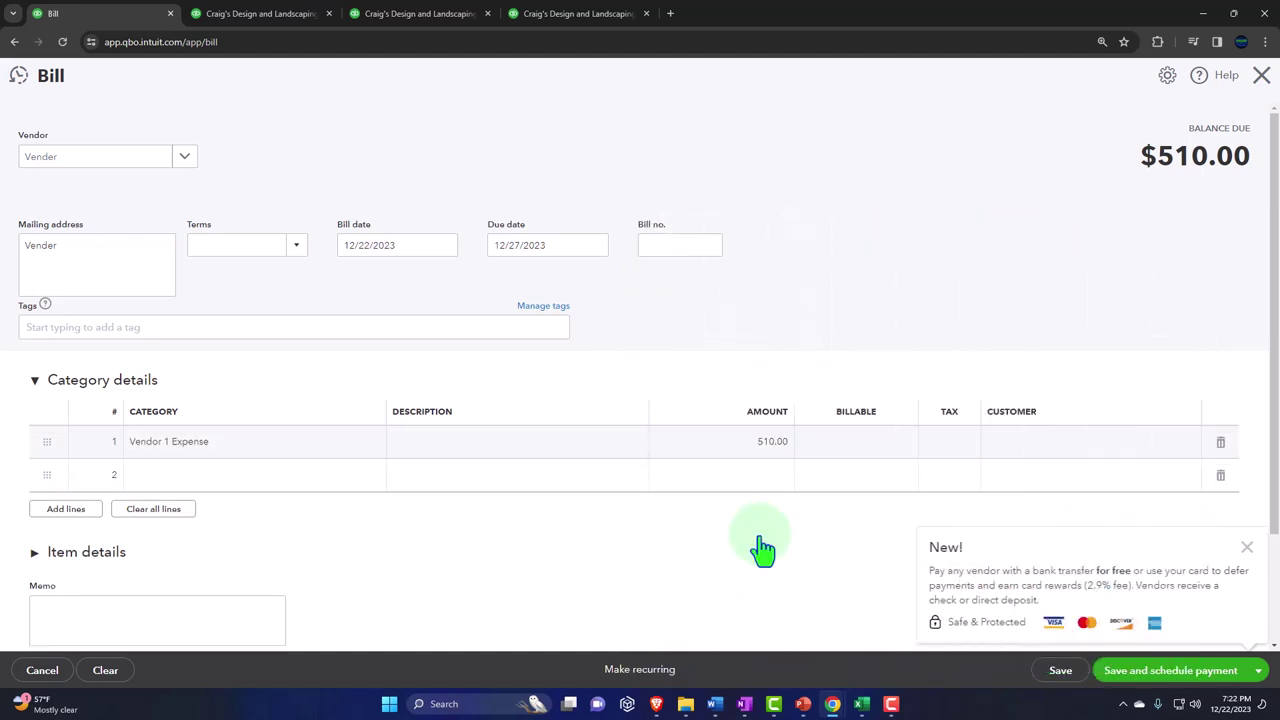
click(230, 475)
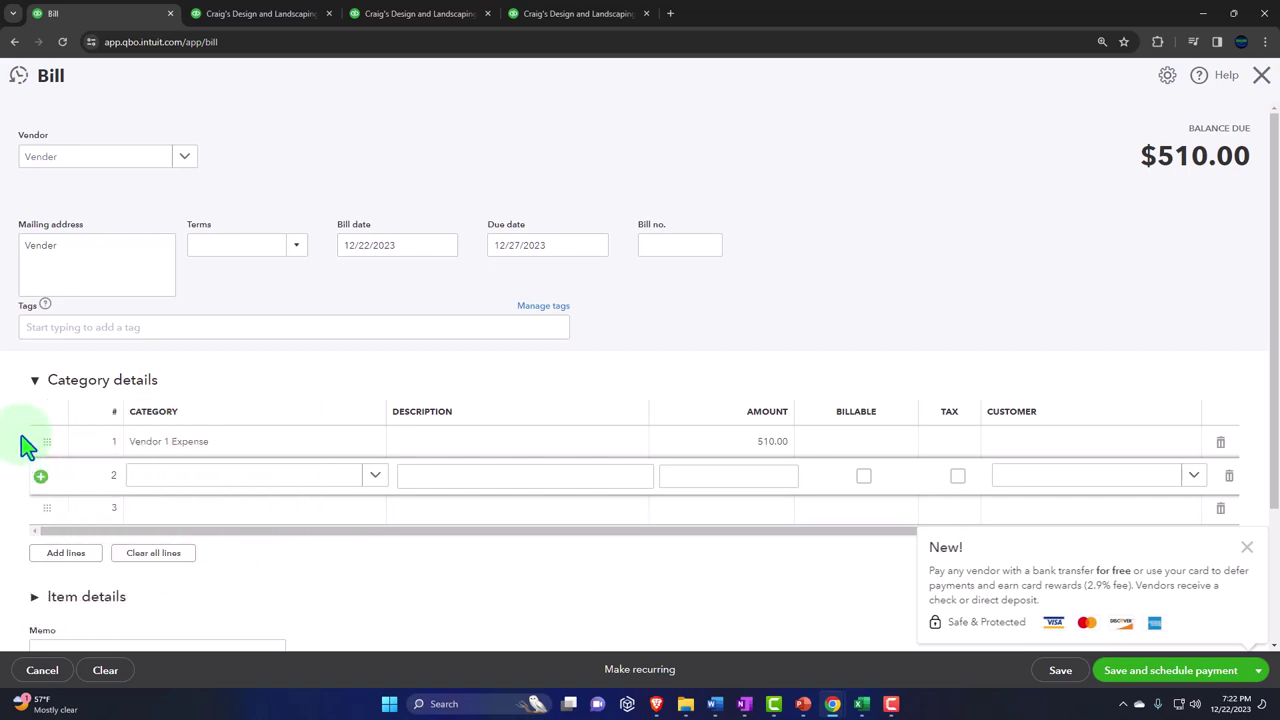
- Examine the bill's item details section and return to the category details
click(35, 381)
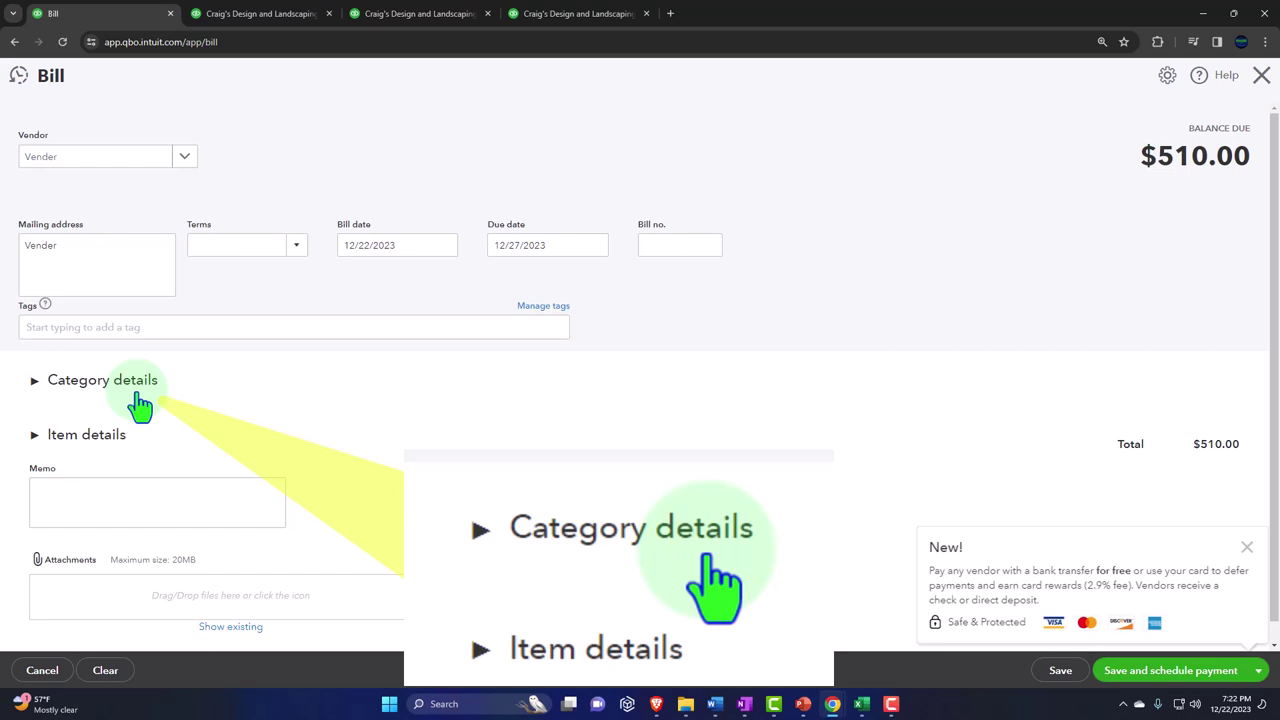
click(35, 437)
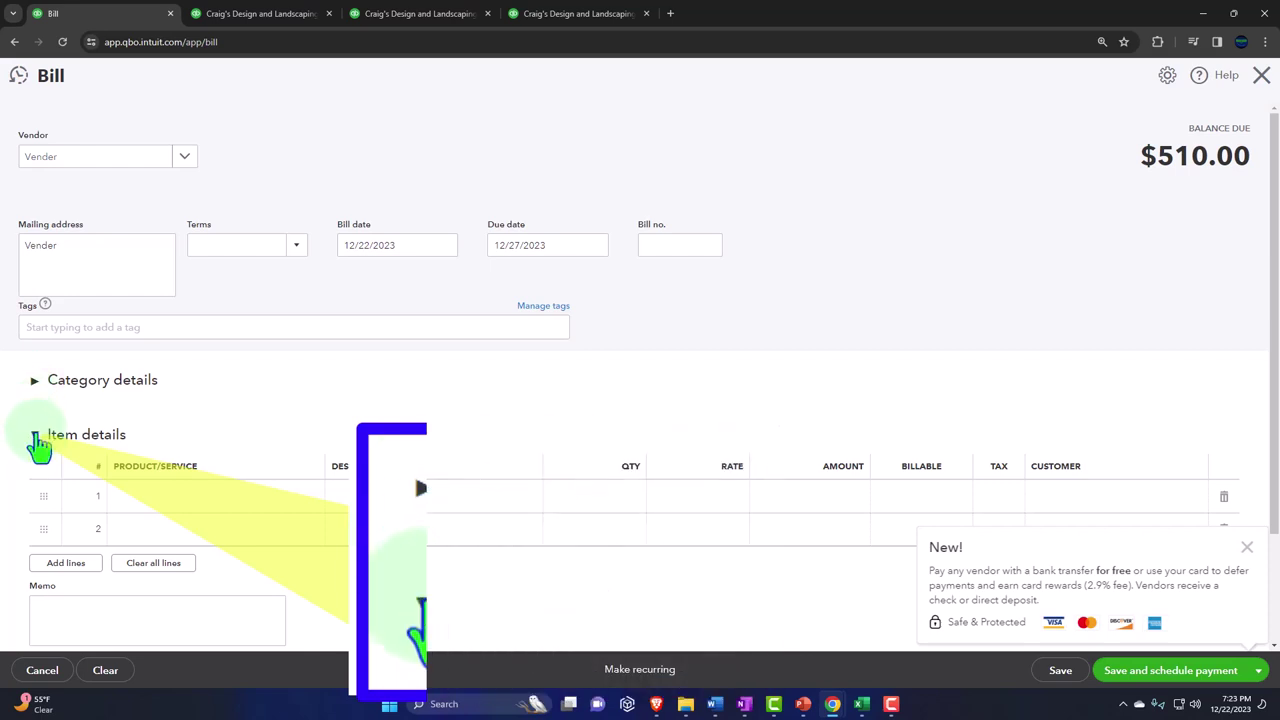
click(35, 437)
click(36, 386)
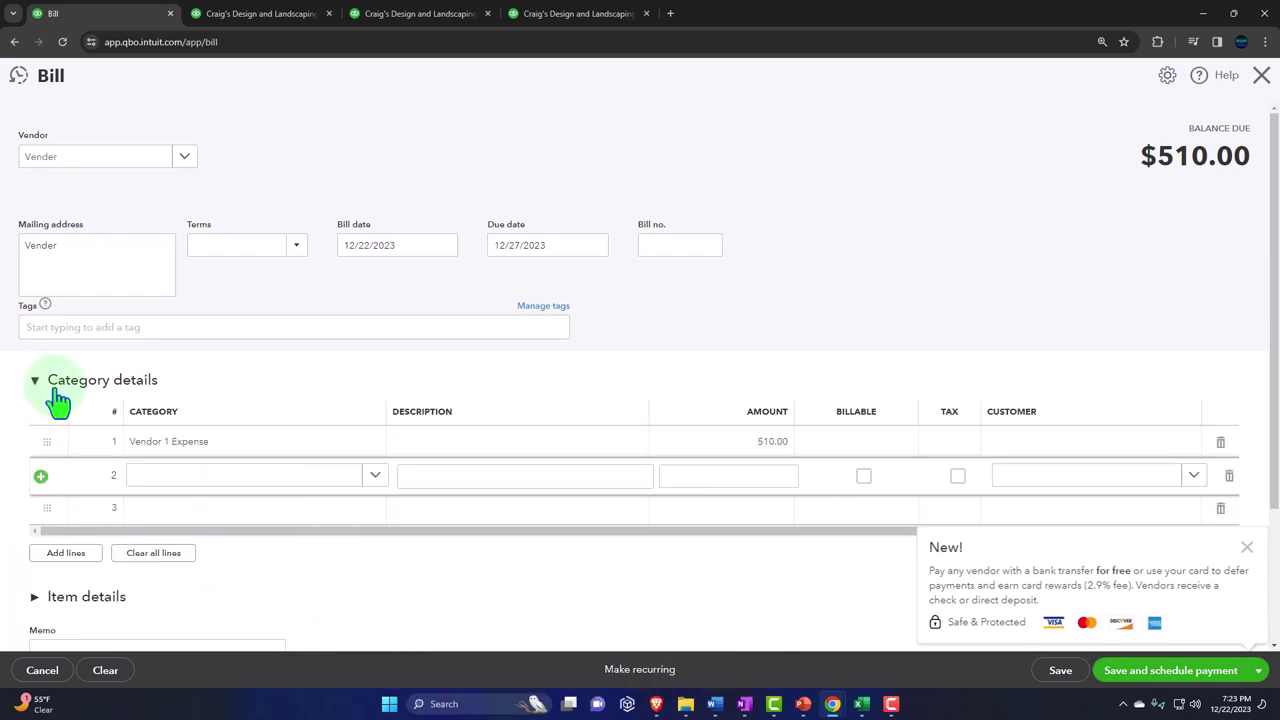
- Examine the memo field and the options for saving the bill, dismissing the vendor payment promotion
scroll(103, 443, down, 3)
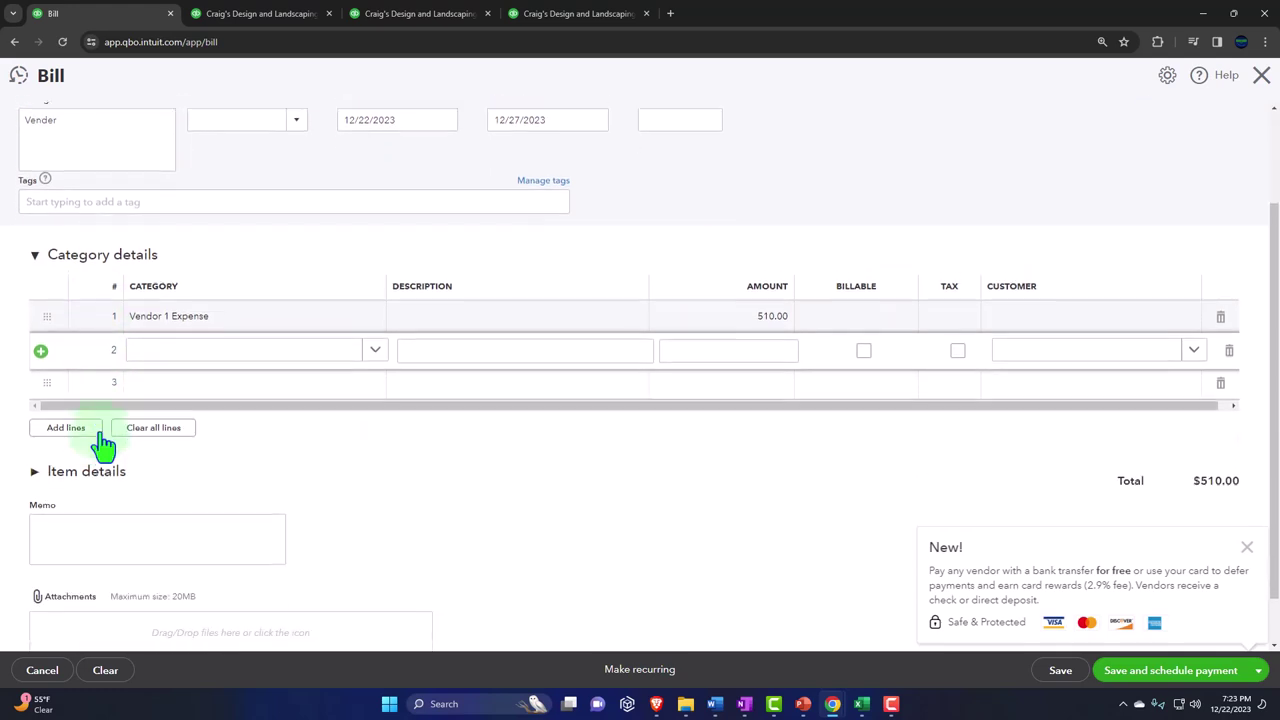
scroll(103, 443, down, 1)
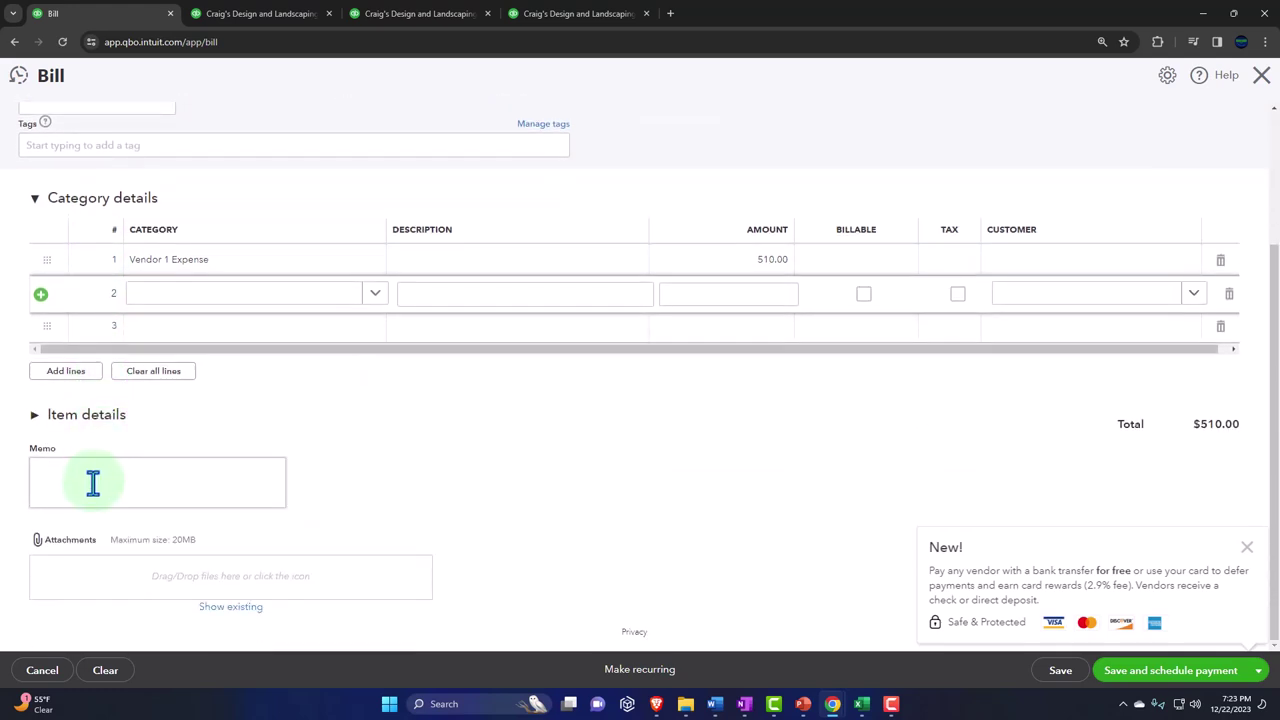
click(92, 482)
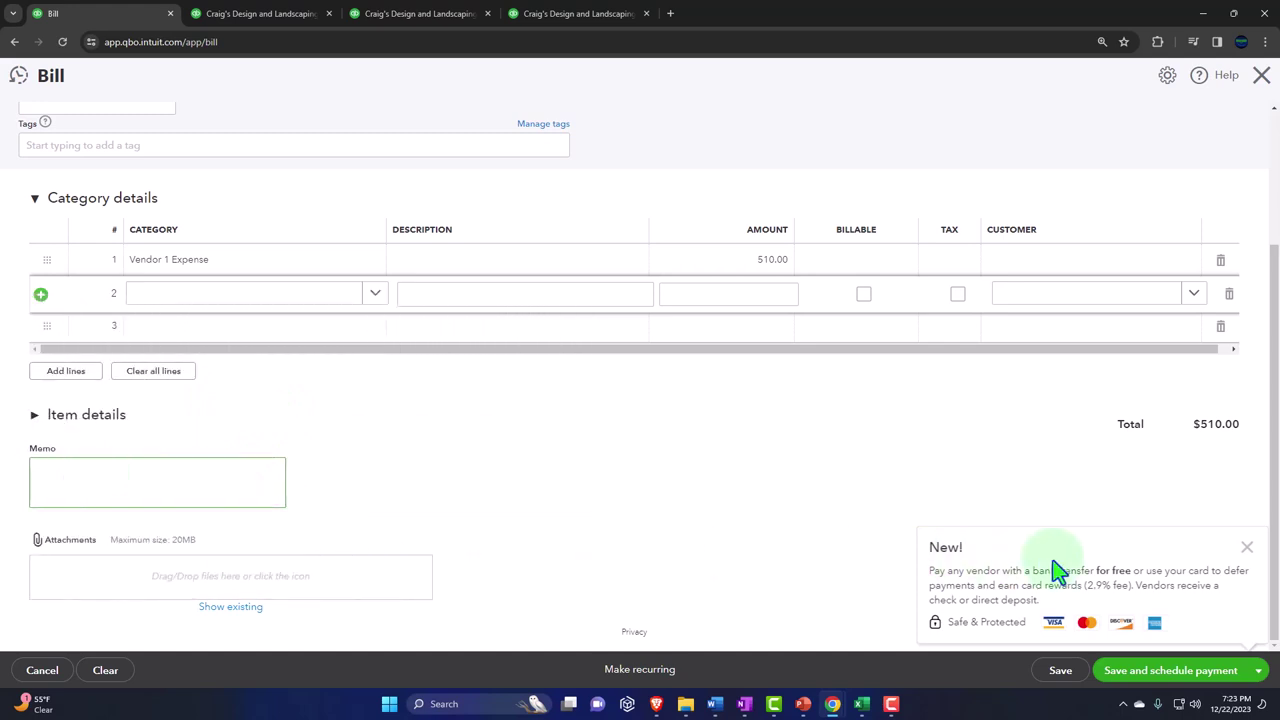
click(1247, 548)
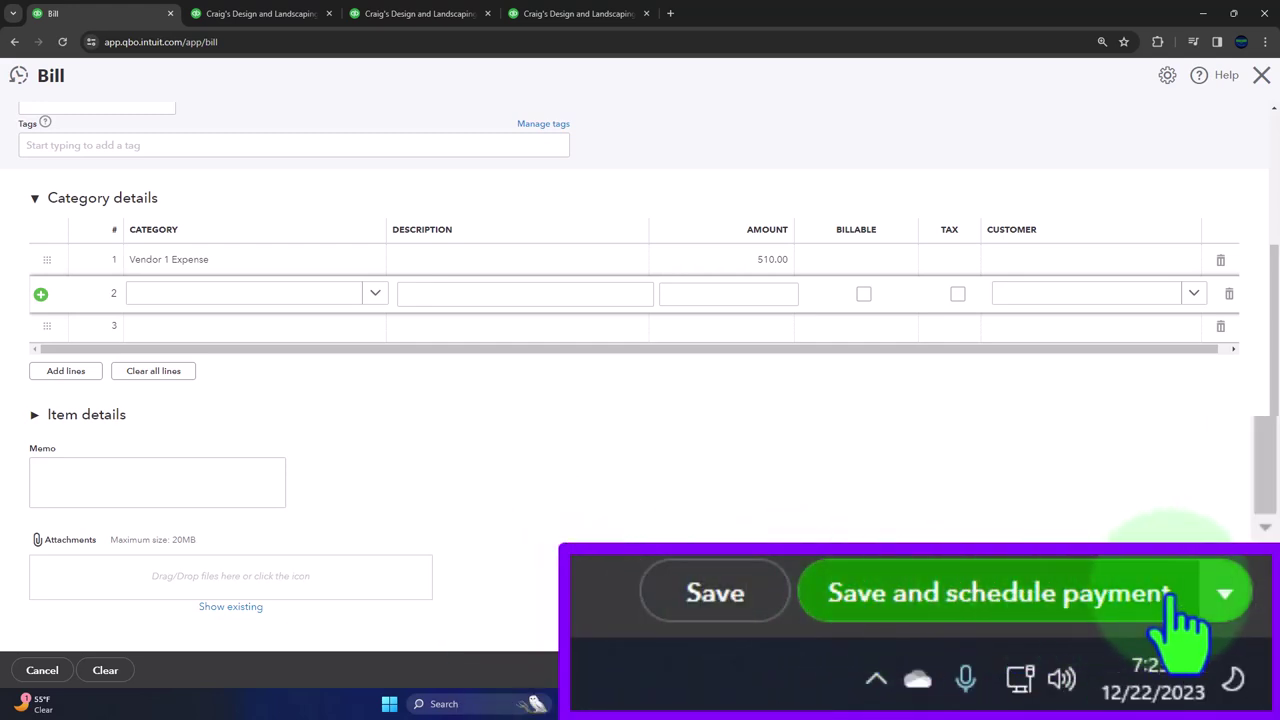
click(1223, 595)
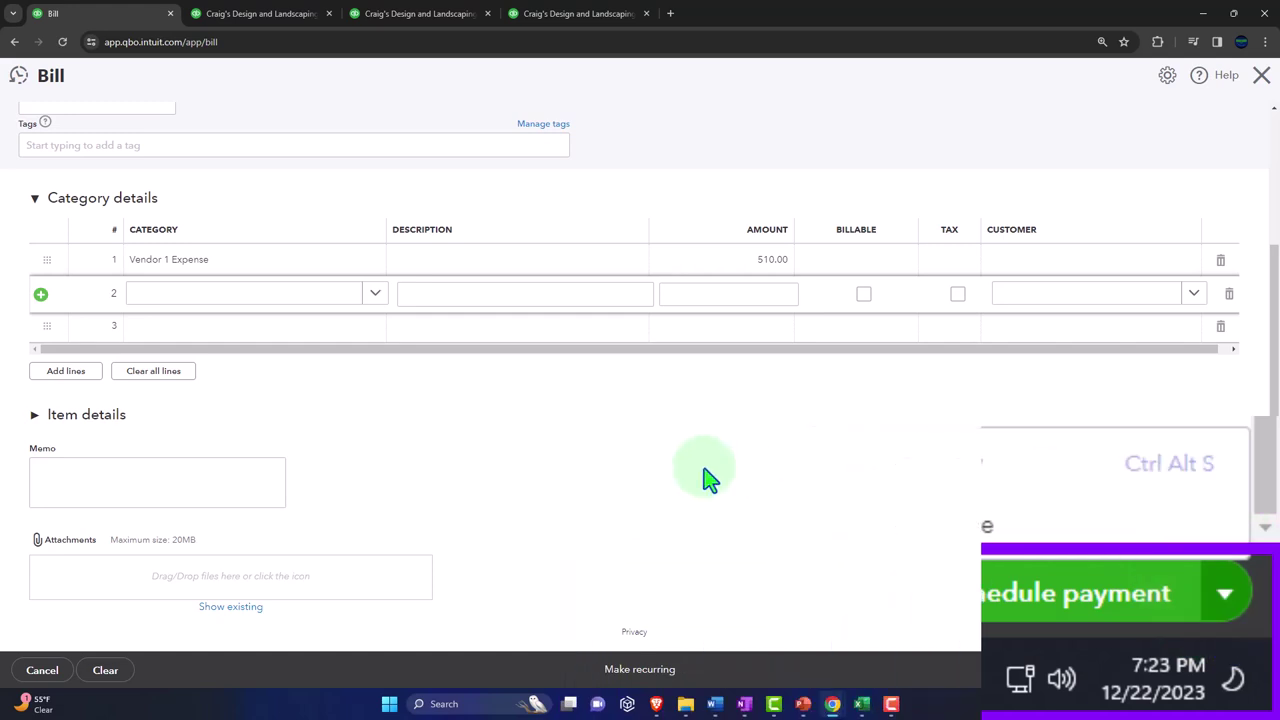
- Set the bill date to 01/05/2024
scroll(695, 475, up, 4)
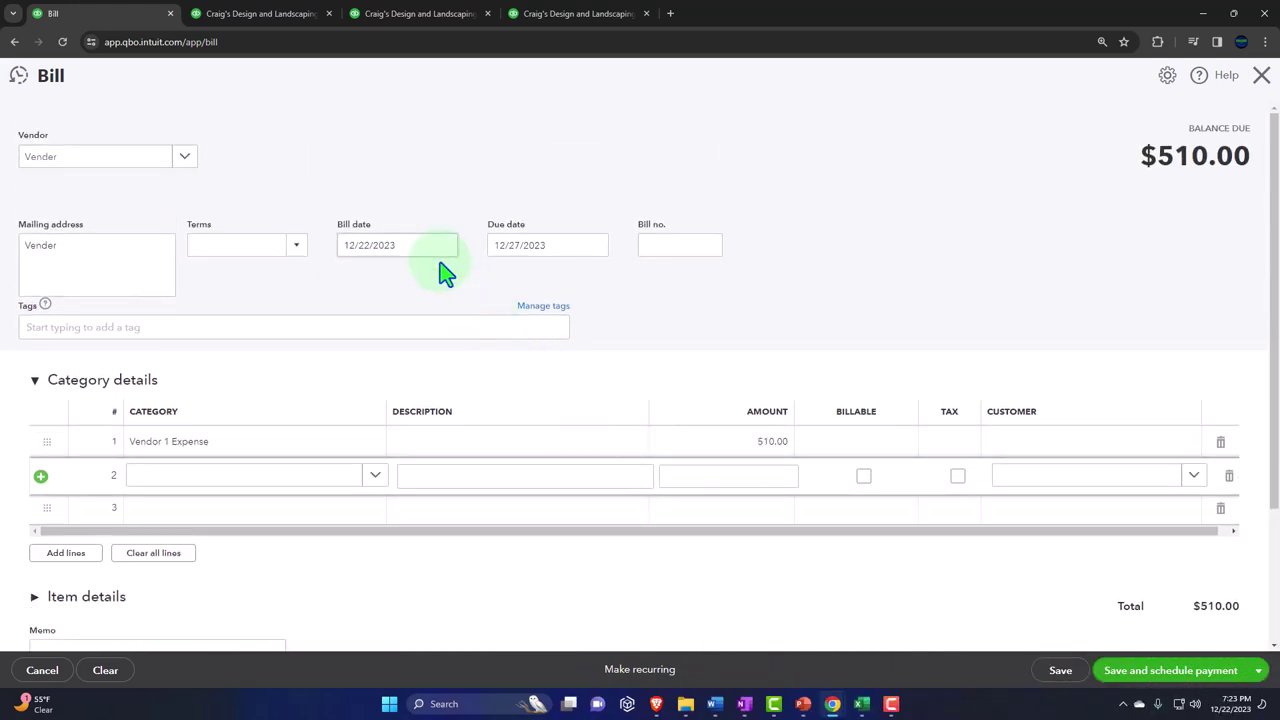
click(421, 247)
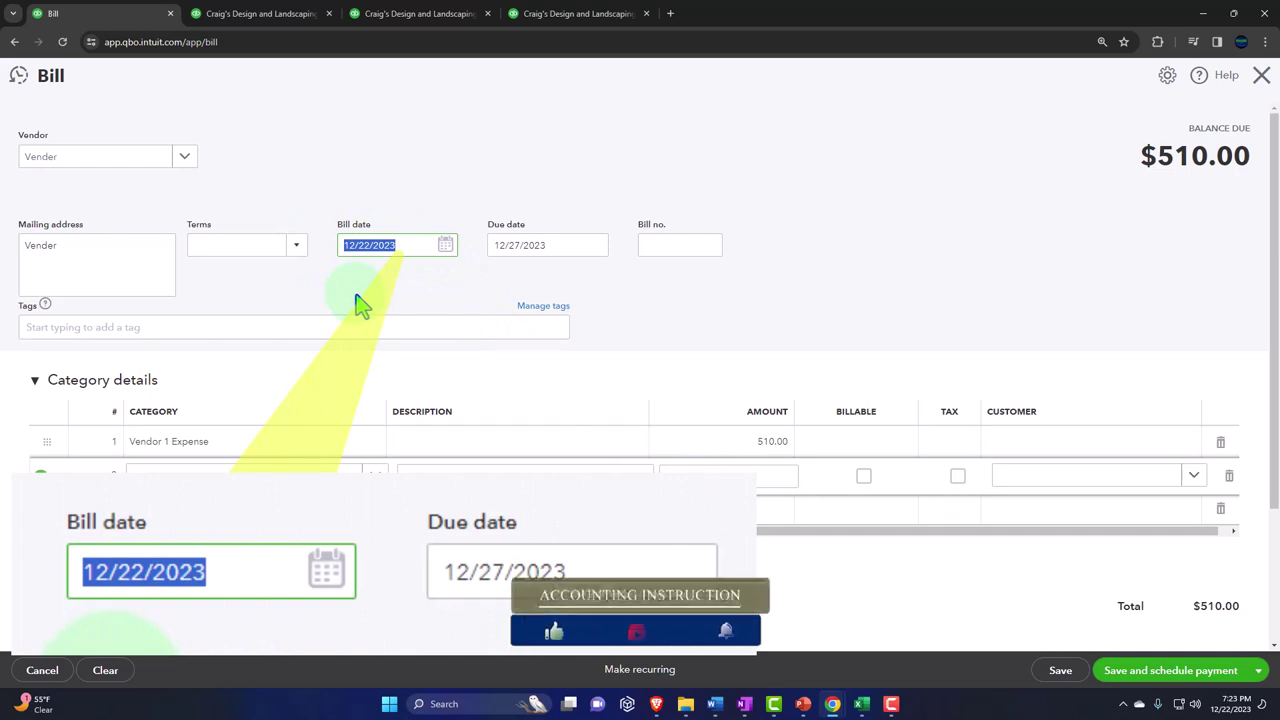
text(01/05/2024)
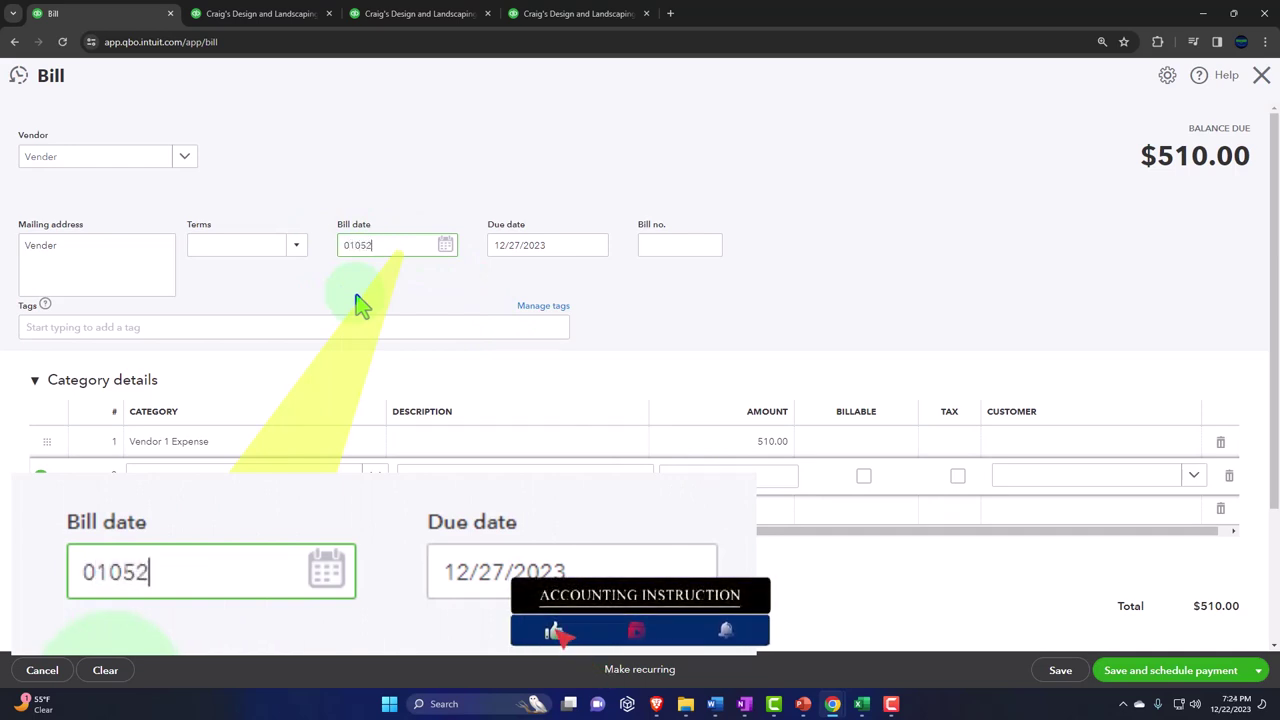
key(Tab)
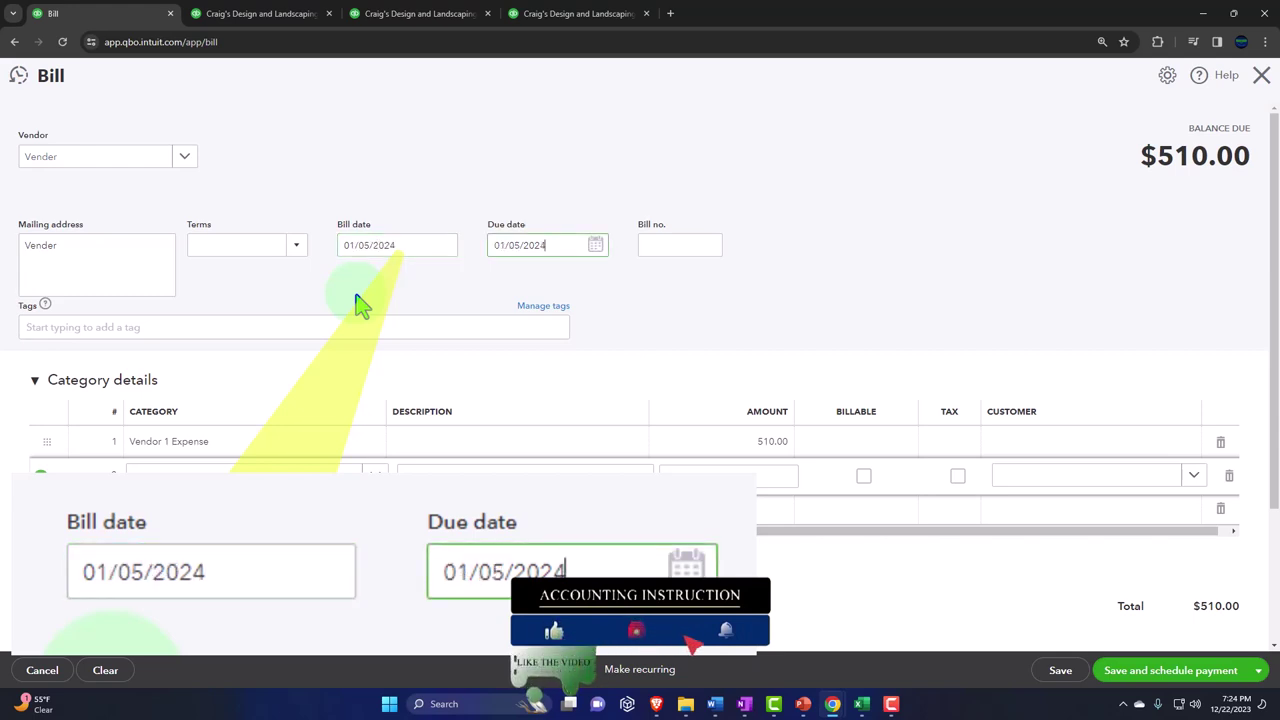
- Set the bill's due date to 01/20/2024
click(510, 245)
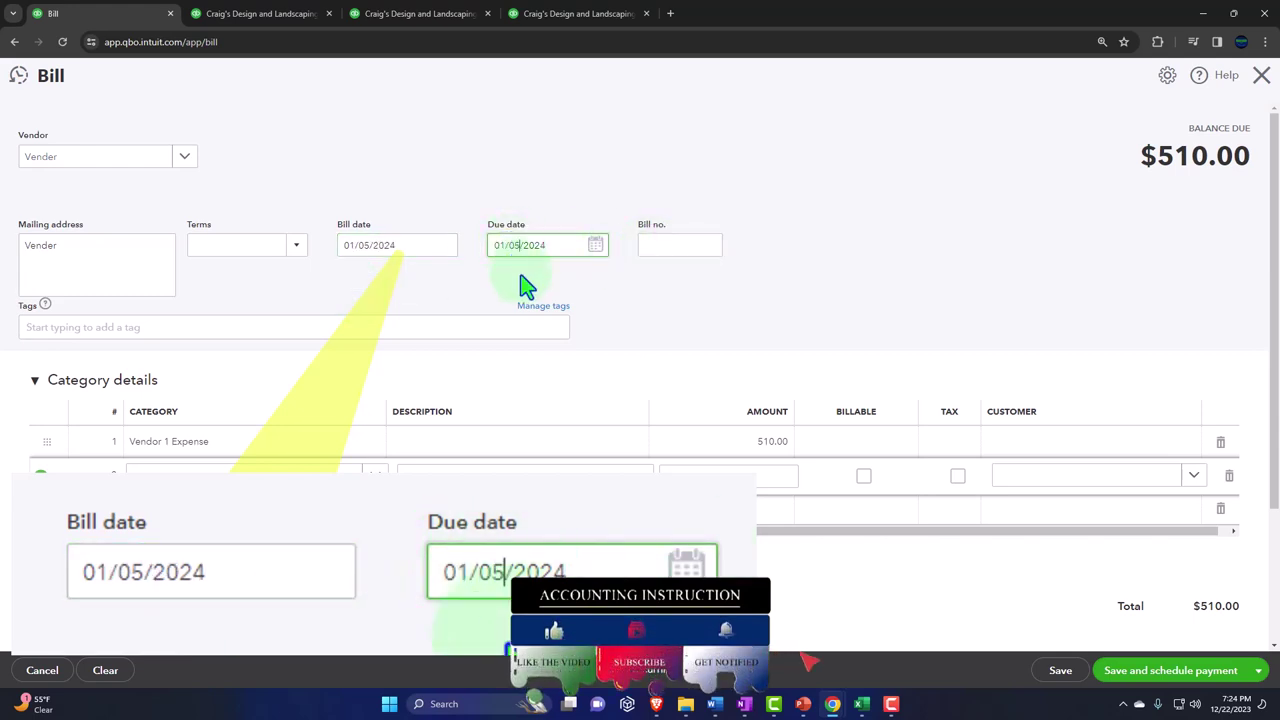
key(Delete)
key(Delete)
text(20)
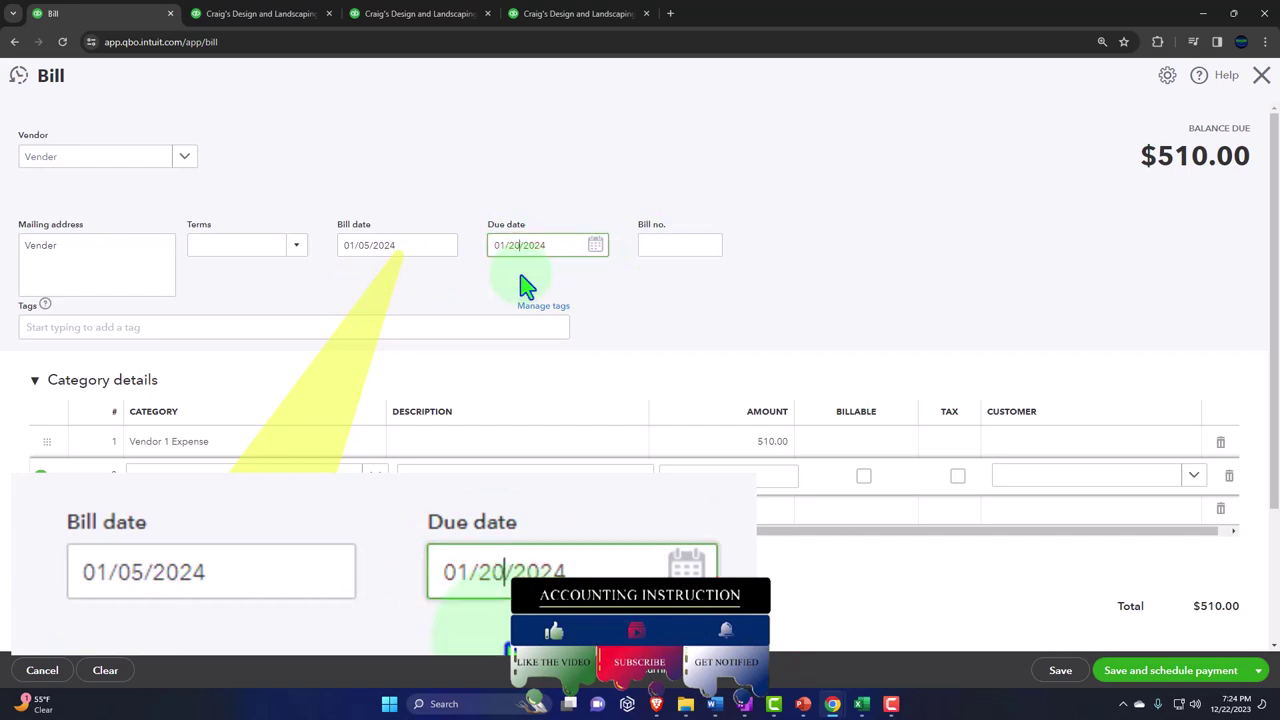
key(Tab)
click(673, 312)
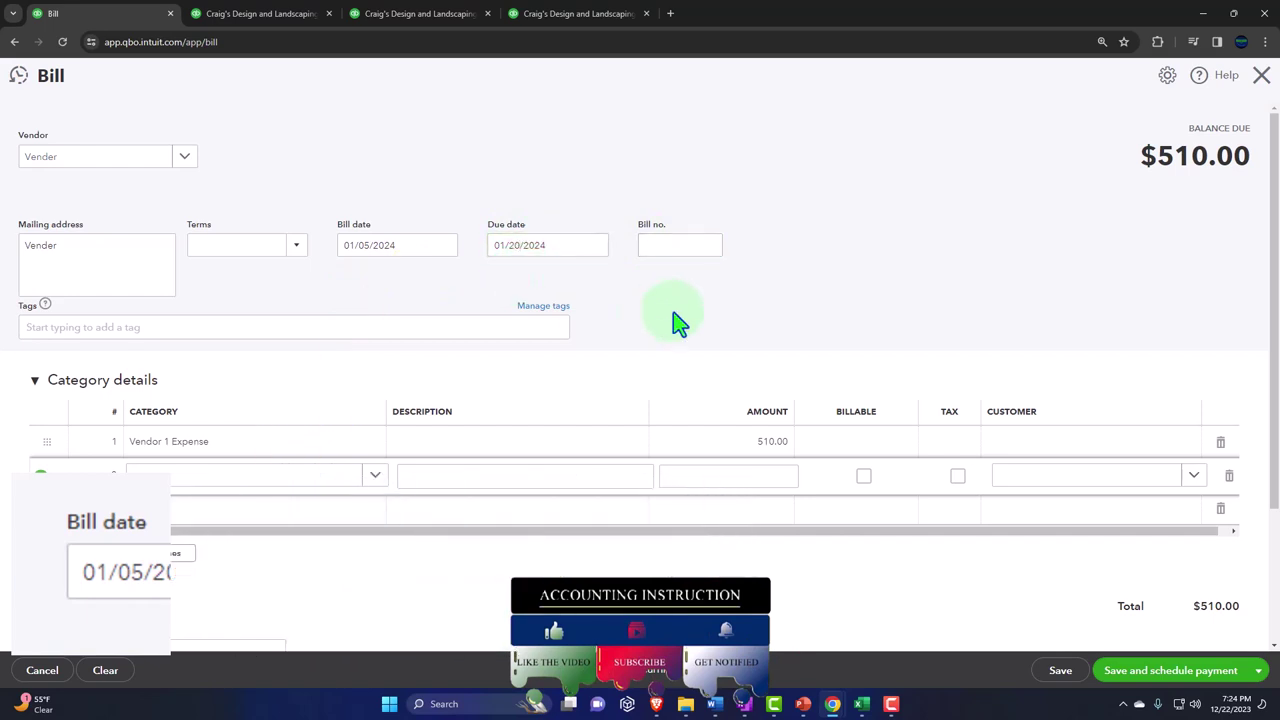
- Save the bill and close it without scheduling a payment
scroll(675, 320, down, 3)
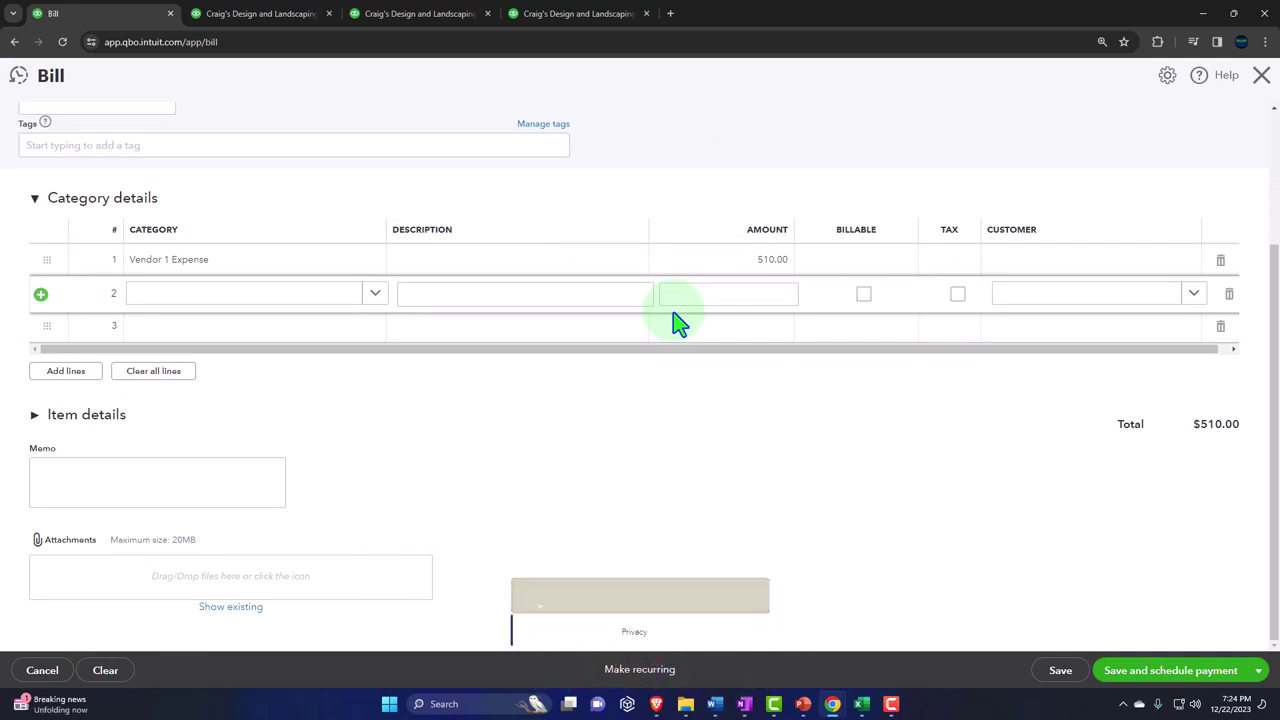
click(1259, 670)
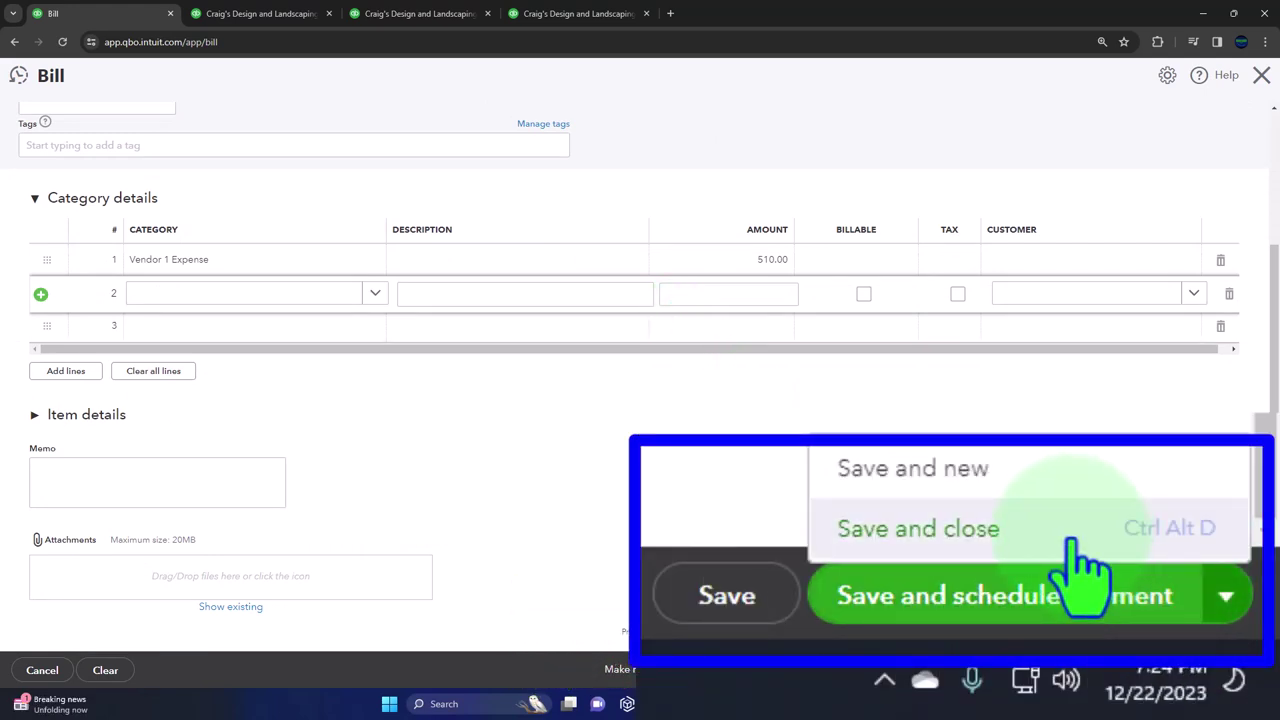
click(1065, 538)
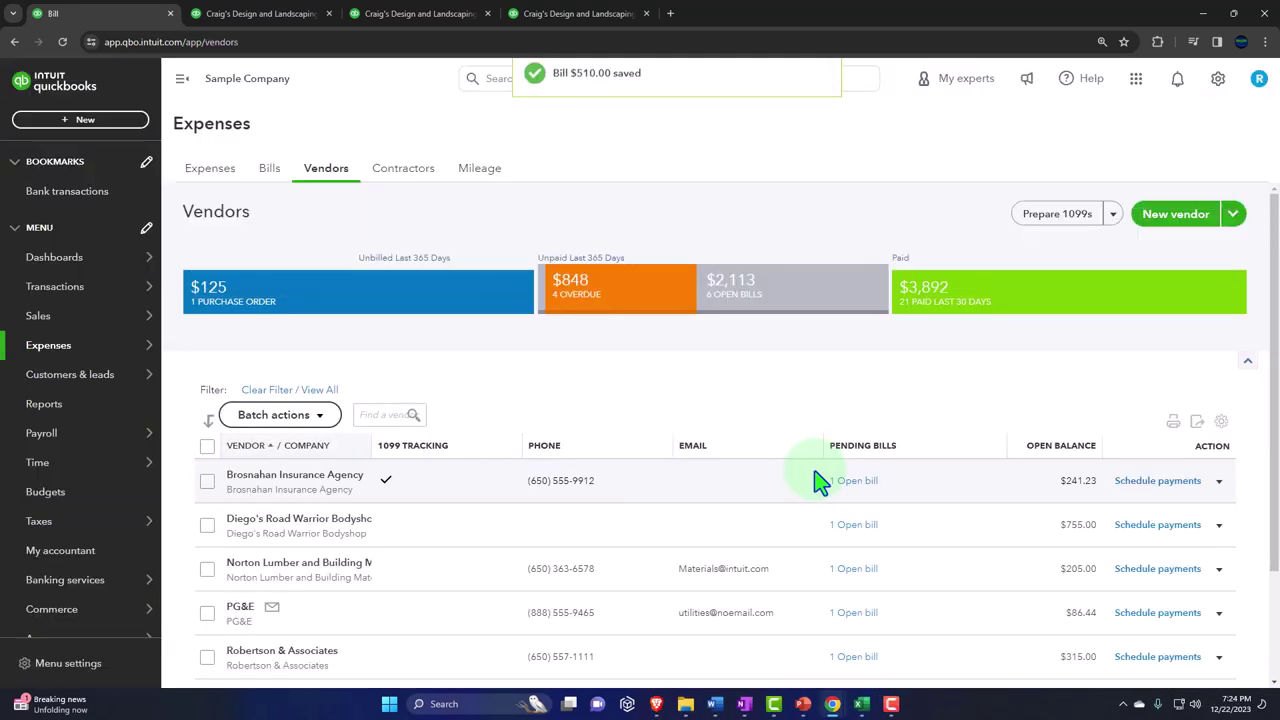
- Switch to the 1180 Bills Form workbook in Excel and enter Bill as the form in cell A3
click(862, 706)
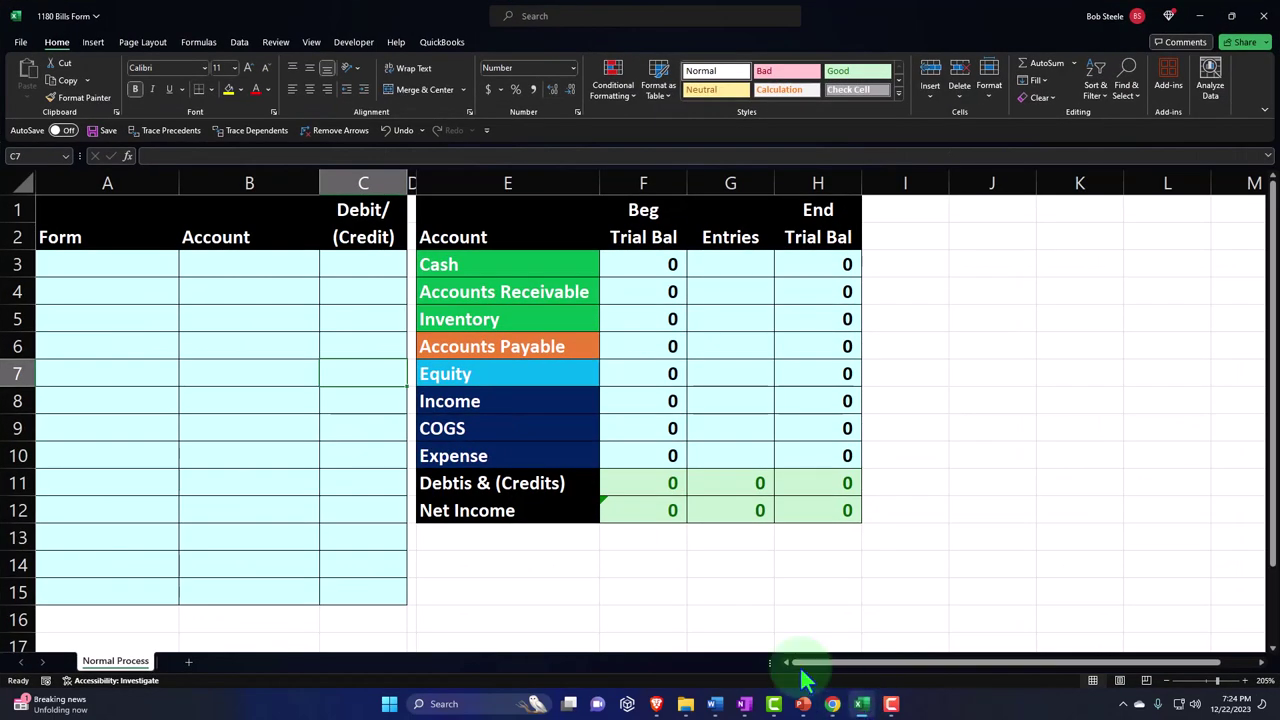
click(107, 263)
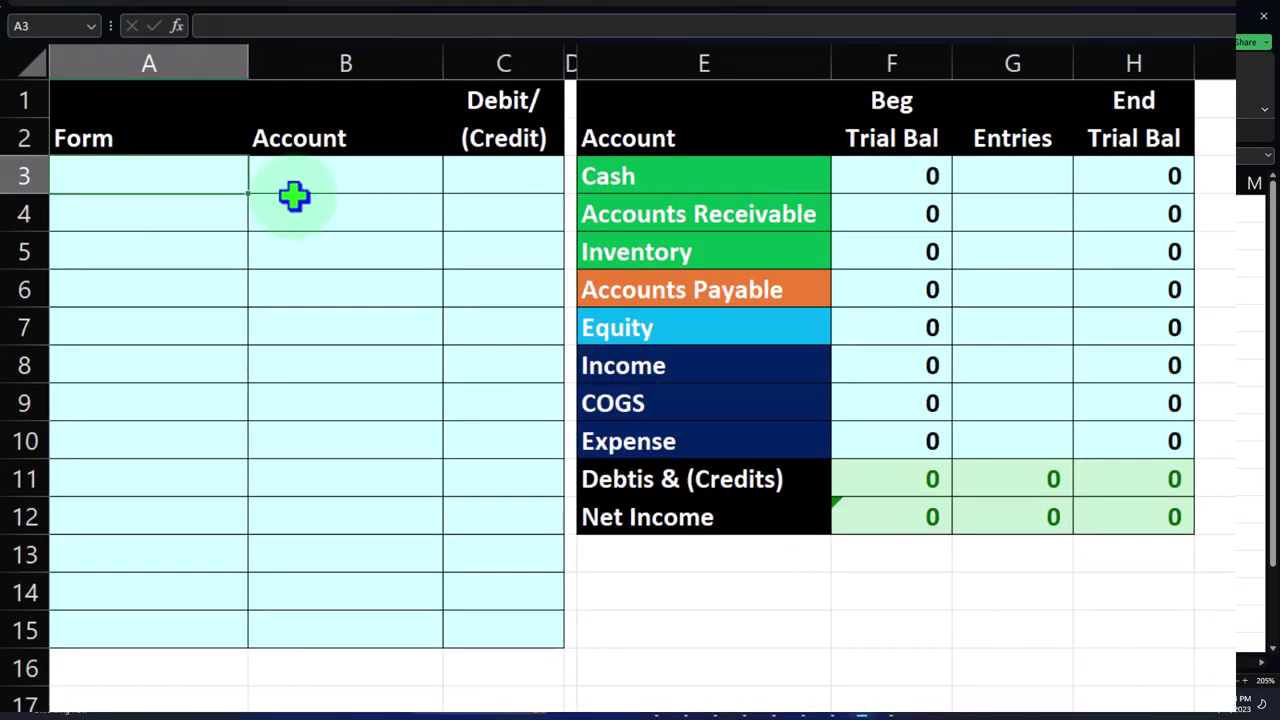
click(214, 270)
click(174, 178)
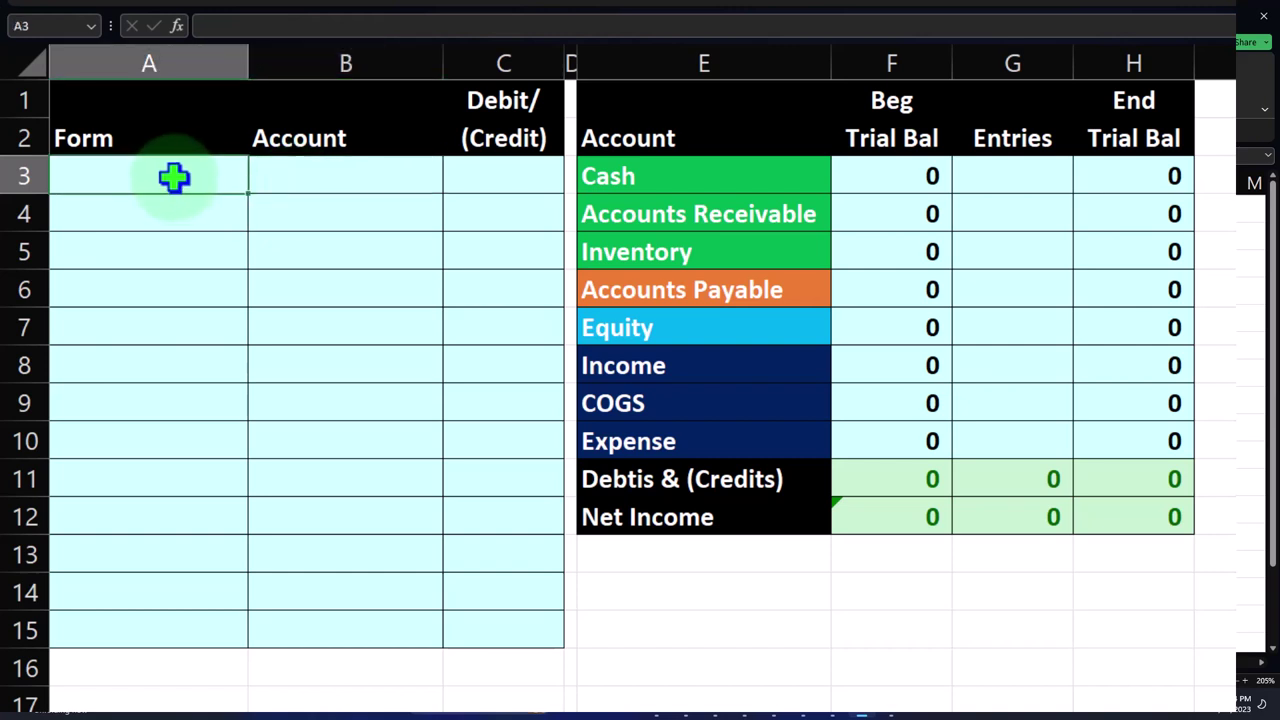
text(VBil)
key(BackSpace)
key(BackSpace)
key(BackSpace)
key(BackSpace)
text(Bi)
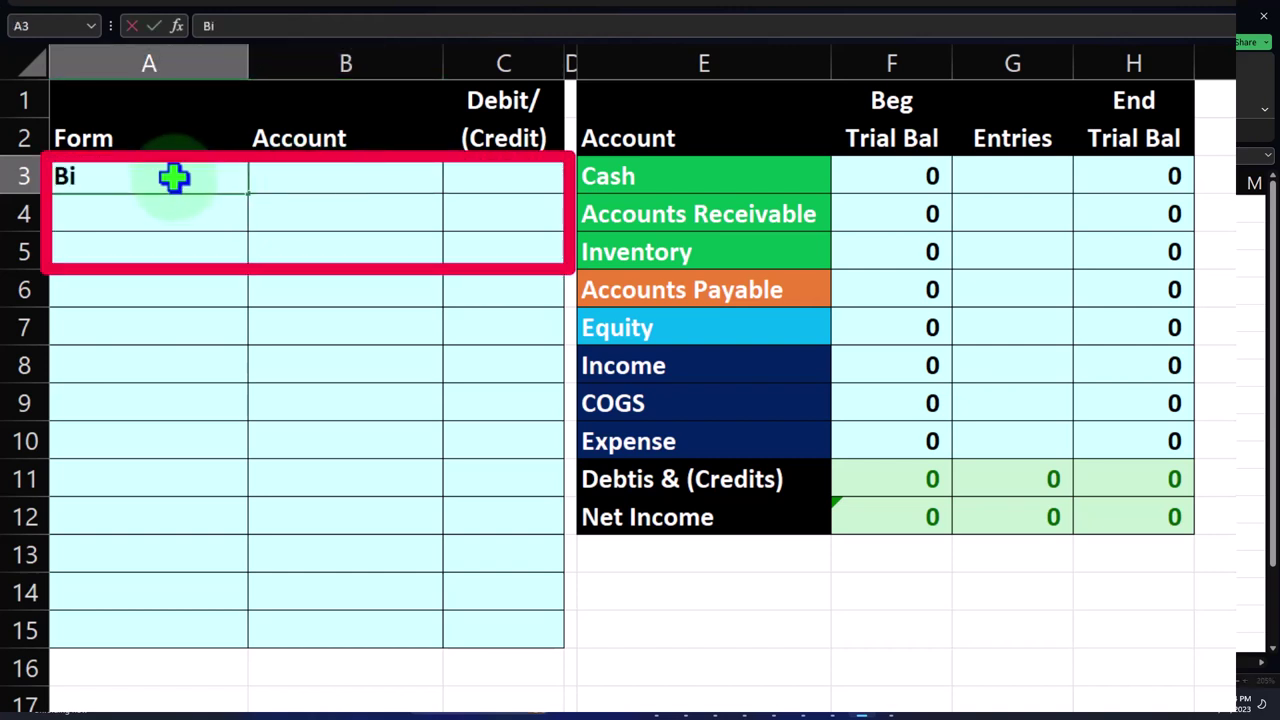
text(ll)
key(Tab)
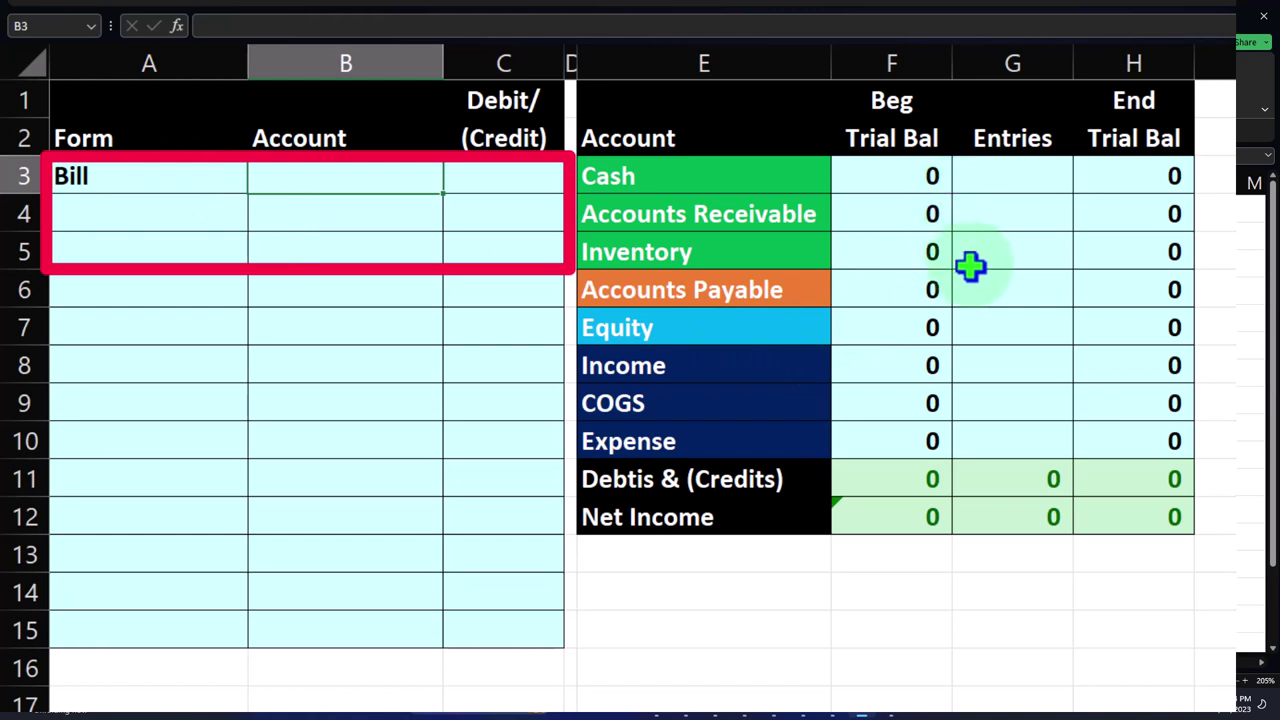
text(=)
key(Right)
key(Right)
key(Right)
key(Right)
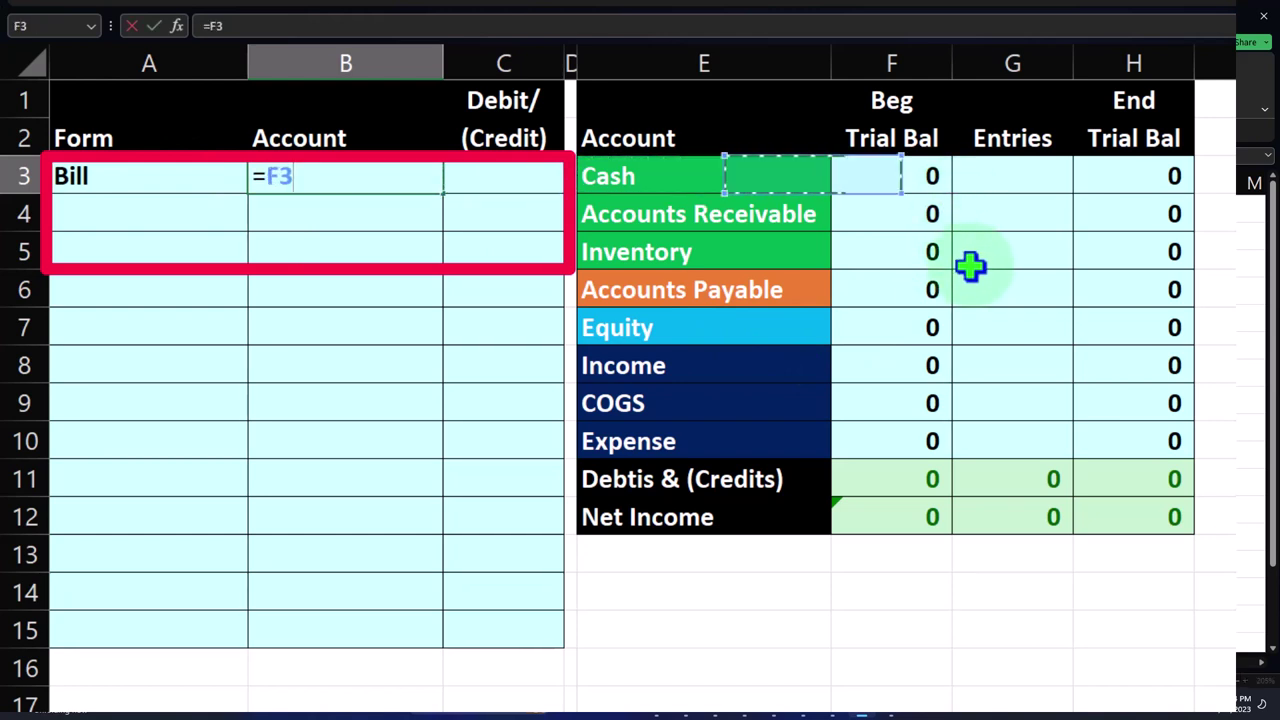
key(Down)
key(Down)
key(Down)
key(Left)
key(Left)
key(Right)
key(Return)
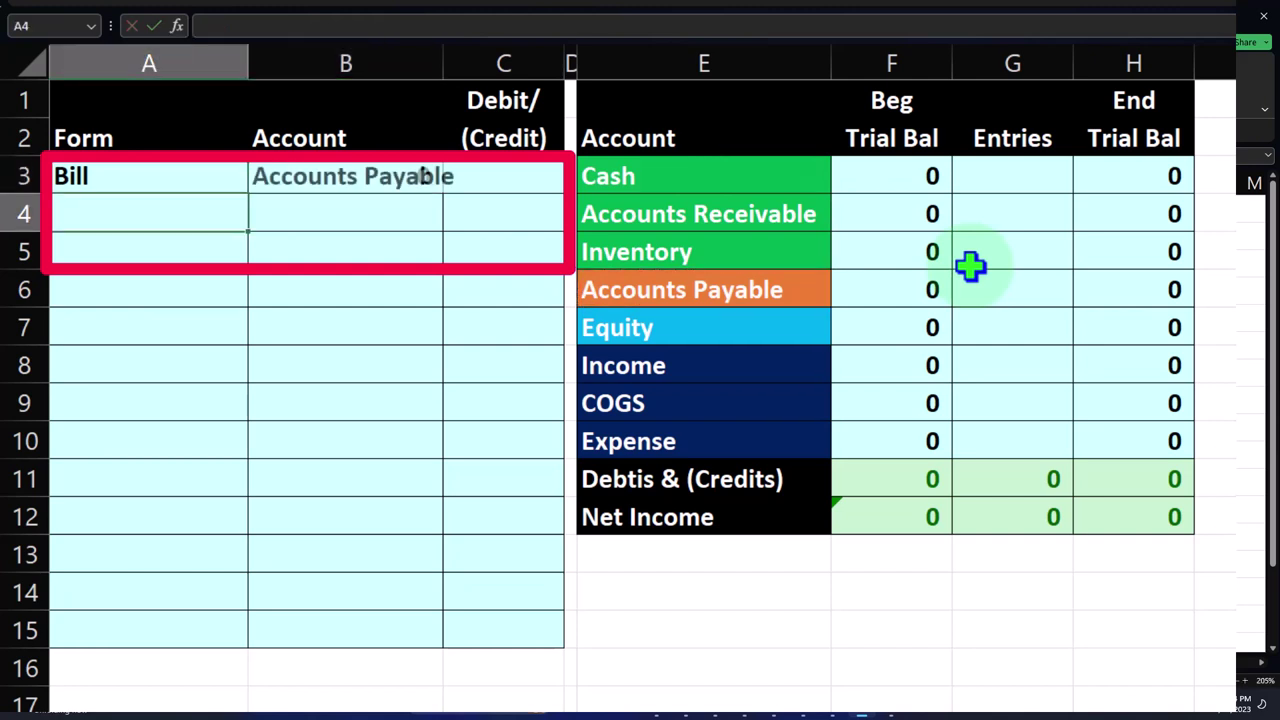
key(Right)
key(Up)
key(Delete)
- Enter a formula in B4 that references the Accounts Payable label in E6
key(Down)
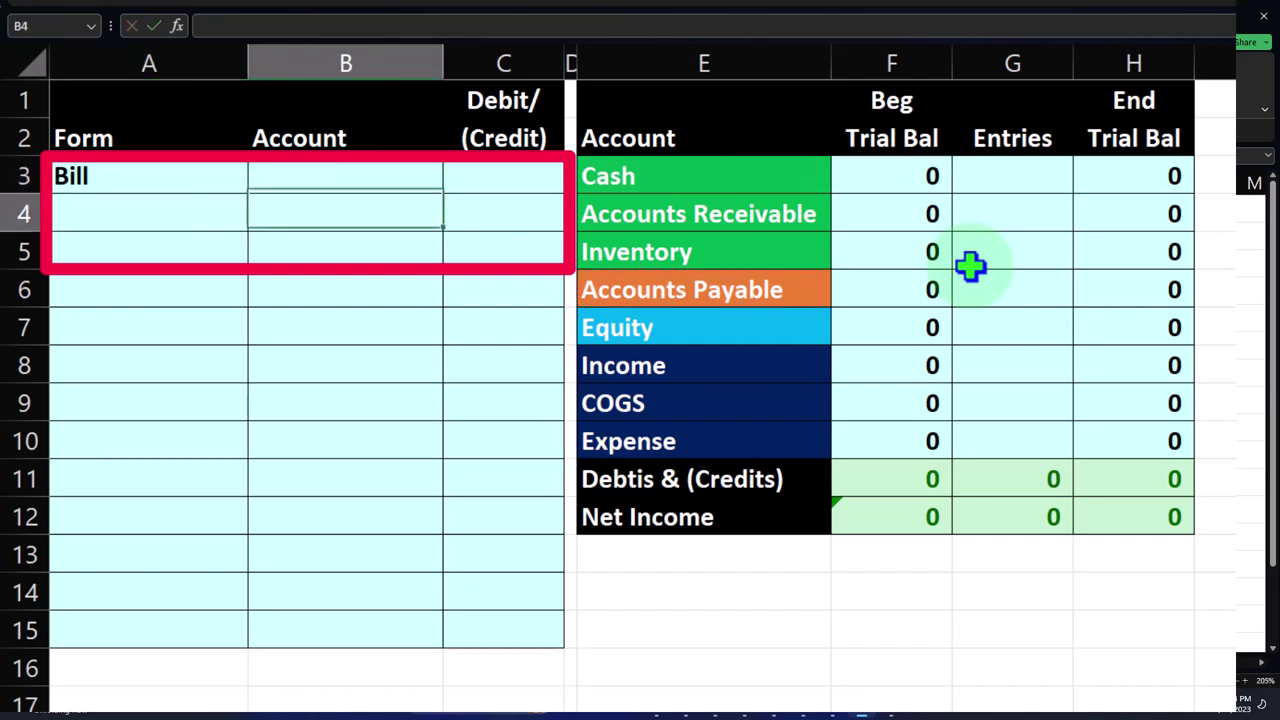
text(=)
key(Right)
key(Right)
key(Right)
key(Down)
key(Down)
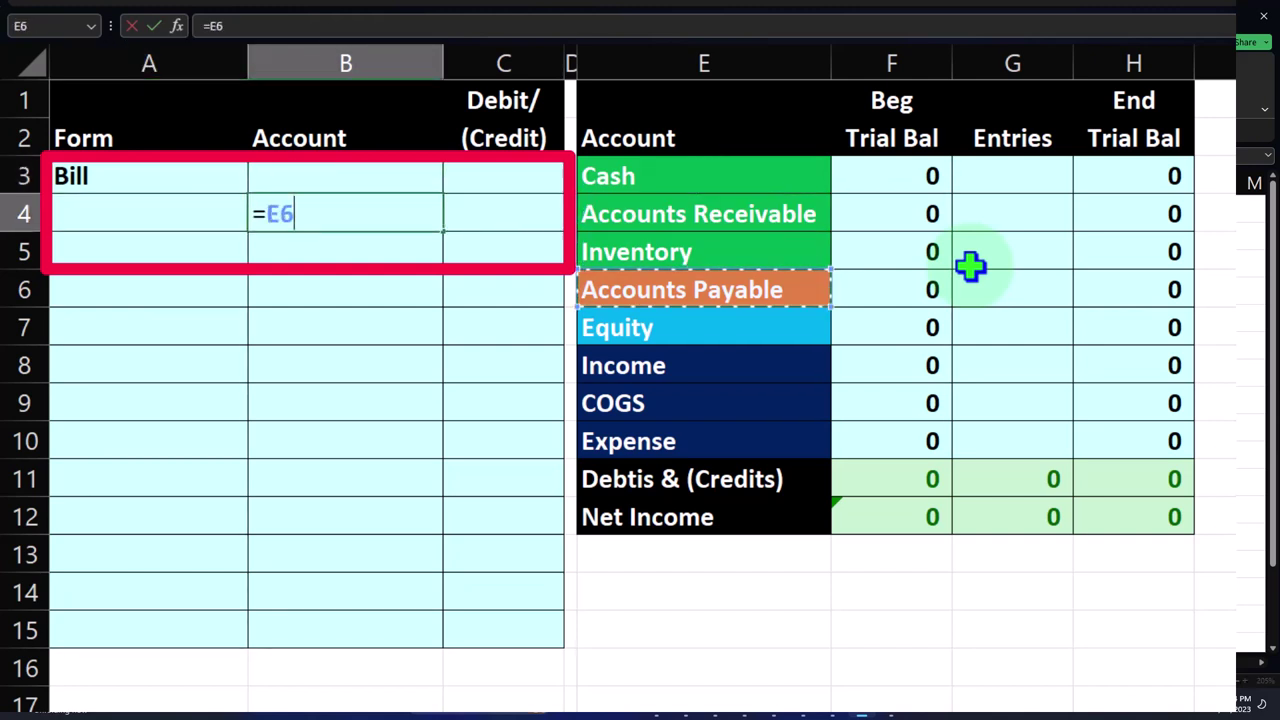
key(Left)
key(Return)
- Enter a formula in B3 that references the Expense label in E10
key(Up)
key(Up)
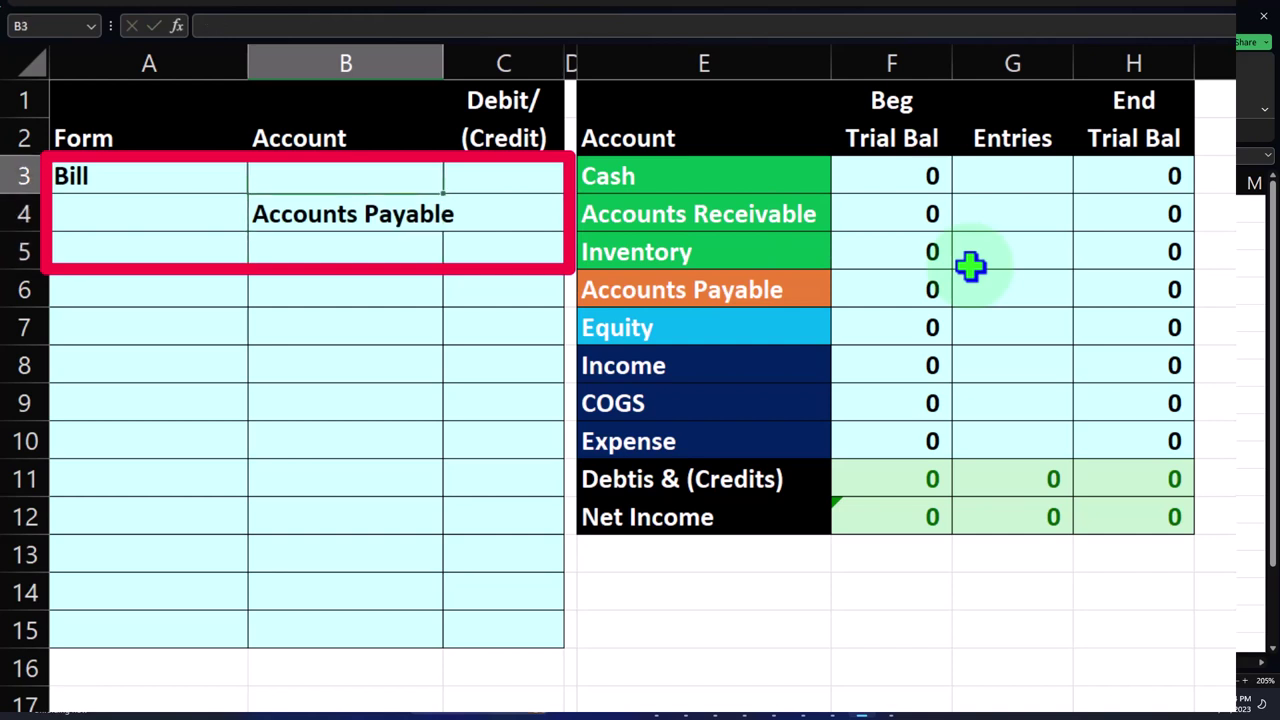
text(=)
key(Down)
key(Down)
key(Down)
key(Down)
key(Down)
key(Down)
key(Down)
key(Right)
key(Right)
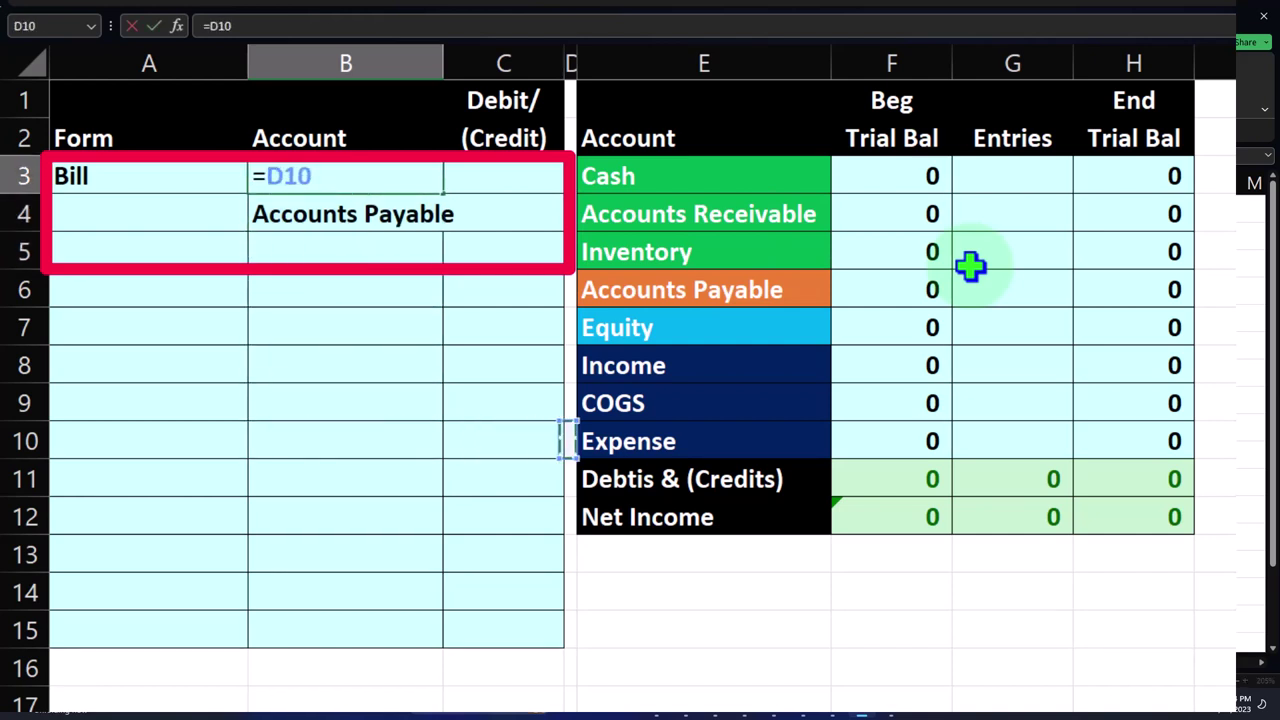
key(Right)
key(Return)
- Enter 510 as the Expense debit in C3 and credit Accounts Payable in C4 with the negative of C3
key(Right)
key(Up)
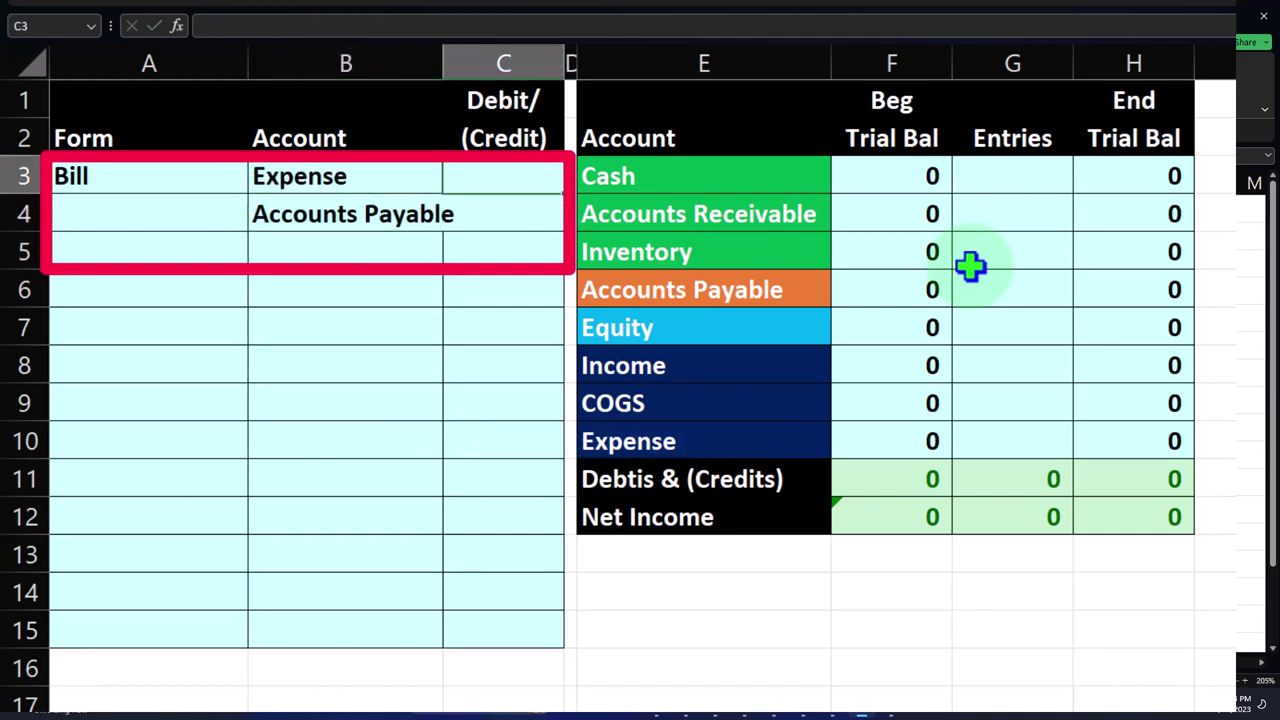
text(510)
key(Return)
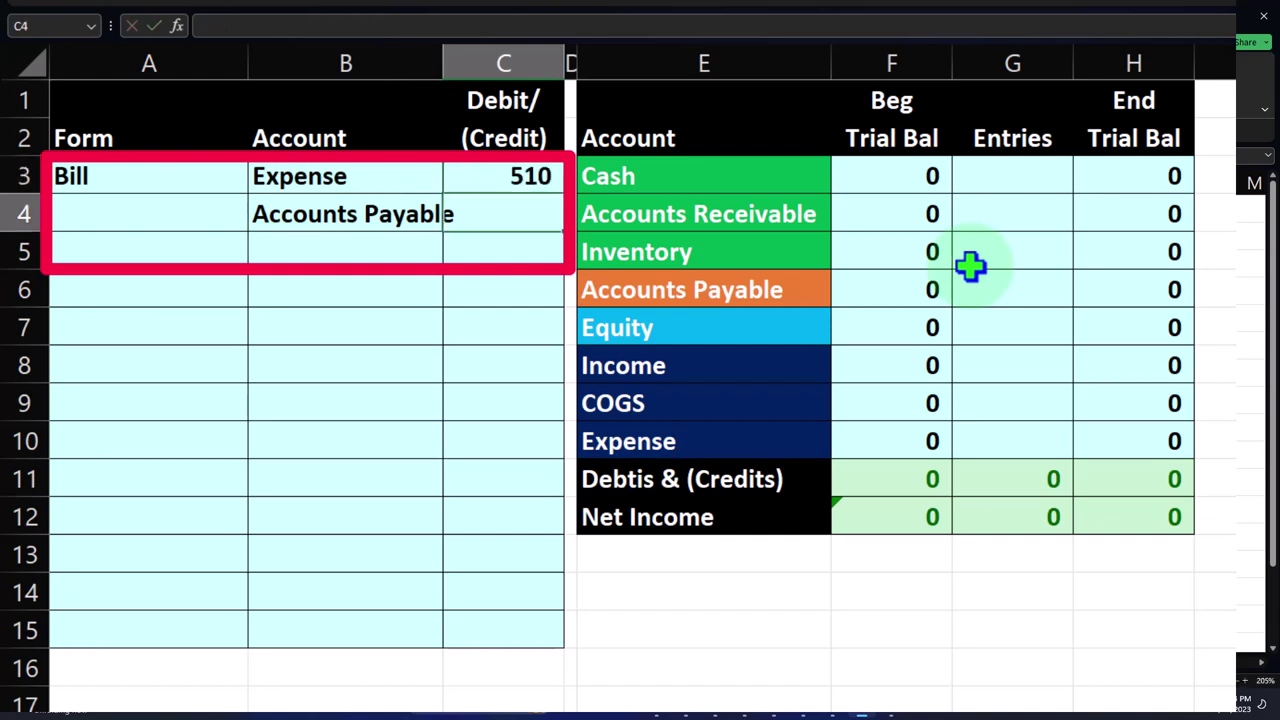
text(-)
key(Up)
key(Return)
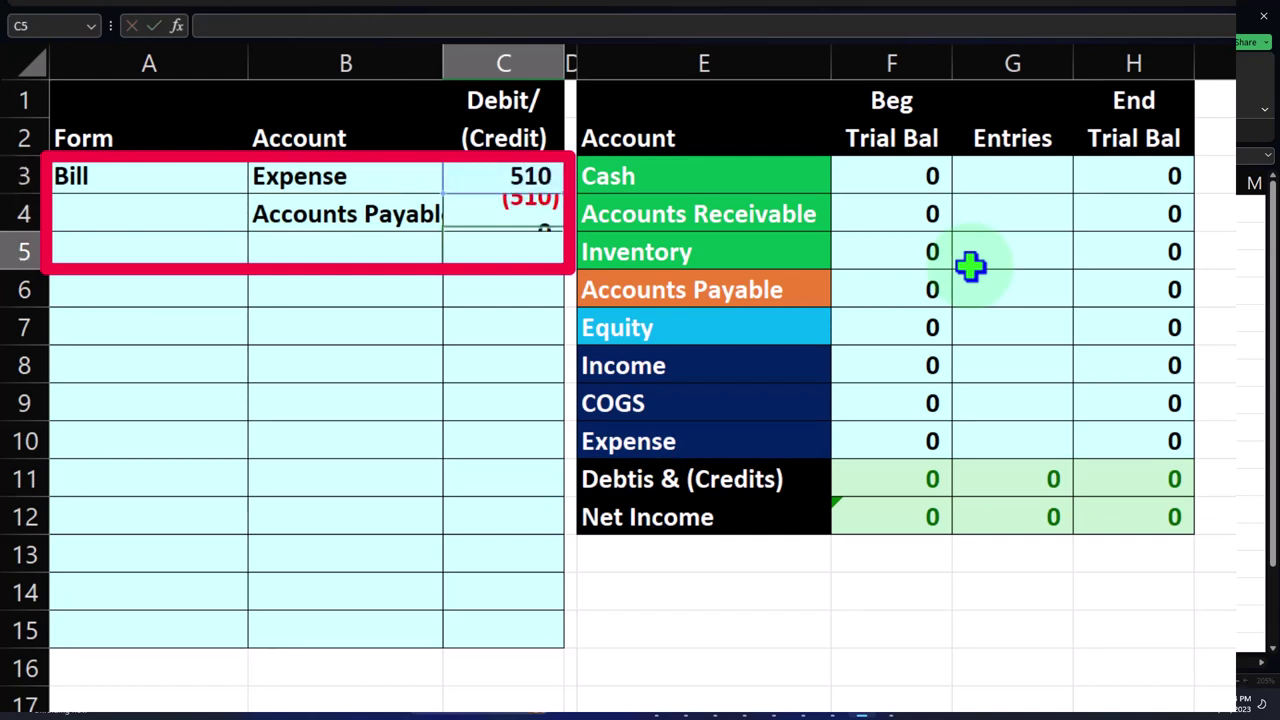
- Post the Accounts Payable entry in G6 of the trial balance by referencing the credit in C4
key(Right)
key(Right)
key(Right)
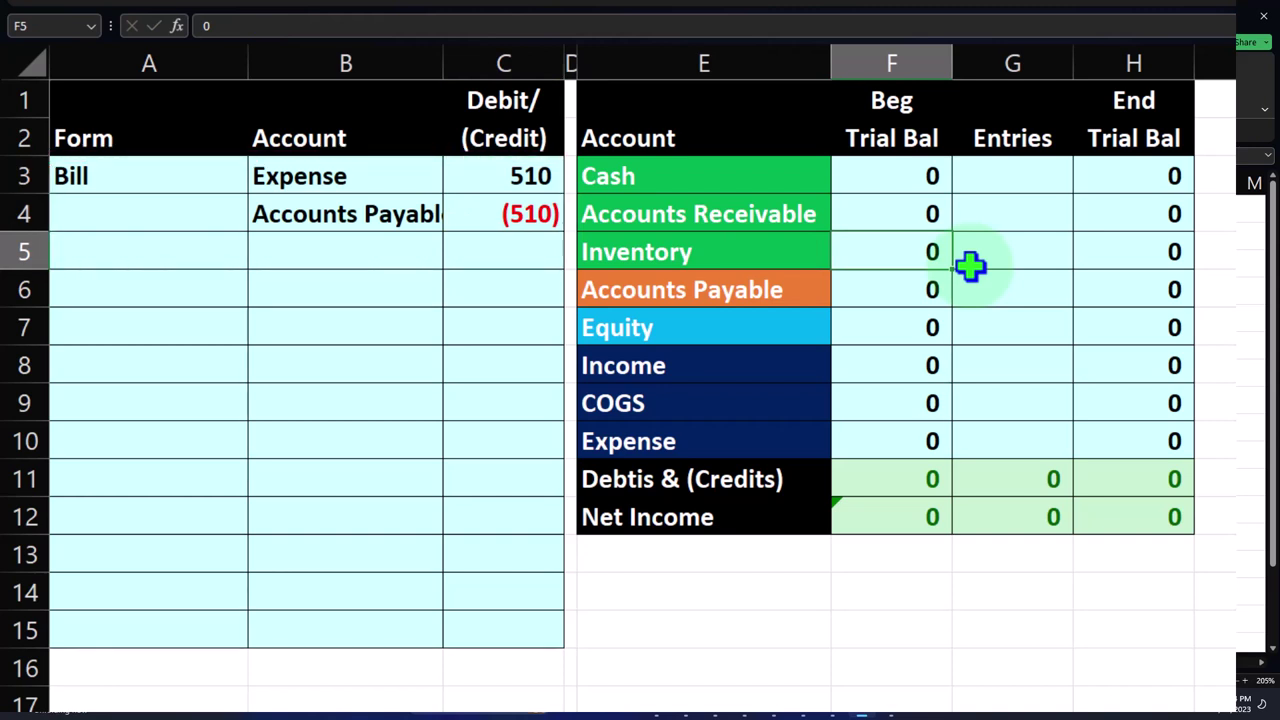
key(Down)
key(Right)
text(+)
key(Left)
key(Left)
key(Left)
key(Left)
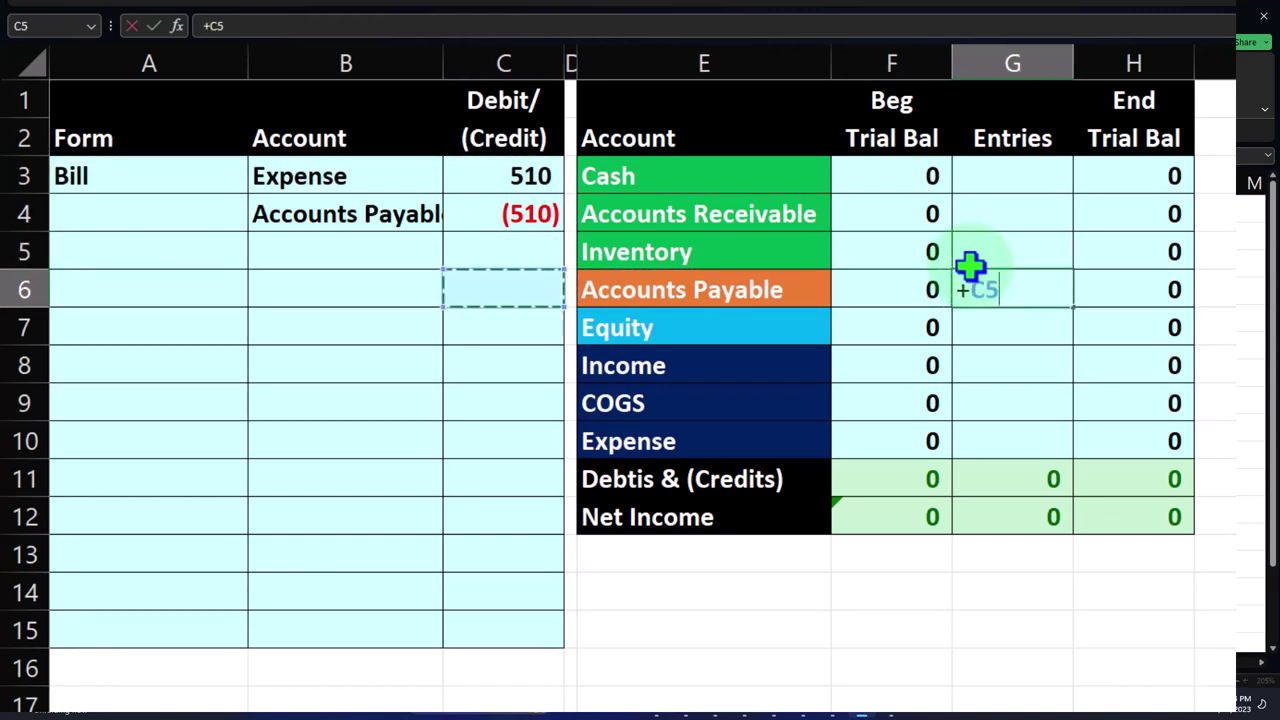
key(Up)
key(Return)
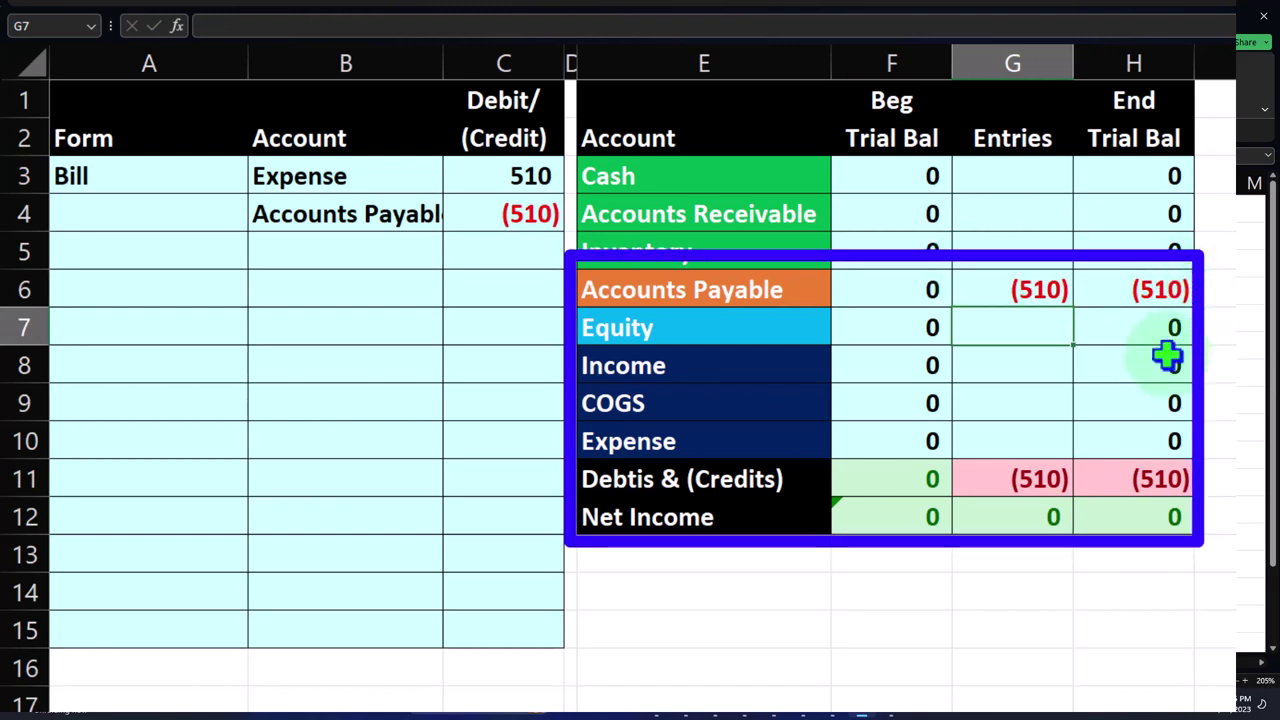
- Post the Expense entry in G10 of the trial balance by referencing the debit in C3
click(1049, 440)
text(=)
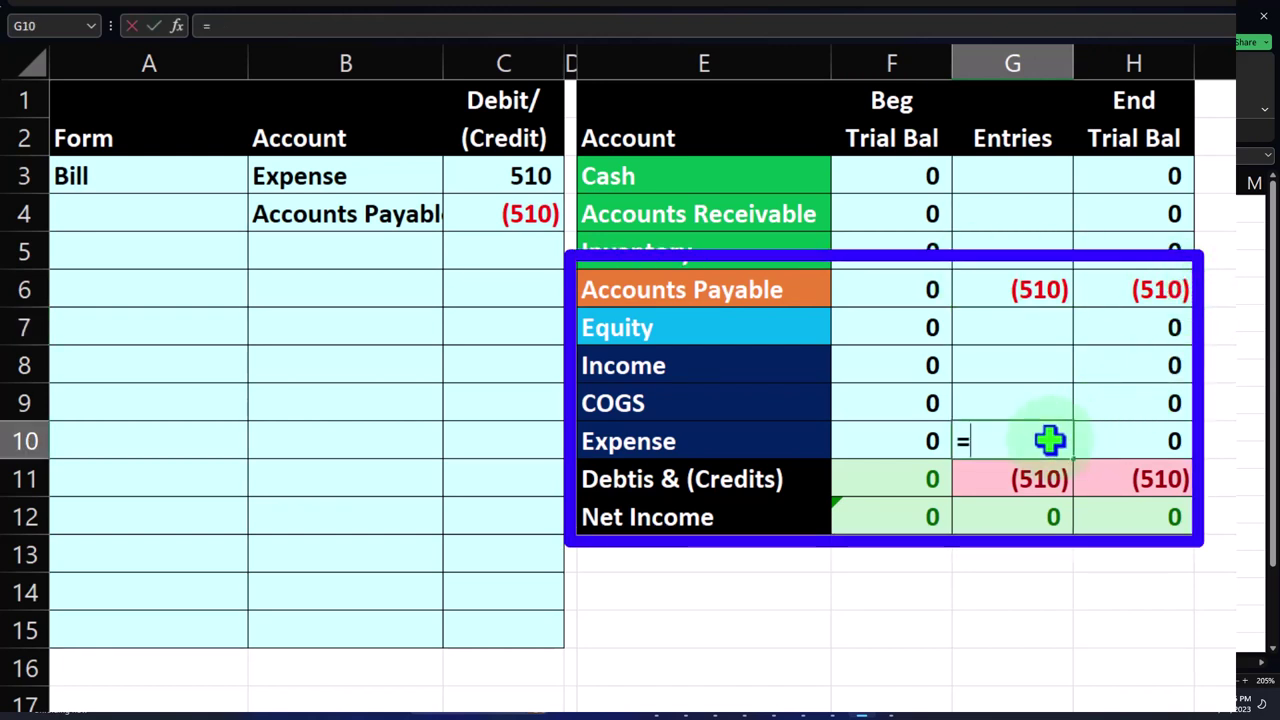
key(Left)
key(Left)
key(Left)
key(Left)
key(Up)
key(Up)
key(Up)
key(Up)
key(Up)
key(Up)
key(Up)
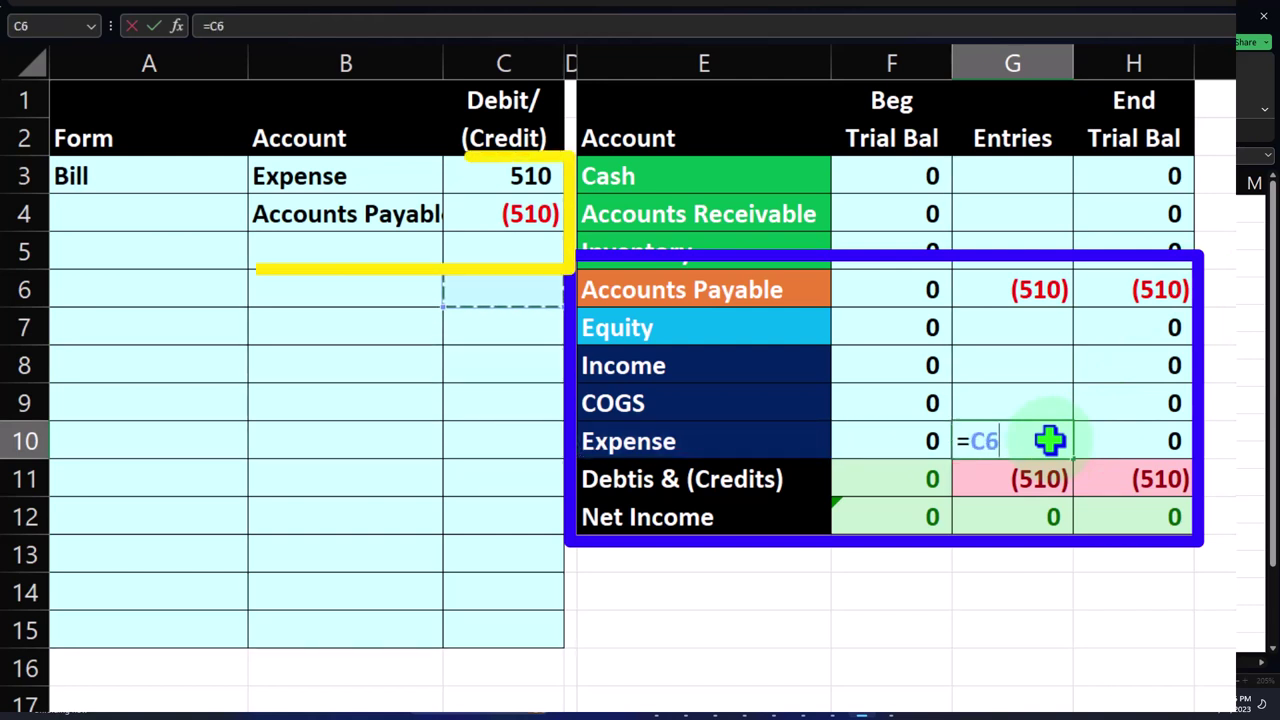
key(Return)
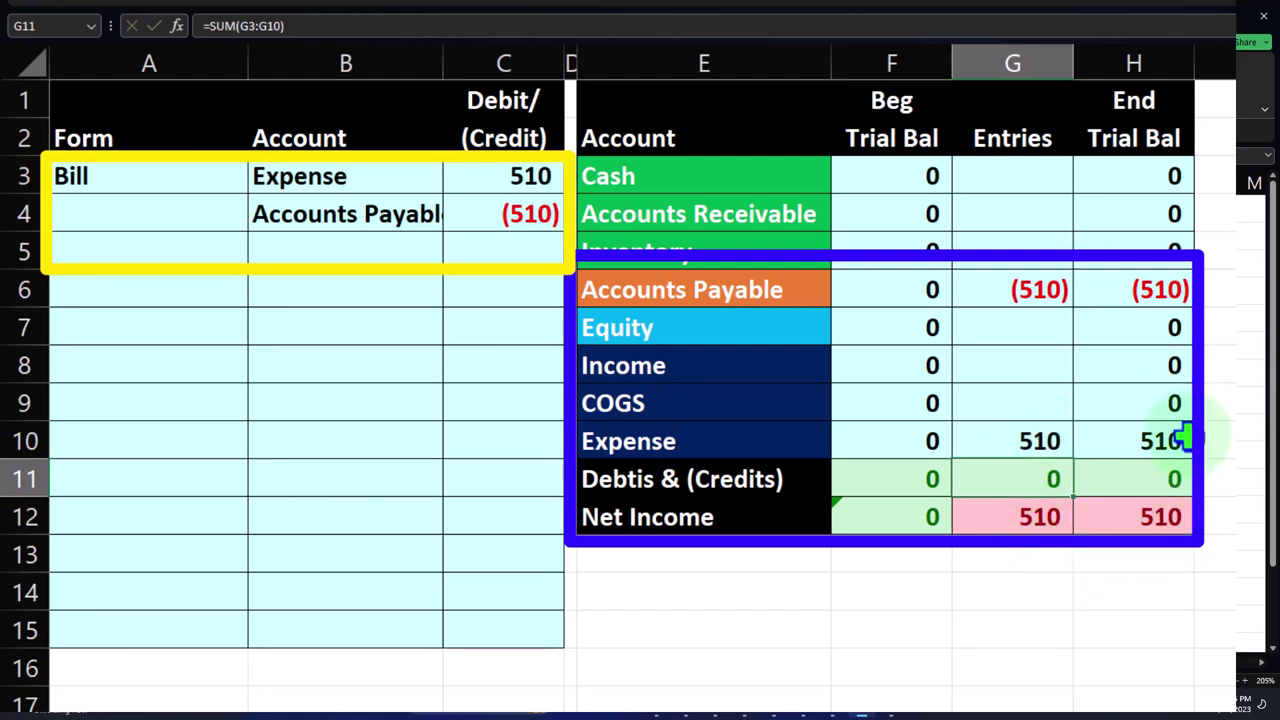
- Inspect the ending Net Income formula in H12 and highlight the Accounts Payable amounts in G6:H6
double_click(1177, 520)
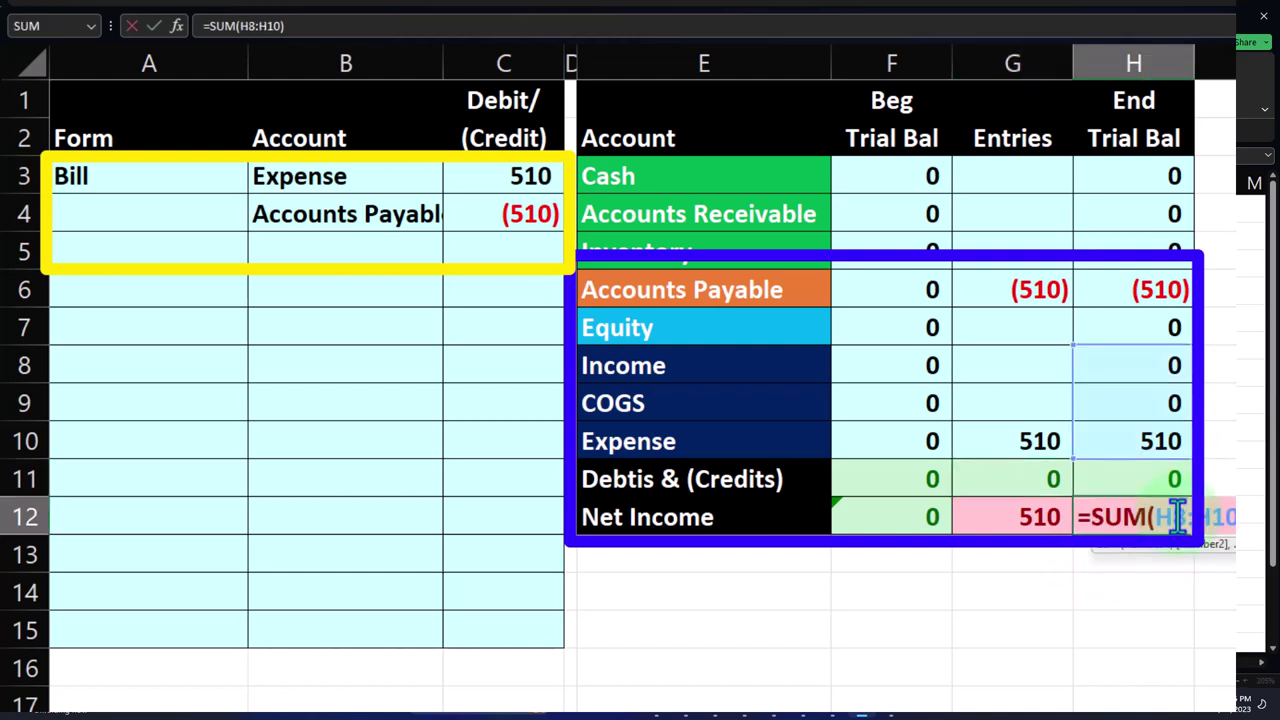
key(Return)
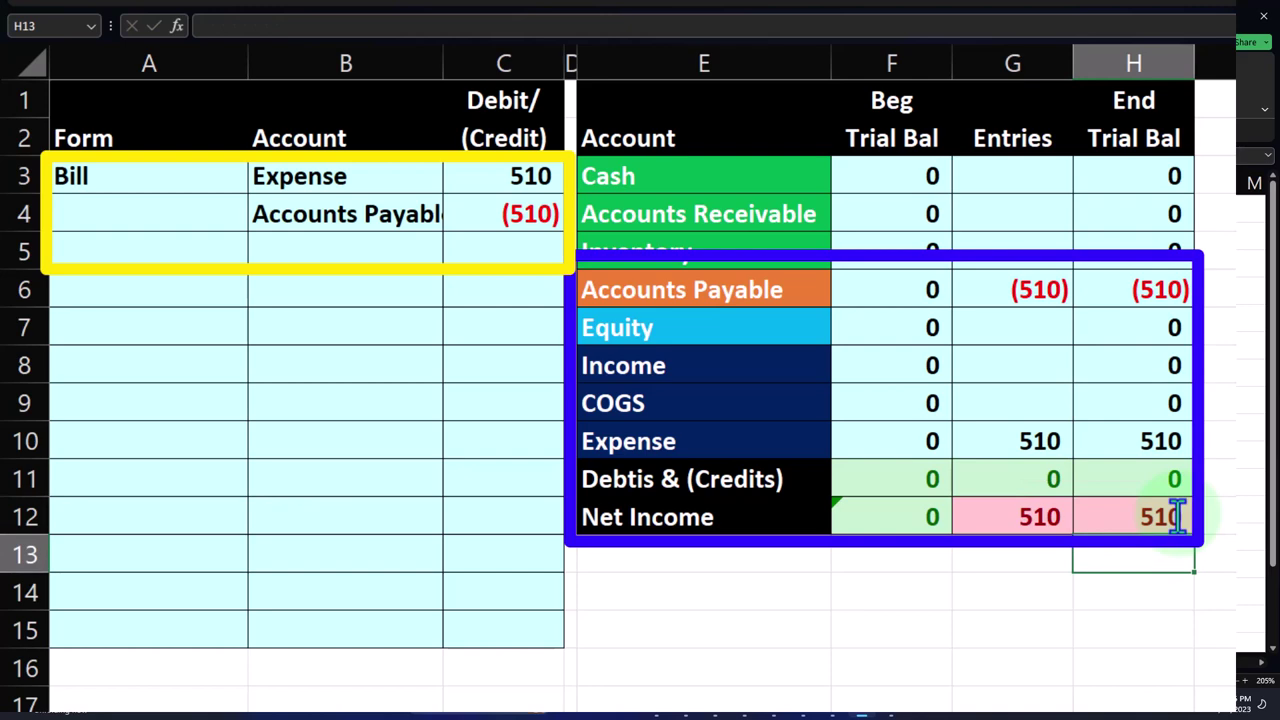
click(864, 705)
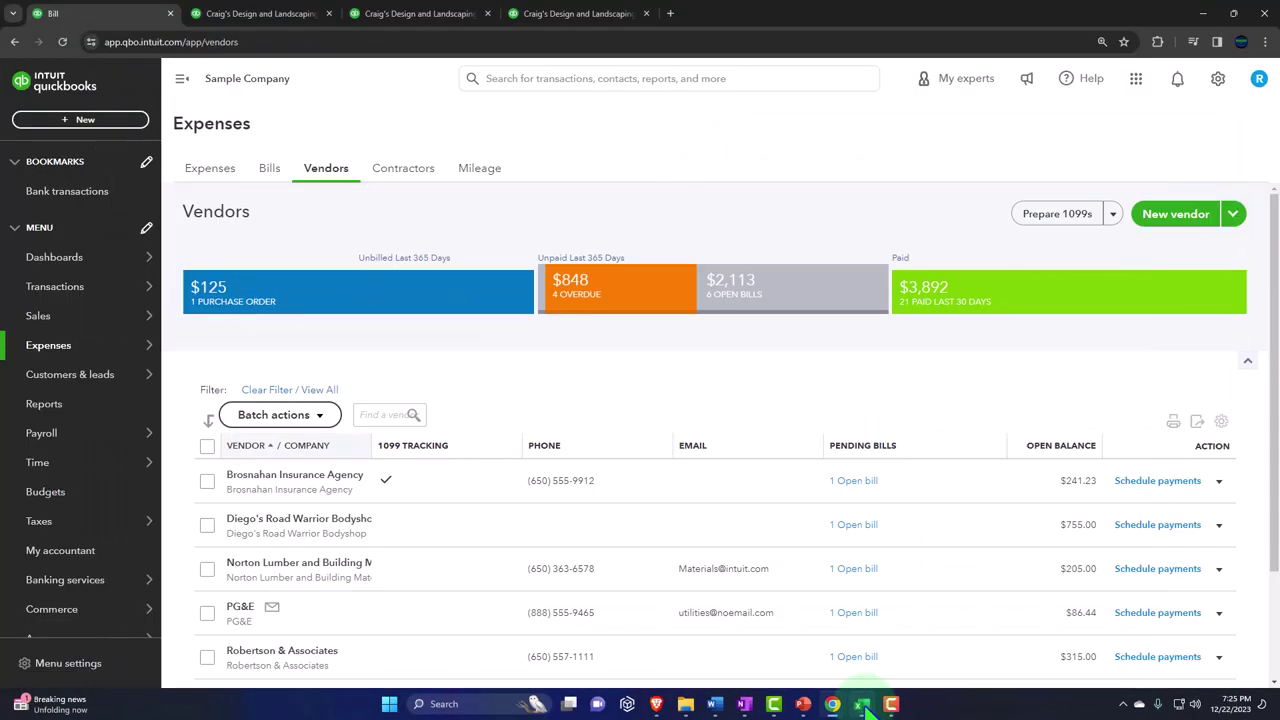
click(865, 705)
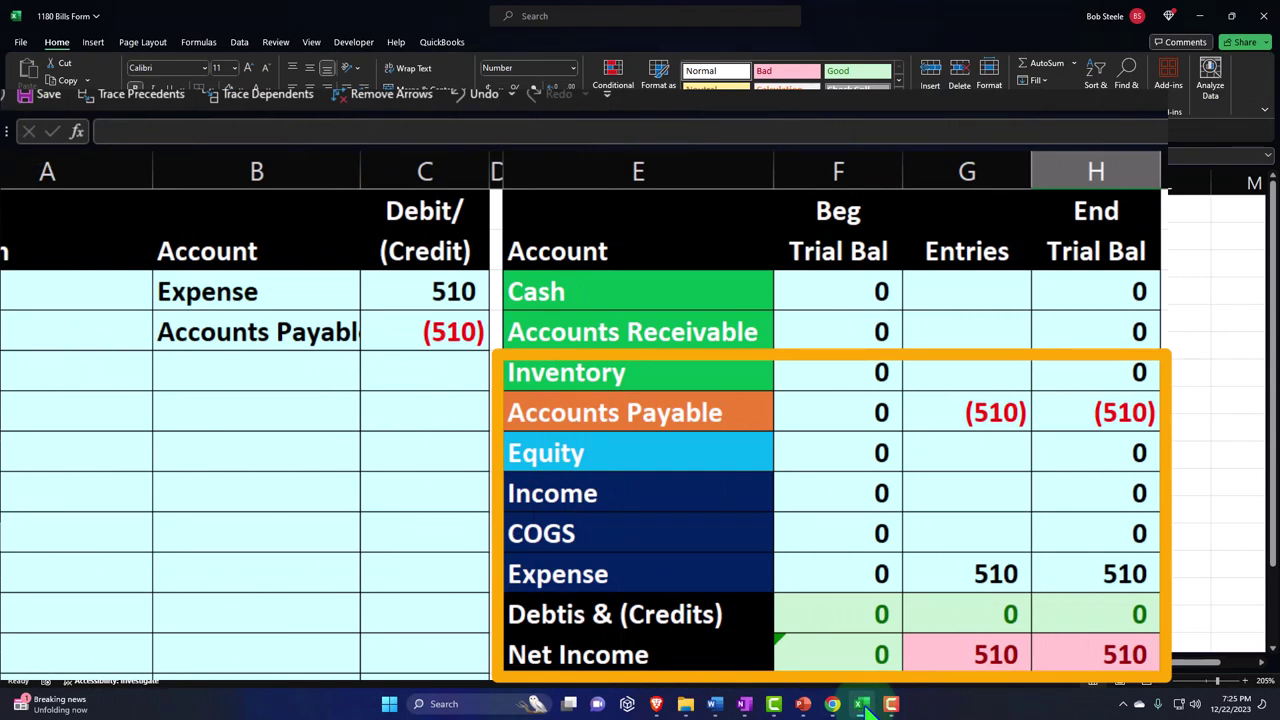
drag(1006, 414, 1080, 412)
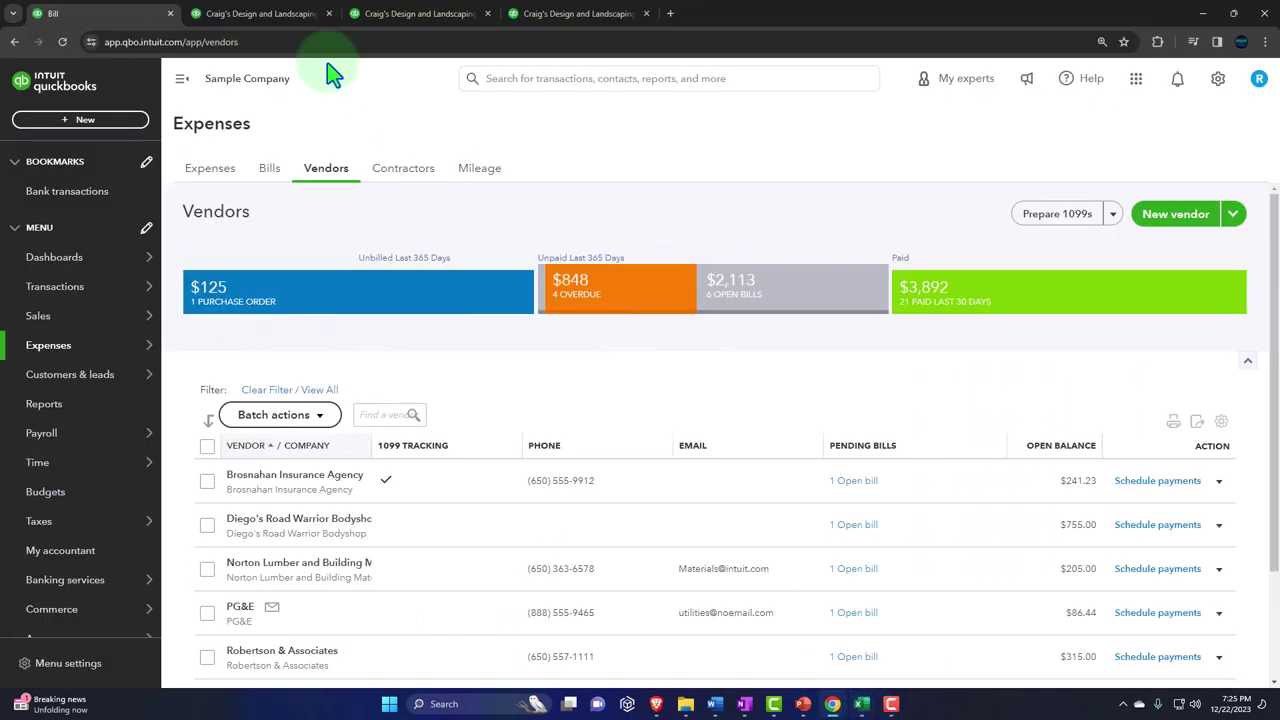
- Switch to QuickBooks Online and run the Balance Sheet report for 01/01/2024 to 12/31/2024
click(262, 14)
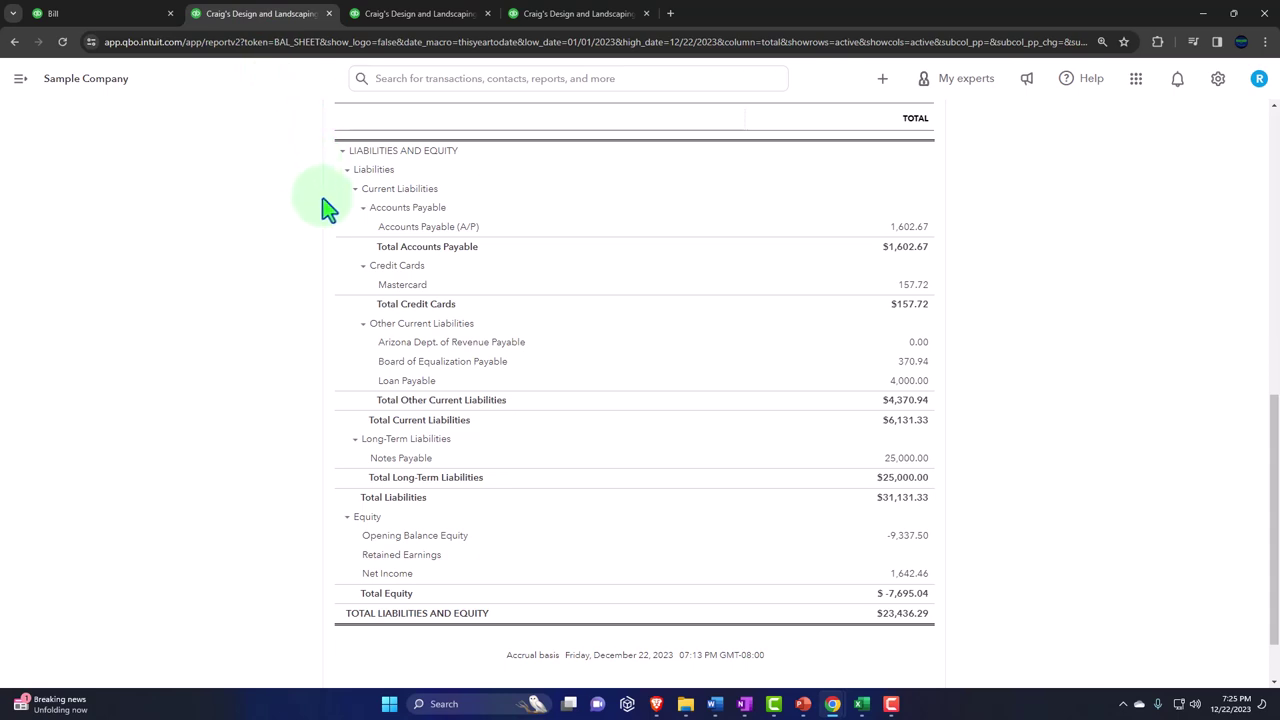
scroll(329, 212, up, 7)
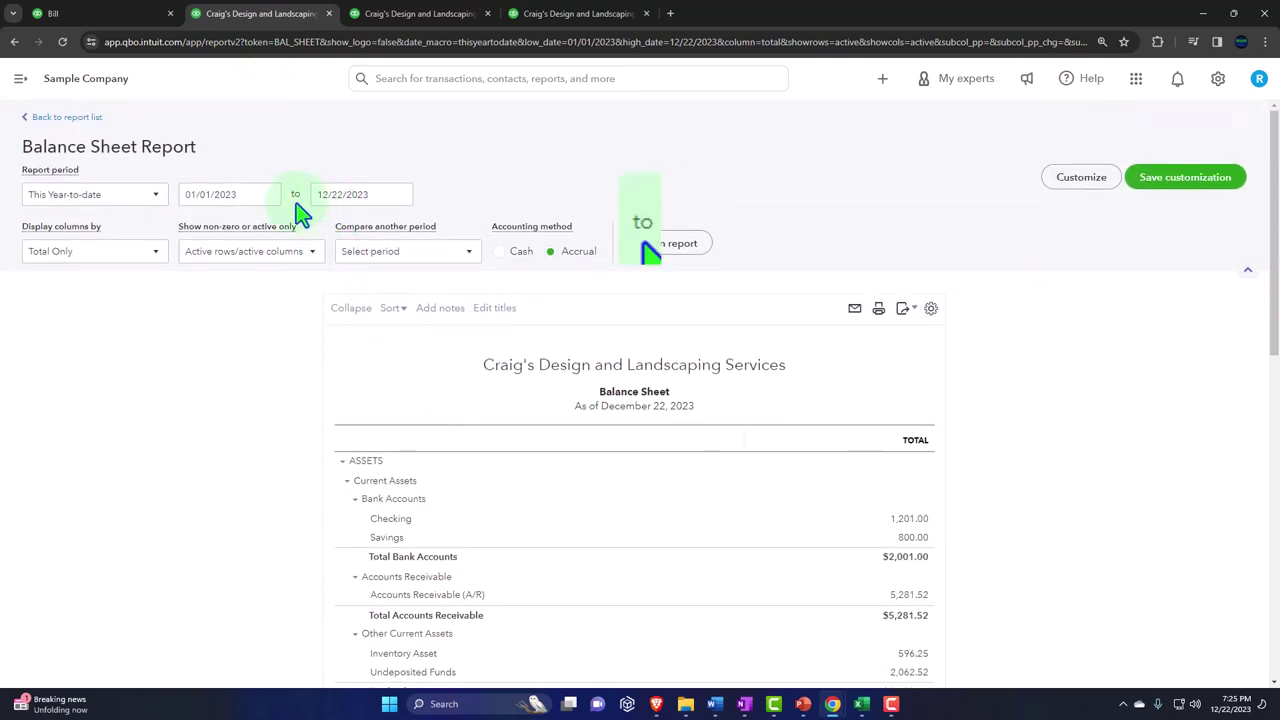
drag(243, 194, 75, 160)
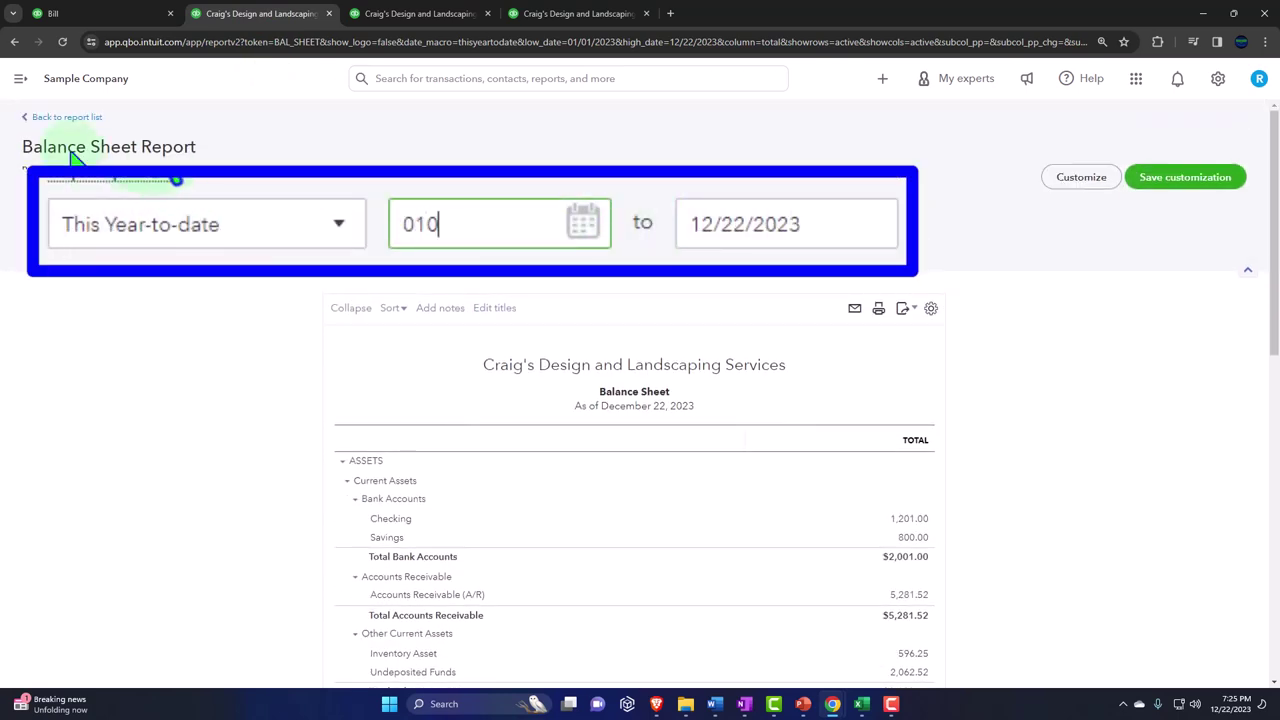
key(Tab)
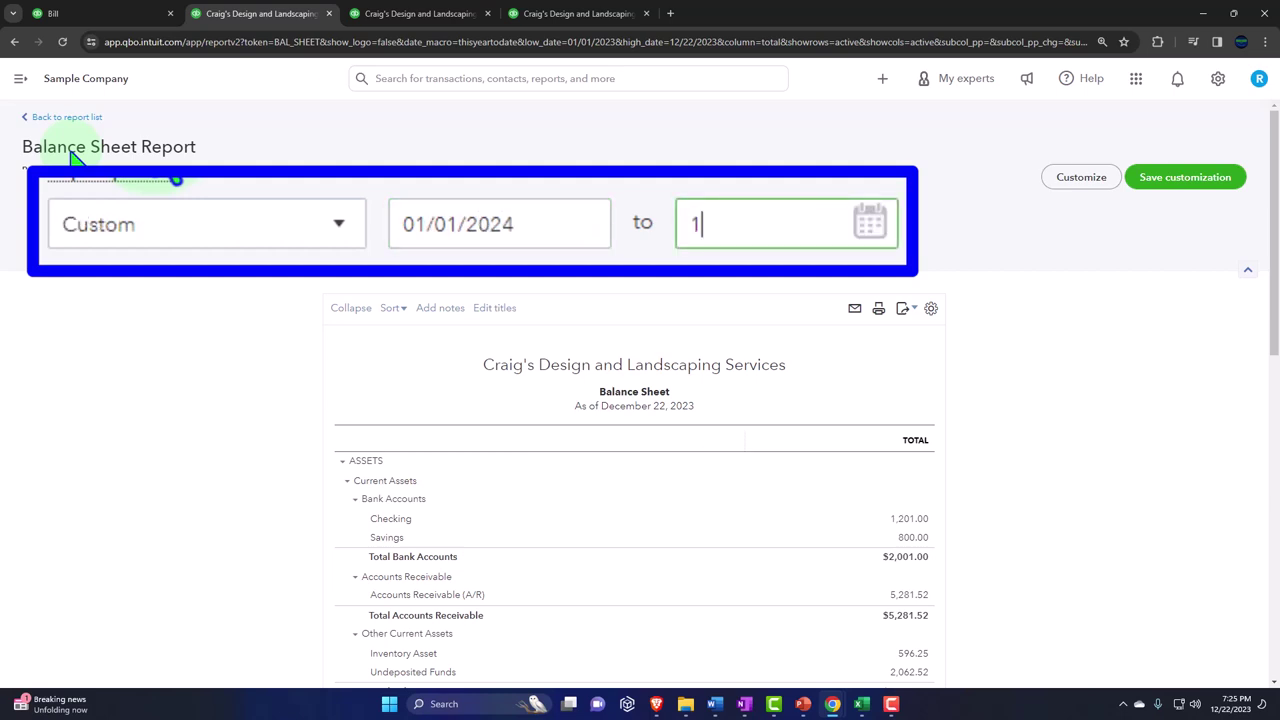
text(123124)
key(Tab)
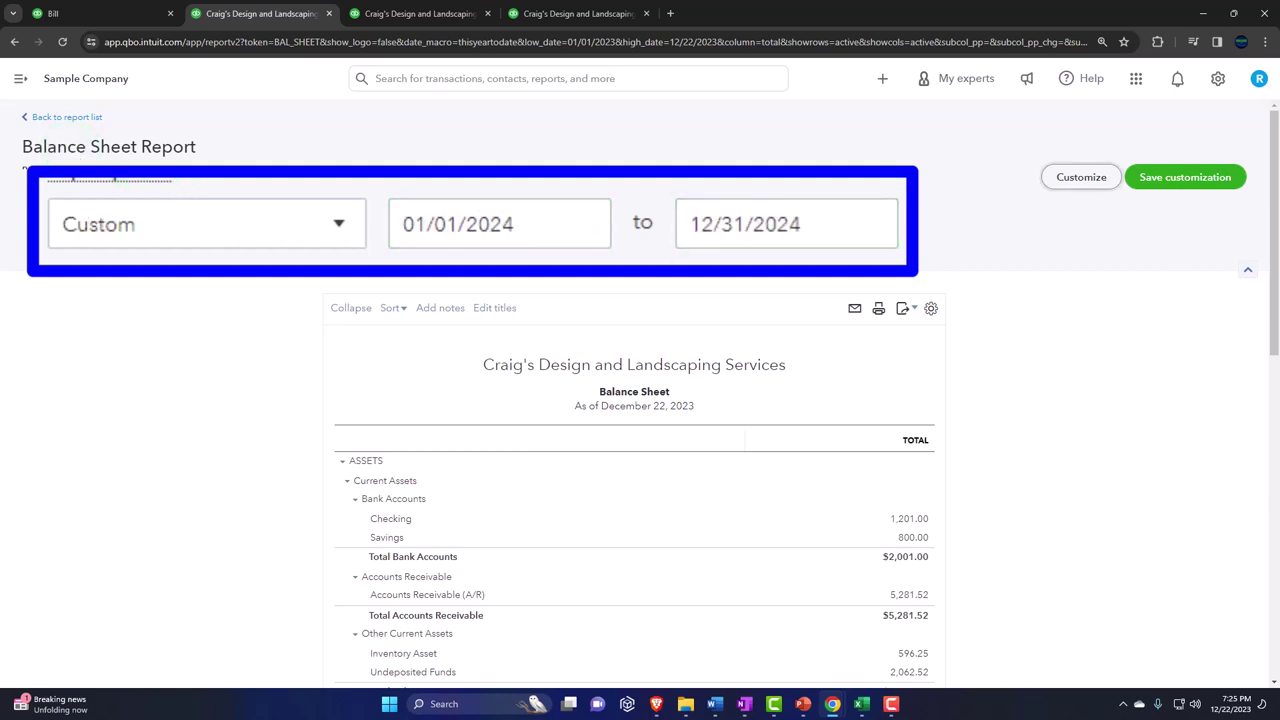
click(672, 243)
scroll(266, 394, down, 2)
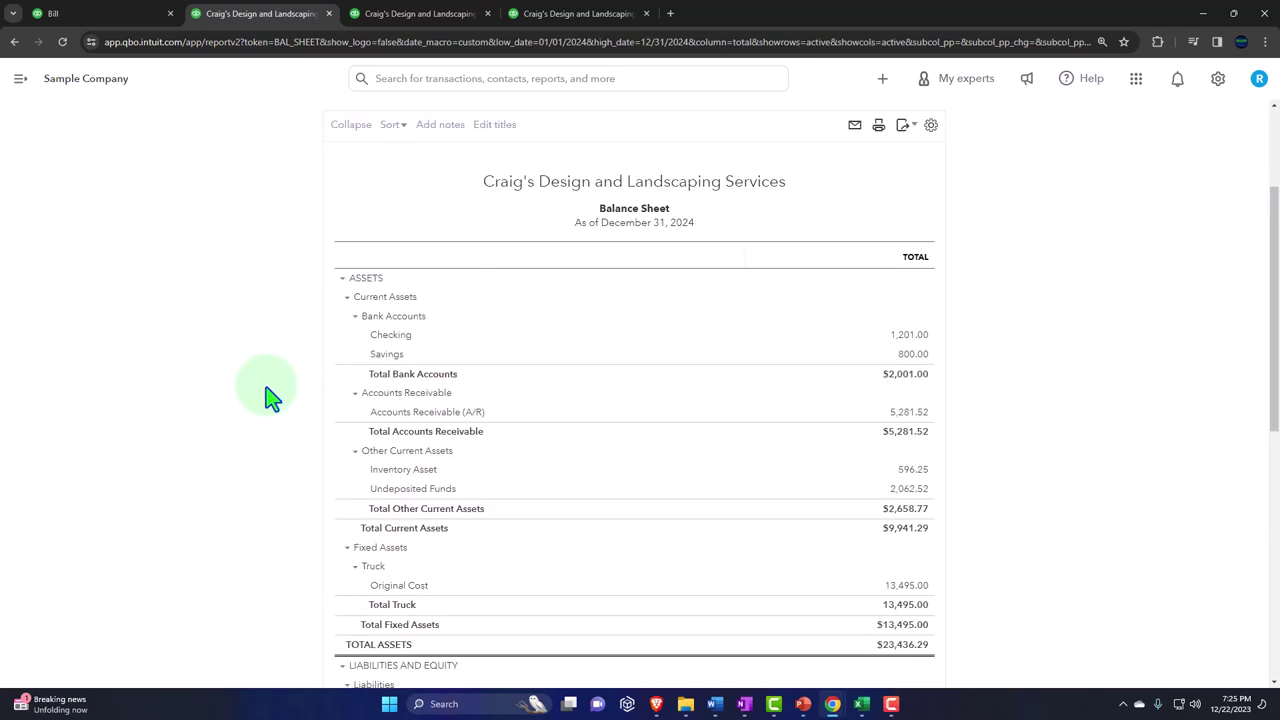
- Drill into Accounts Payable (A/P) on the balance sheet and open the bill from its transaction report
key(ctrl+plus)
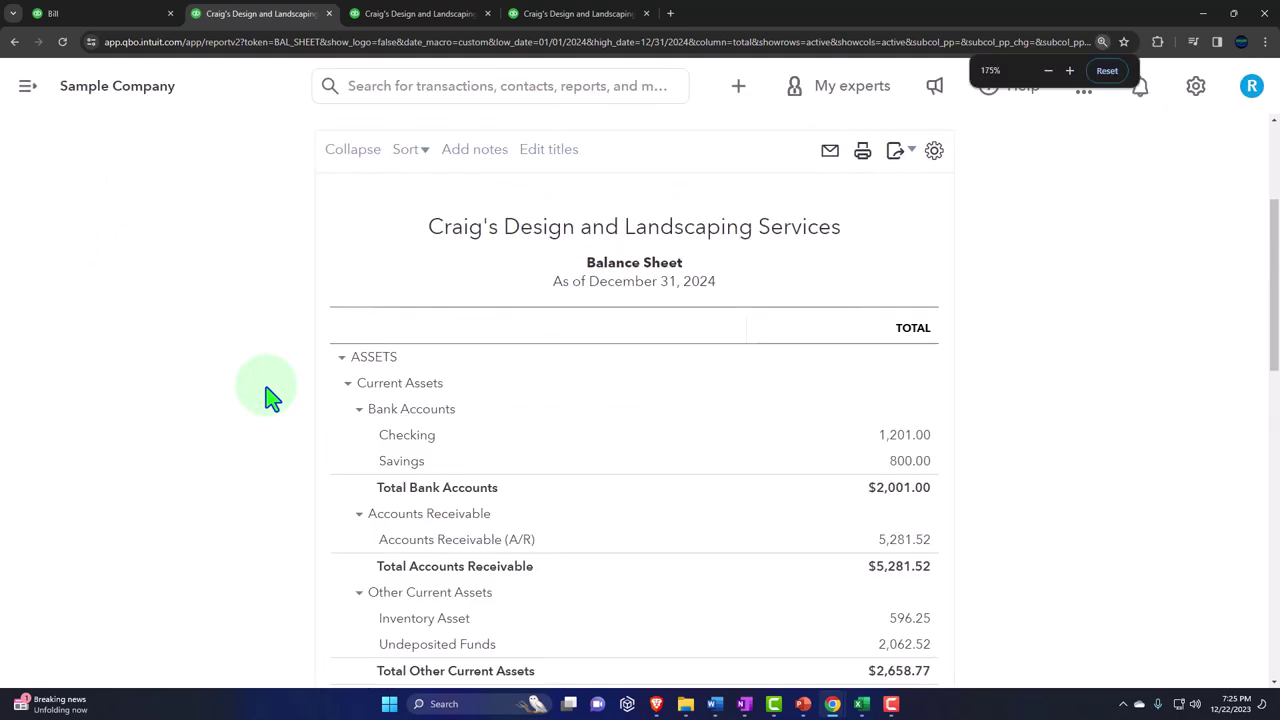
scroll(270, 395, down, 5)
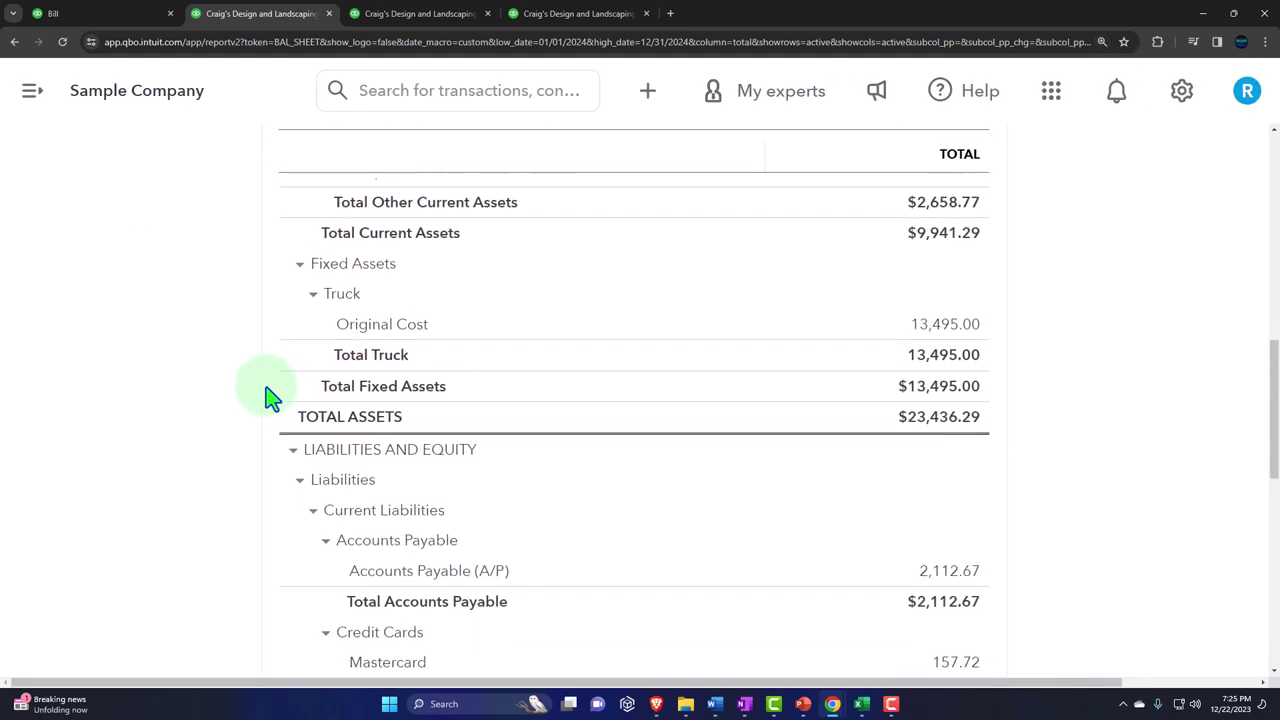
scroll(270, 395, down, 3)
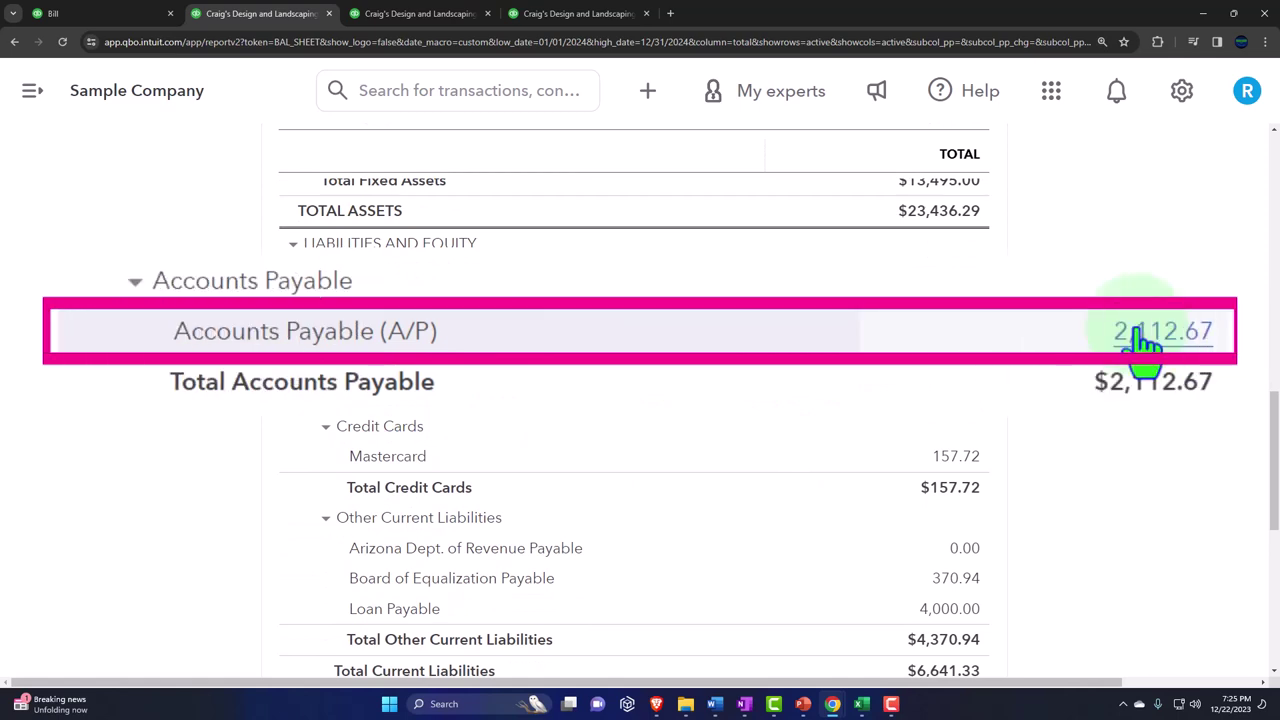
click(1140, 340)
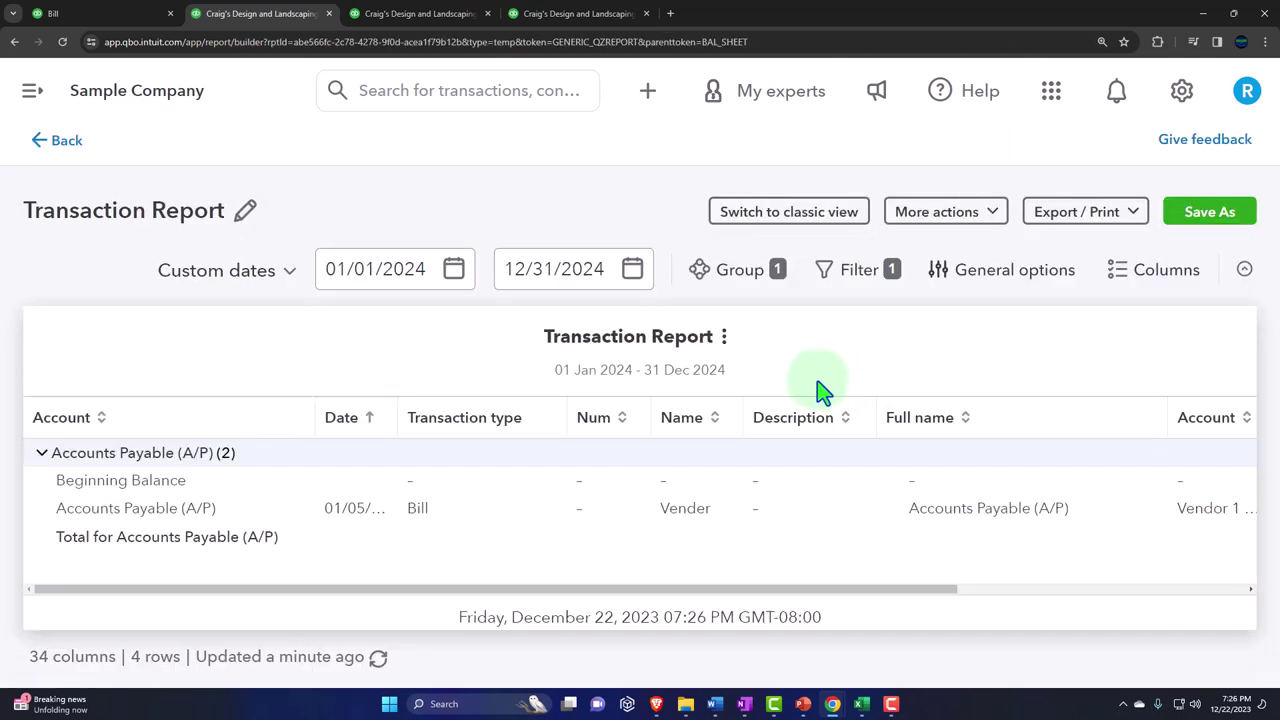
key(ctrl+minus)
key(ctrl+minus)
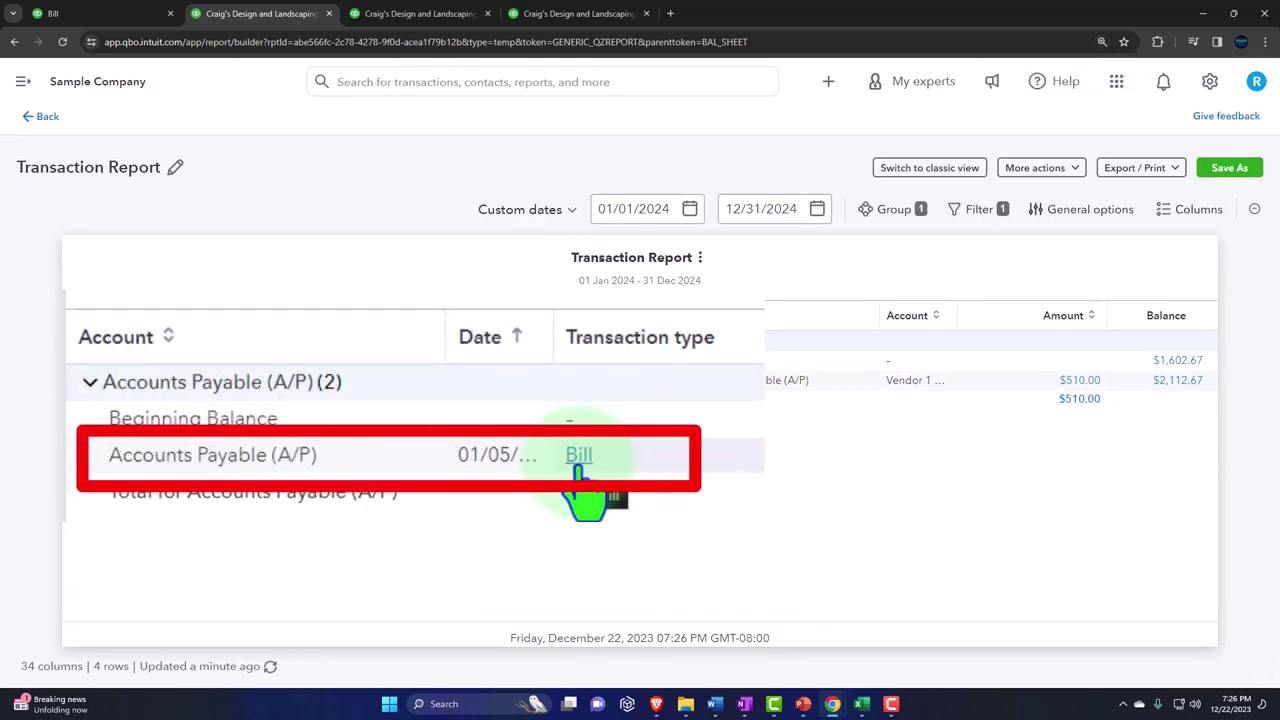
click(1082, 386)
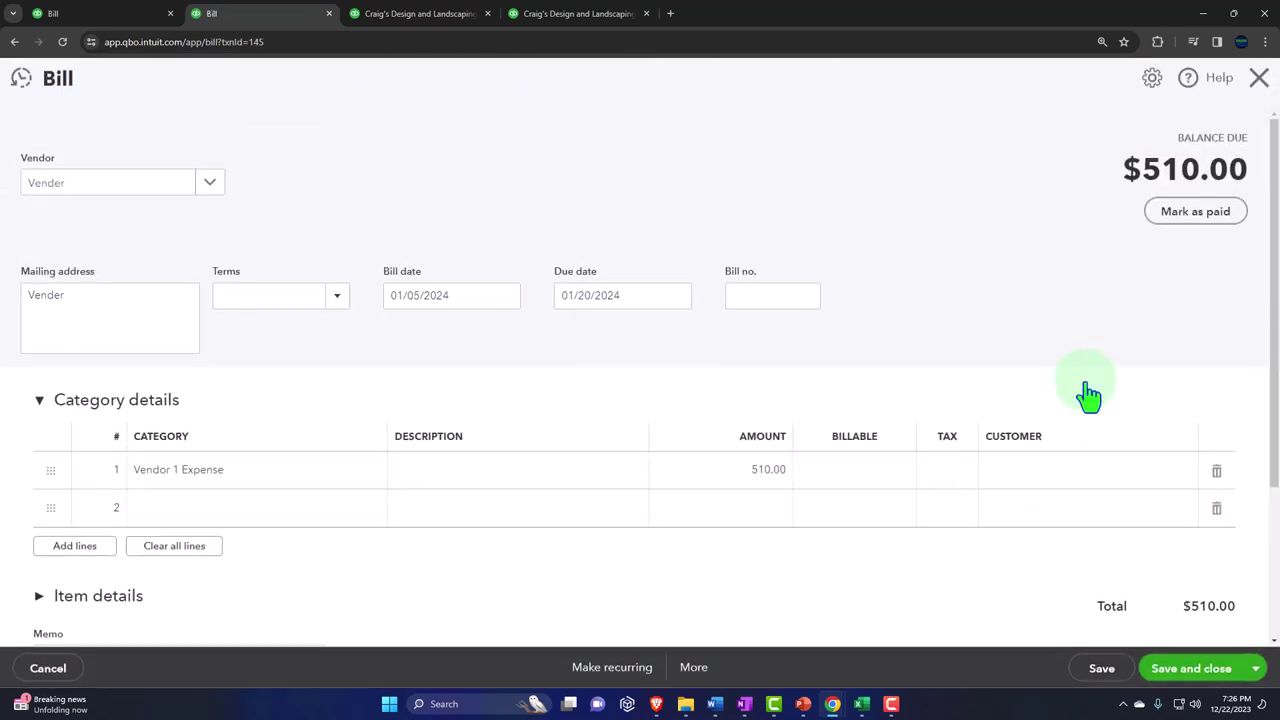
- Review the bill's category details, close it, and return from the transaction report to the Balance Sheet report
scroll(437, 220, down, 3)
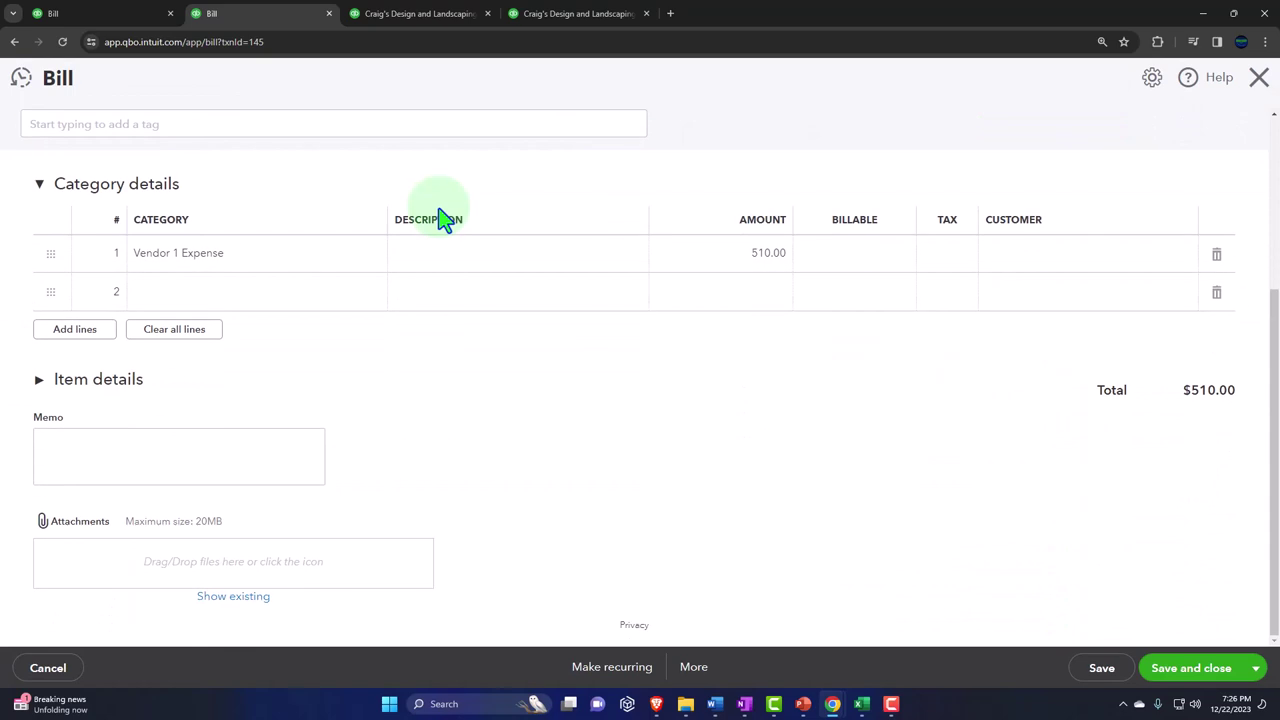
click(1259, 80)
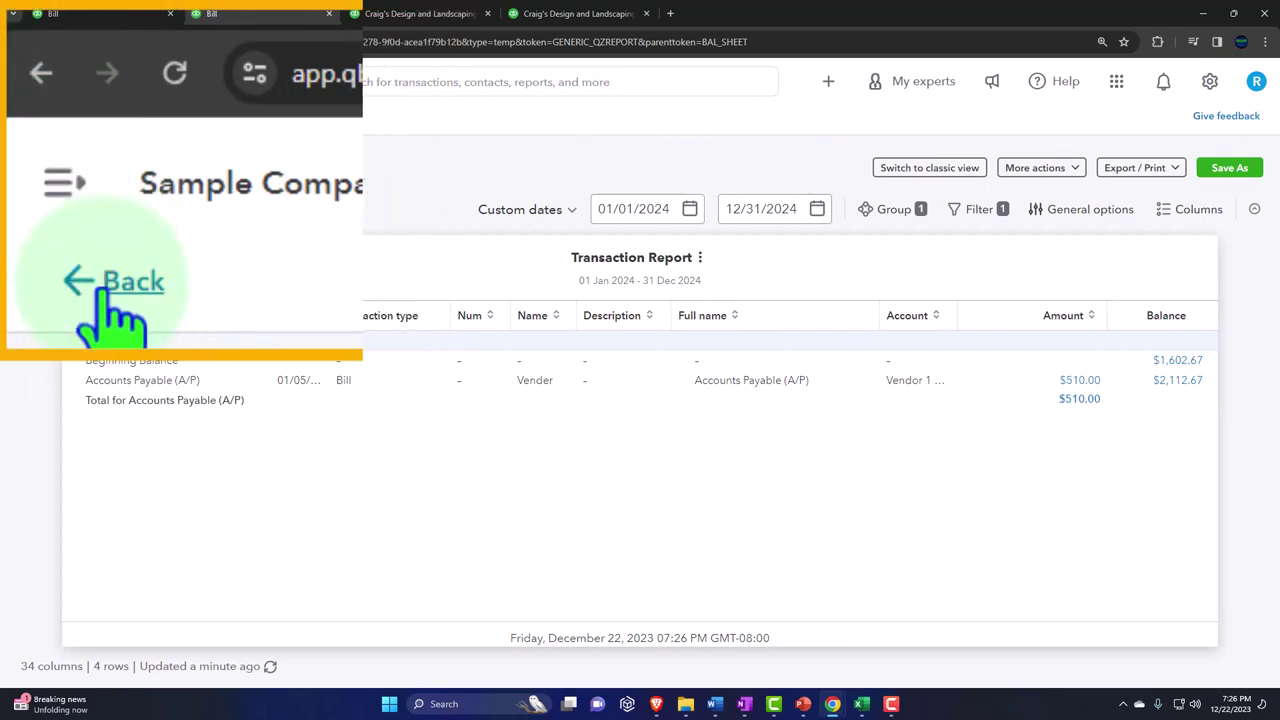
click(38, 119)
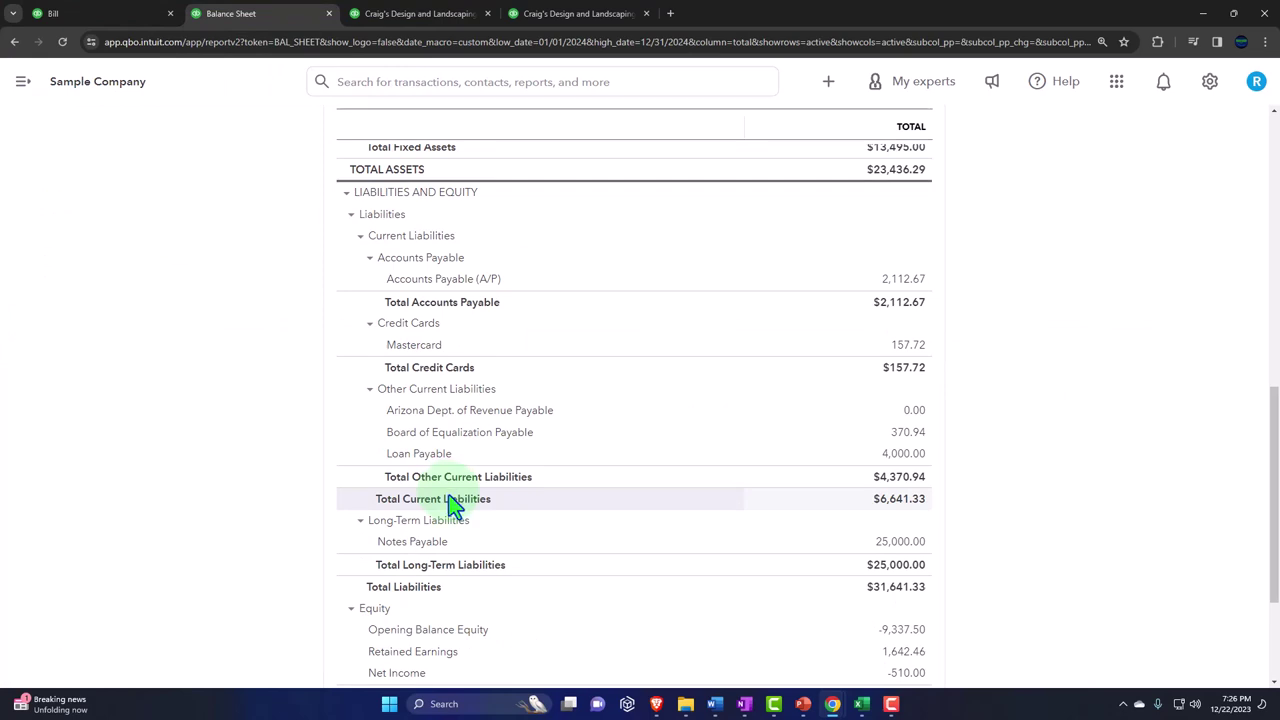
scroll(450, 505, up, 10)
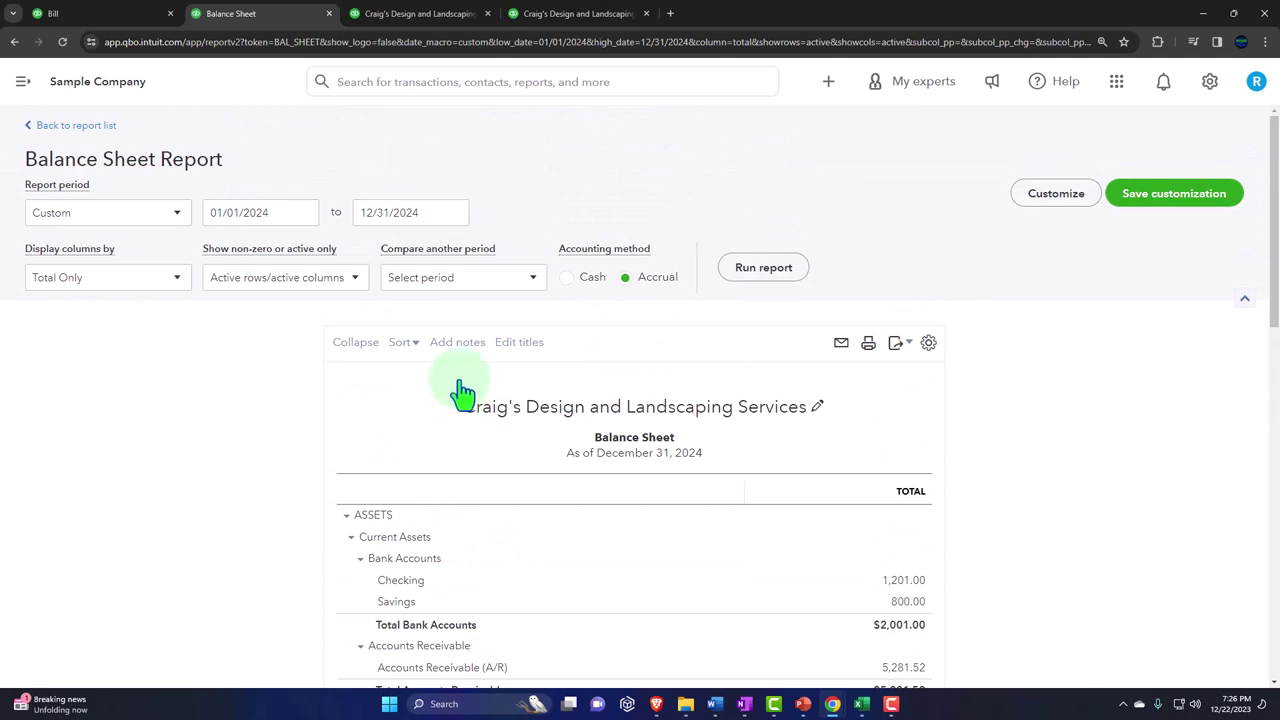
- Switch to the Profit and Loss report and collapse the navigation menu
click(419, 28)
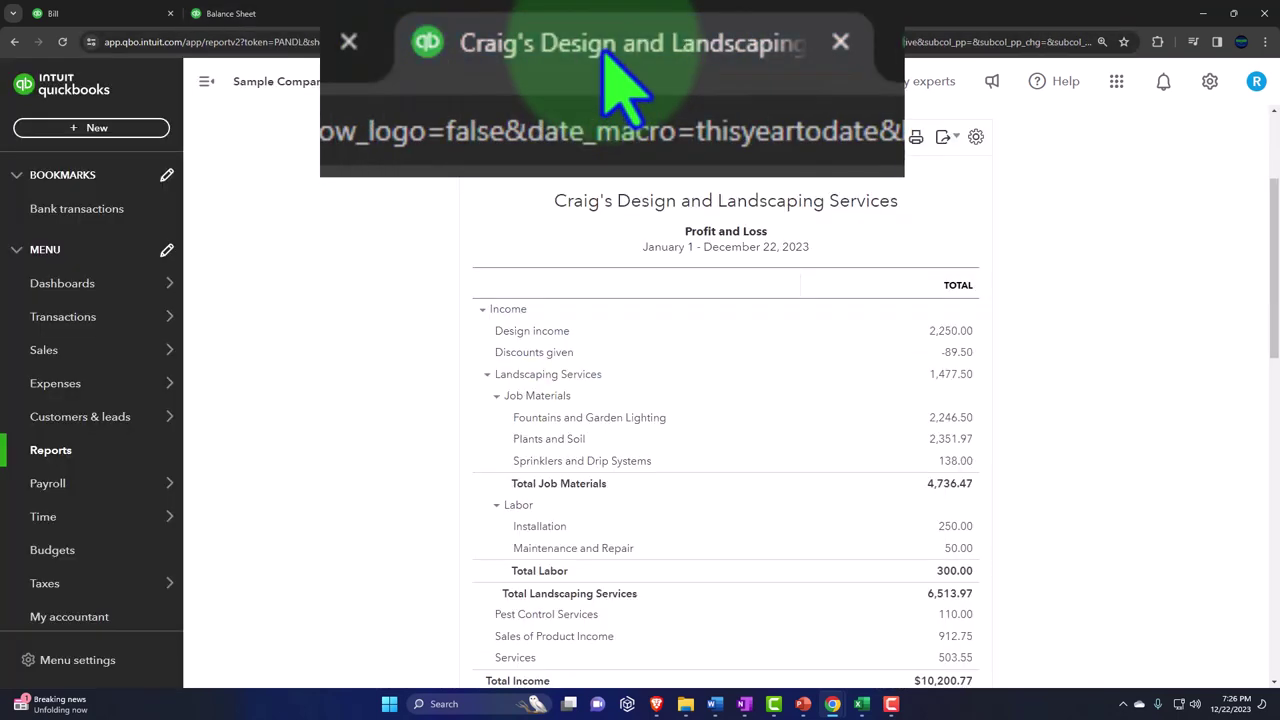
click(206, 90)
key(ctrl+plus)
key(ctrl+plus)
key(ctrl+plus)
key(ctrl+plus)
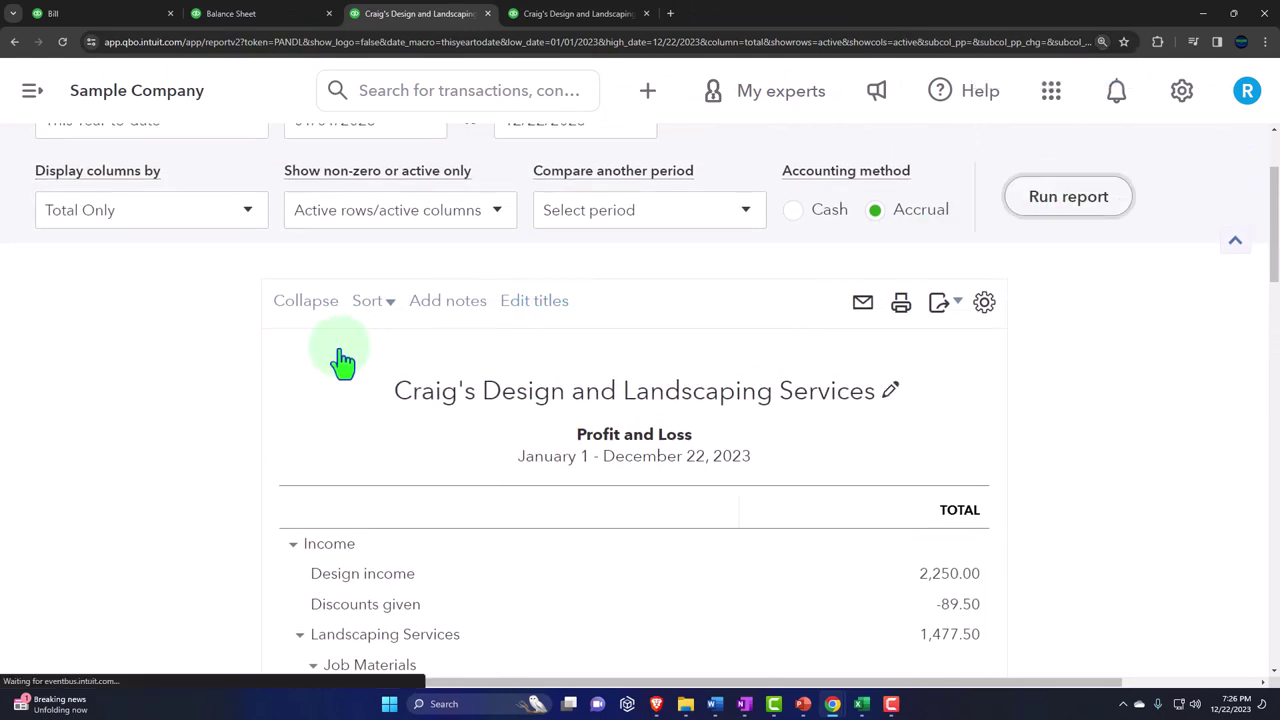
- Run the Profit and Loss report for 01/01/2024 to 12/31/2024 and review its Vendor 1 Expense line
scroll(230, 413, down, 1)
scroll(217, 411, down, 1)
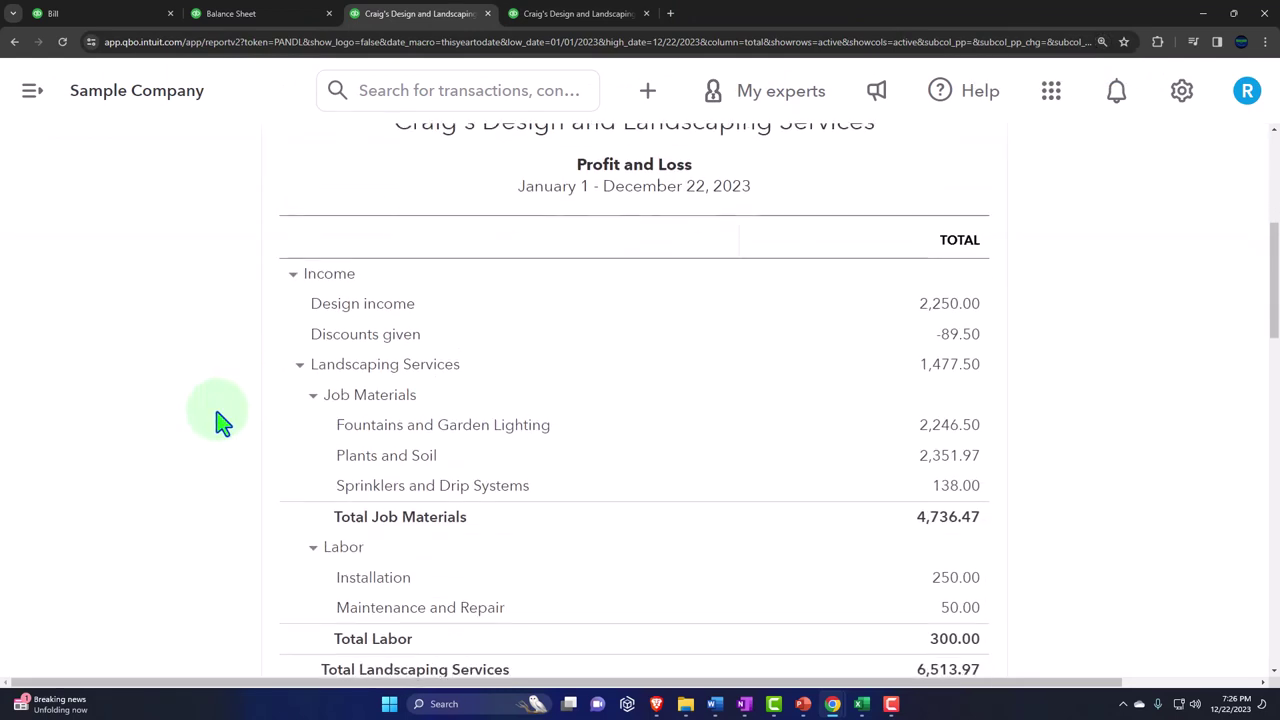
scroll(222, 420, down, 5)
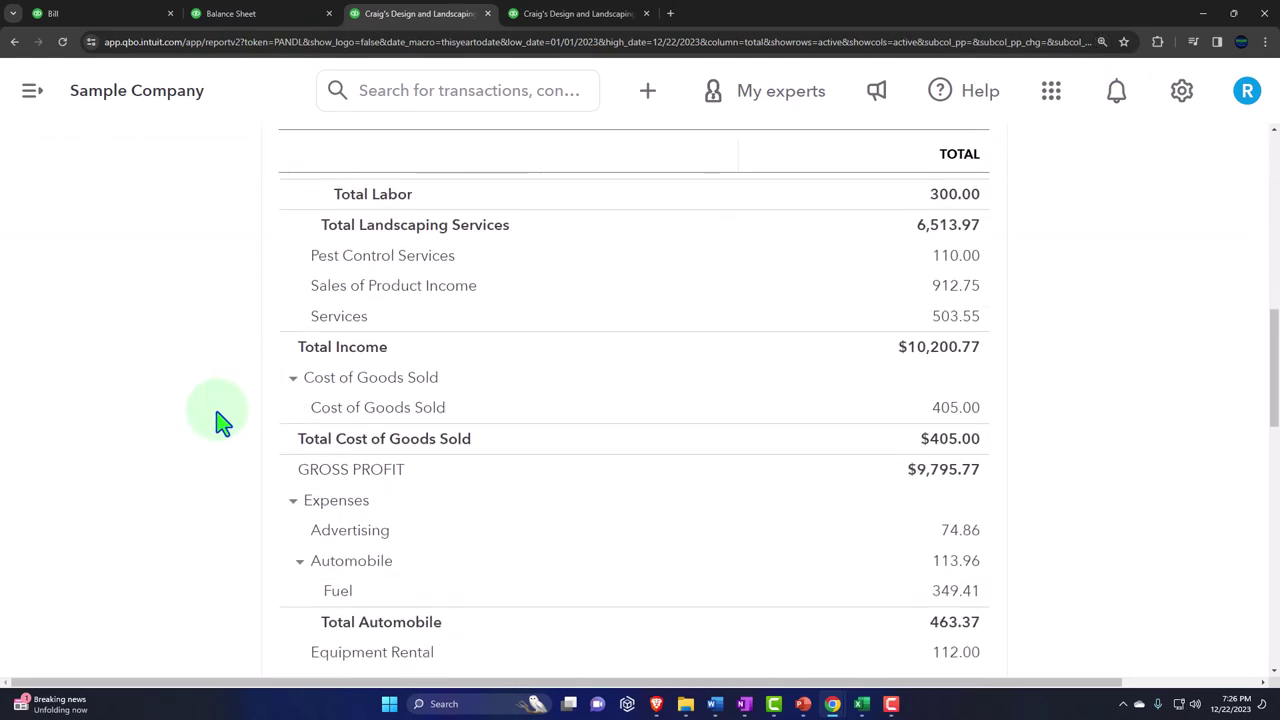
scroll(222, 420, down, 7)
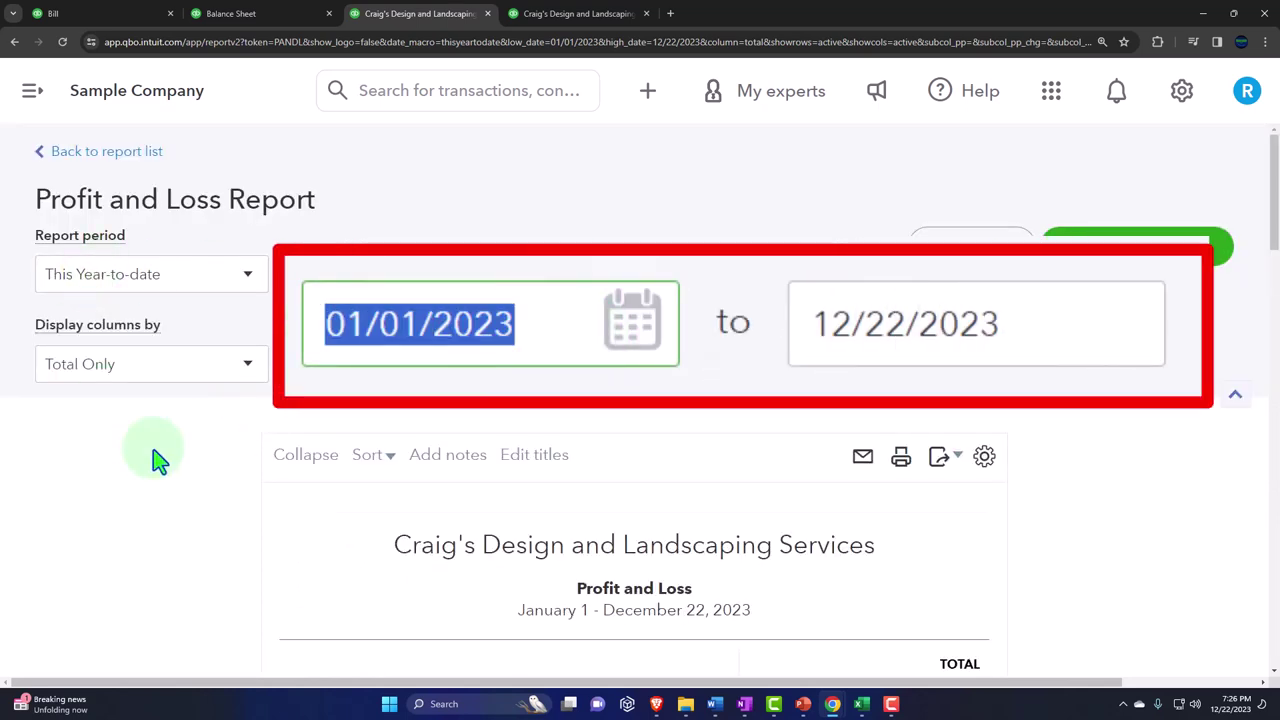
text(01/01/2024)
key(Tab)
text(12)
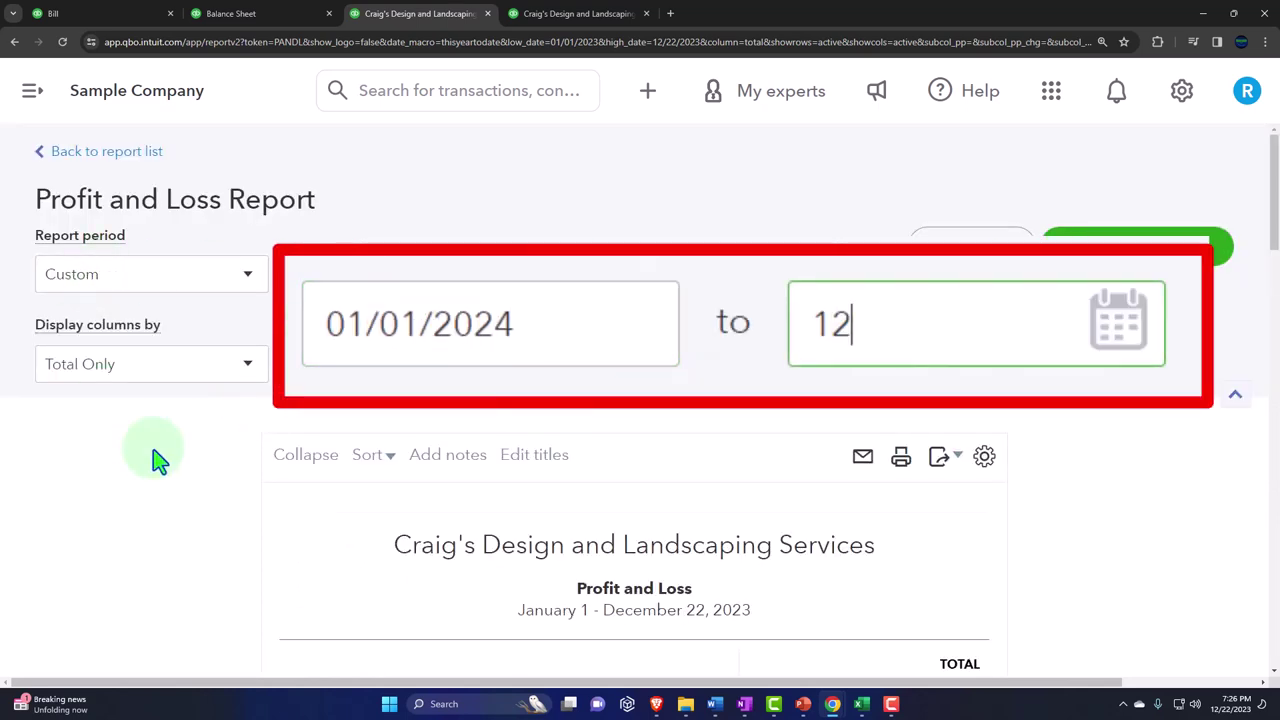
text(/31/2024)
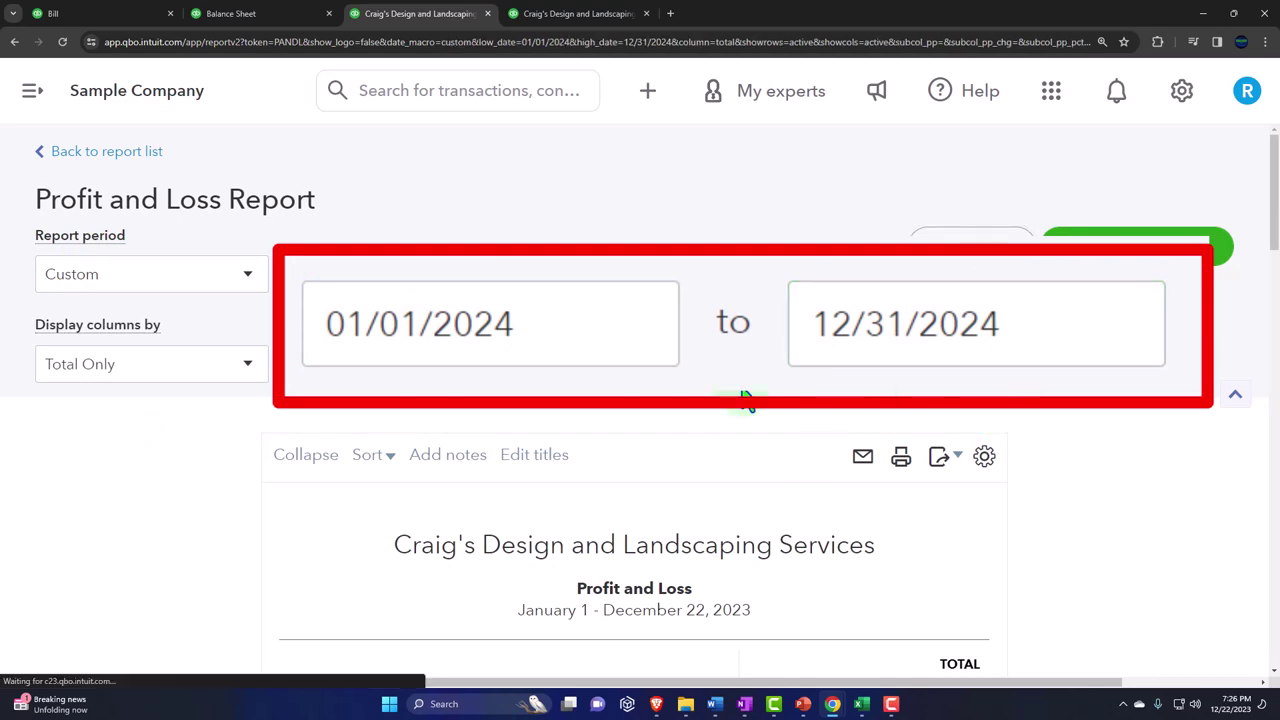
scroll(300, 478, down, 4)
scroll(330, 455, down, 2)
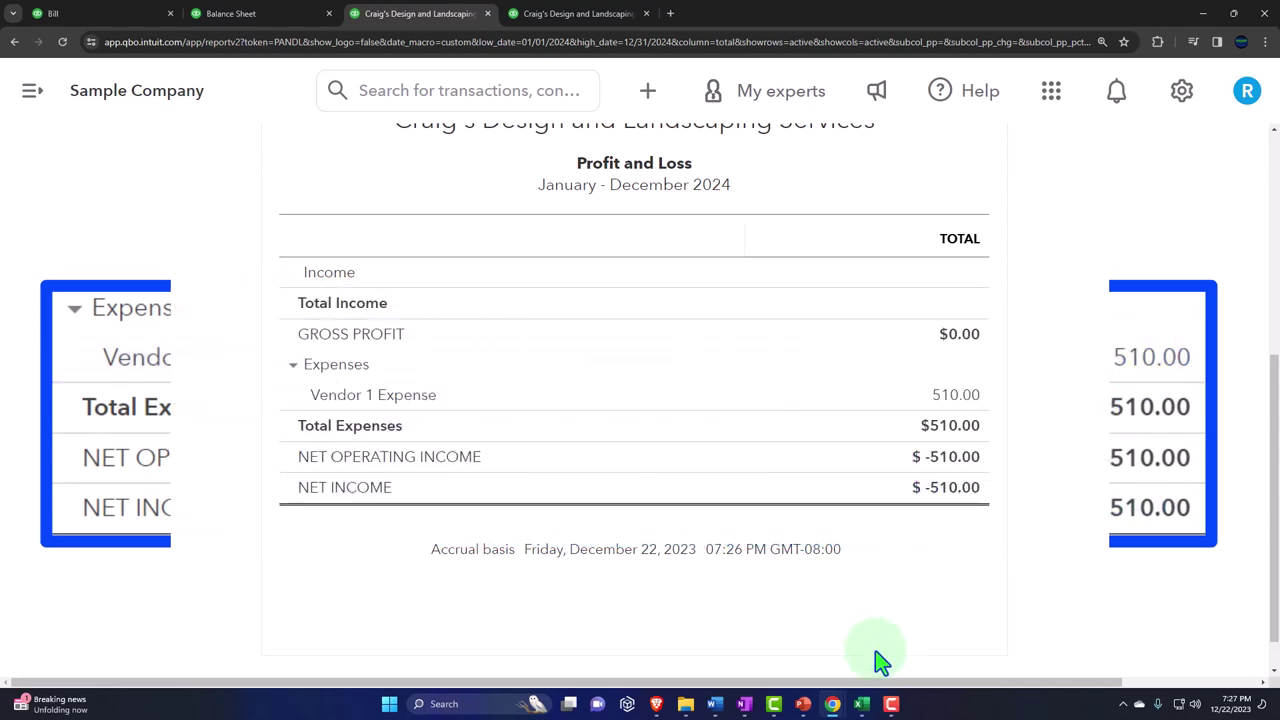
- Check the Accounts Payable entry in the Excel worksheet and compare it with Accounts Payable (A/P) on the QuickBooks Balance Sheet
click(862, 704)
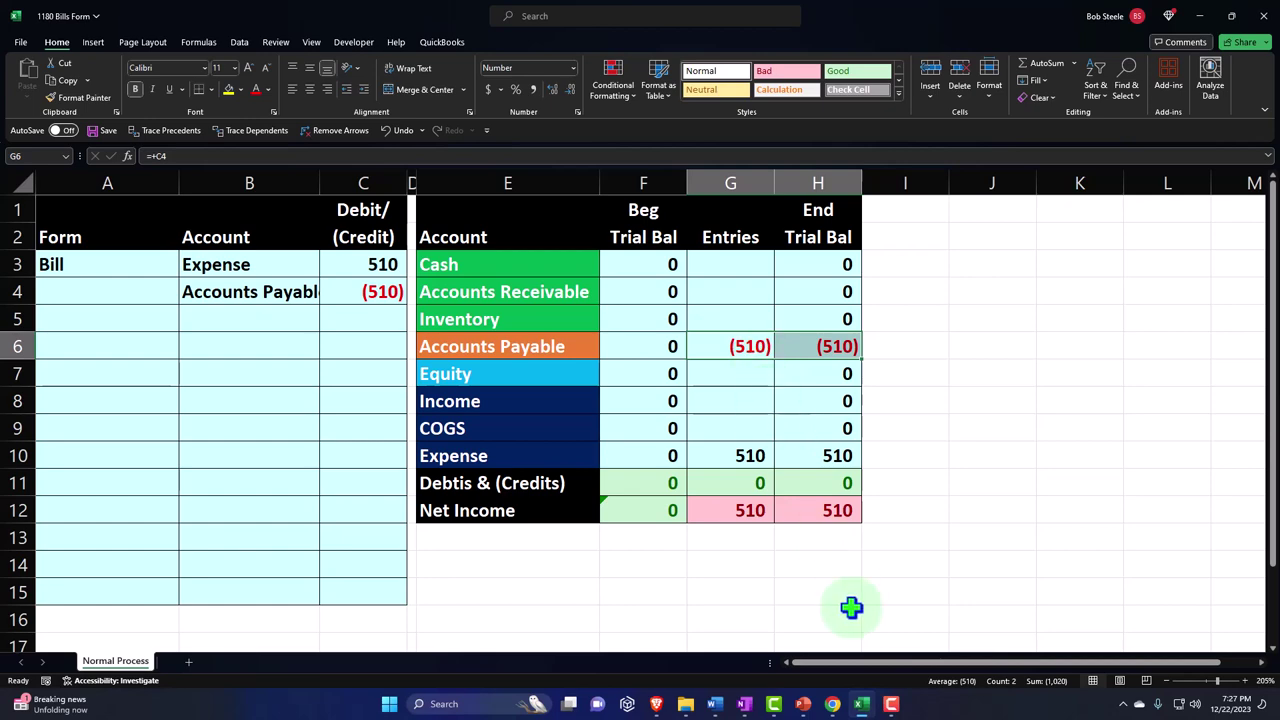
click(862, 706)
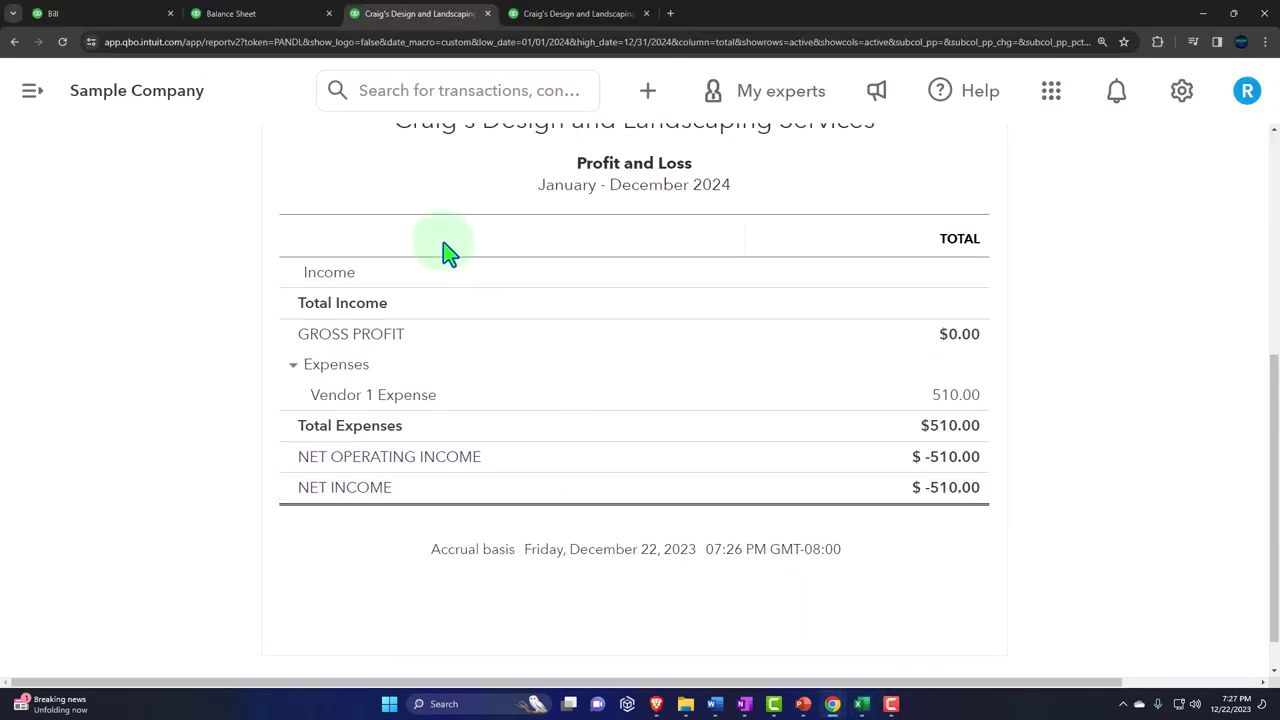
click(240, 14)
scroll(480, 437, down, 8)
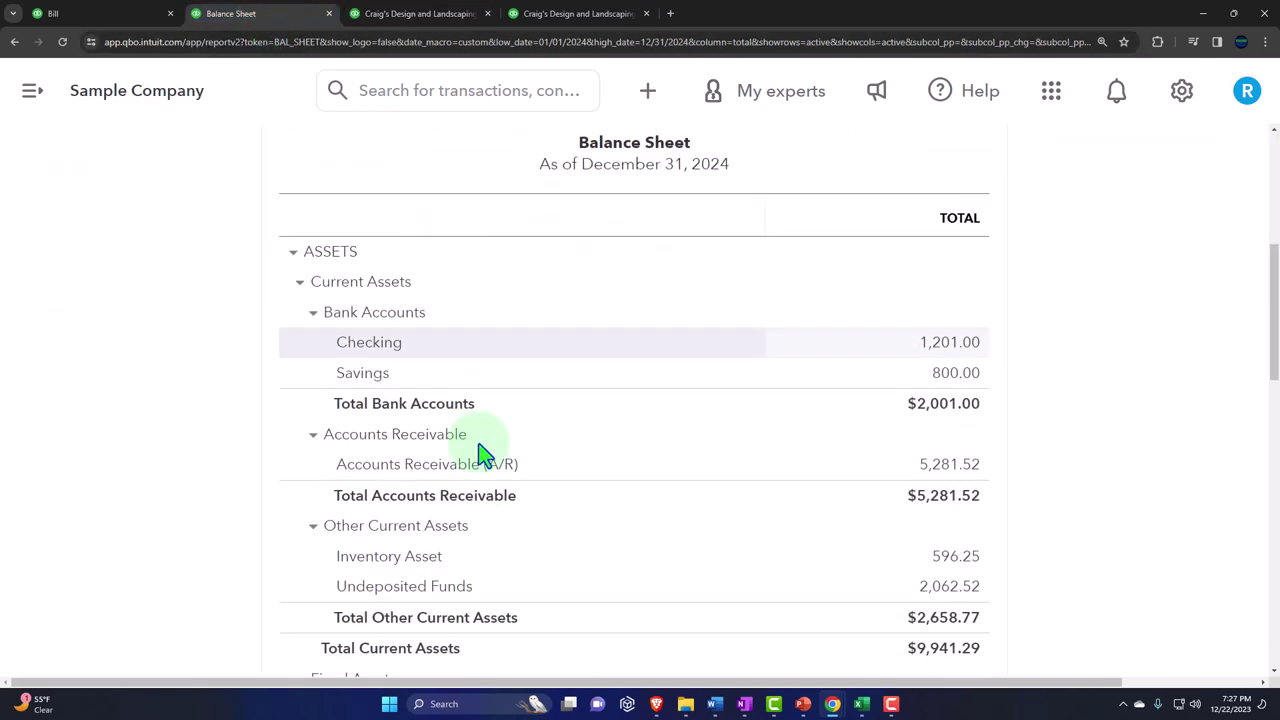
scroll(480, 450, down, 8)
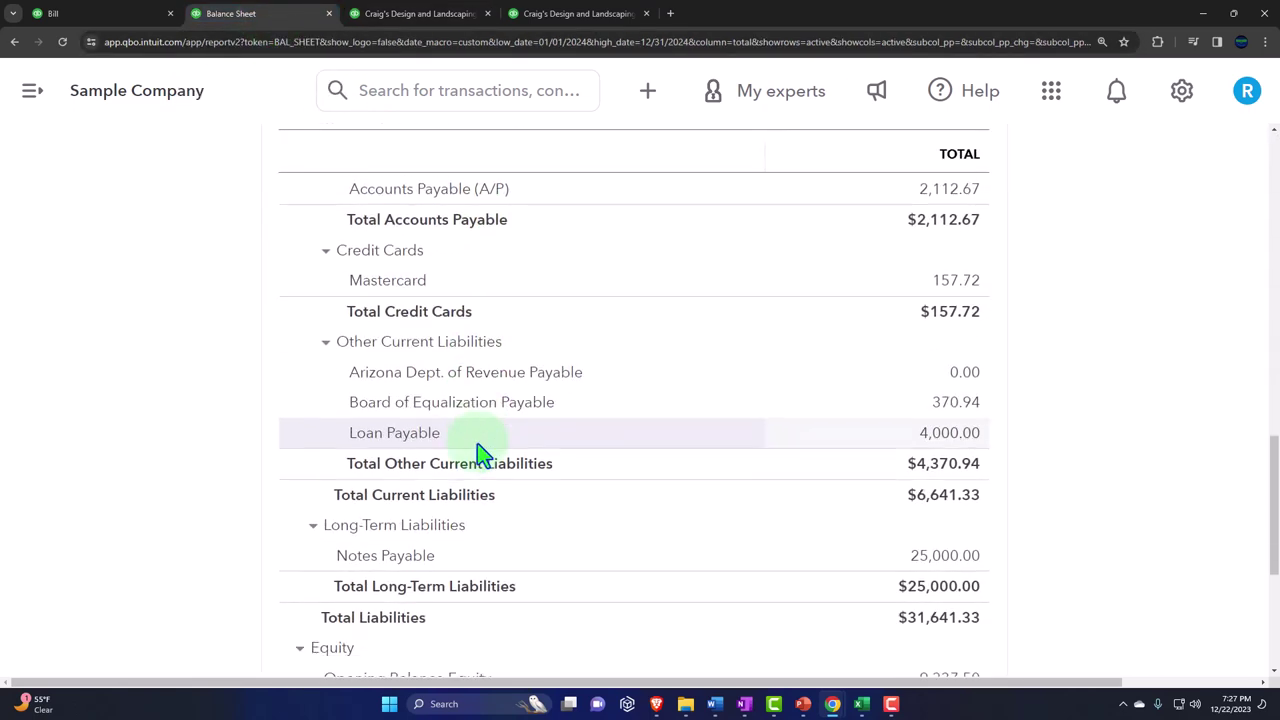
scroll(477, 443, up, 4)
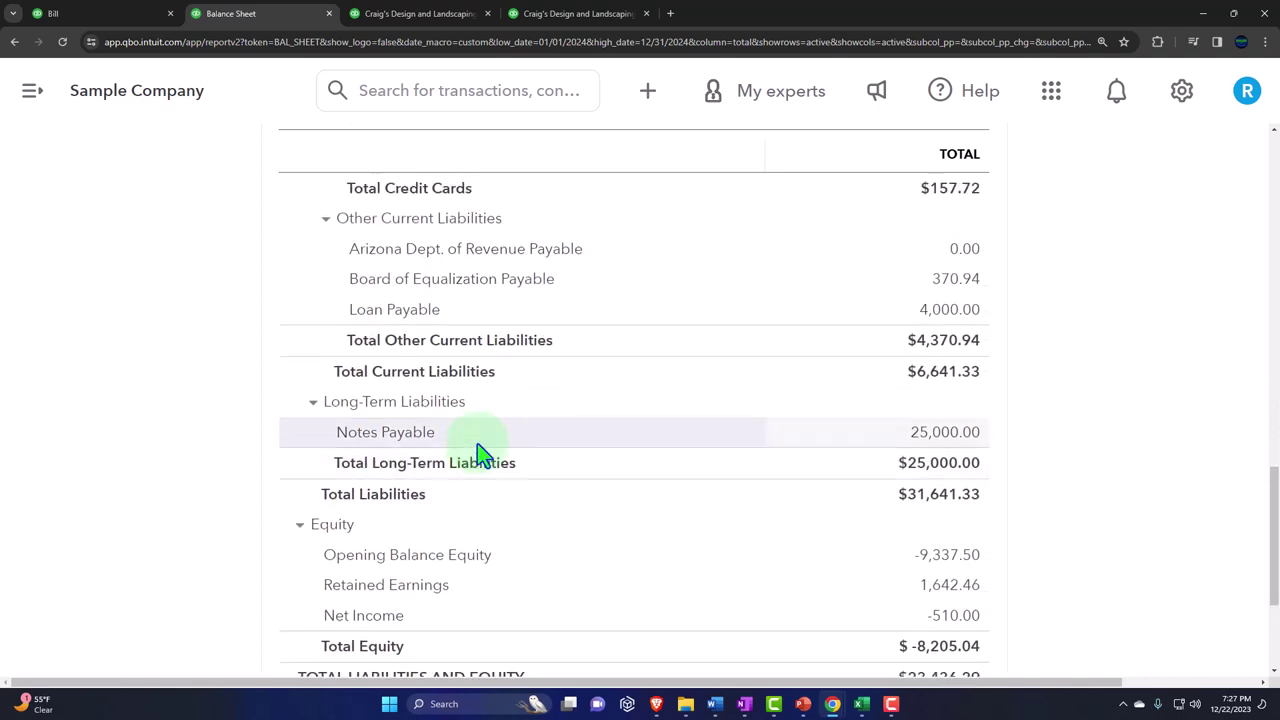
scroll(477, 443, up, 1)
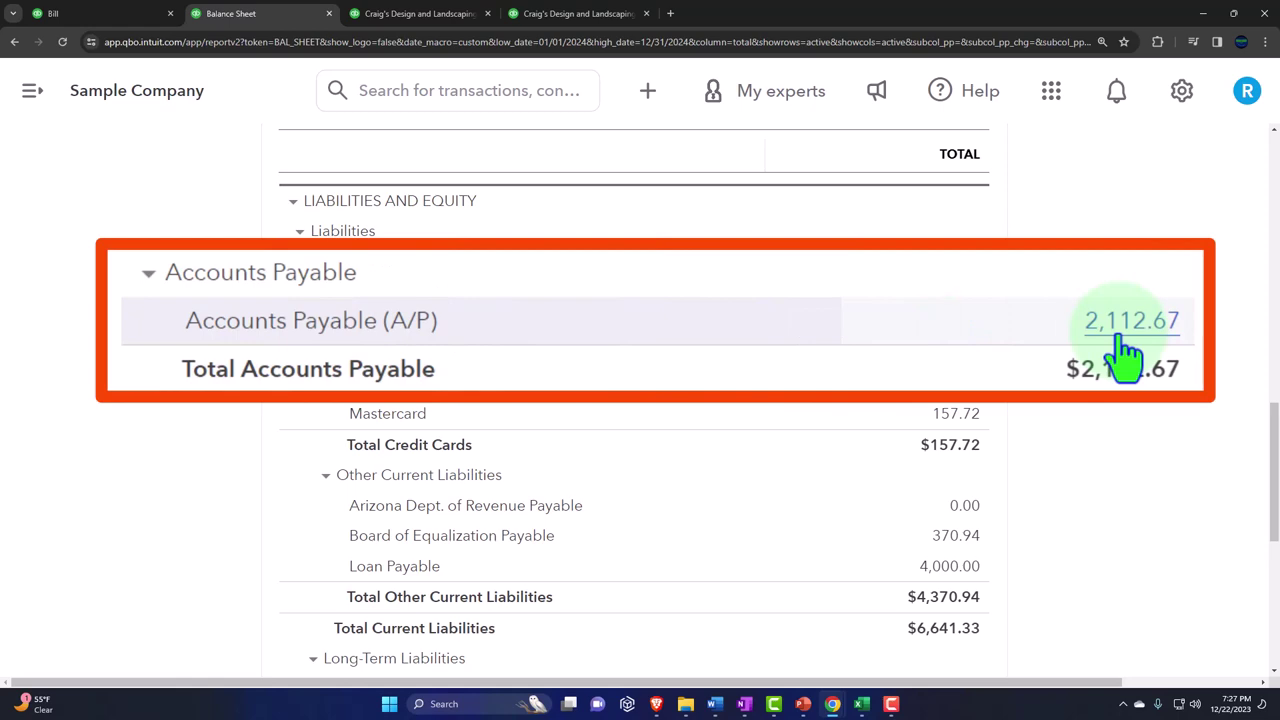
- Rerun the Vendor Balance Detail report for All Dates and examine the Vender bill and the report total
click(592, 18)
scroll(571, 330, up, 3)
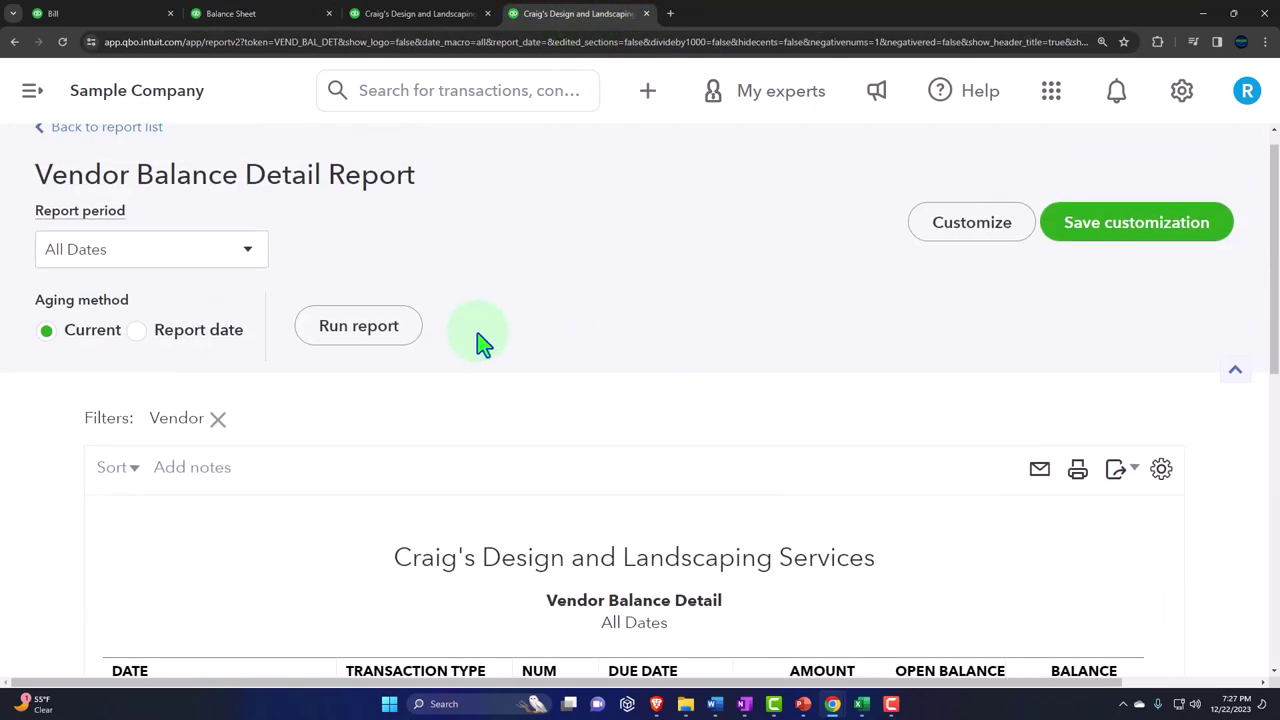
scroll(388, 345, down, 4)
scroll(380, 300, up, 2)
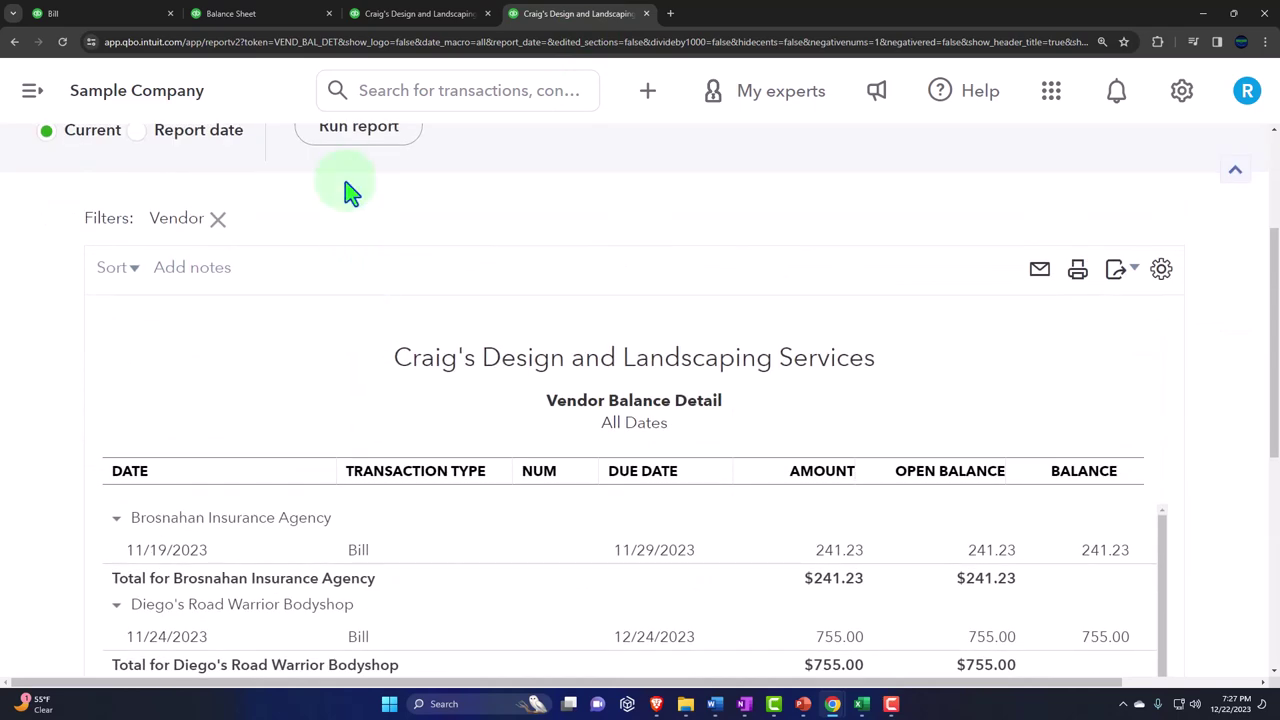
scroll(95, 478, down, 1)
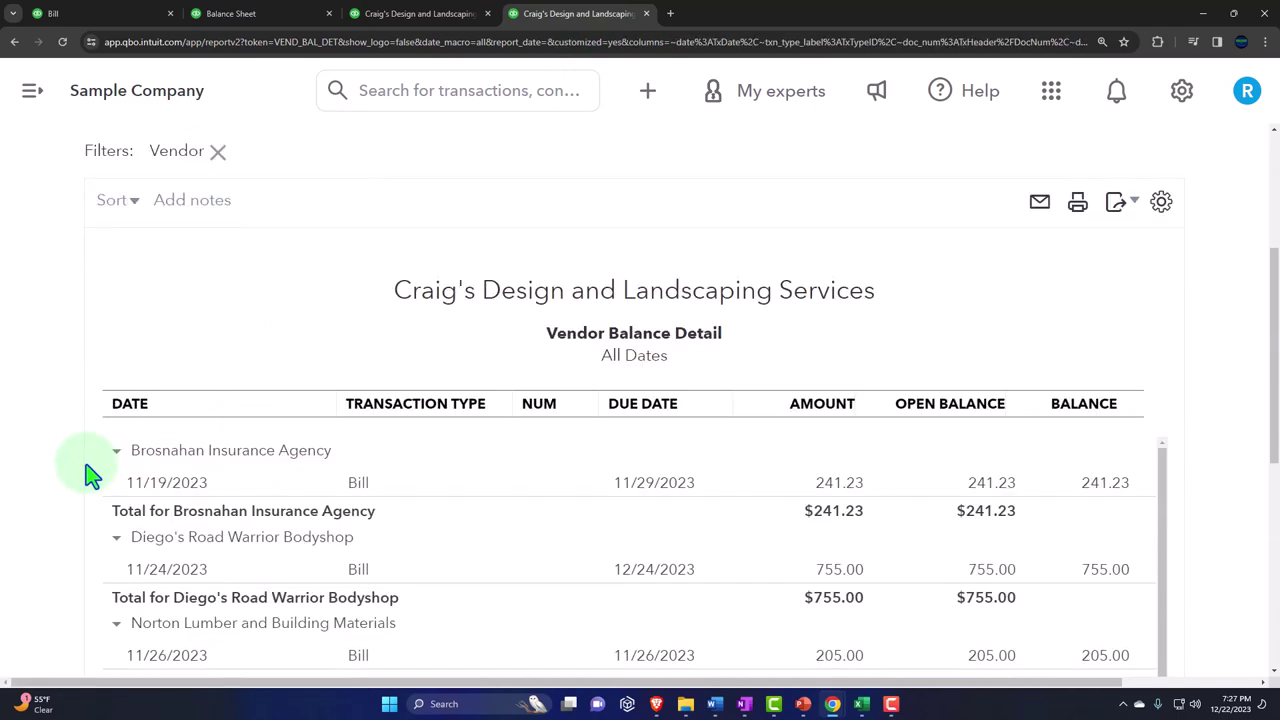
scroll(90, 475, down, 5)
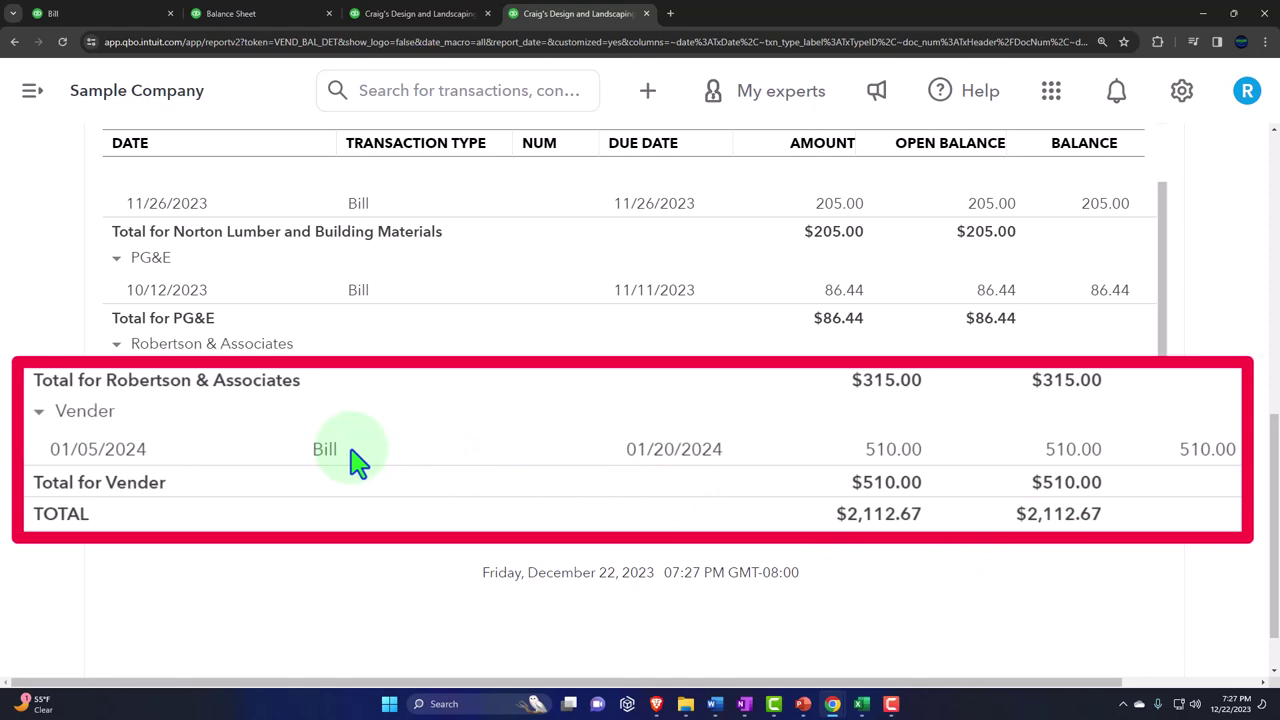
- Show the Expenses transaction list filtered to bills, look at its transaction type options, and dismiss the column tip
click(105, 14)
key(ctrl+minus)
key(ctrl+minus)
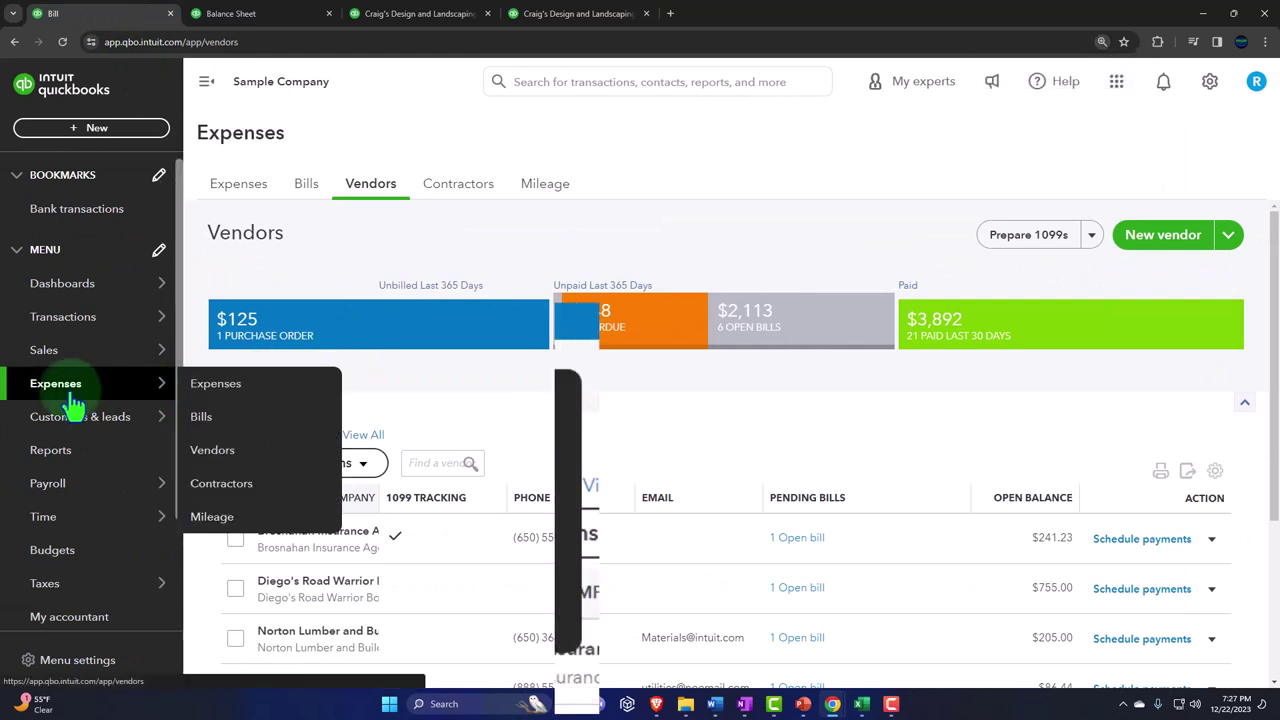
mouse_move(84, 418)
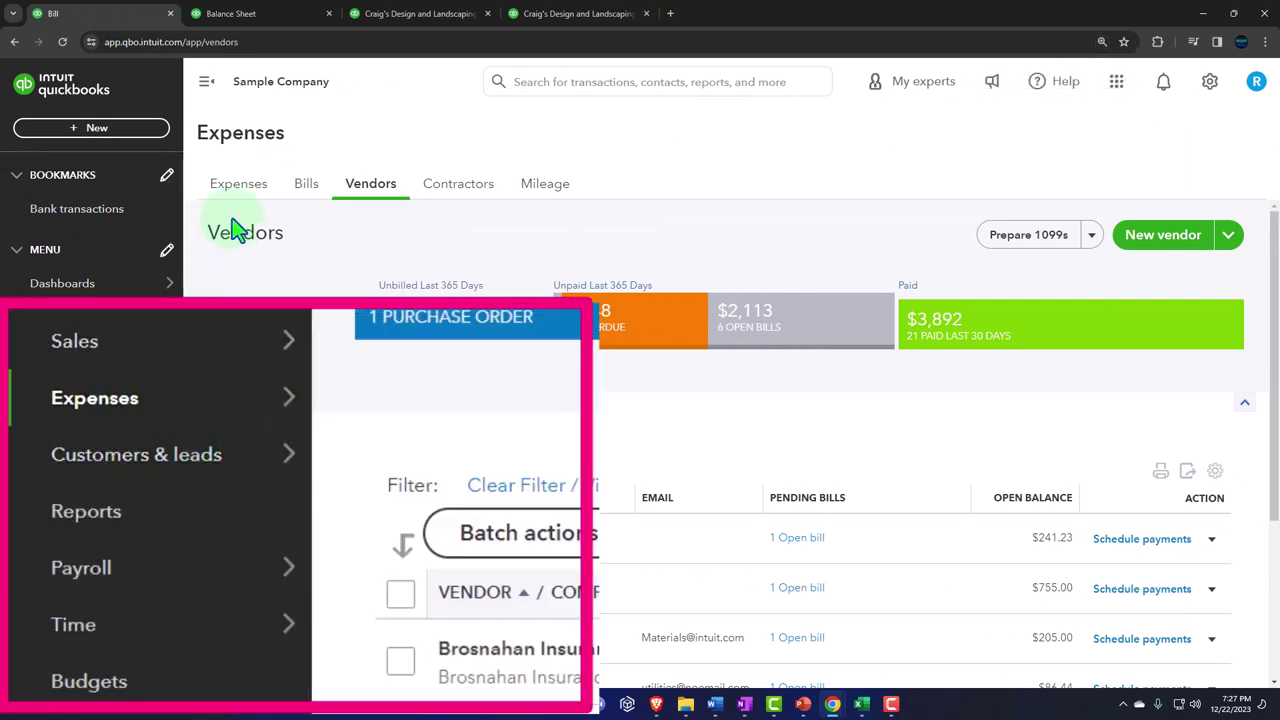
click(243, 199)
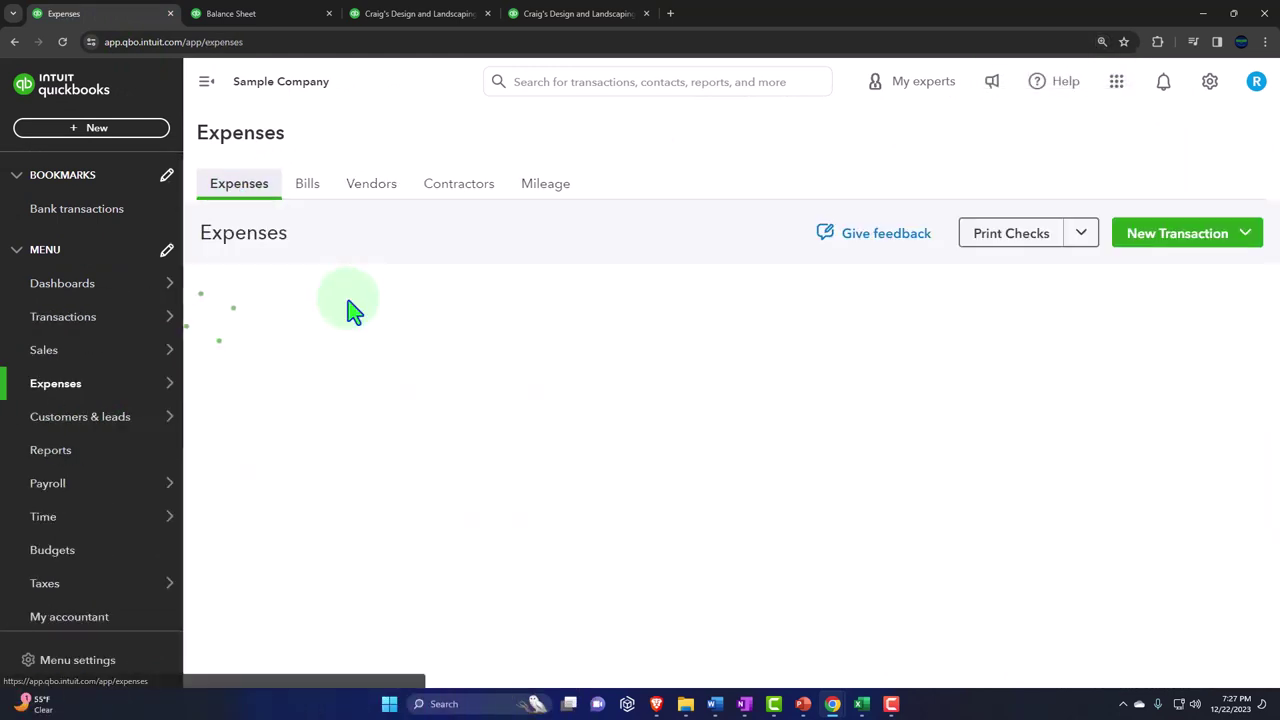
click(360, 310)
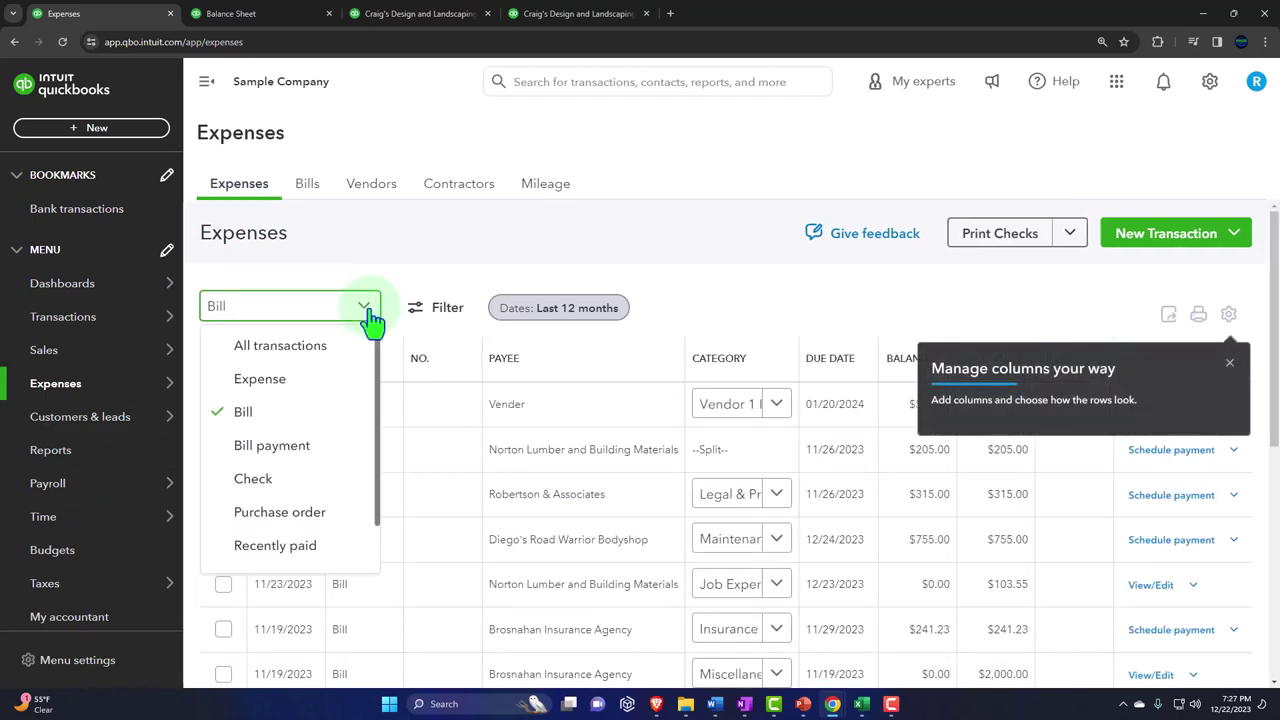
click(1231, 364)
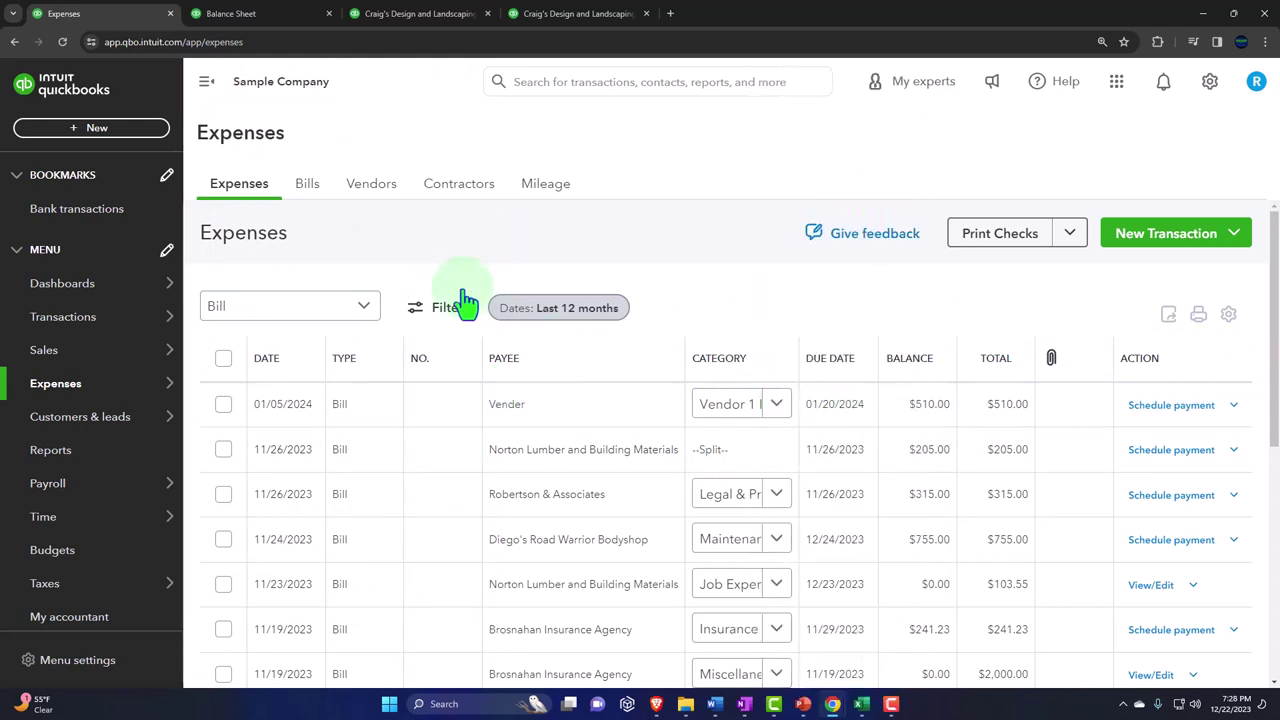
- Review the unpaid bills list and the Vendors list, and show the actions available for Vender's open balance
click(307, 190)
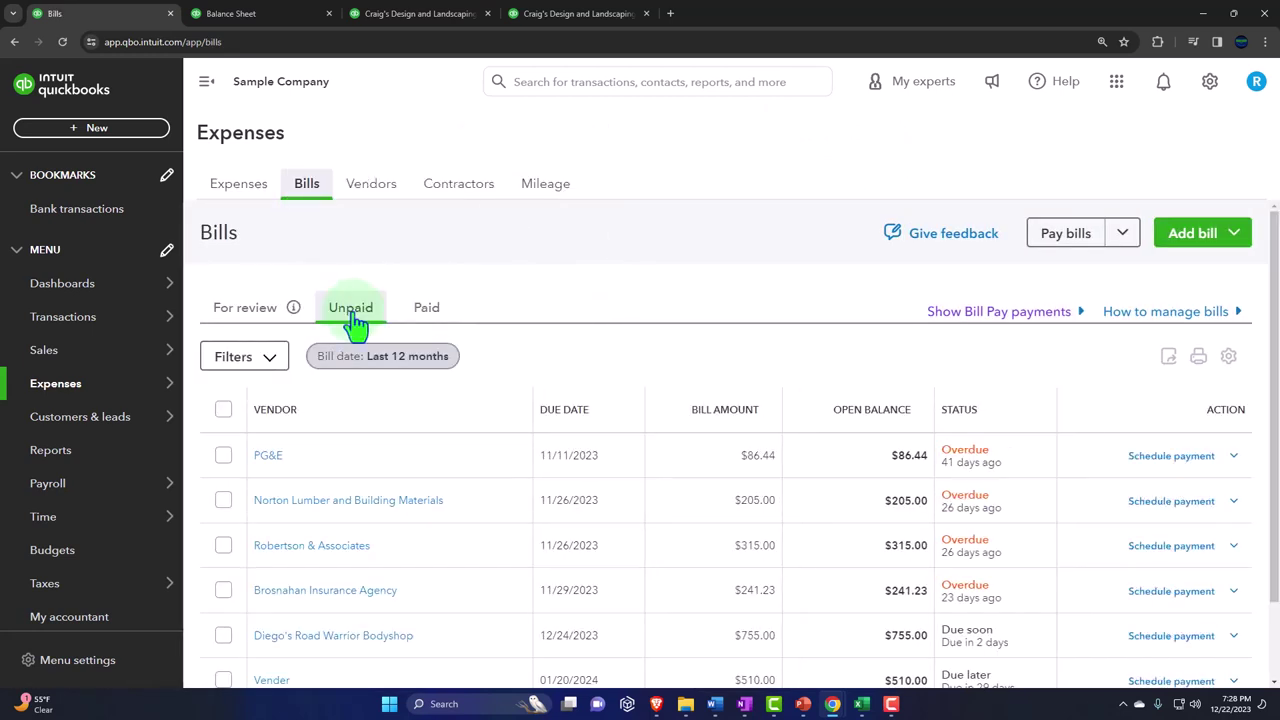
scroll(423, 423, down, 1)
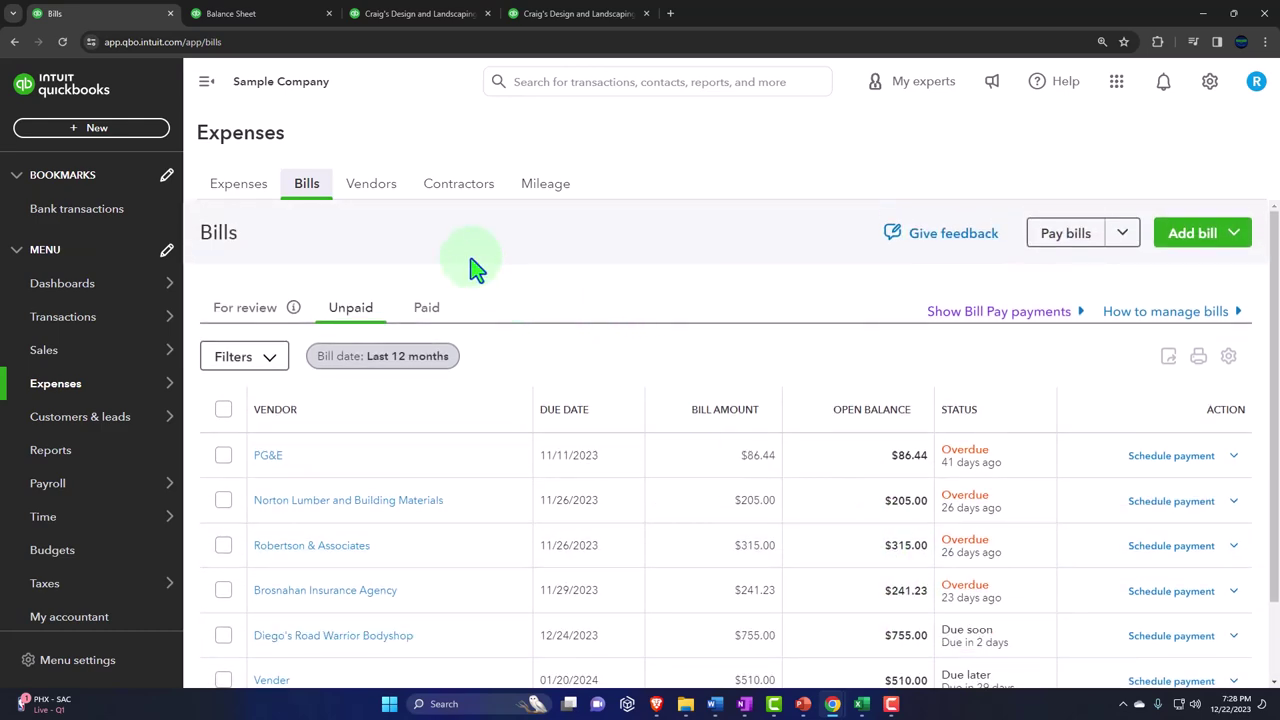
click(370, 196)
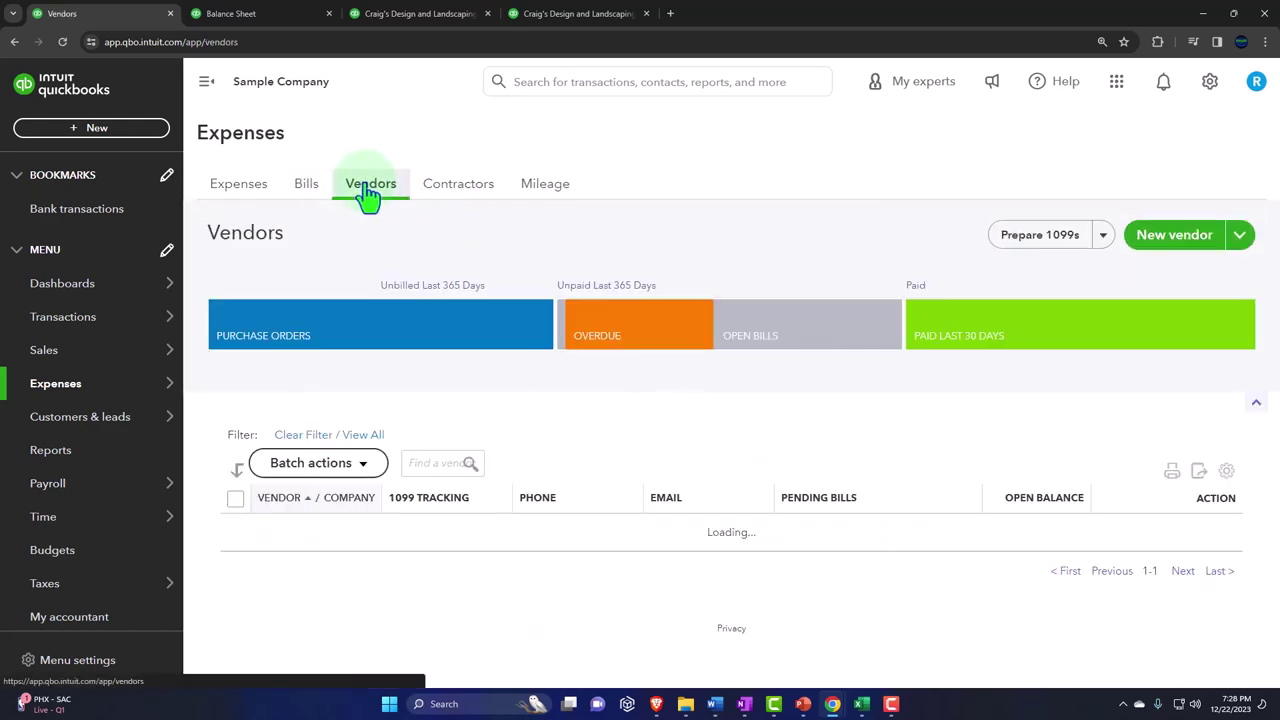
scroll(499, 413, down, 3)
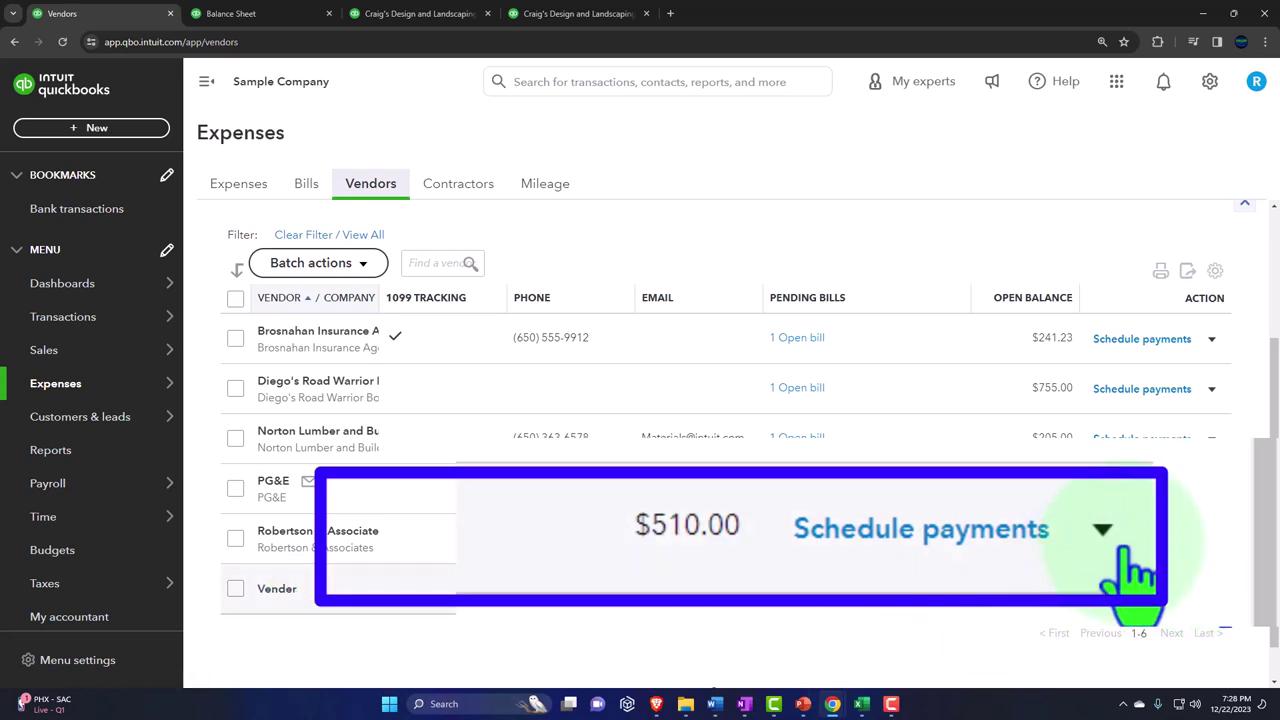
click(1212, 590)
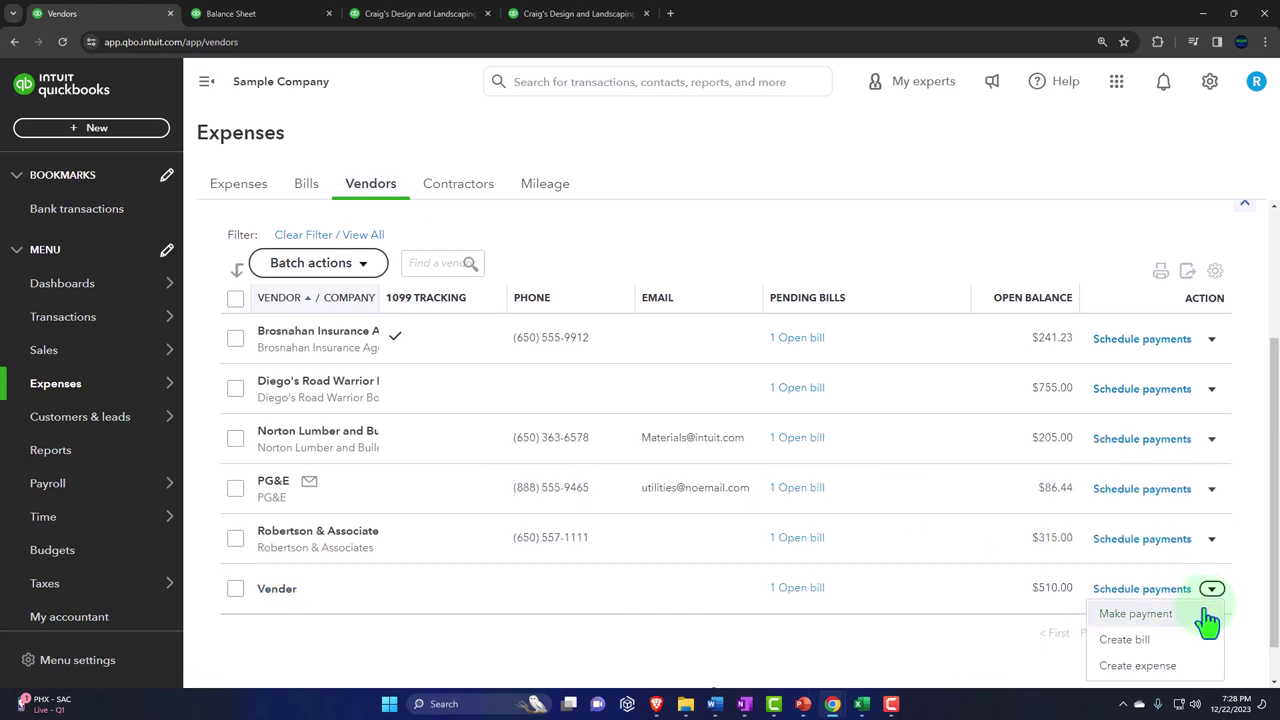
- Switch to the Excel worksheet, review the Accounts Payable and Cash entries in the trial balance, and return to QuickBooks
click(862, 704)
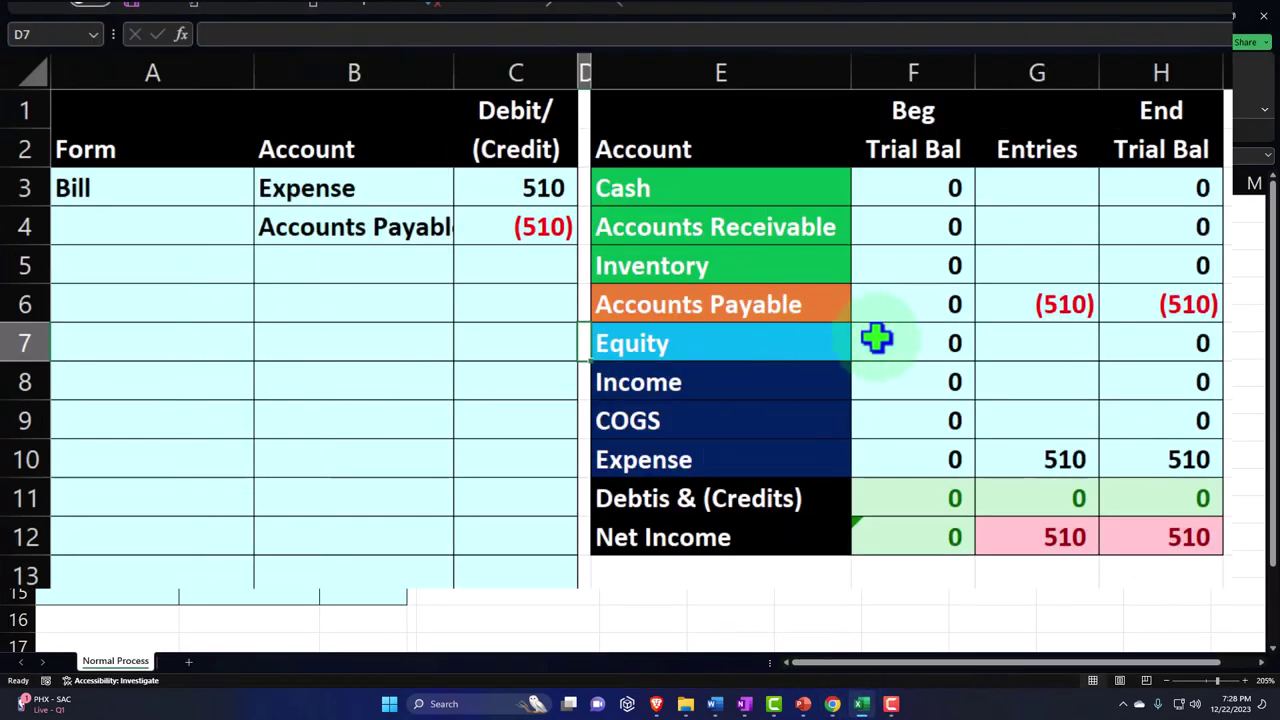
click(715, 352)
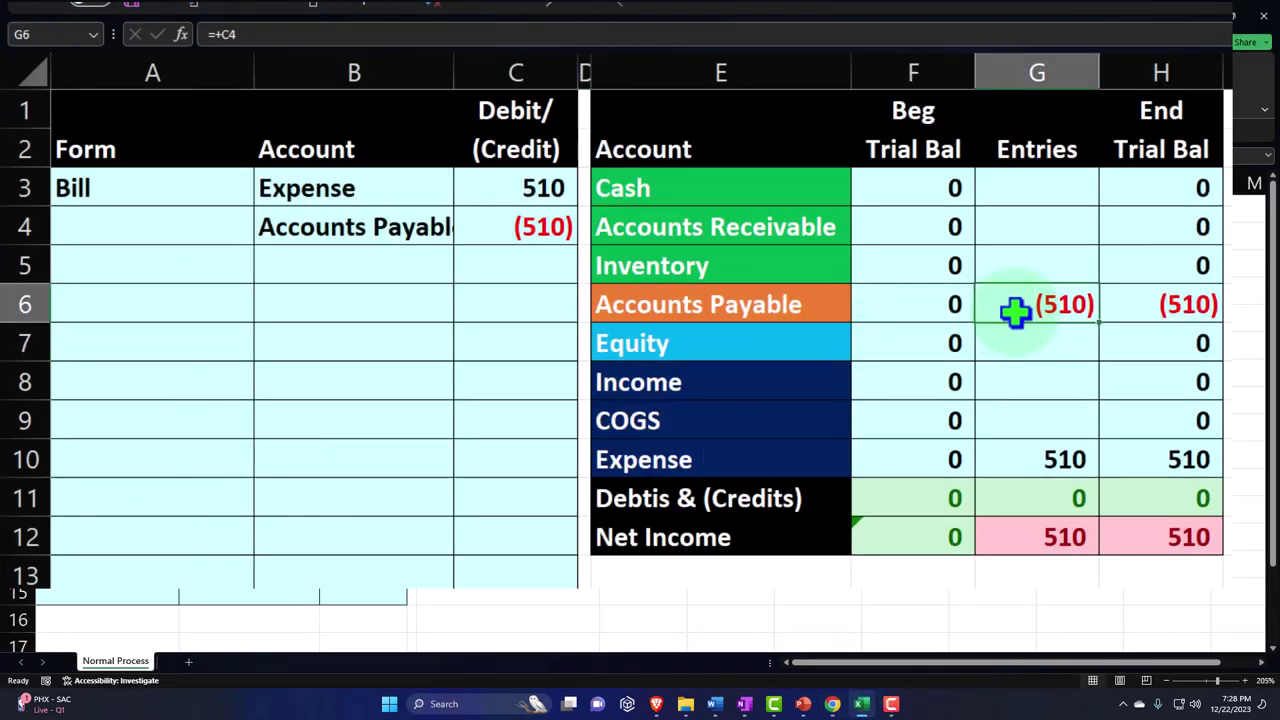
click(1022, 182)
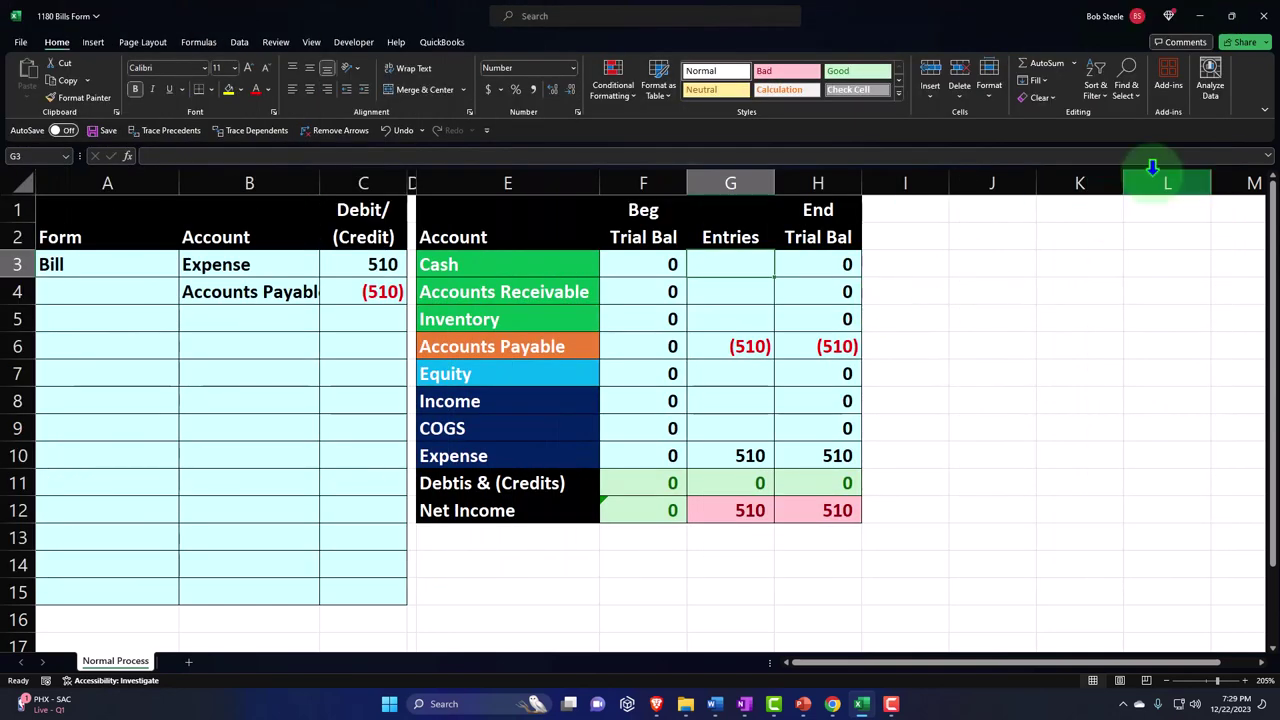
click(1201, 18)
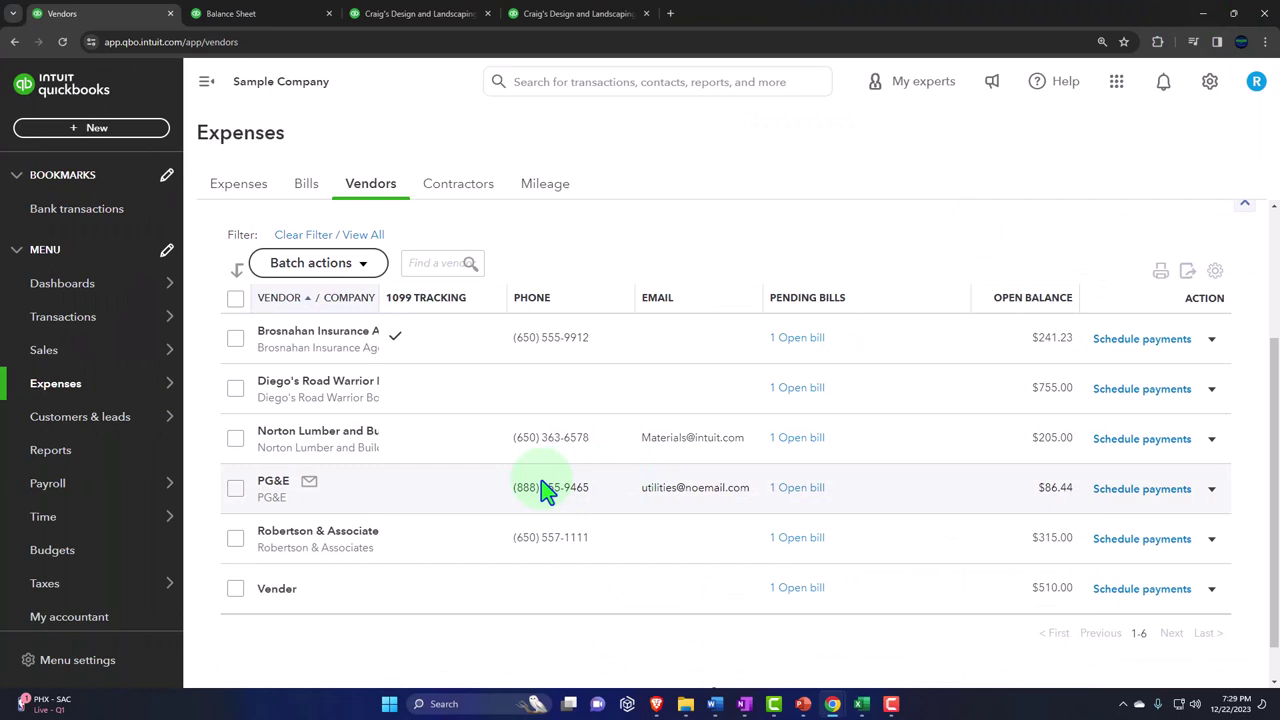
- Start a new bill and add Vendor 2 as a new vendor for it
click(91, 140)
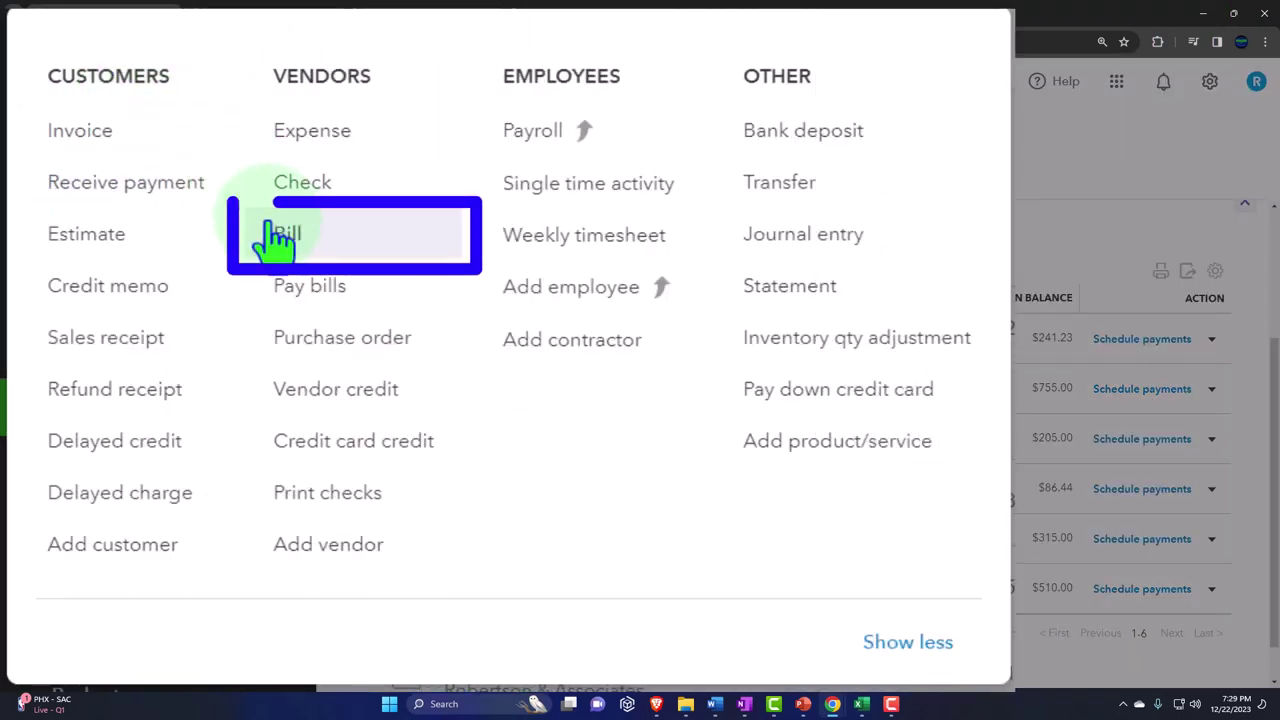
click(166, 283)
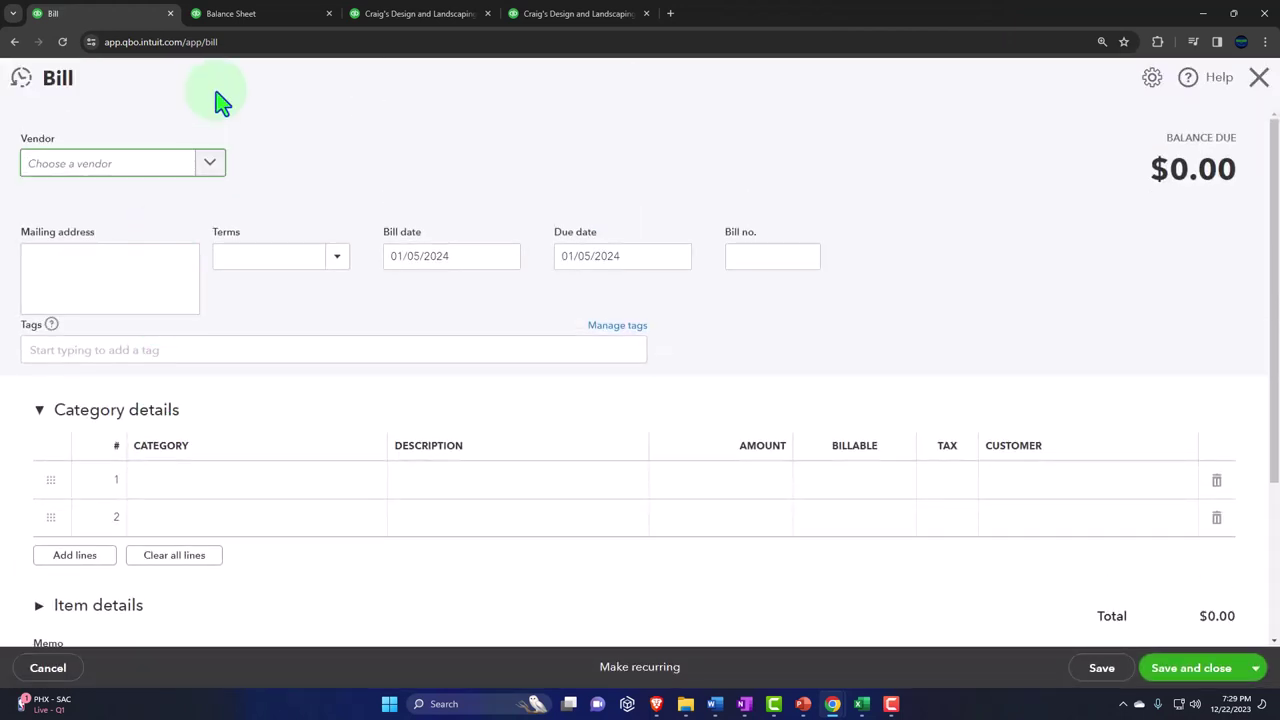
text(Vendor 2)
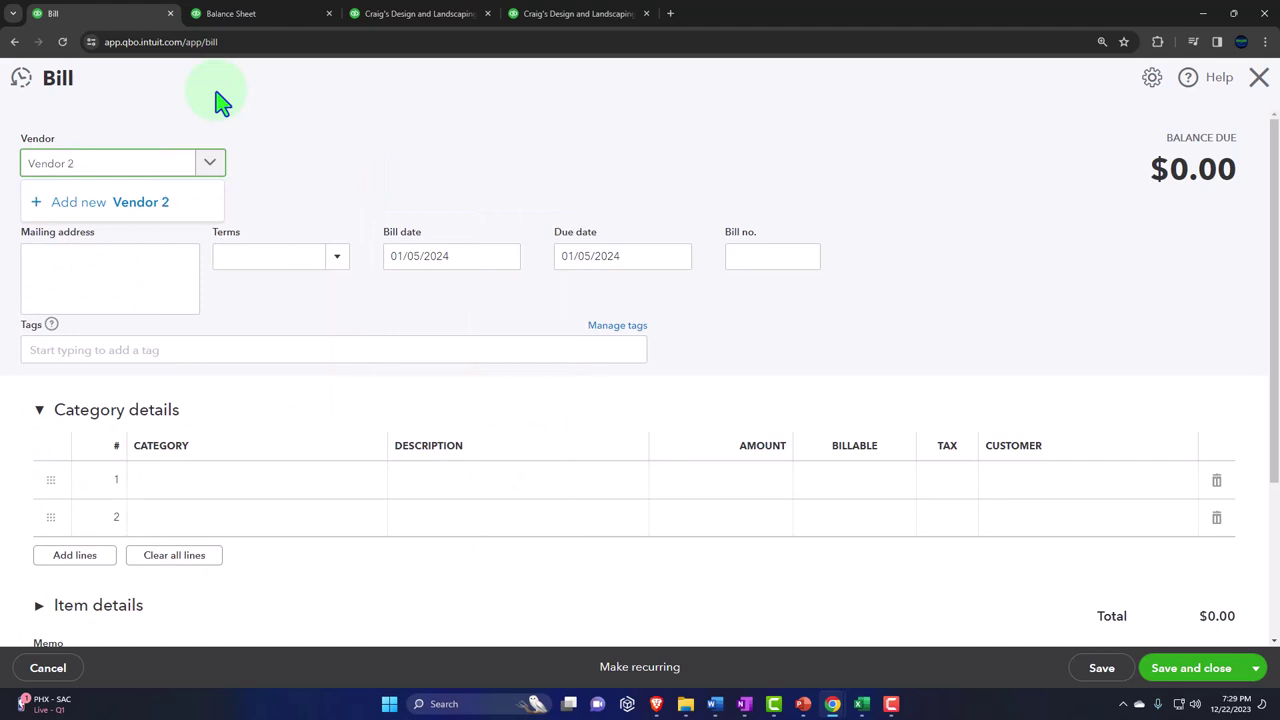
key(Return)
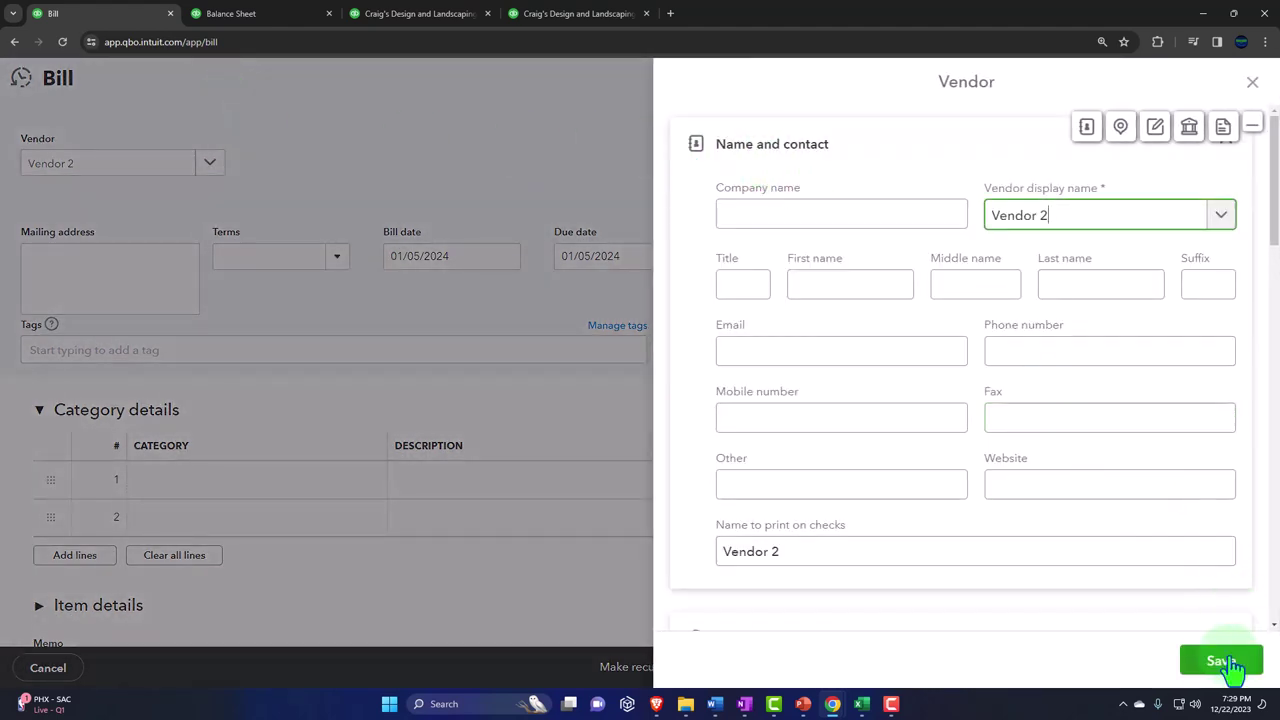
click(1224, 664)
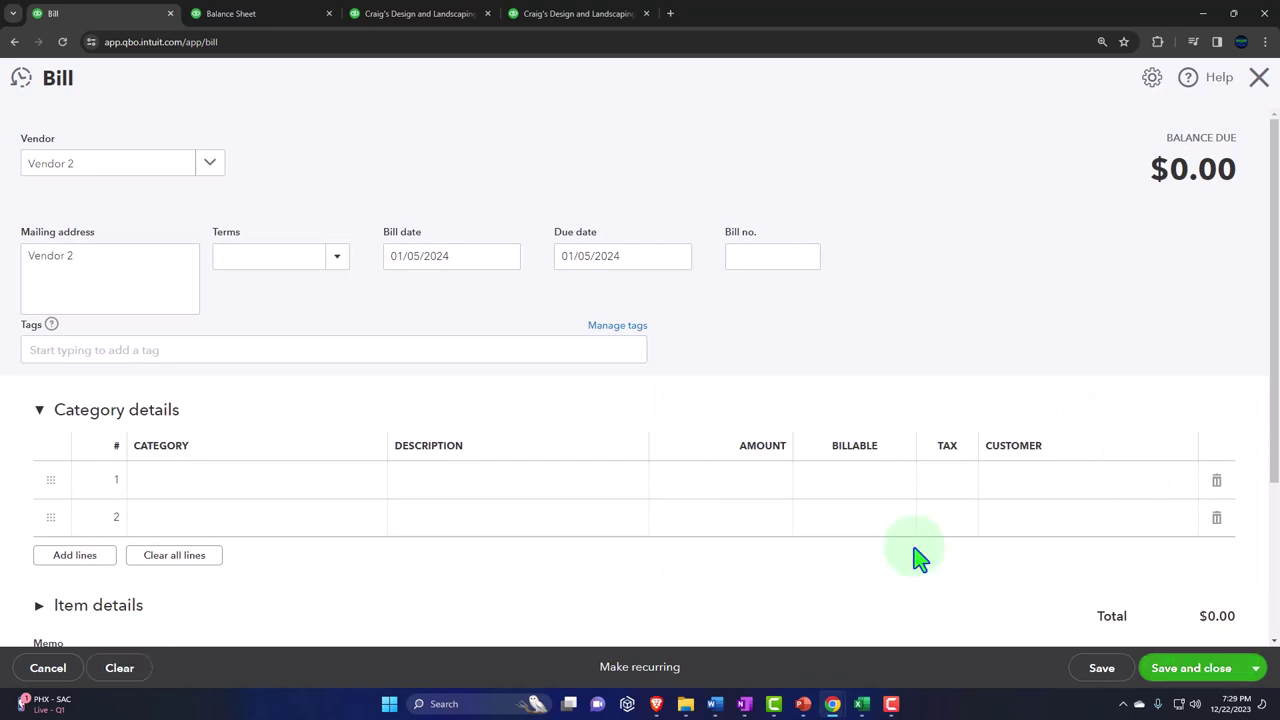
- Set the bill date to 01/07/2024 and the due date to 01/09/2024, leaving the terms and bill number blank
click(130, 260)
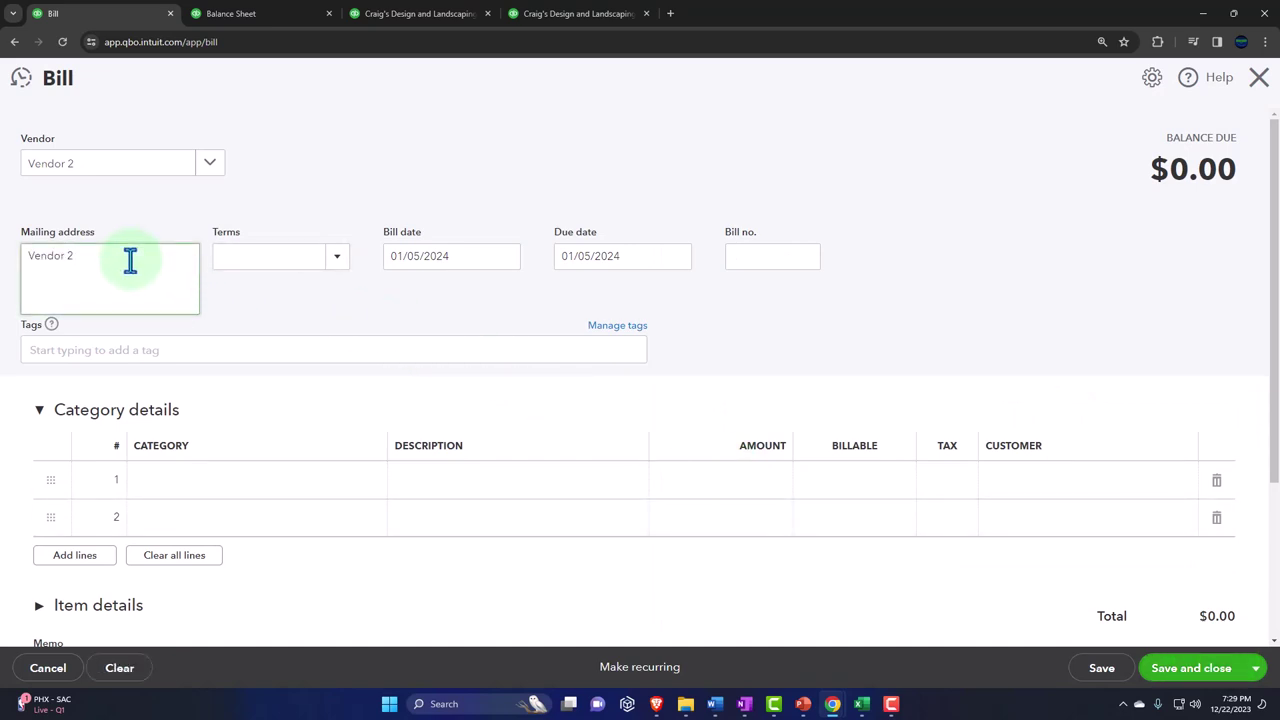
key(Tab)
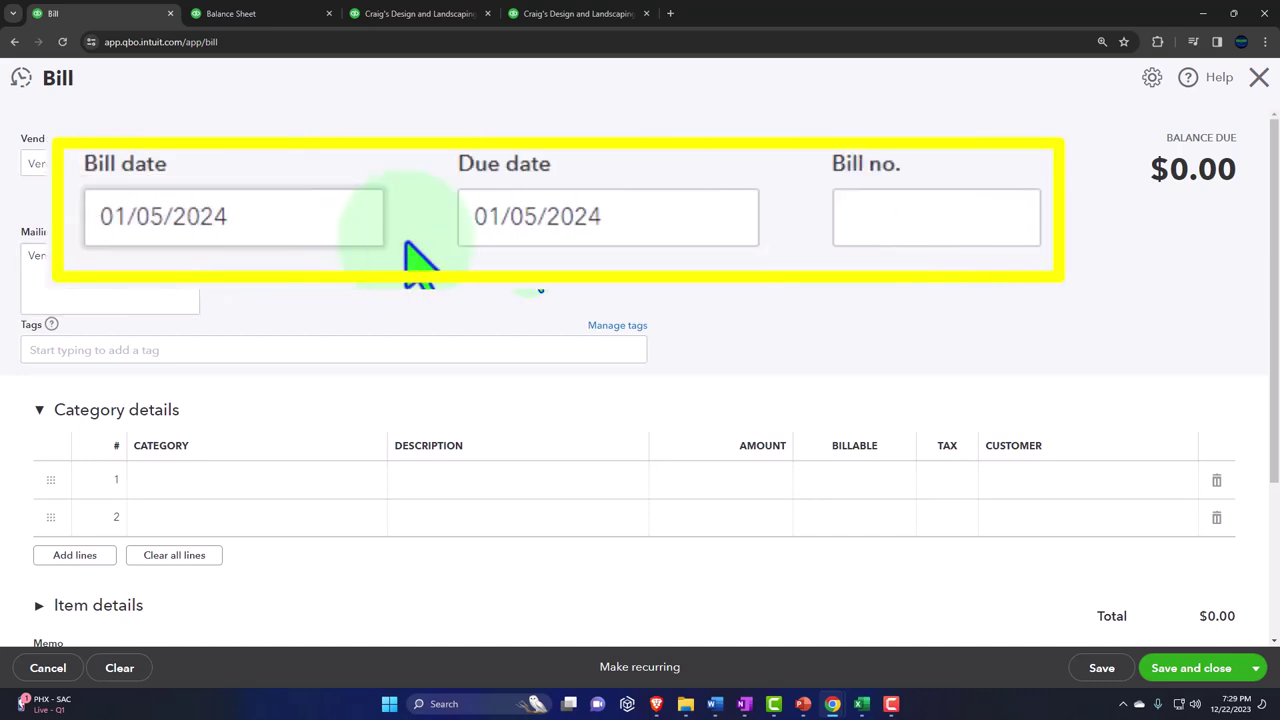
click(221, 292)
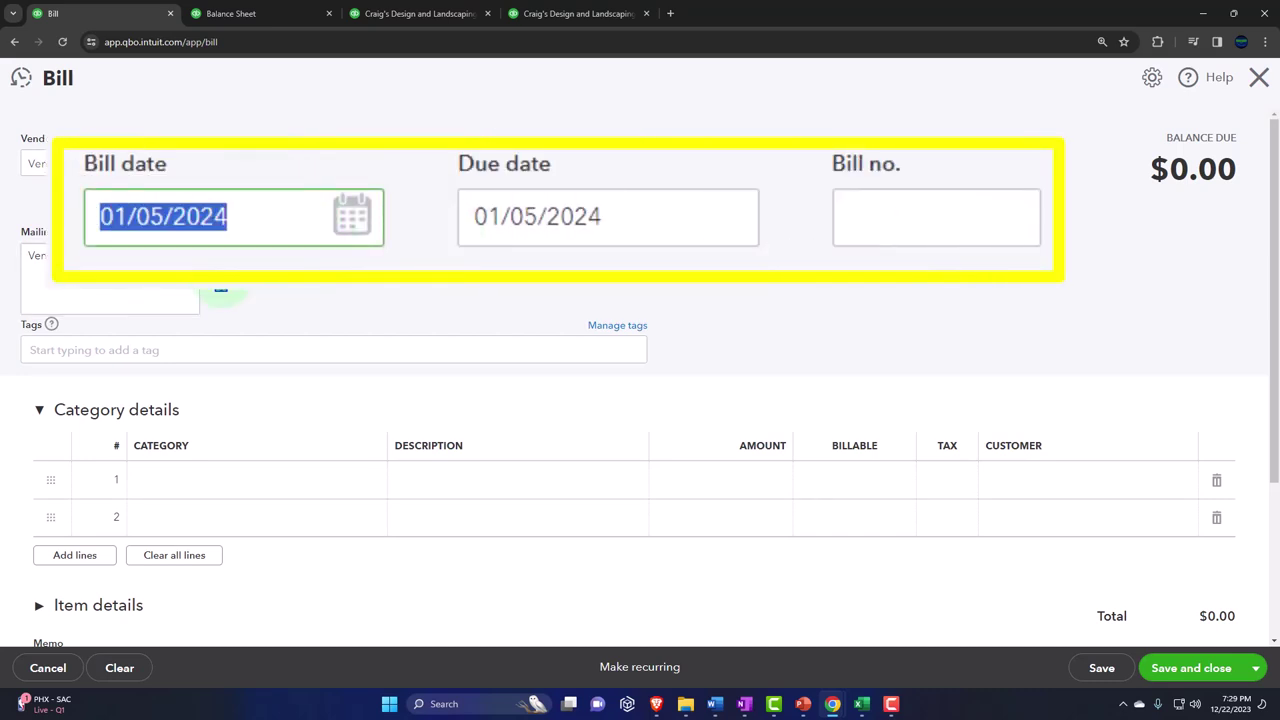
key(plus)
key(Tab)
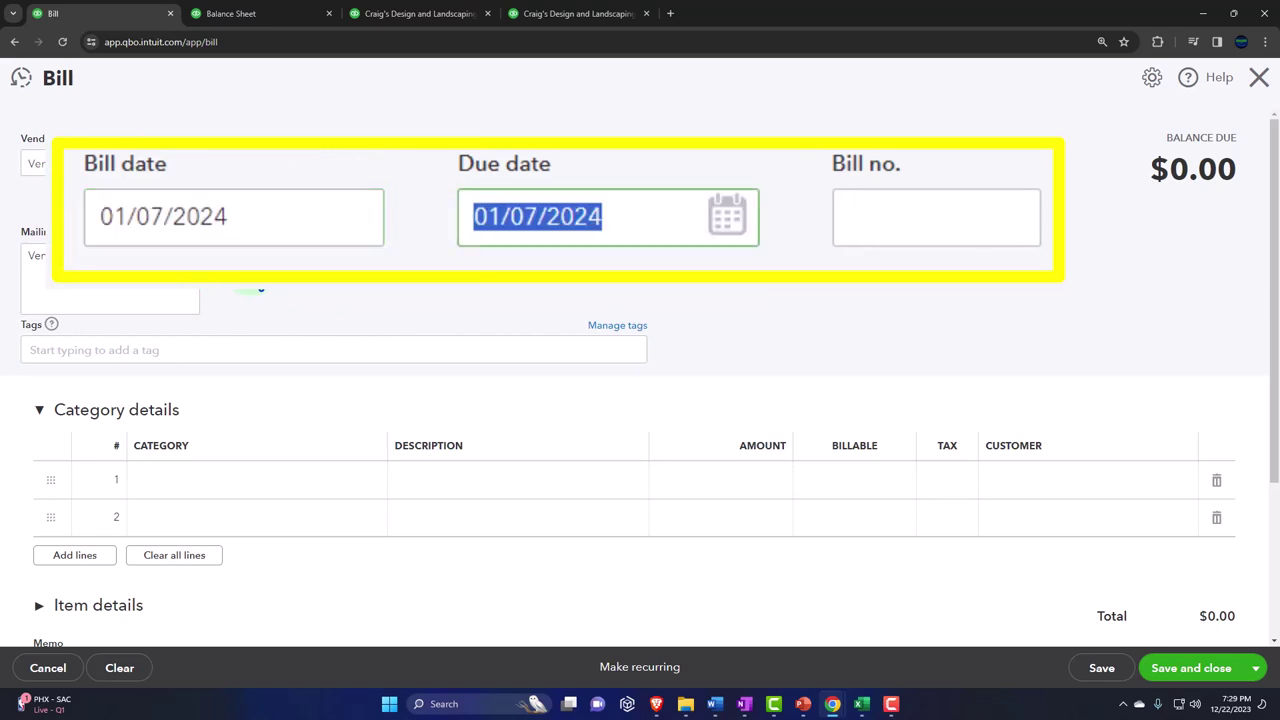
key(plus)
key(Tab)
key(Tab)
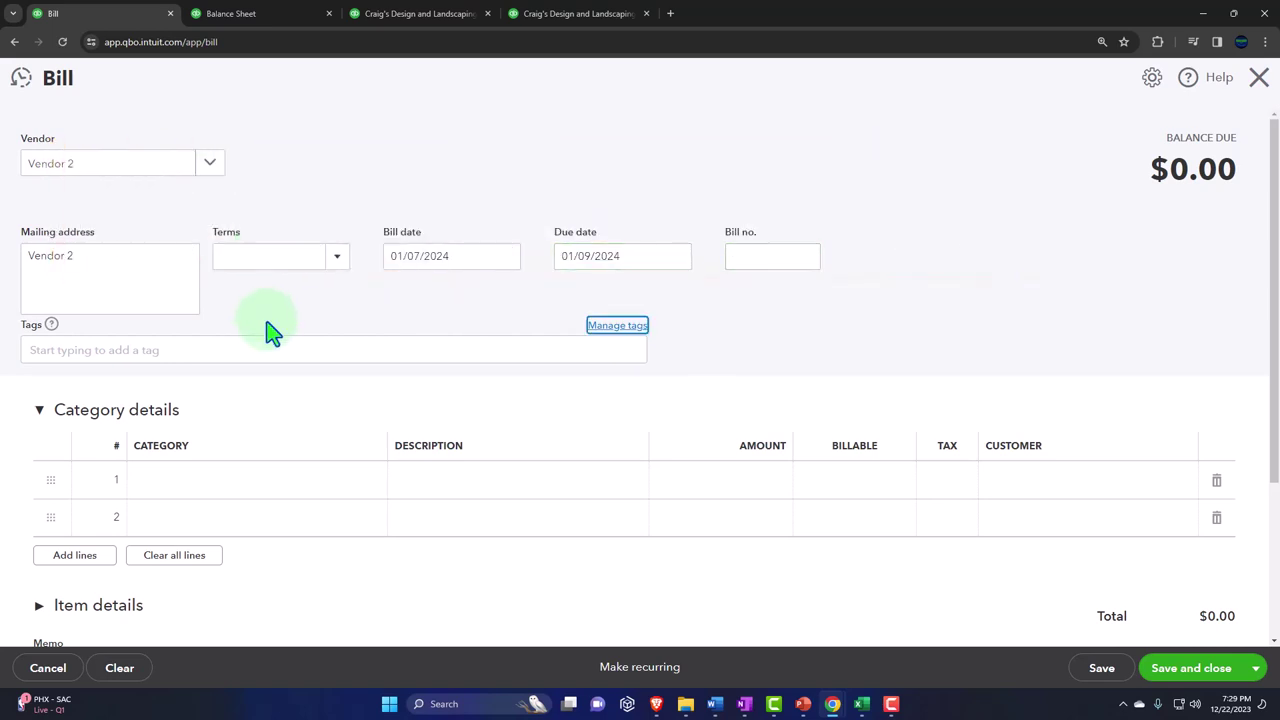
scroll(255, 420, down, 1)
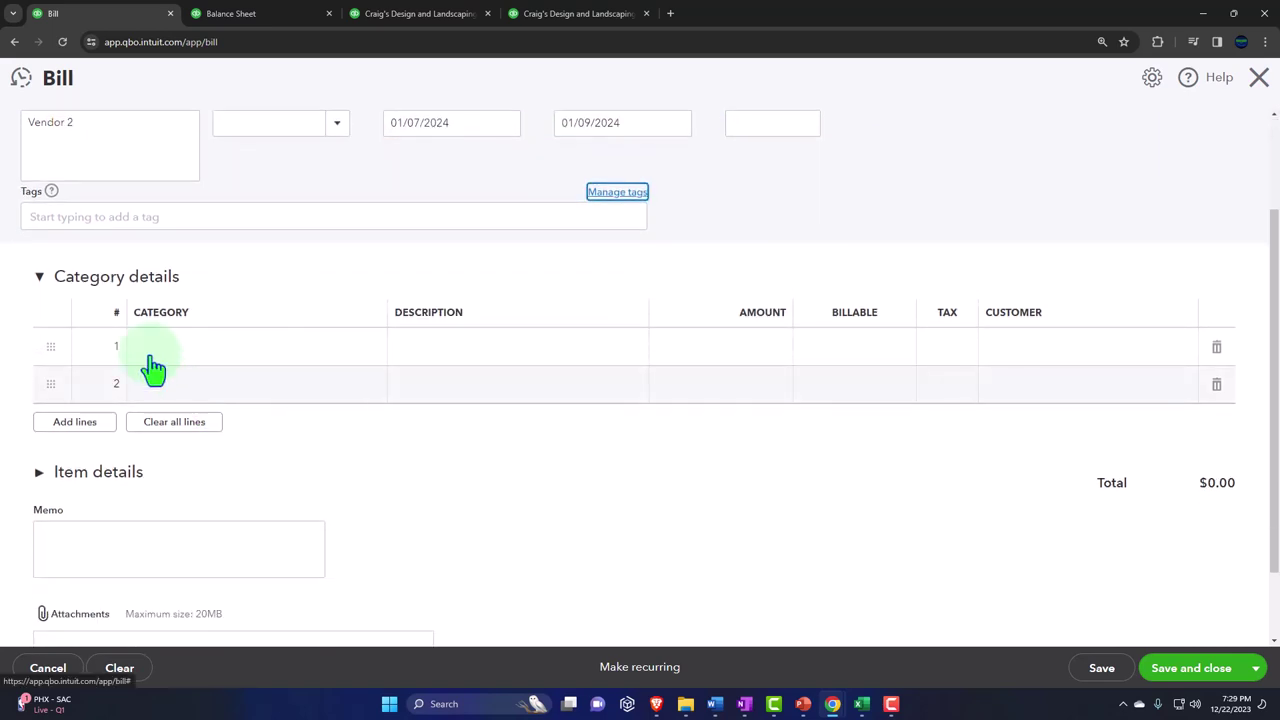
- Collapse the category details, expand the item details, and show the product/service choices for the first item line
click(40, 288)
click(40, 385)
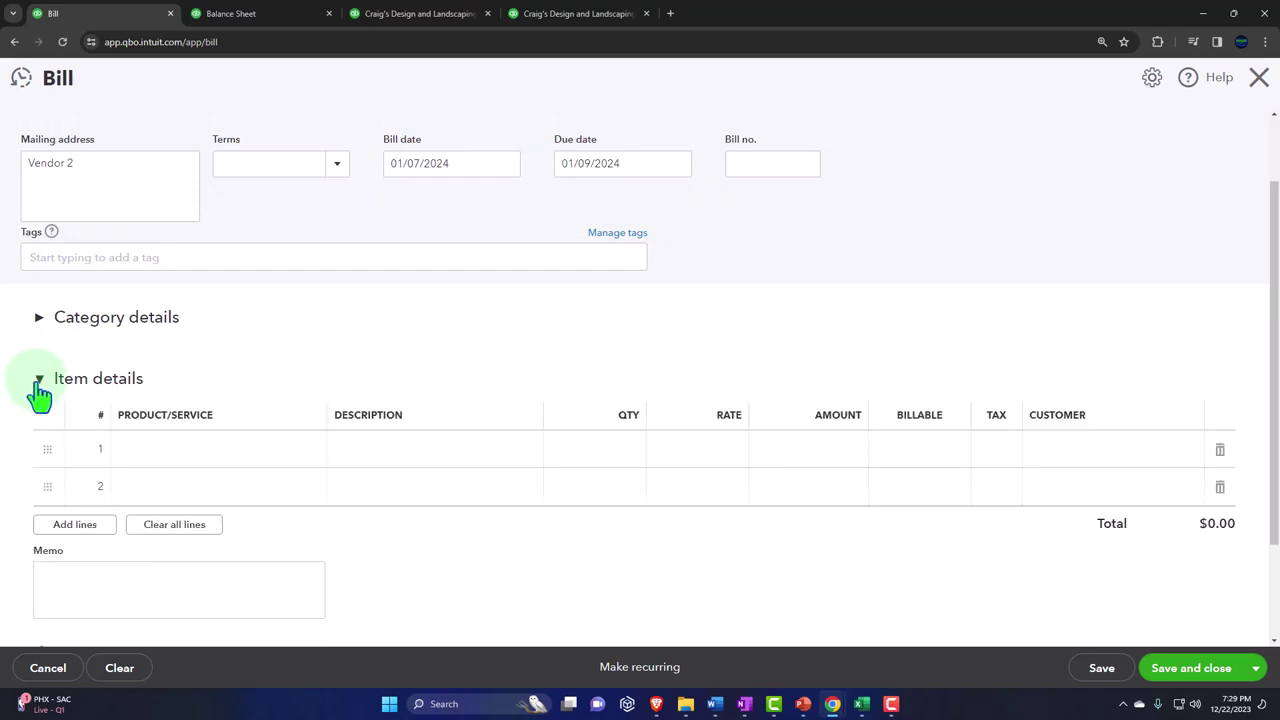
scroll(40, 397, down, 1)
click(163, 320)
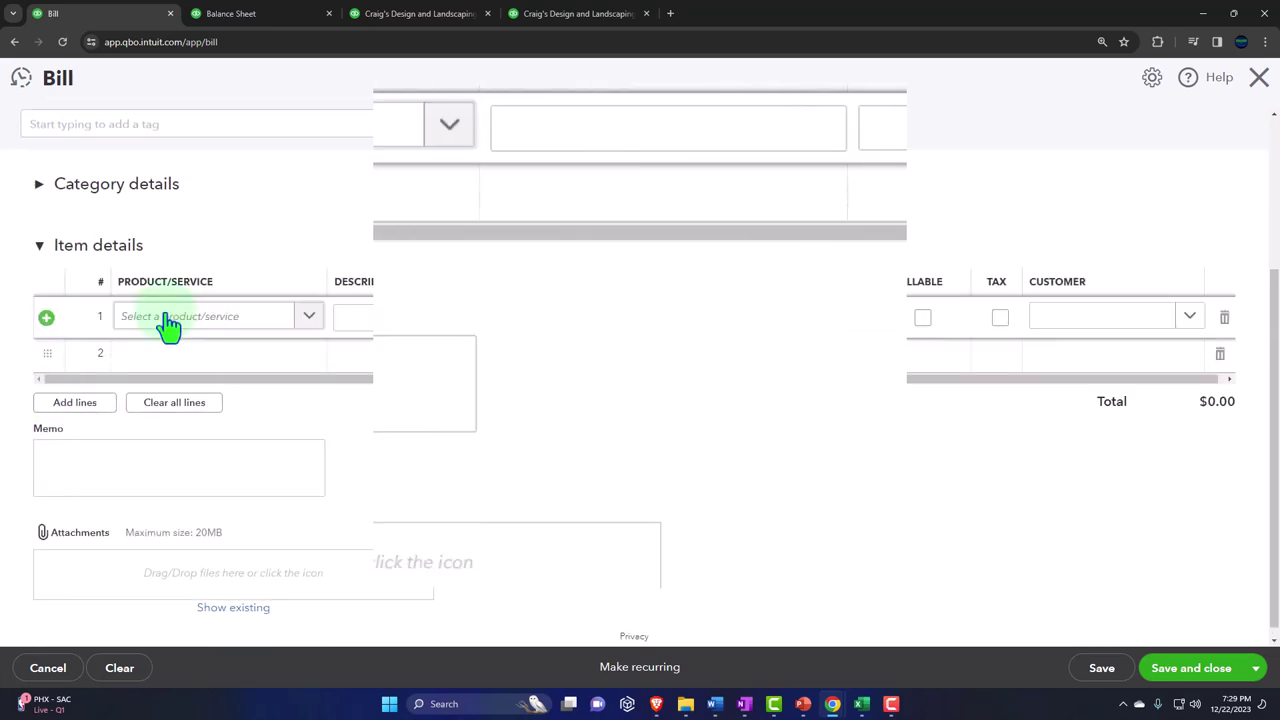
click(212, 128)
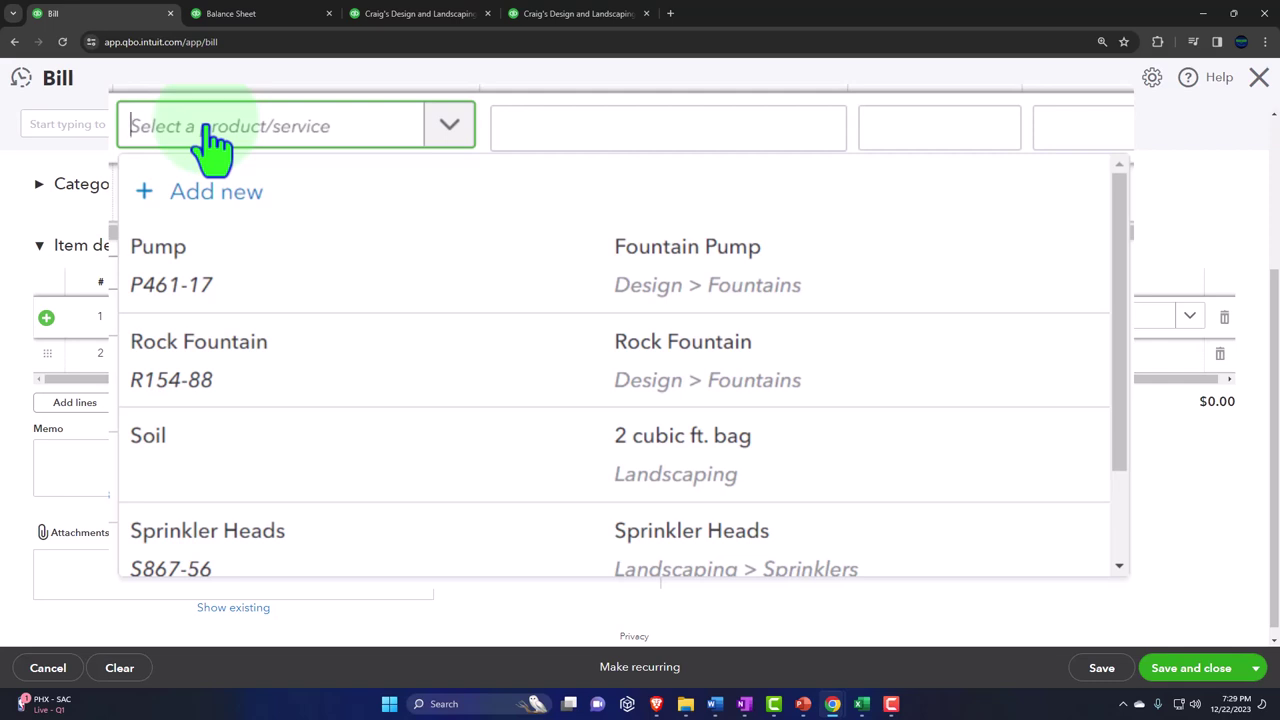
text(Items 1)
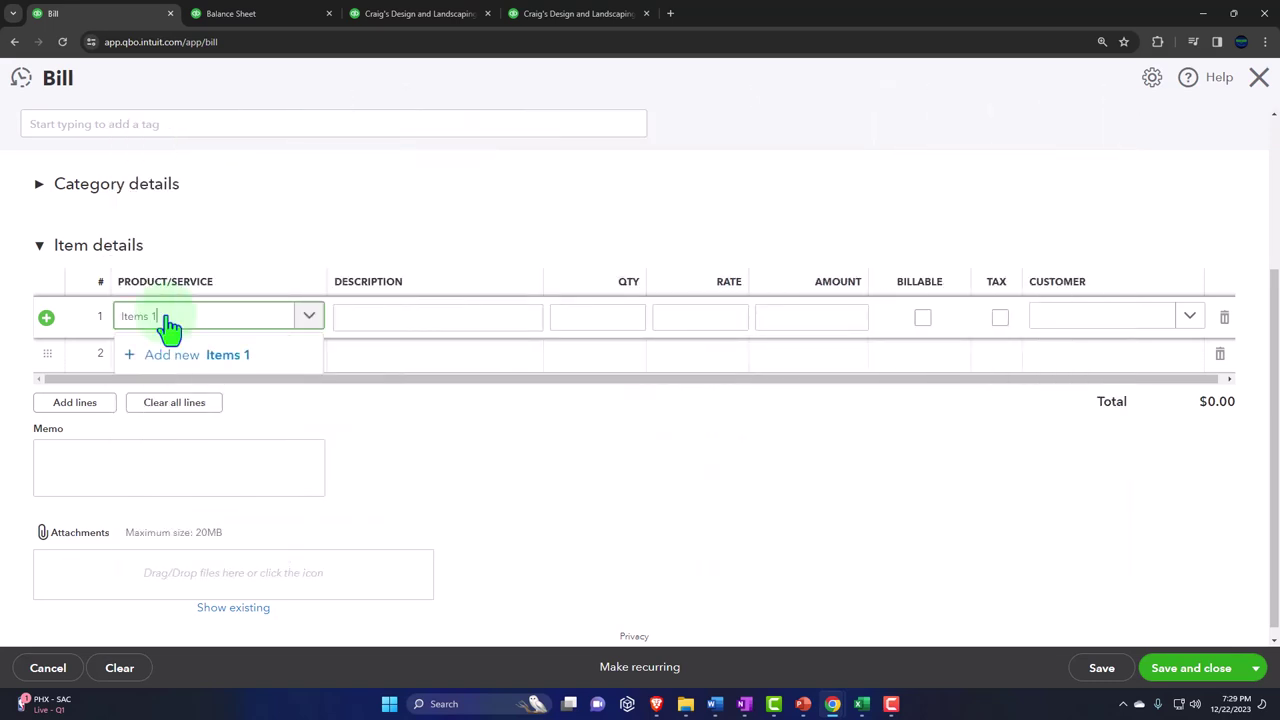
key(BackSpace)
key(BackSpace)
key(BackSpace)
key(BackSpace)
key(BackSpace)
key(BackSpace)
key(BackSpace)
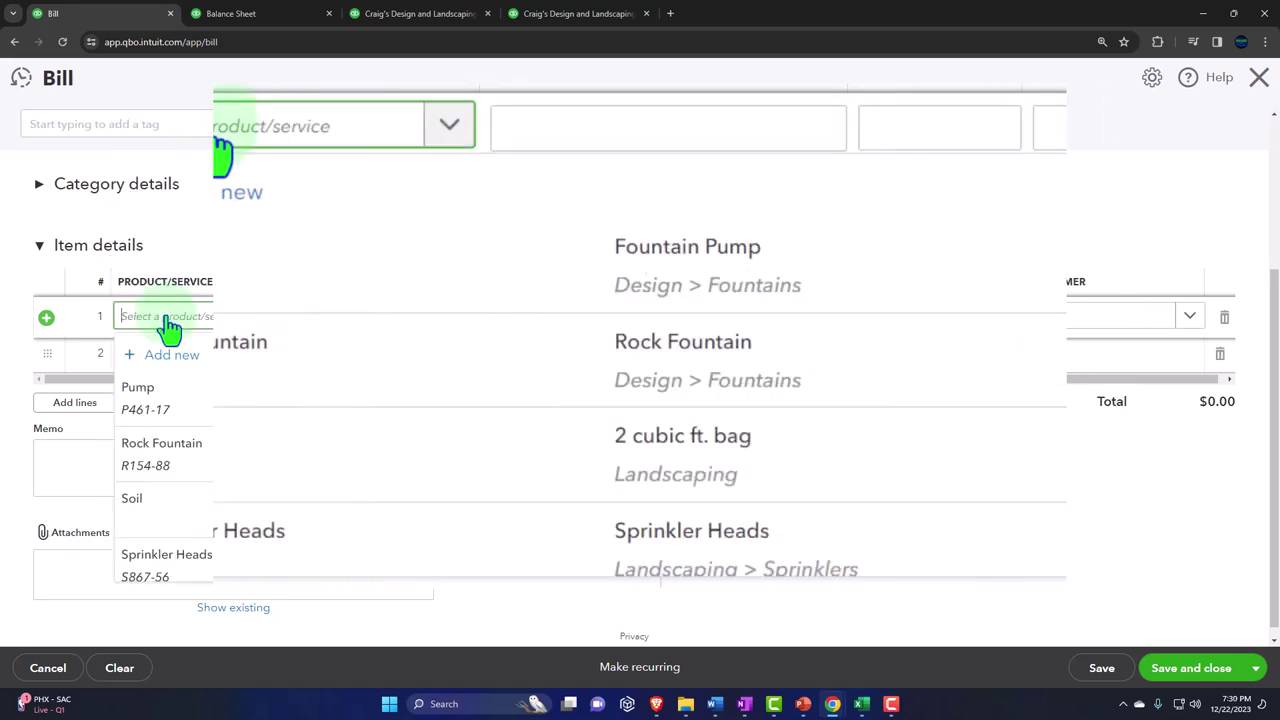
- Add a new product for the first item line as an Inventory item named Items 1
click(165, 354)
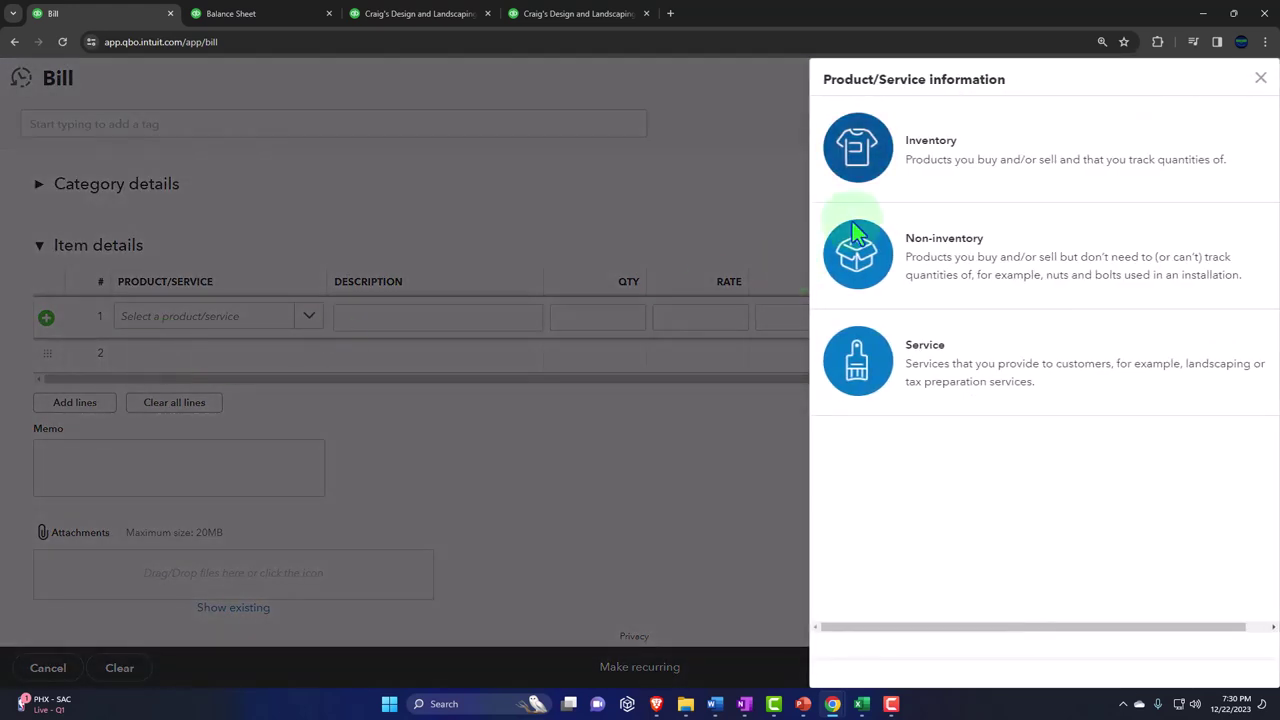
click(983, 163)
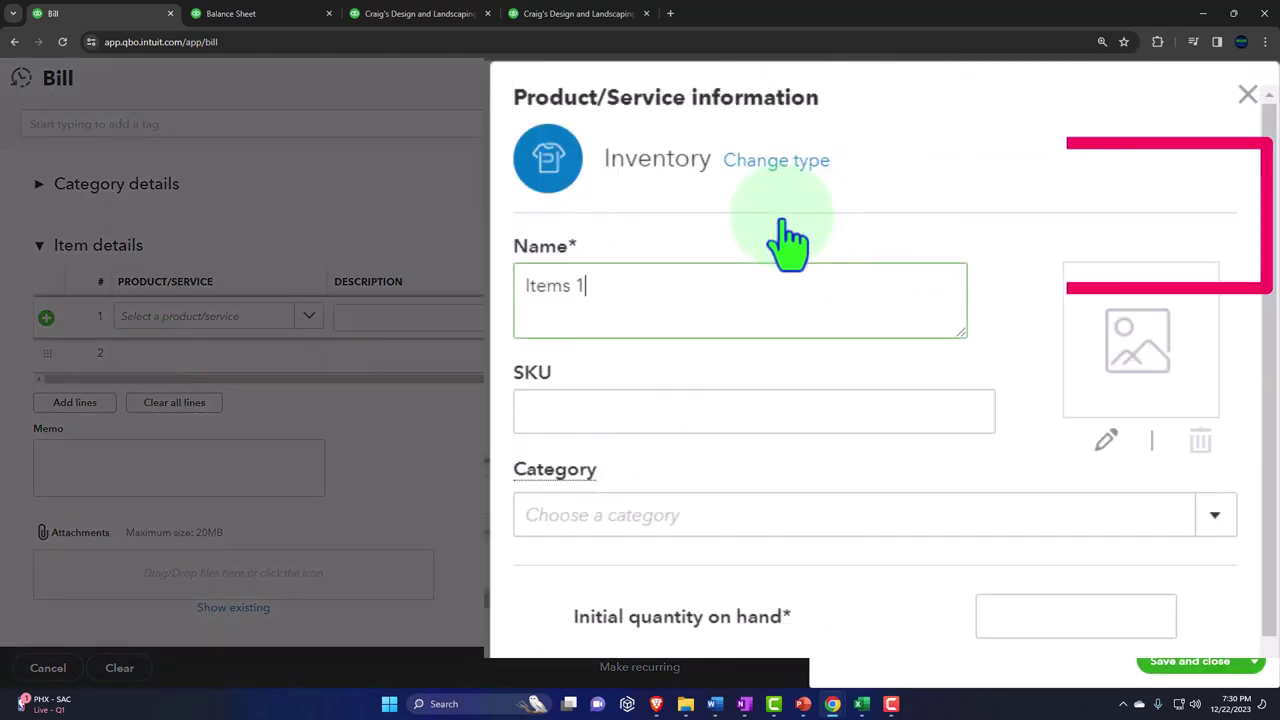
triple_click(666, 297)
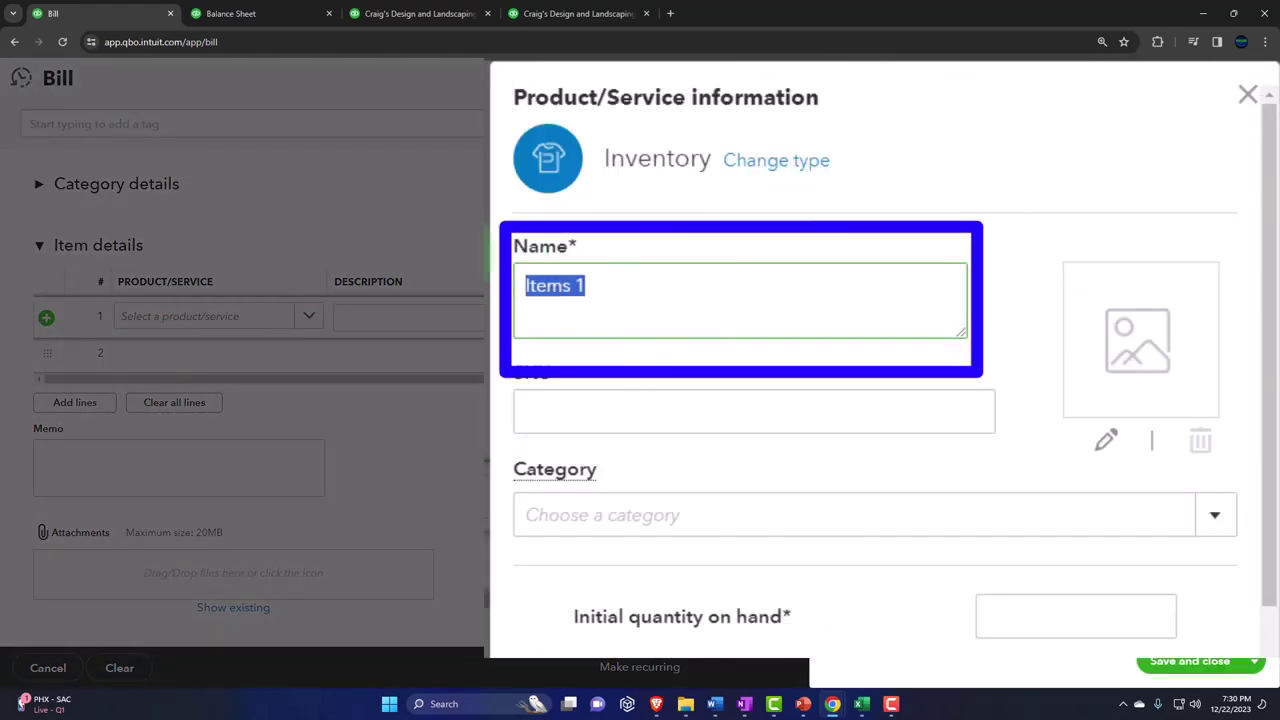
- Enter Items 1 as the sales description and set the sales price to 700, keeping Sales of Product Income as the income account
scroll(775, 563, down, 2)
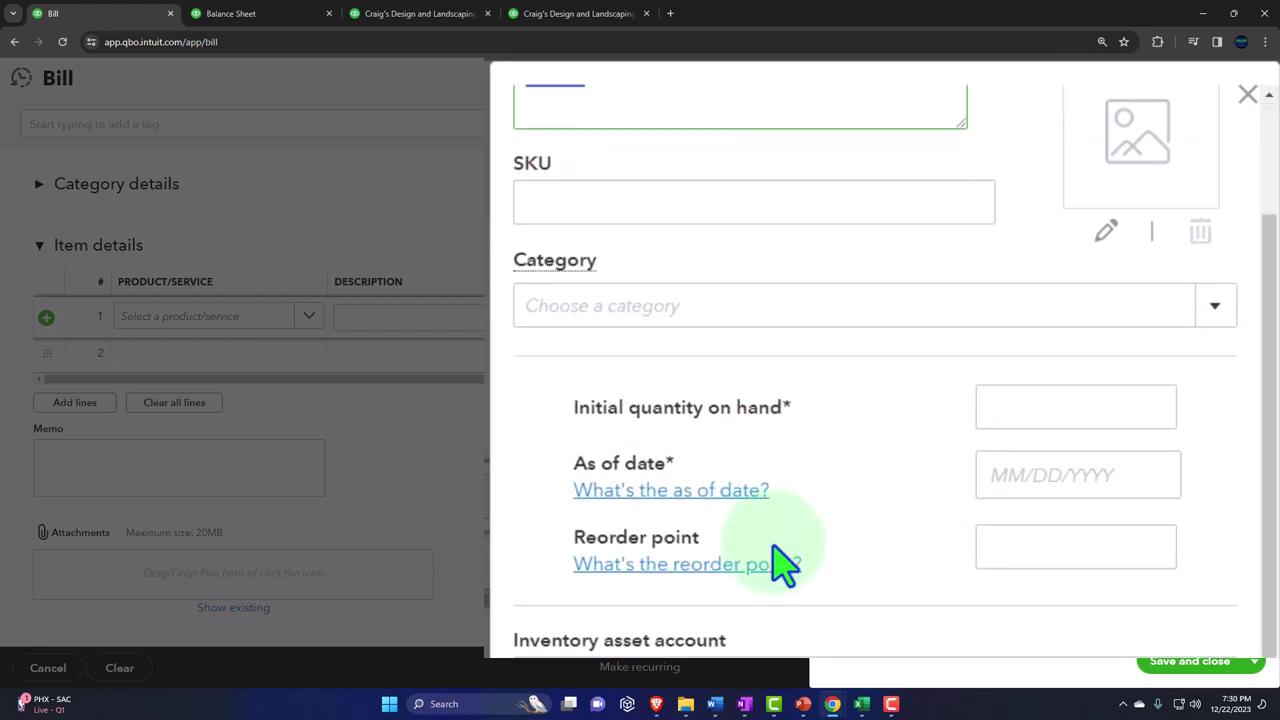
scroll(775, 563, down, 2)
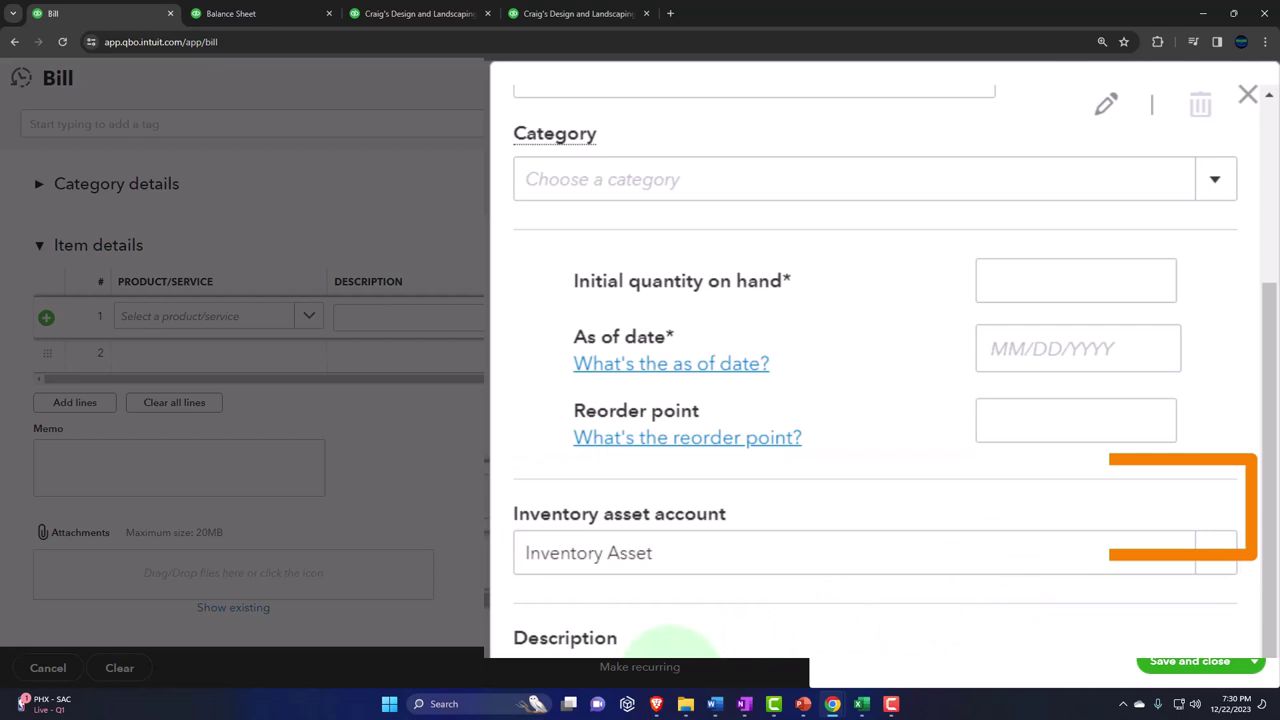
scroll(670, 630, down, 3)
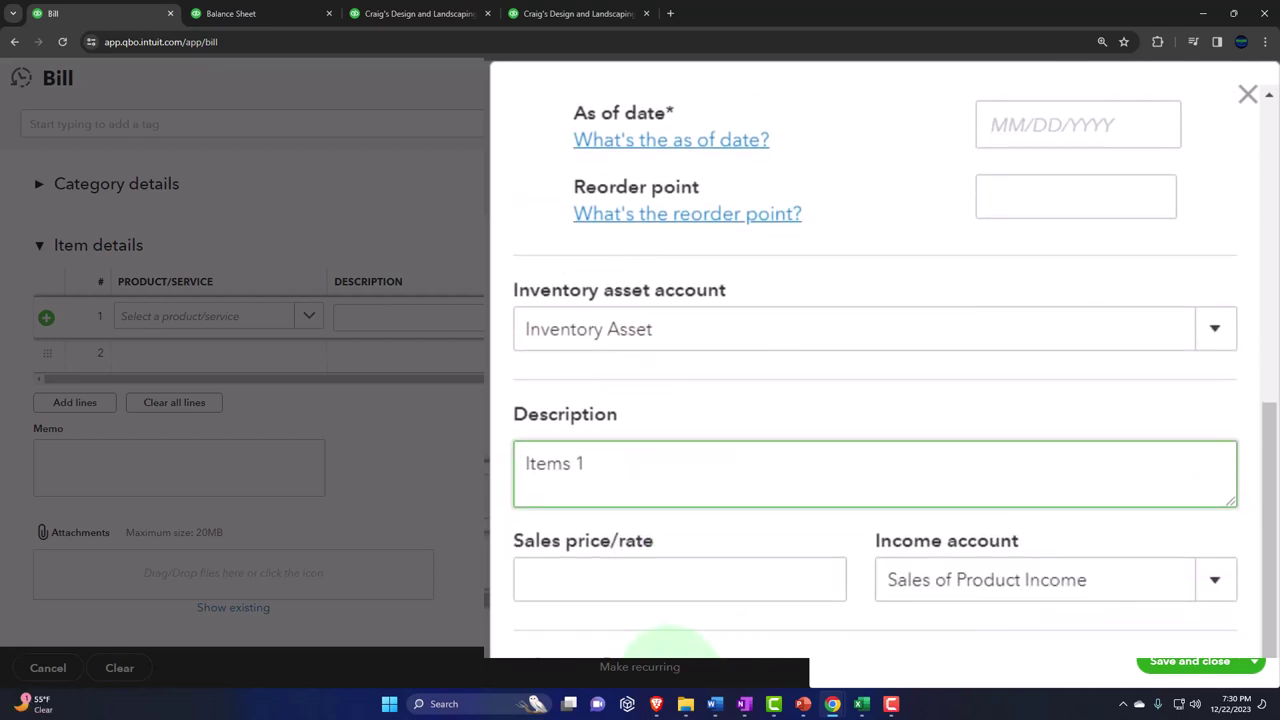
click(608, 596)
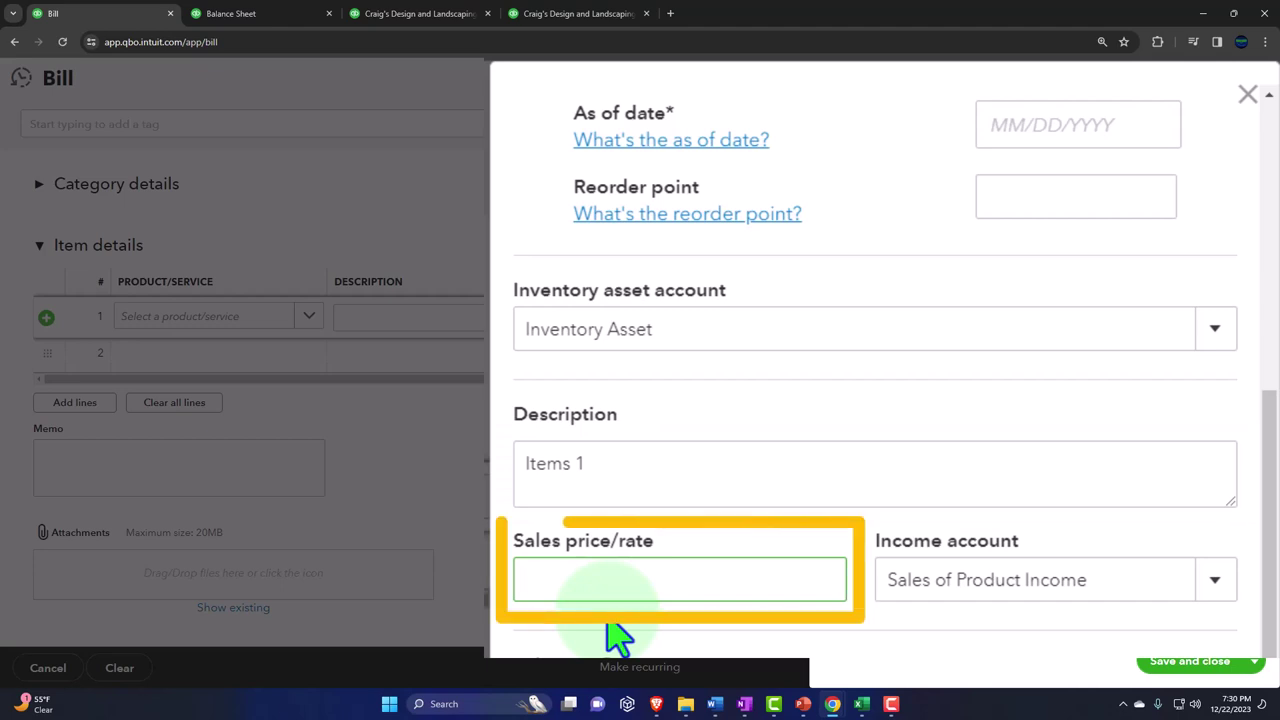
text(700)
key(Tab)
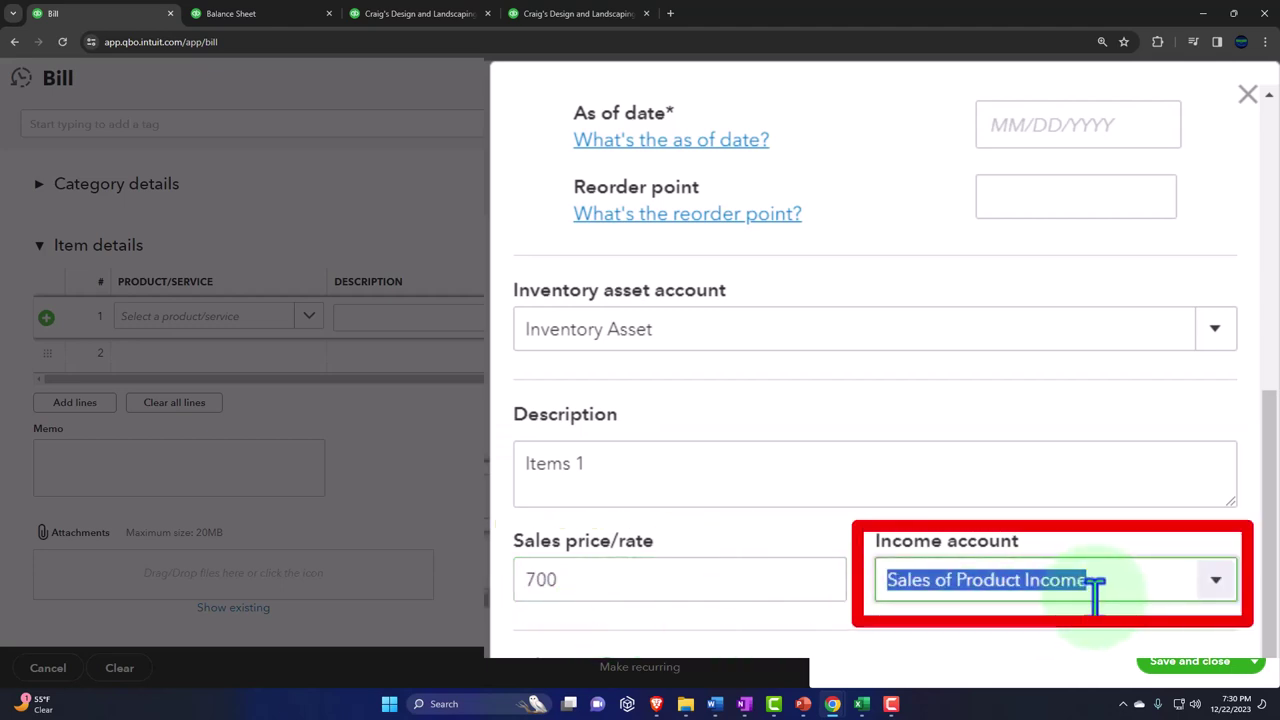
- Keep the standard taxable rate, enter the purchasing description Items 1 and a cost of 600, and try to save the item
scroll(1095, 598, down, 3)
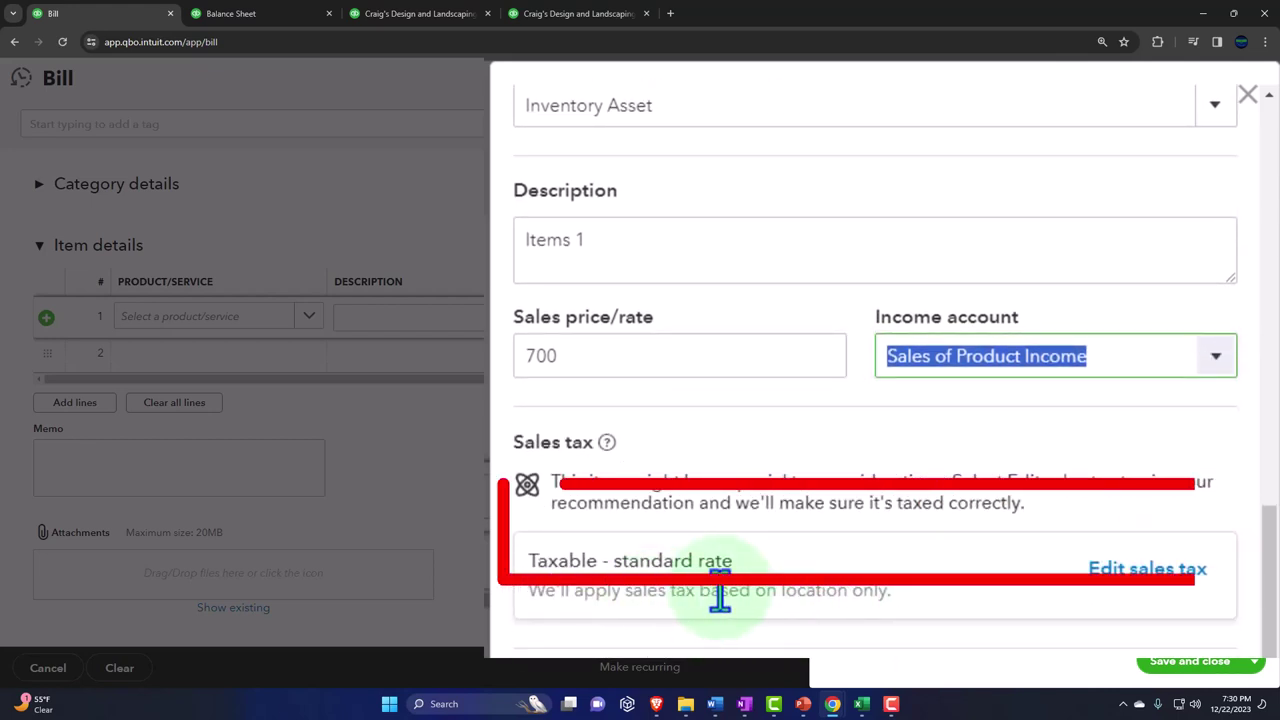
scroll(720, 590, down, 1)
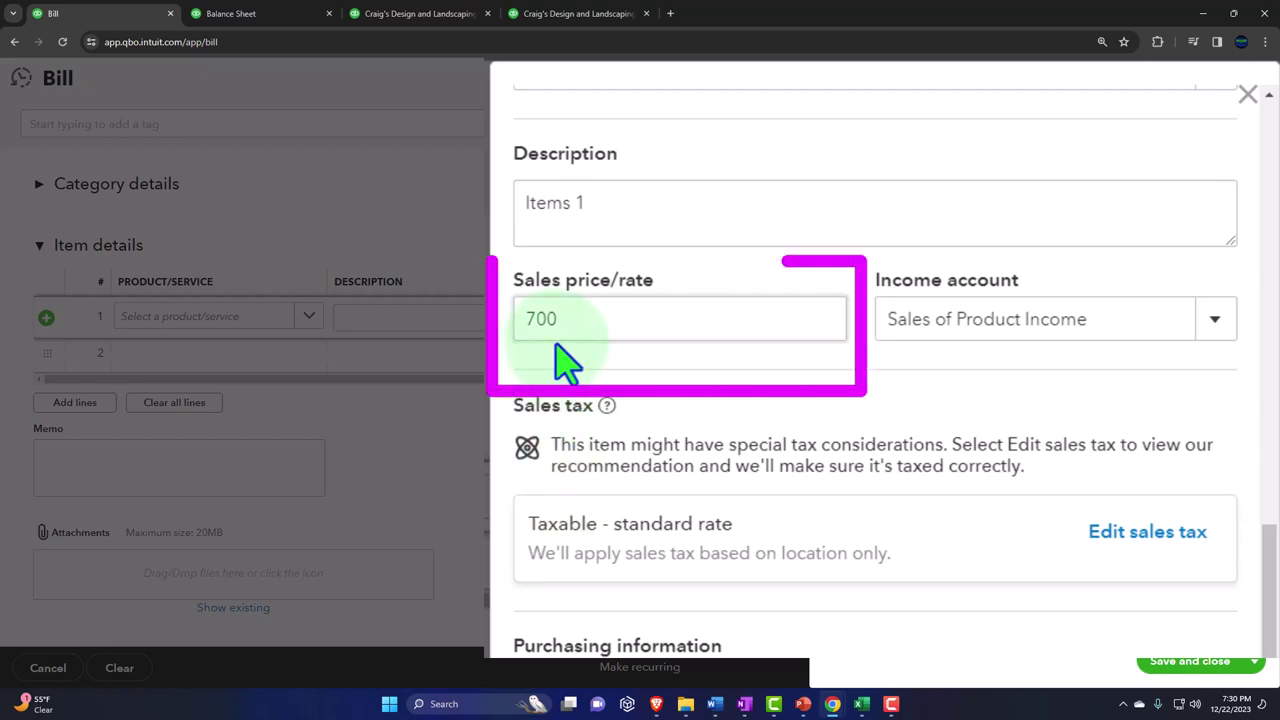
mouse_move(607, 405)
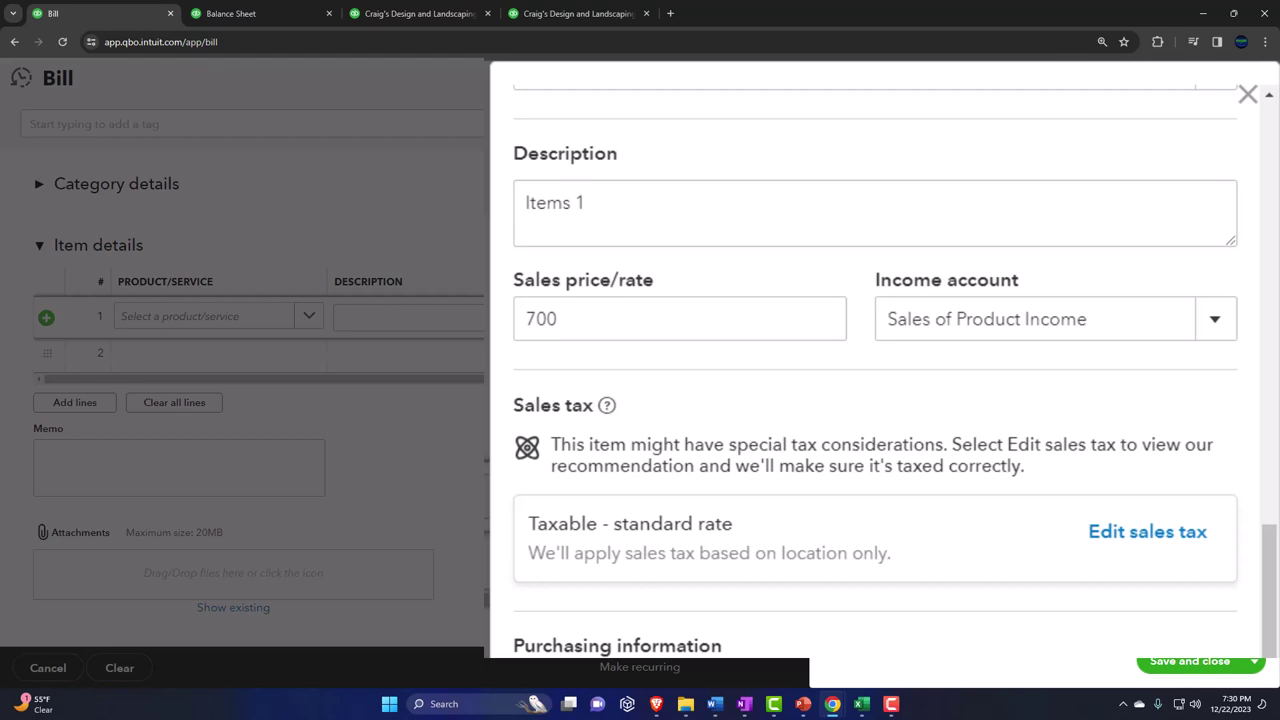
click(1190, 661)
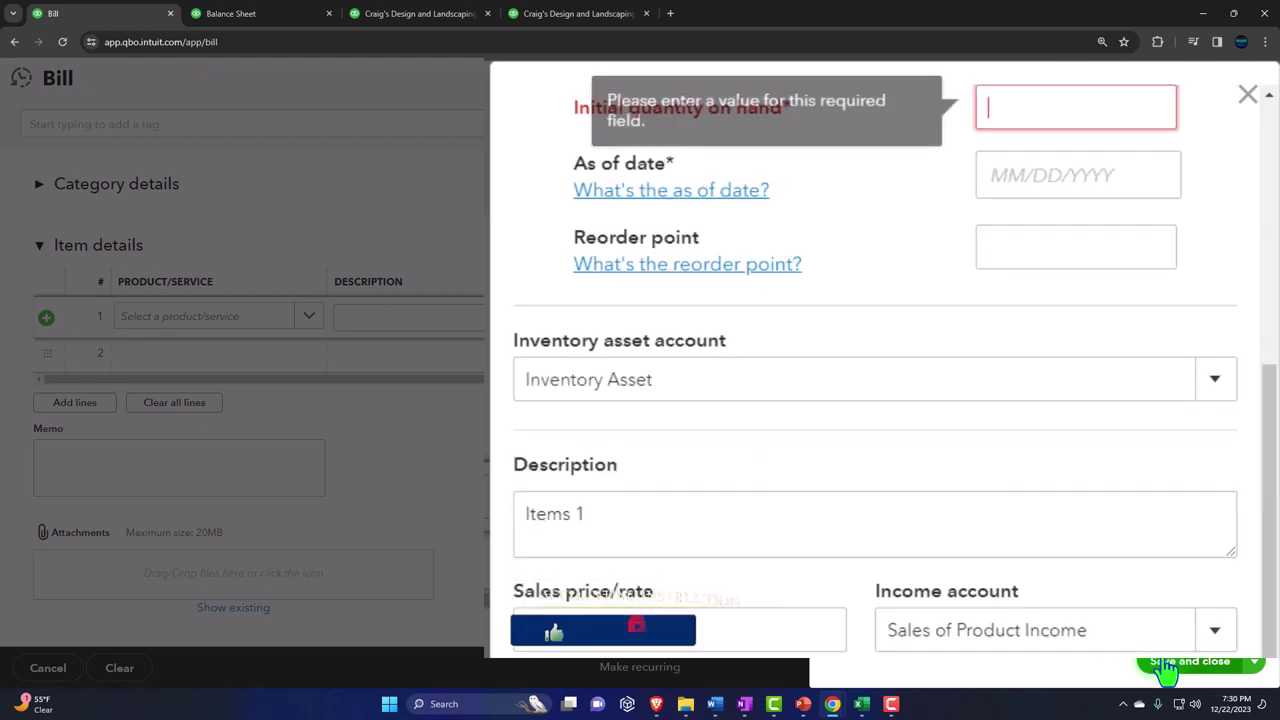
- Set the initial quantity on hand to 0, complete the required item fields, and save and close the new inventory item
scroll(608, 680, up, 5)
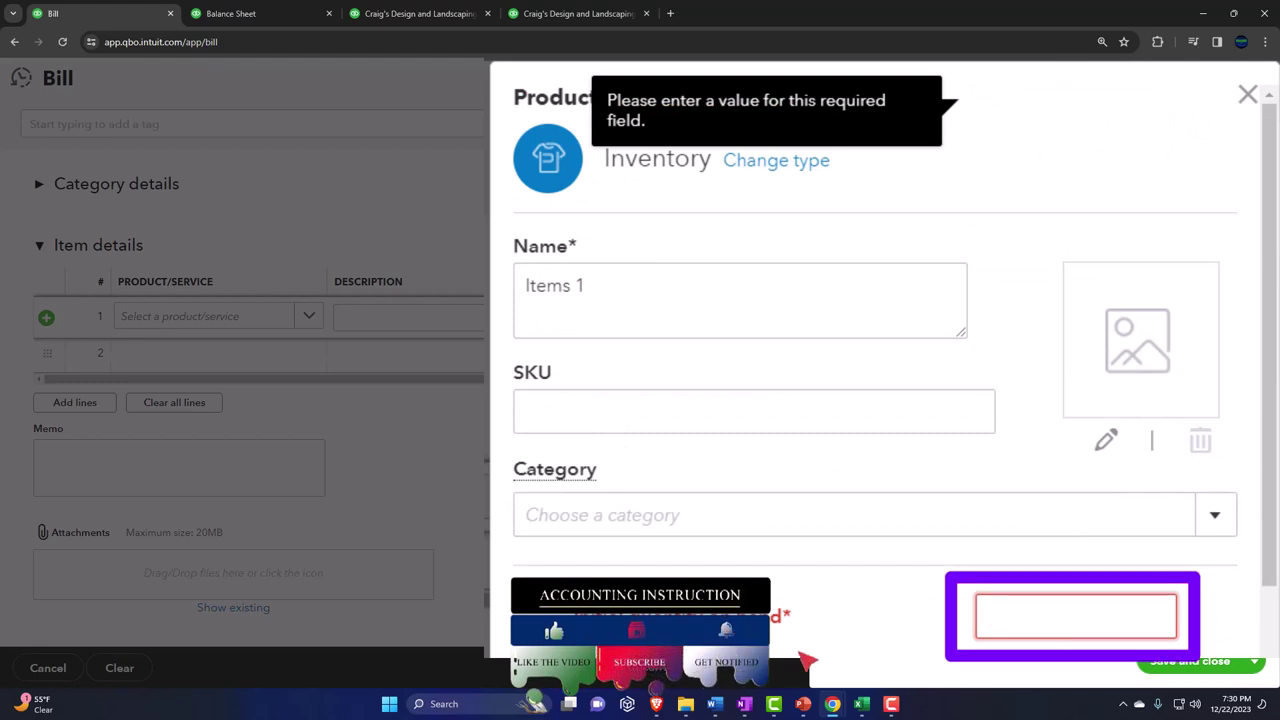
text(0)
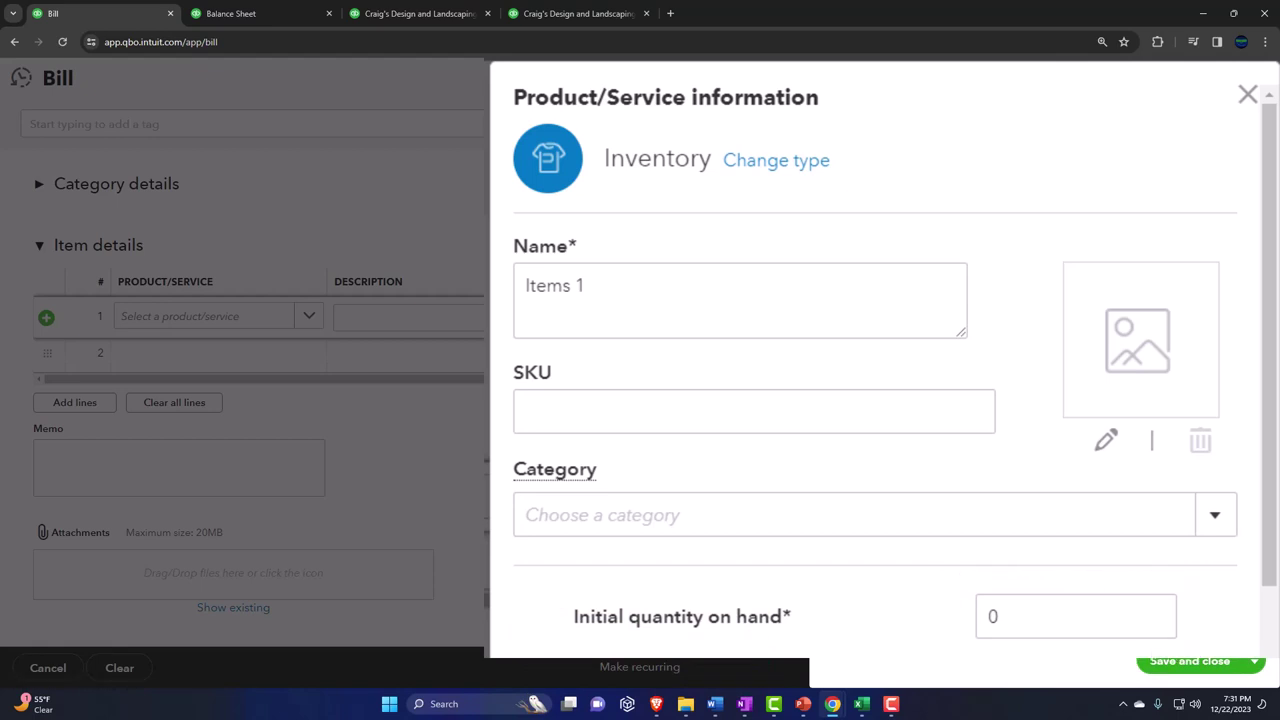
scroll(1106, 489, down, 5)
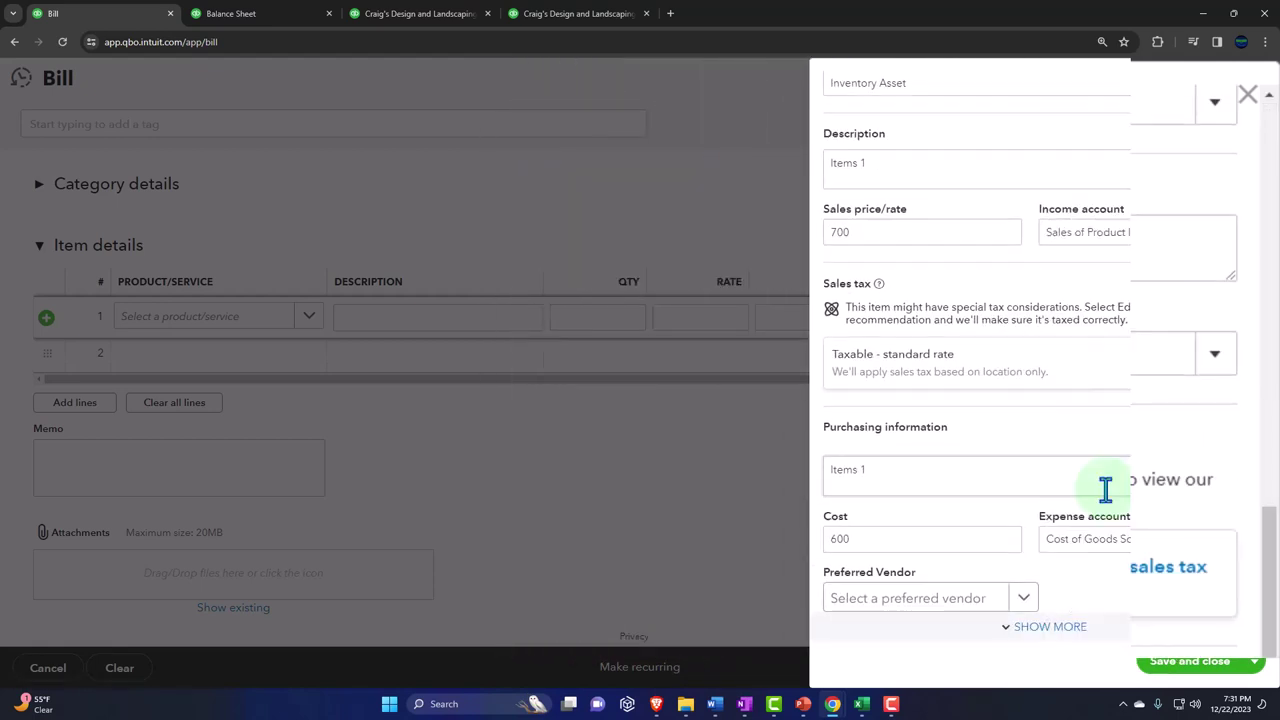
click(1158, 662)
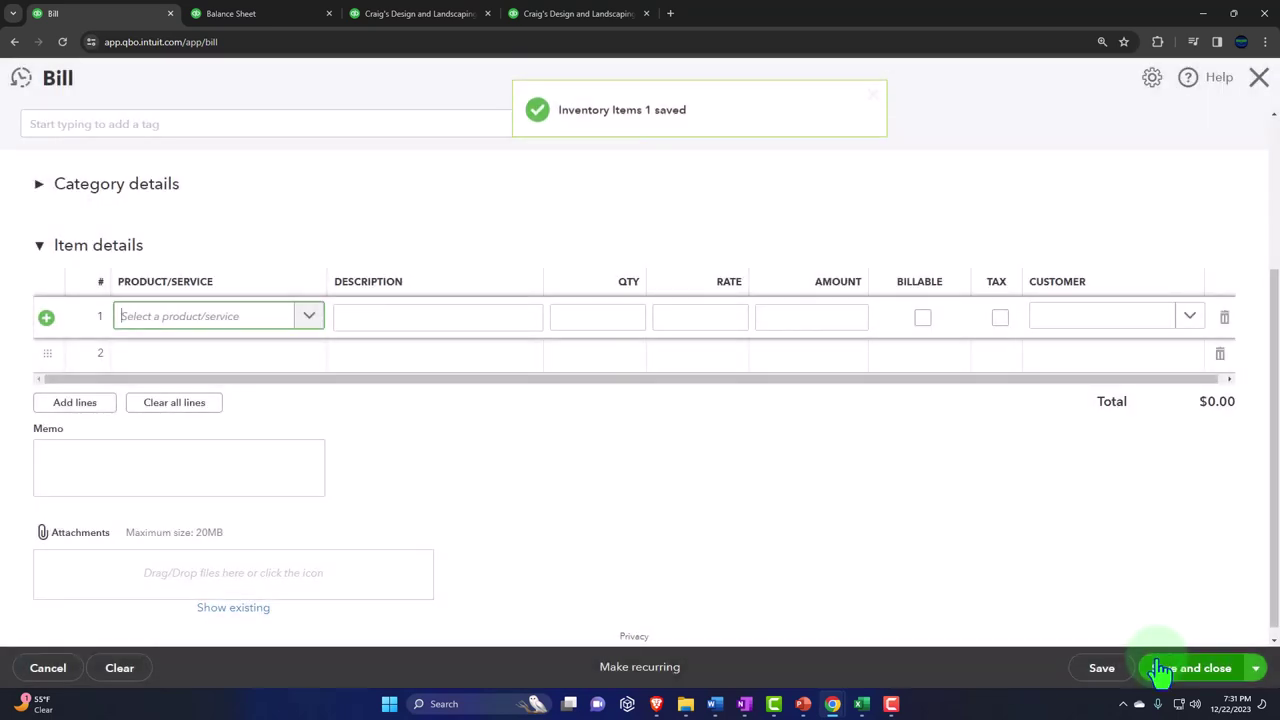
- Set the quantity of Items 1 on the bill to 2, keeping the rate of 600
click(608, 317)
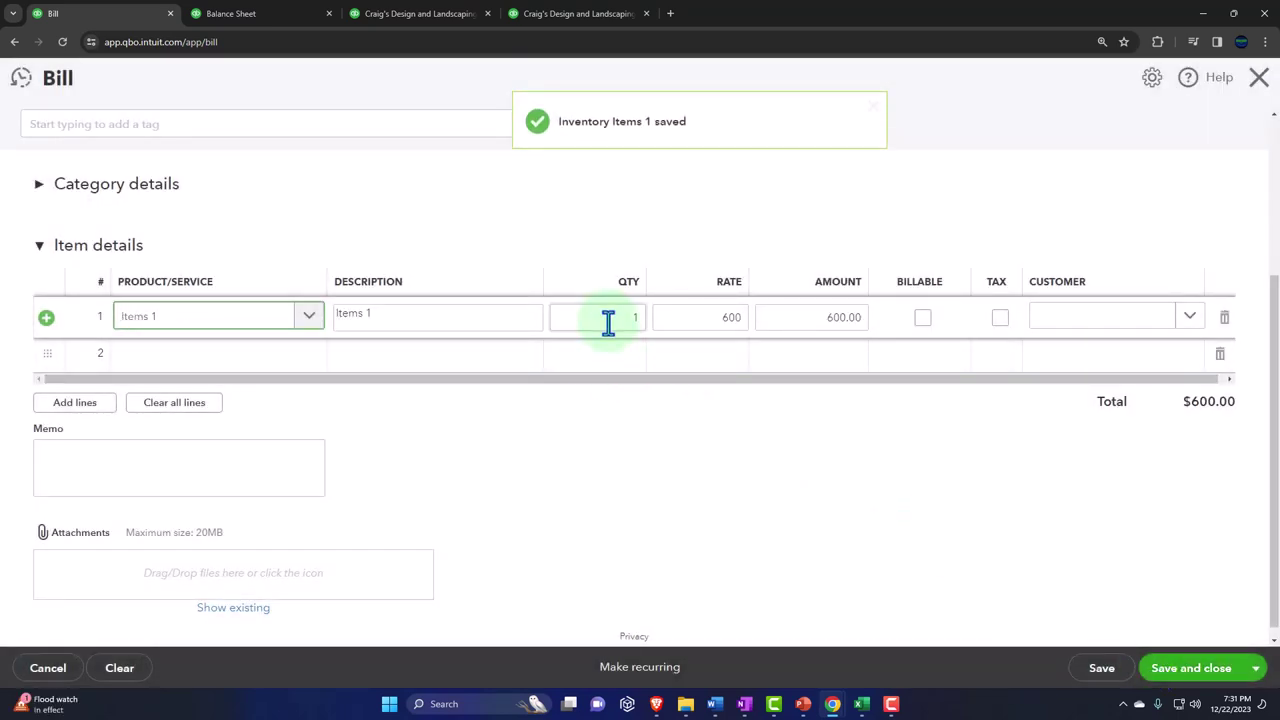
text(2)
click(303, 340)
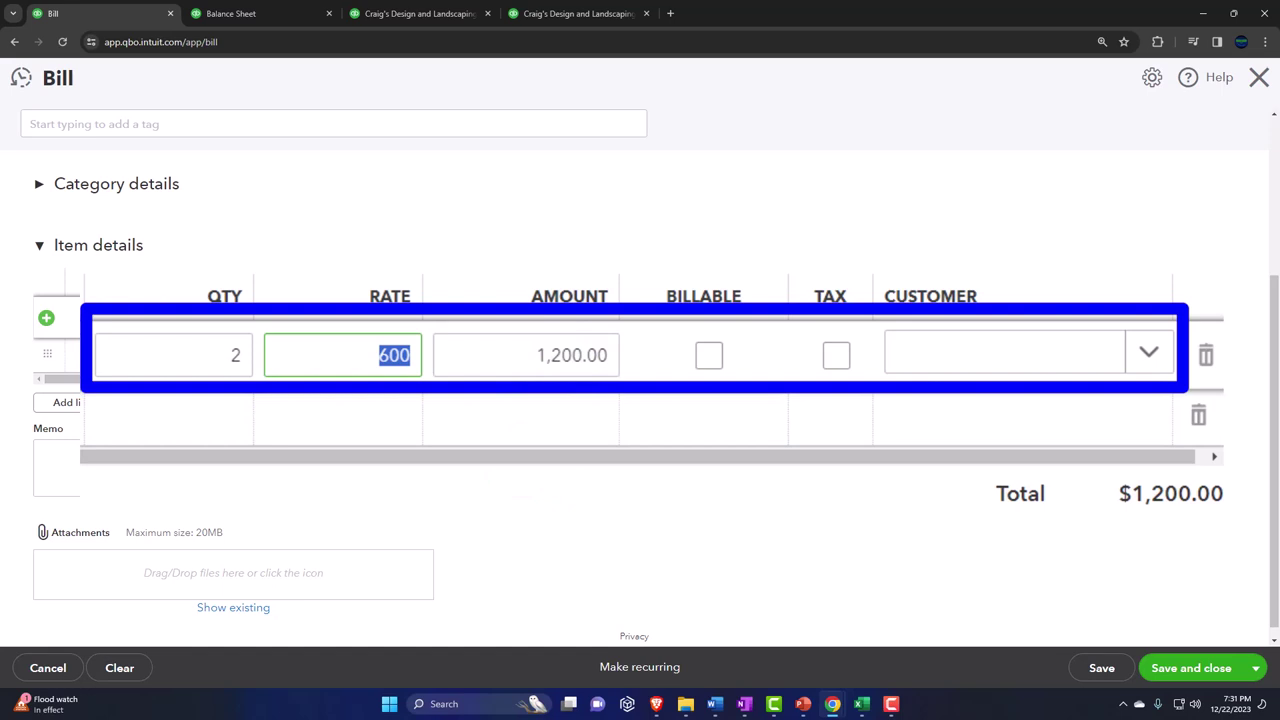
key(Escape)
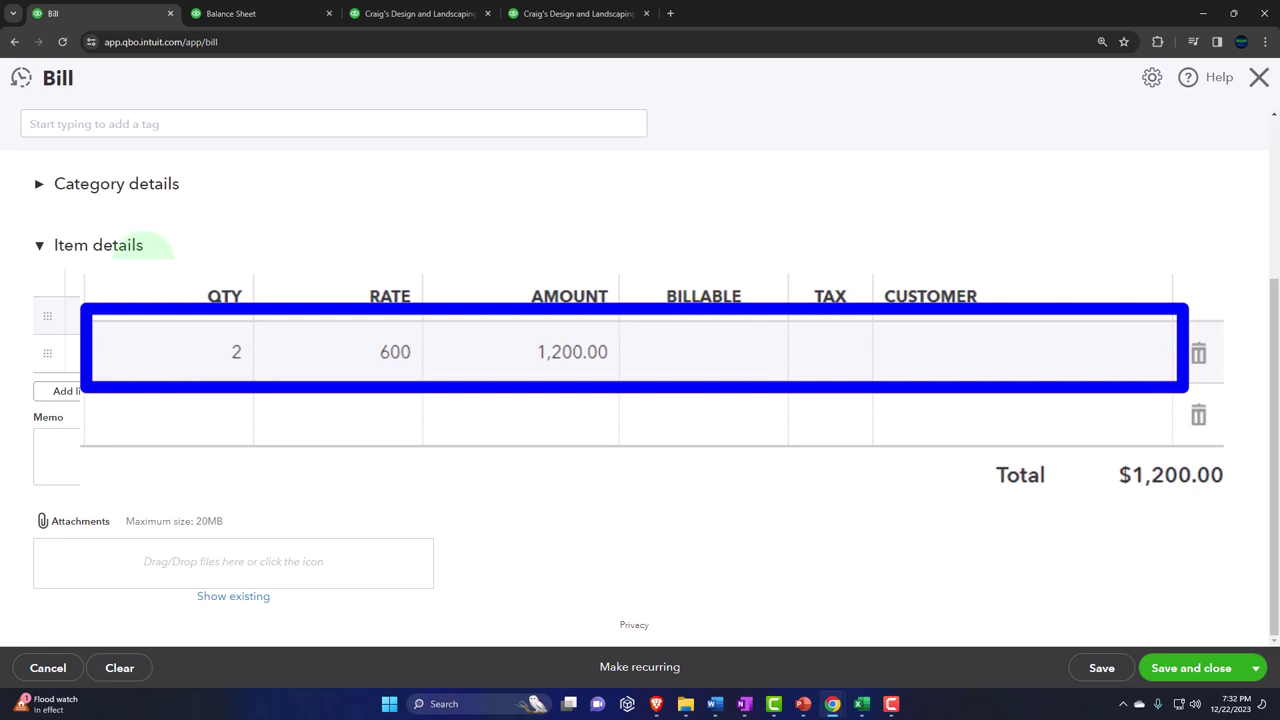
- Switch to the Excel worksheet and change the bill entry's debit account in B3 to reference Inventory in E5
click(861, 704)
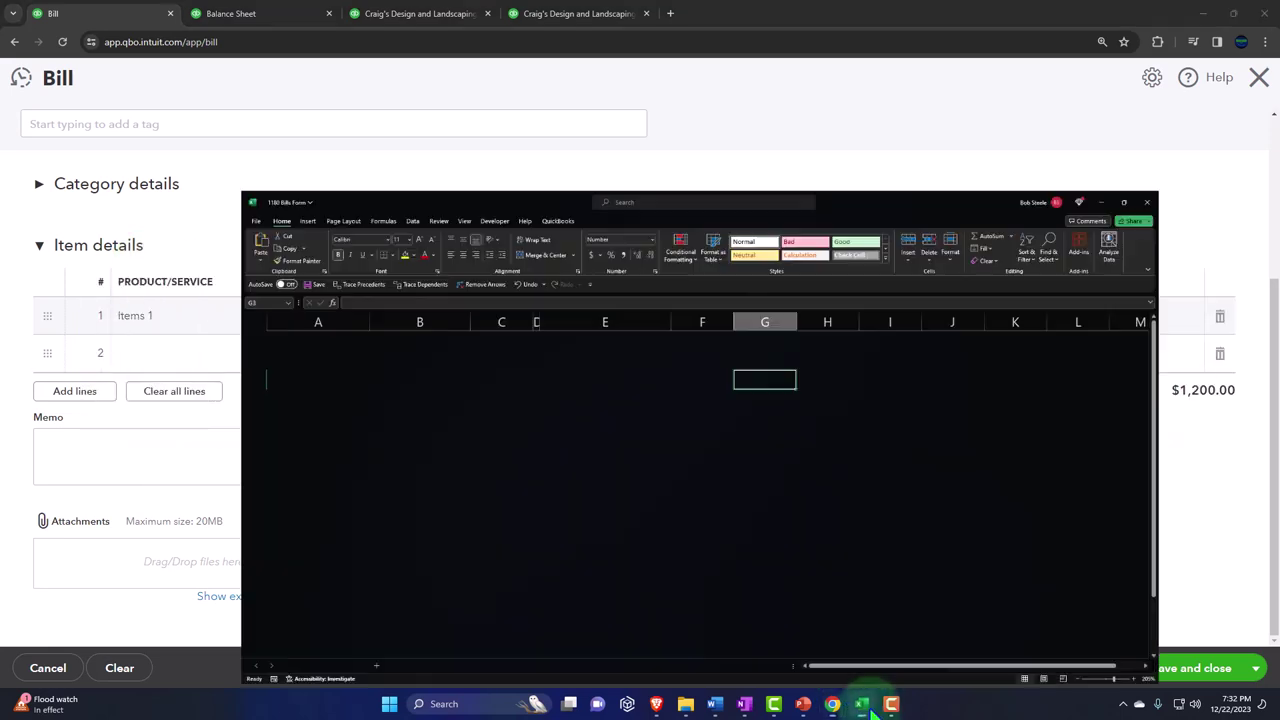
click(308, 346)
click(243, 264)
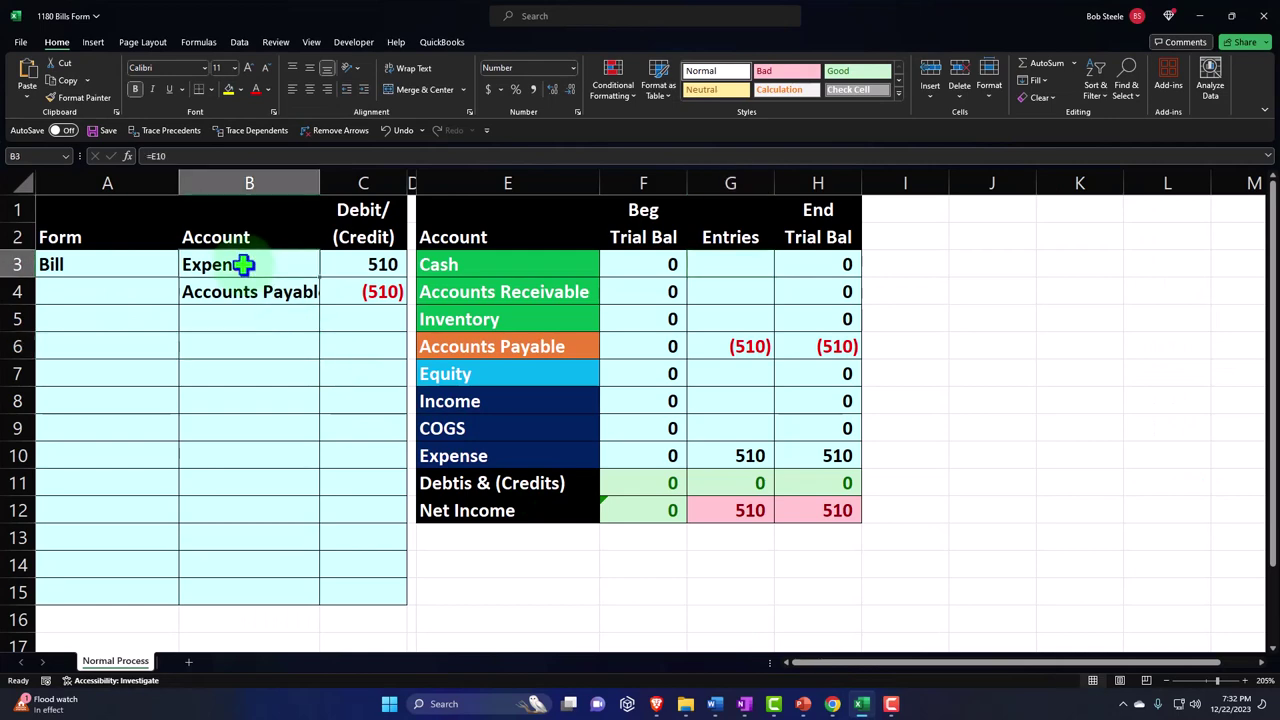
text(=)
key(Right)
key(Right)
key(Right)
key(Right)
key(Right)
key(Down)
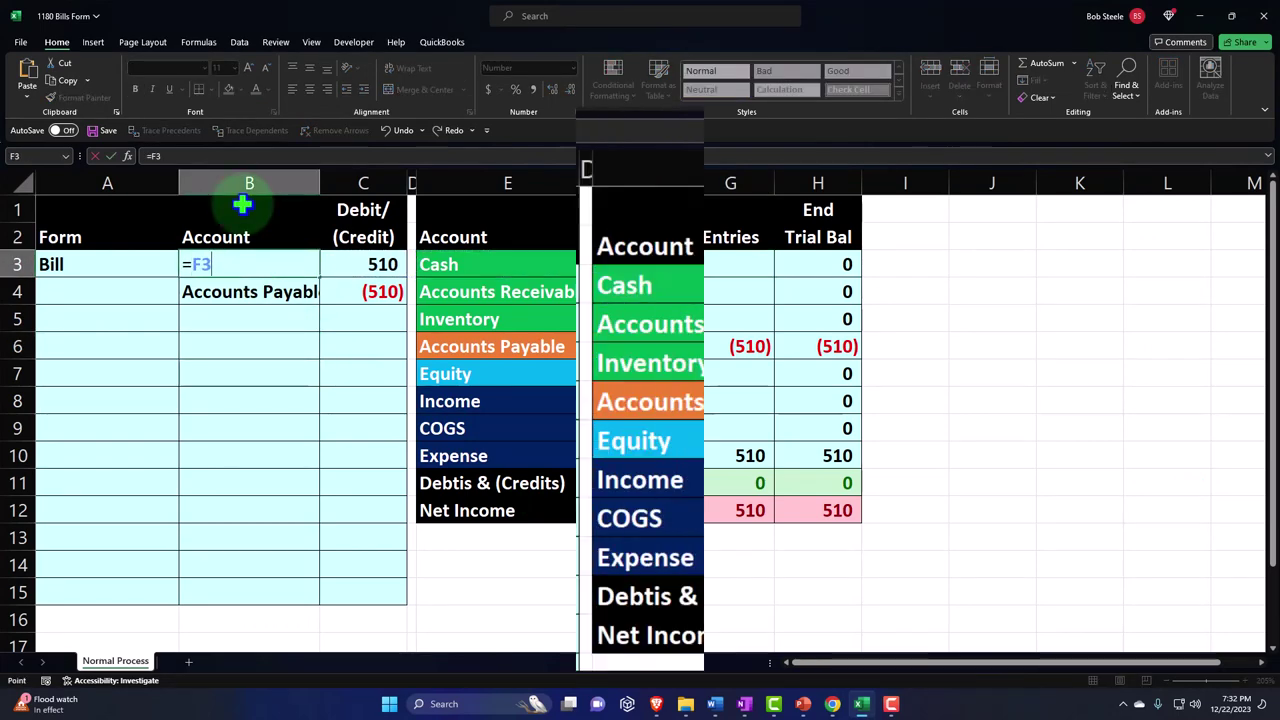
key(Left)
key(Left)
key(Down)
key(Return)
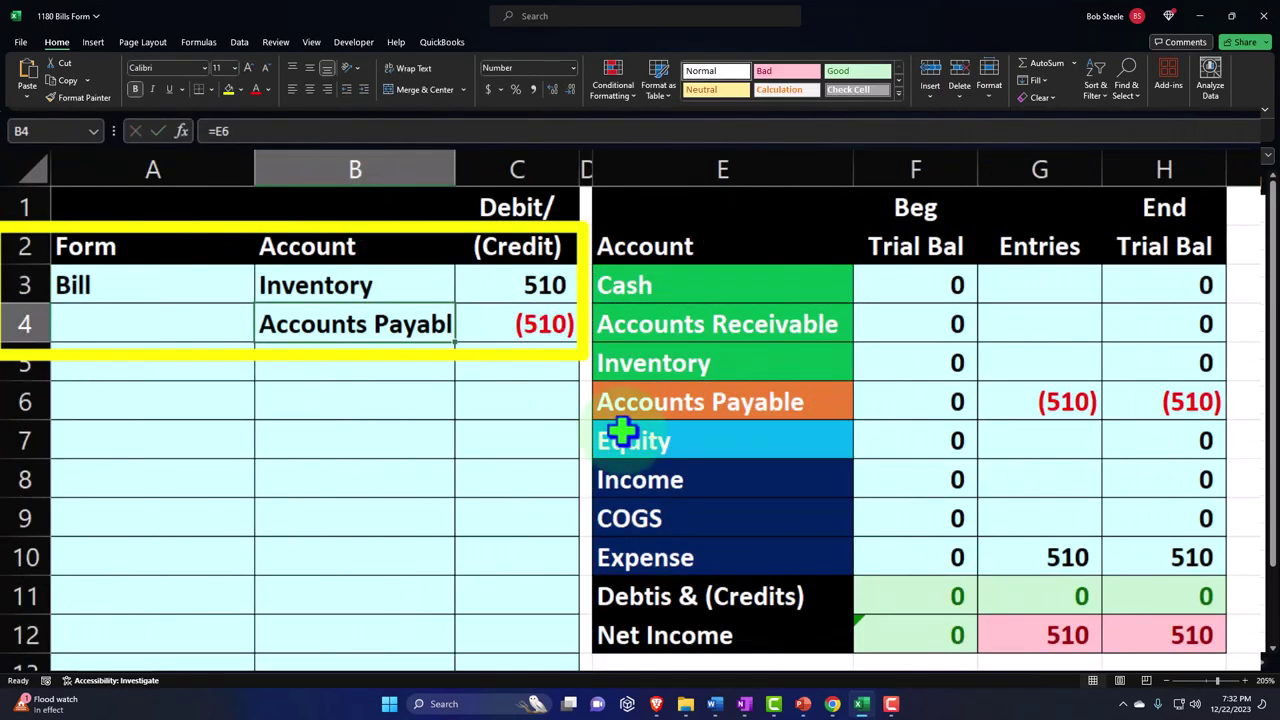
- Clear the Expense entry in cell G10 of the trial balance
click(1062, 550)
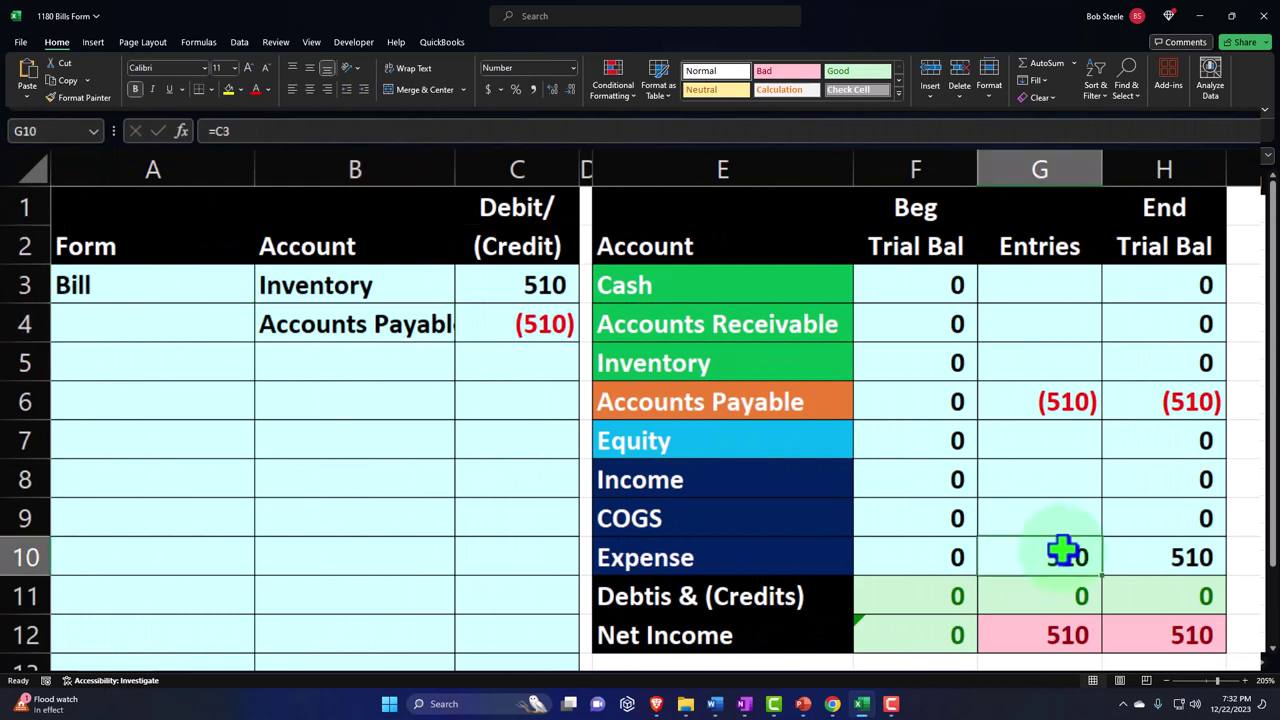
key(BackSpace)
key(Return)
- Link the Inventory entry in cell G5 to the bill's debit amount in C3
key(Up)
key(Up)
key(Up)
key(Up)
key(Up)
key(Up)
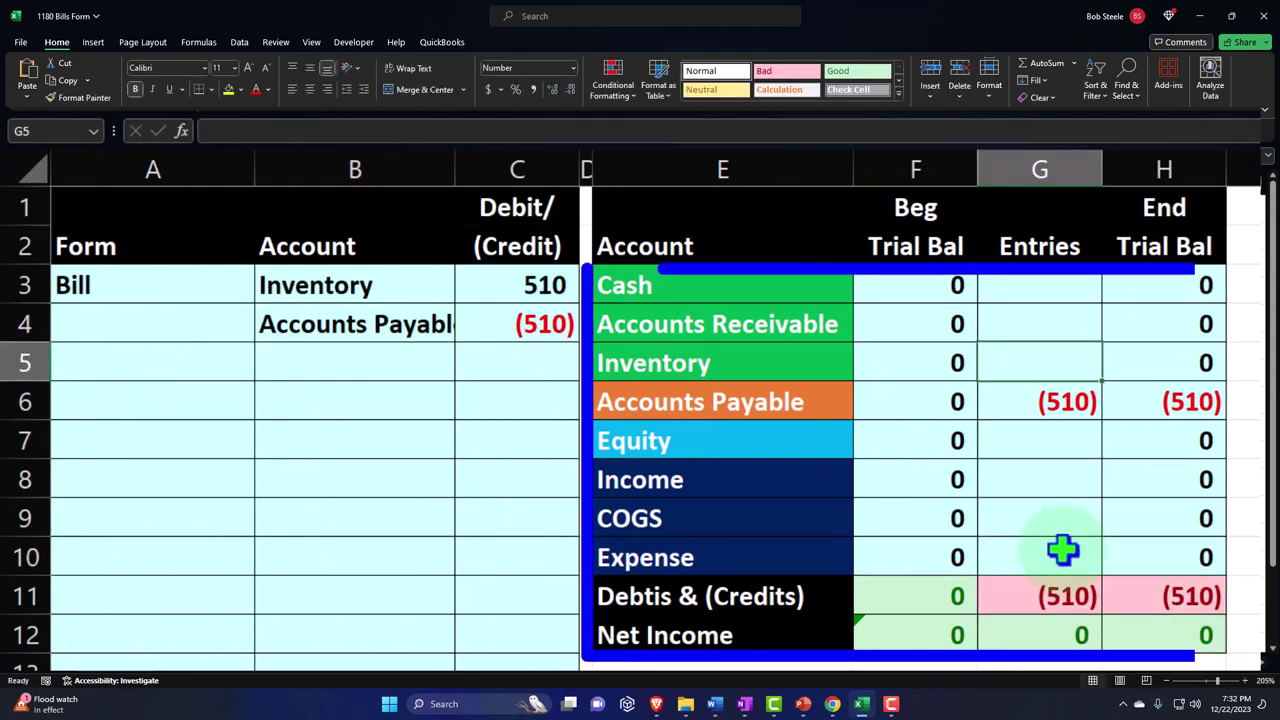
text(=)
key(Left)
key(Left)
key(Left)
key(Left)
key(Up)
key(Up)
key(Return)
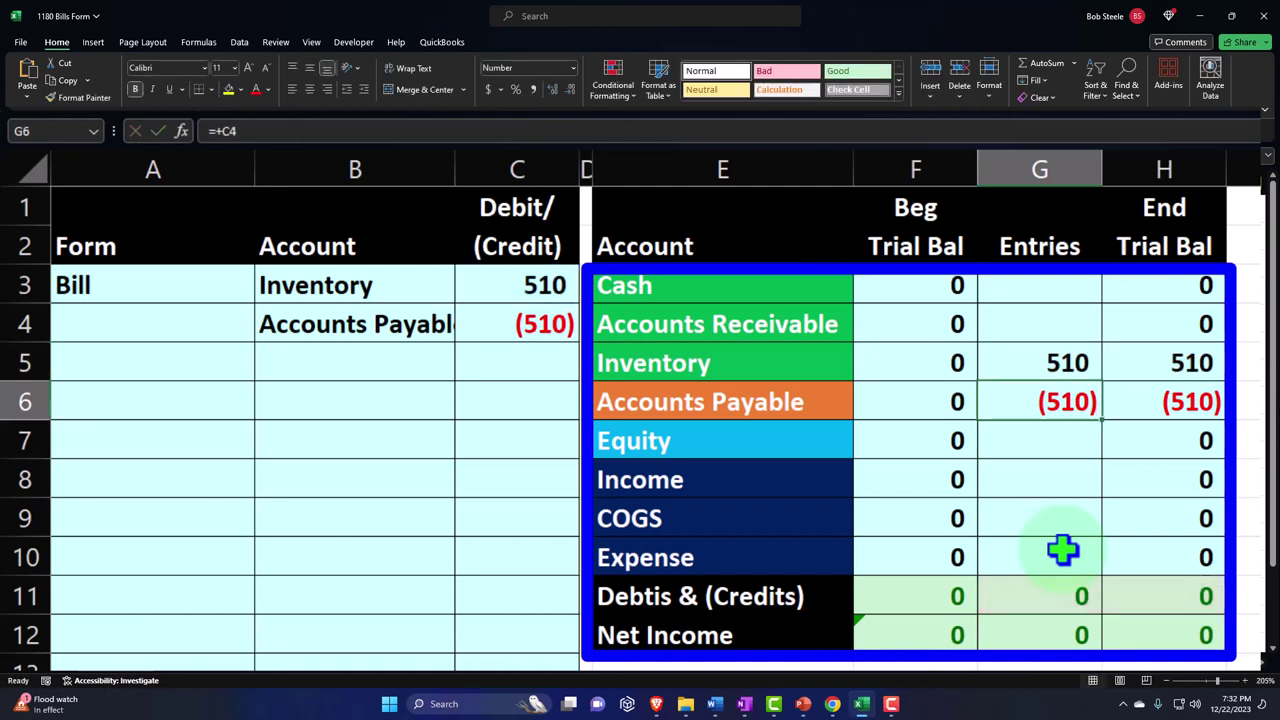
- Review the ending net income formula, the income statement rows and the Inventory row, and return to the bill in QuickBooks
double_click(1183, 632)
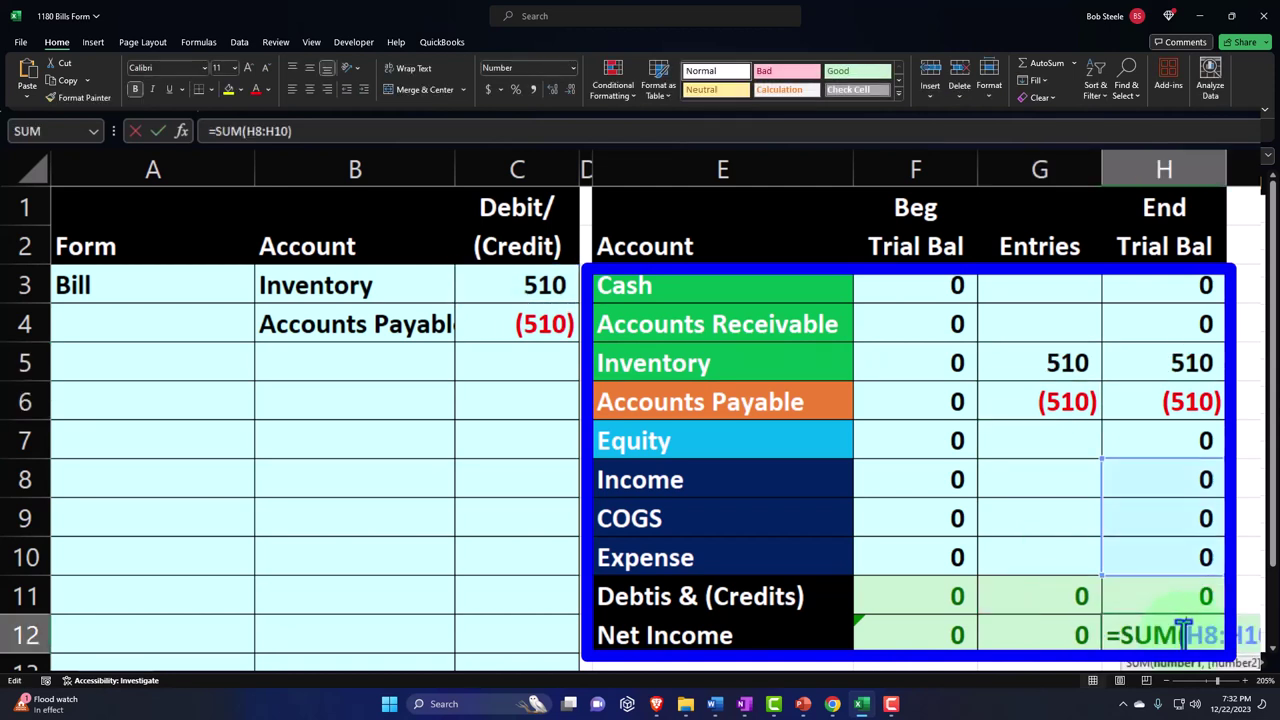
key(Escape)
drag(791, 486, 1151, 603)
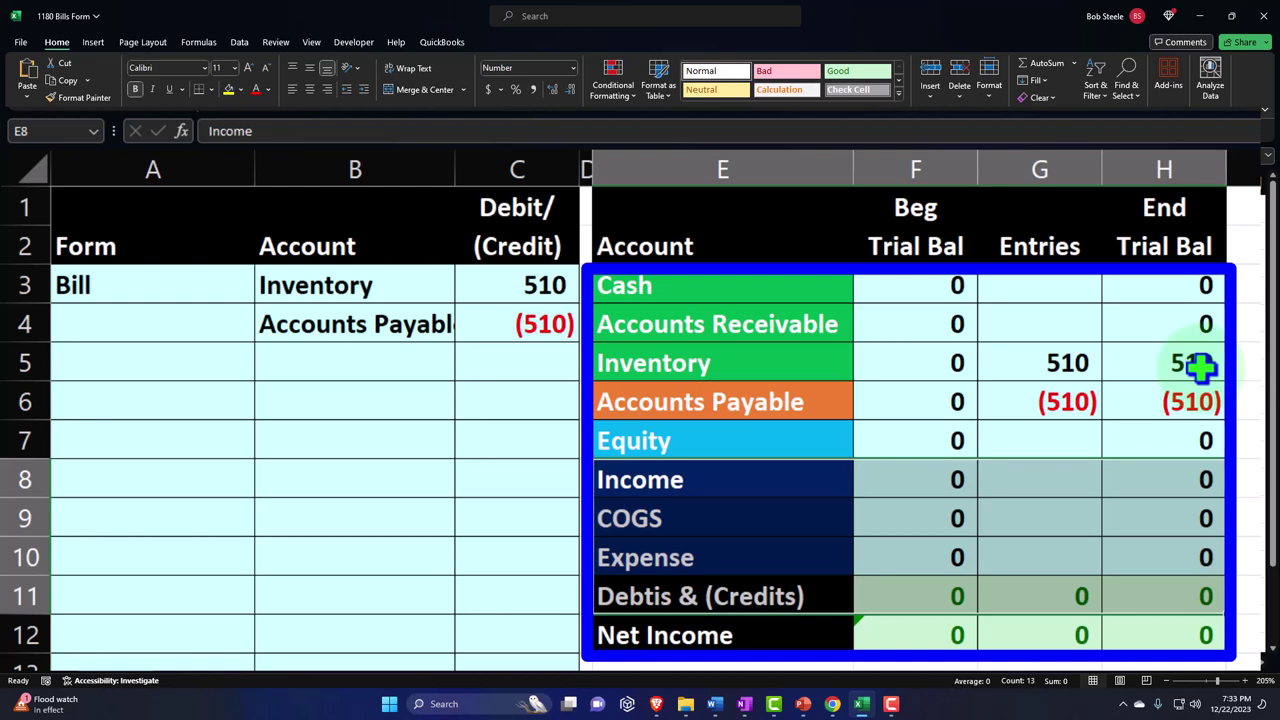
drag(805, 365, 1138, 368)
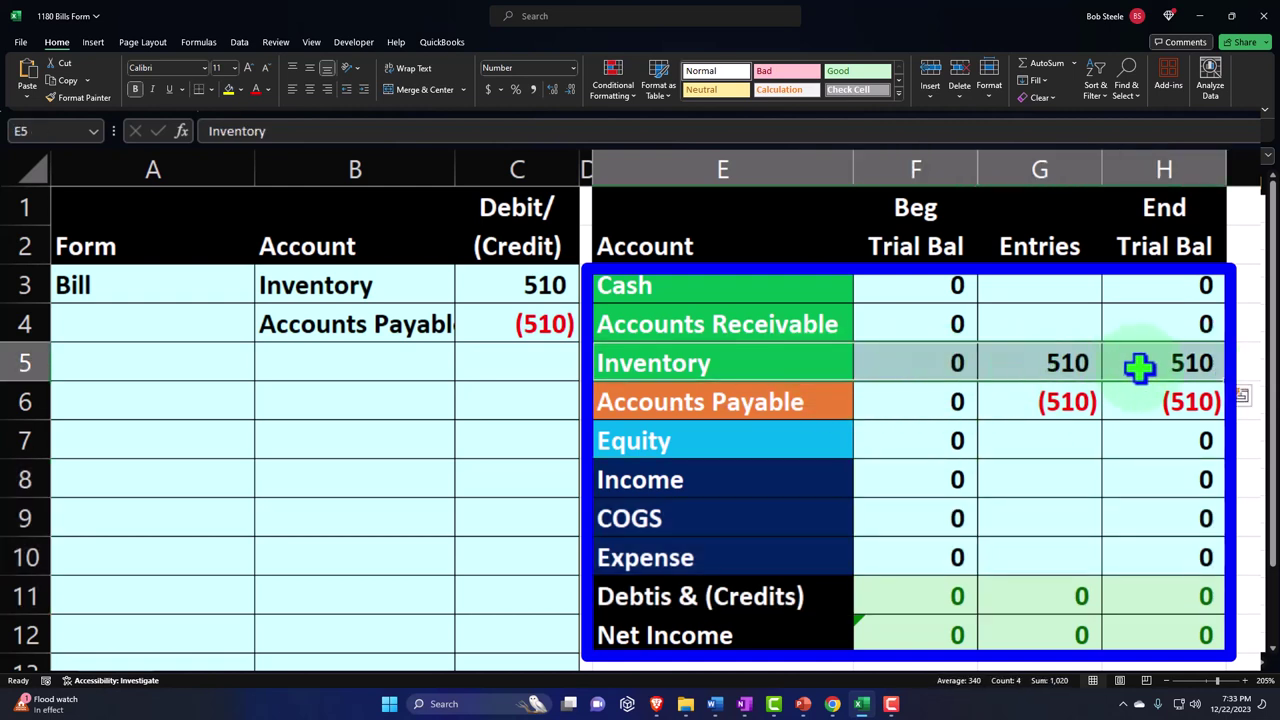
click(862, 704)
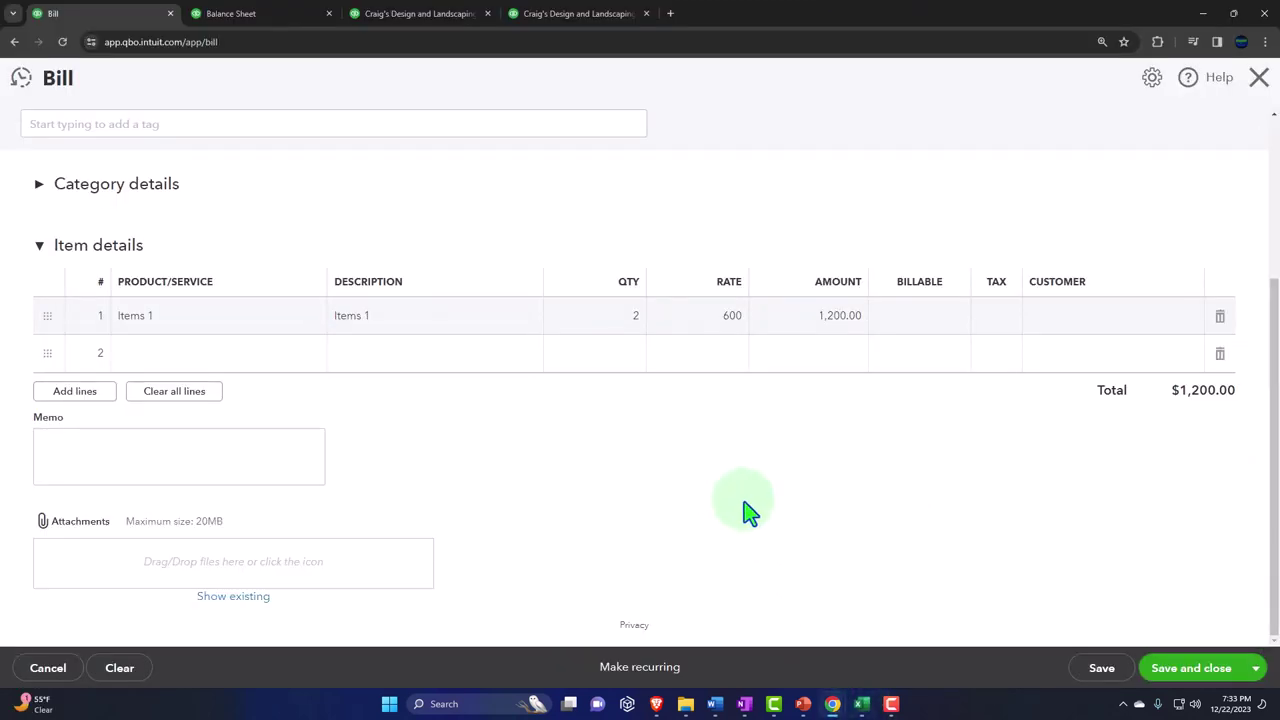
- Save and close the Vendor 2 inventory bill, and rerun the Balance Sheet report for 01/01/2024 to 12/31/2024
scroll(750, 512, up, 3)
scroll(750, 512, down, 3)
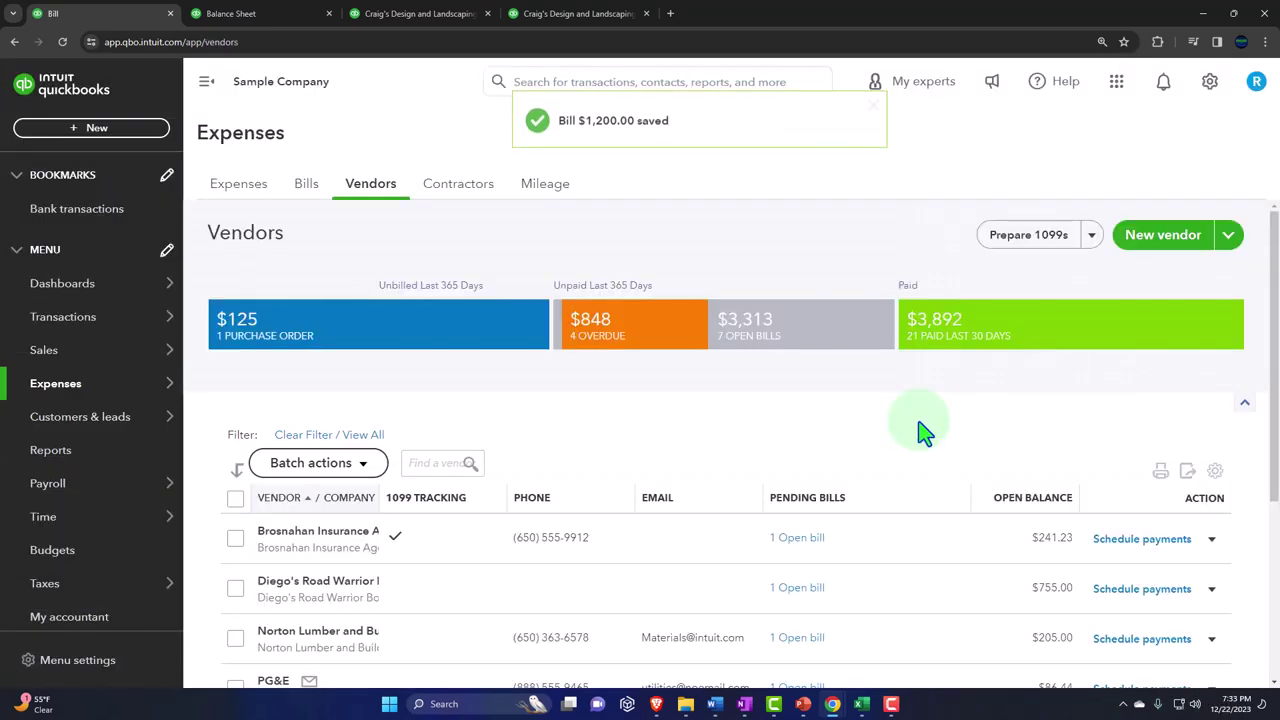
click(310, 14)
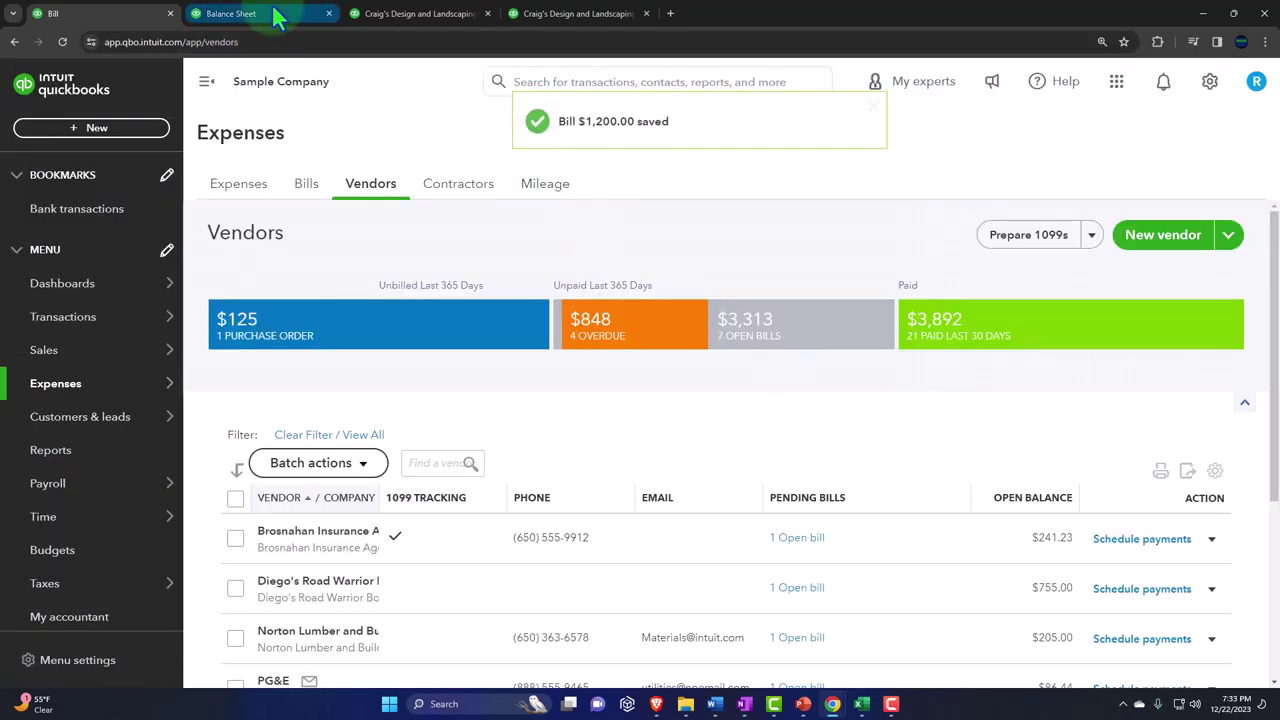
scroll(671, 371, up, 3)
scroll(672, 365, up, 5)
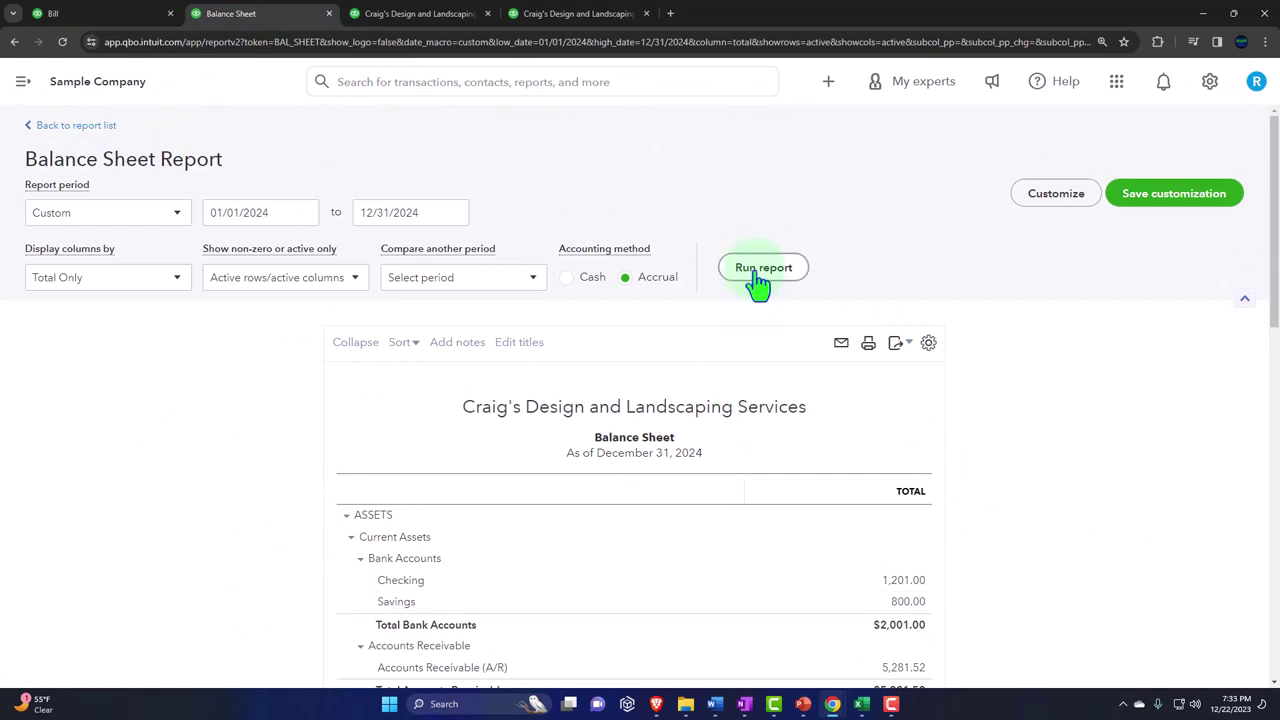
- Open the transaction detail behind Accounts Payable on the balance sheet, check the Vendor 2 bill, and return to the report
scroll(300, 448, down, 2)
ctrl+scroll(271, 451, up, 2)
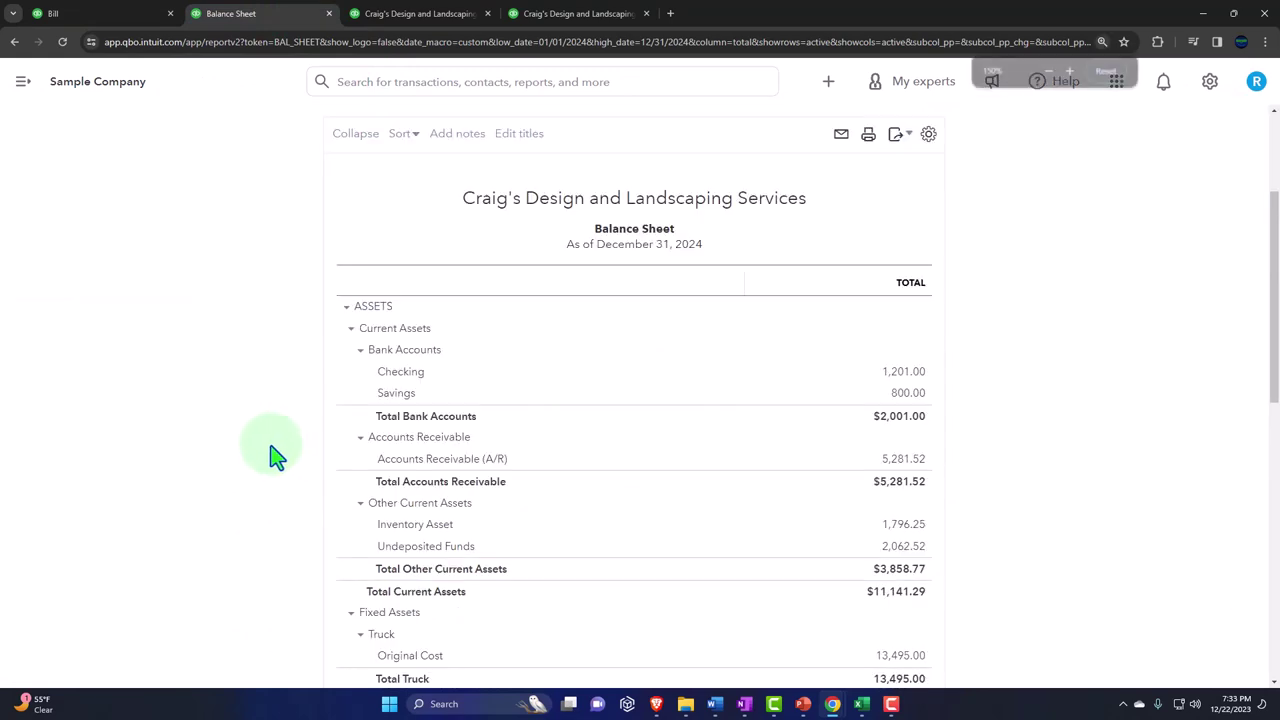
scroll(278, 456, down, 5)
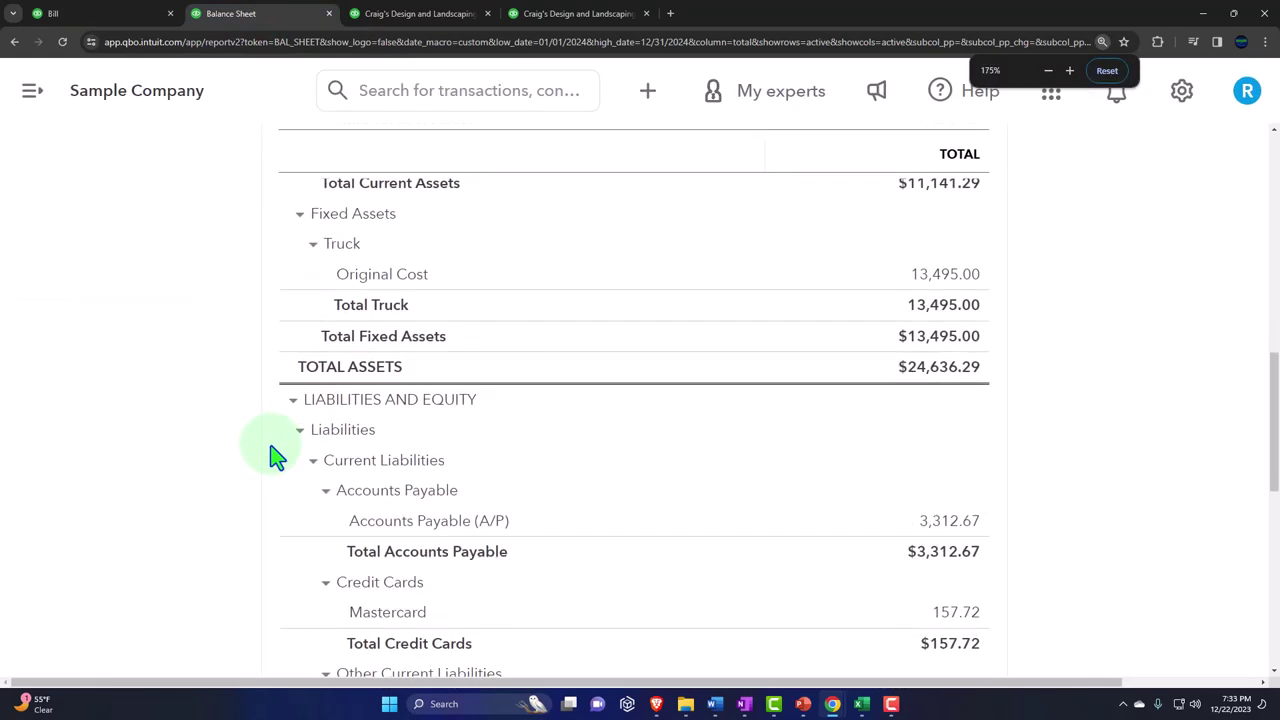
click(966, 438)
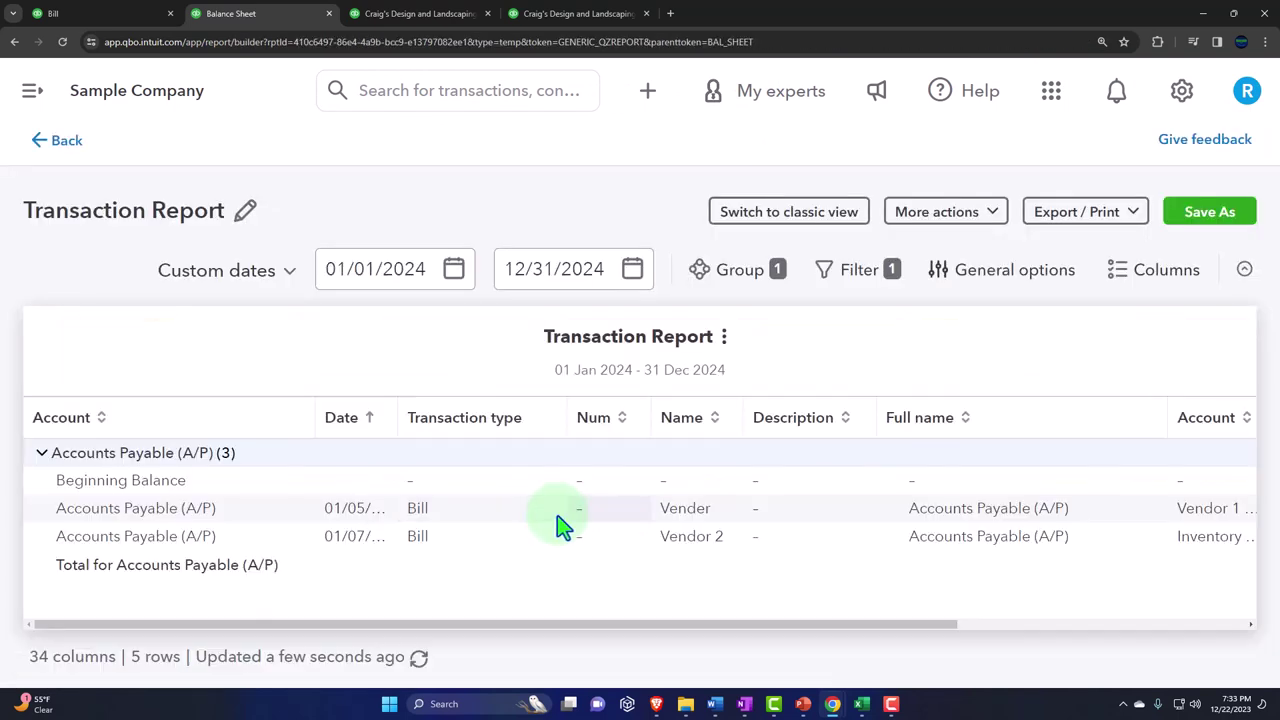
key(ctrl+minus)
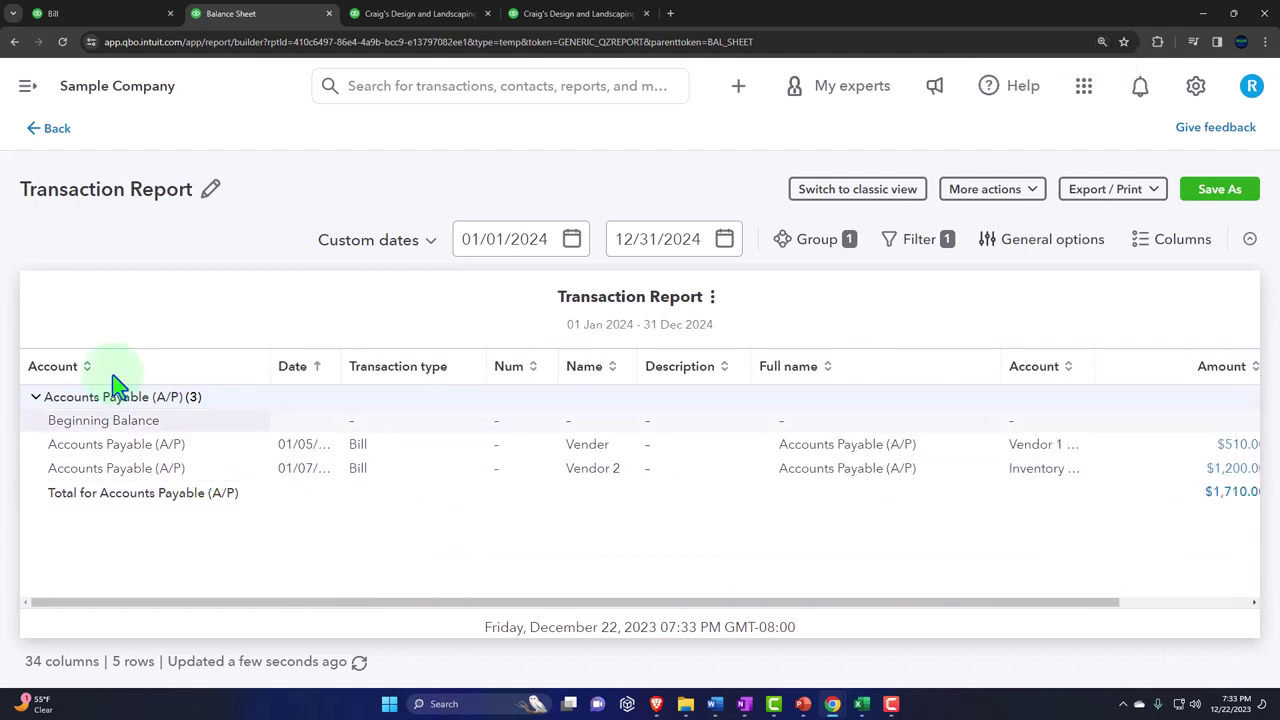
click(44, 128)
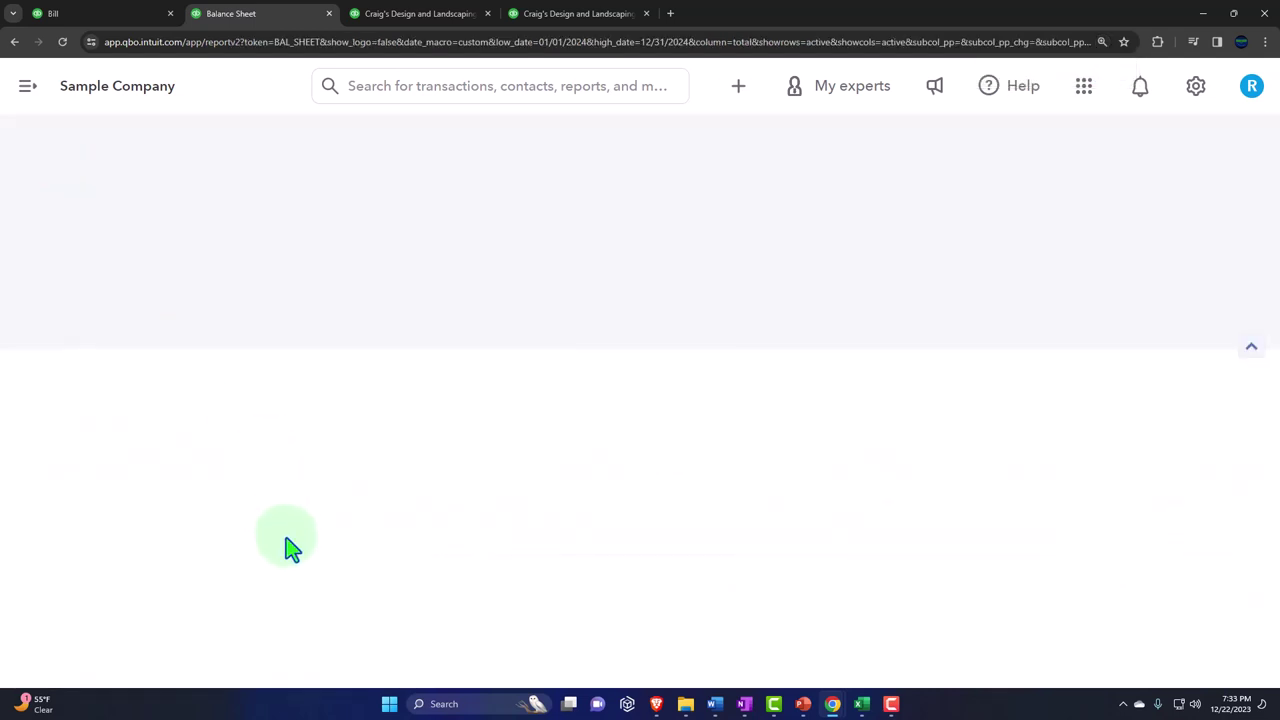
- Open the transaction detail behind Inventory Asset, check the Items 1 purchase, and return to the balance sheet's current assets
scroll(291, 550, up, 6)
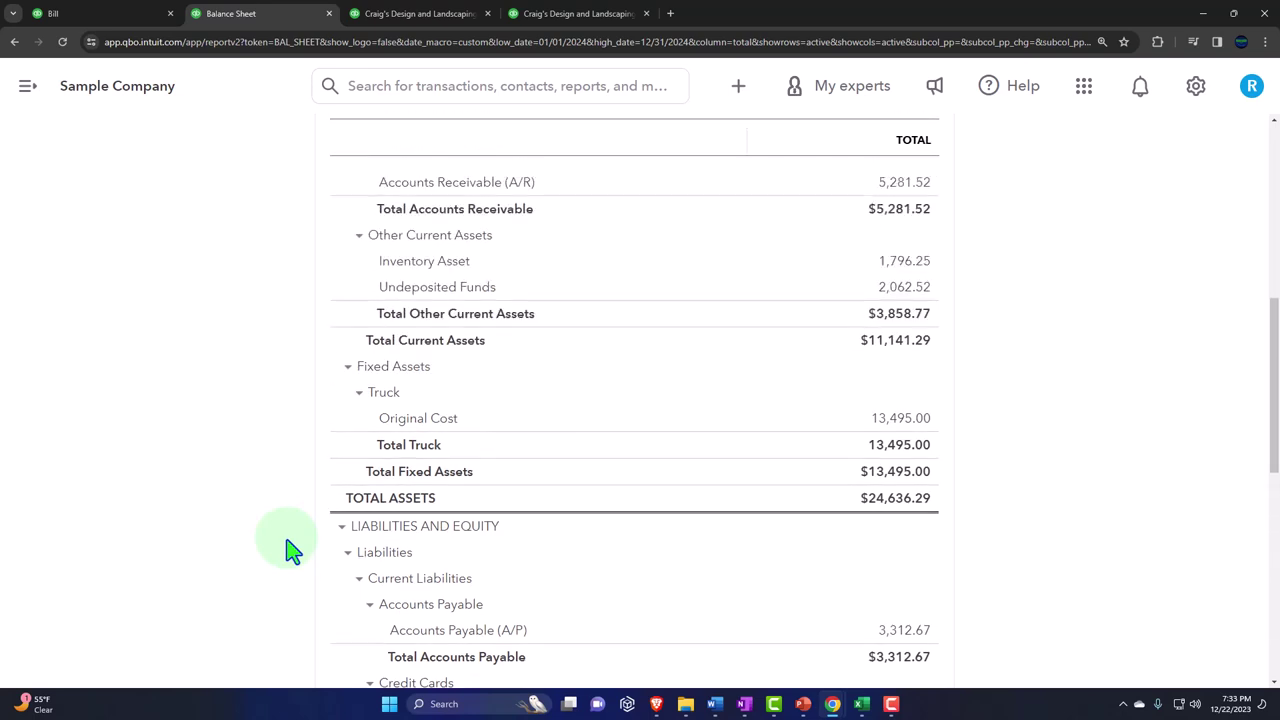
scroll(291, 550, down, 2)
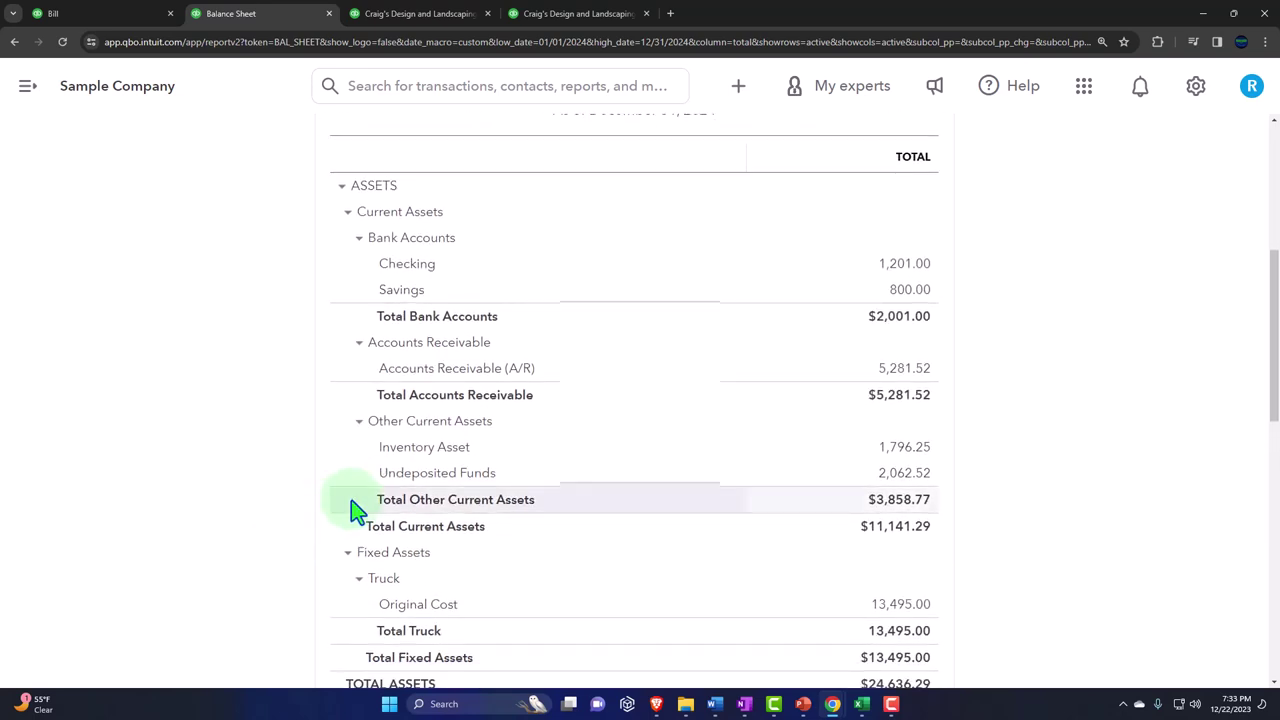
click(901, 452)
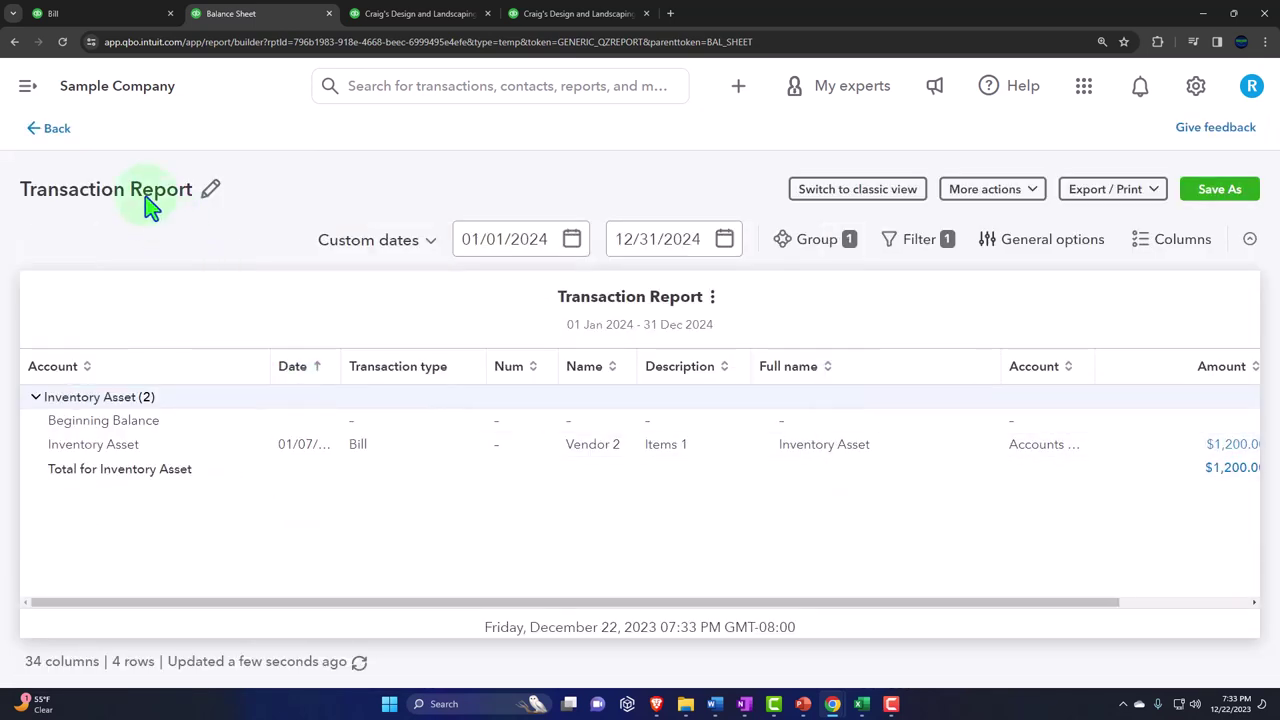
click(58, 133)
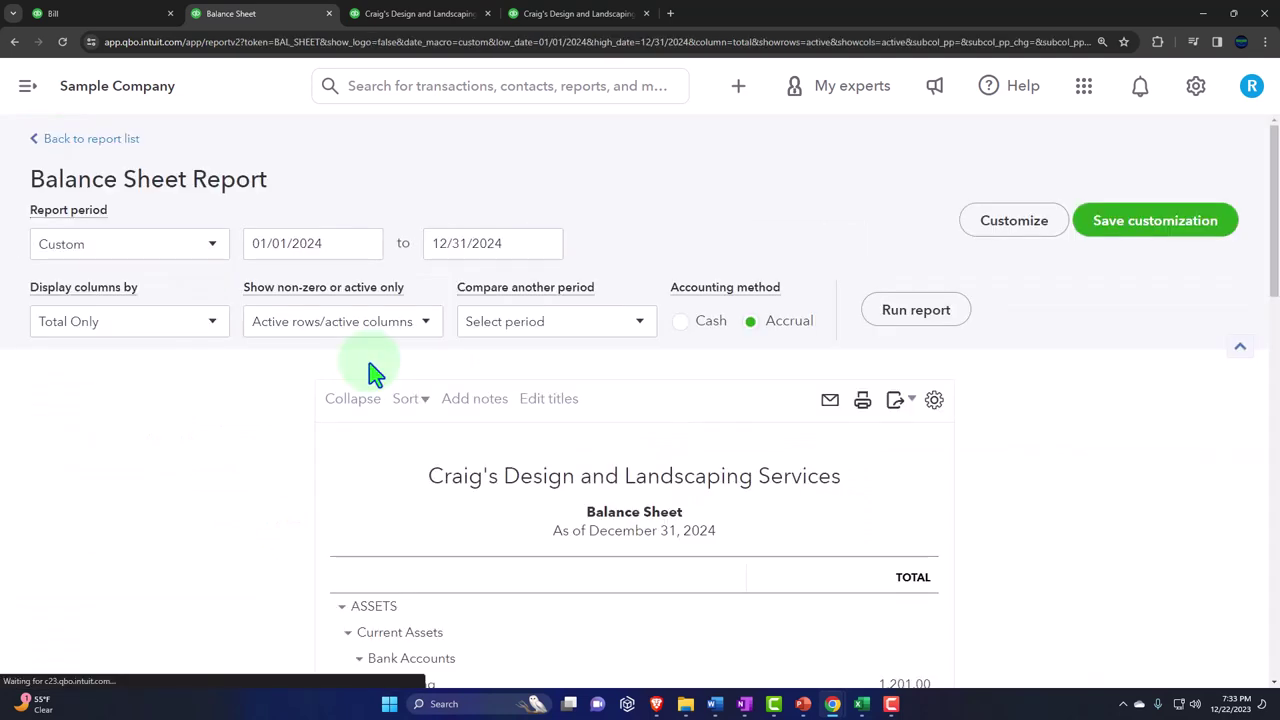
scroll(390, 420, down, 4)
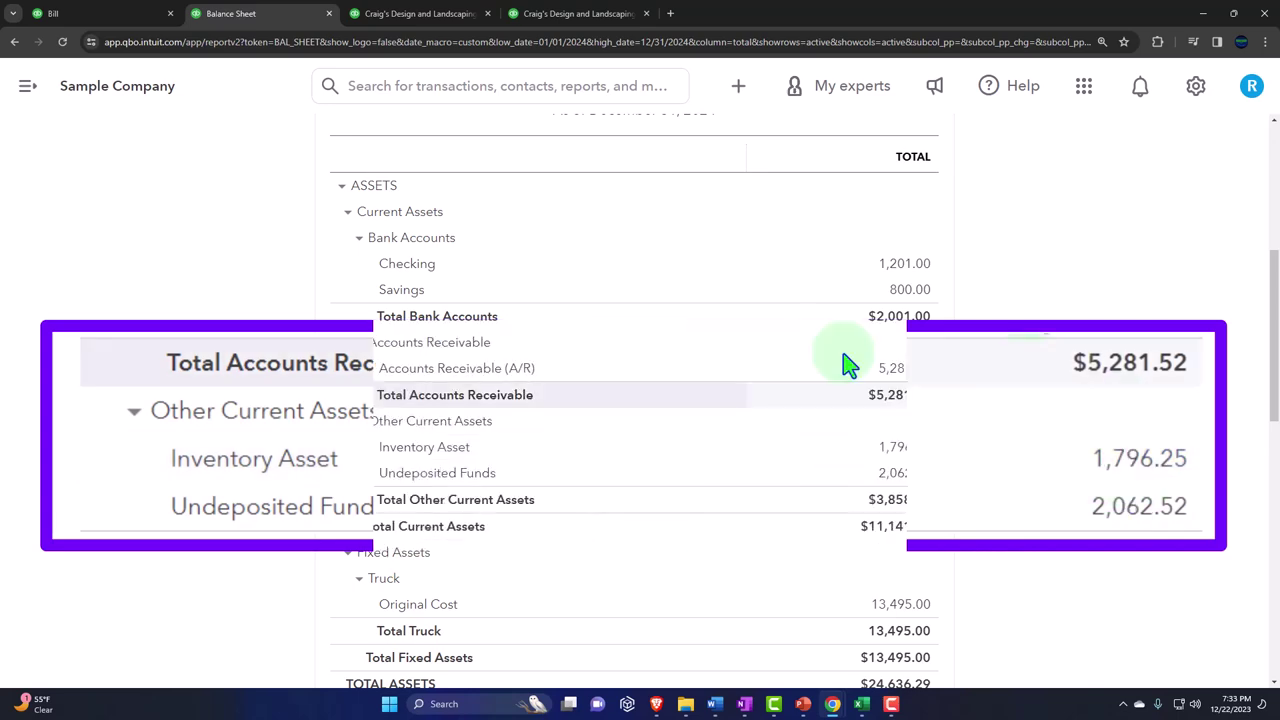
- Rerun the Vendor Balance Detail report and examine the Vendor 2 balance and the report total
click(578, 15)
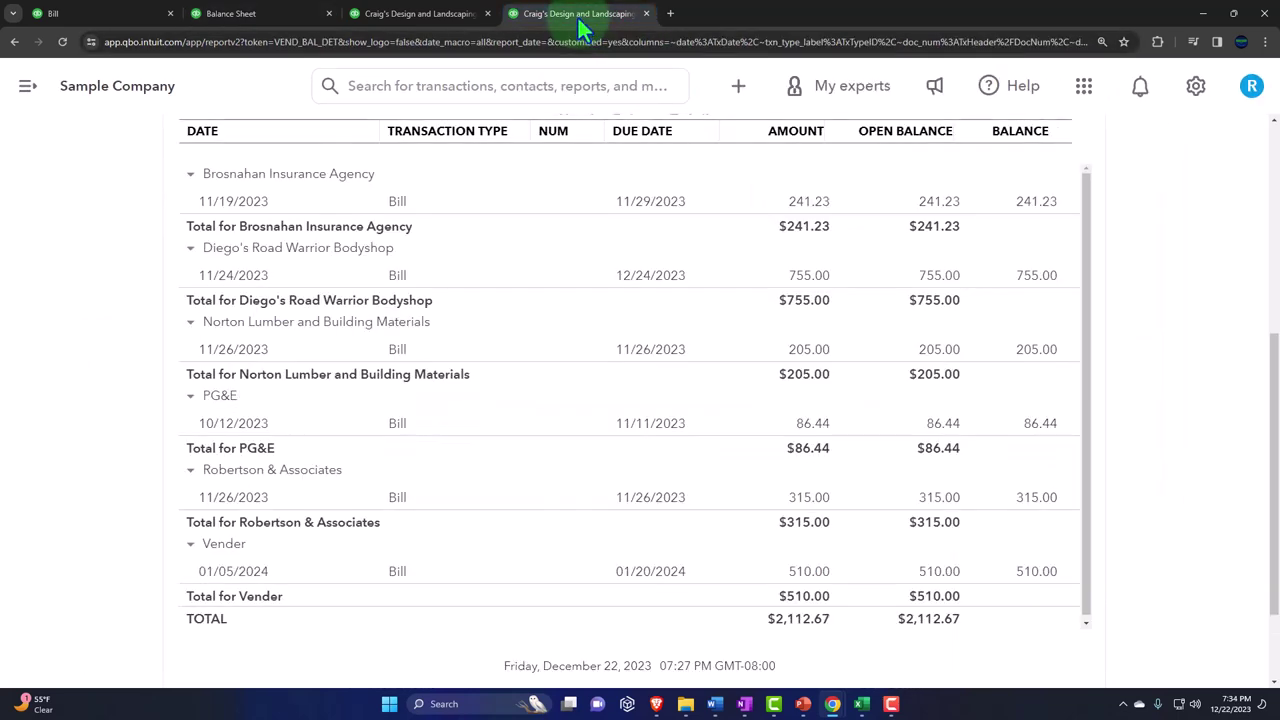
scroll(516, 323, up, 5)
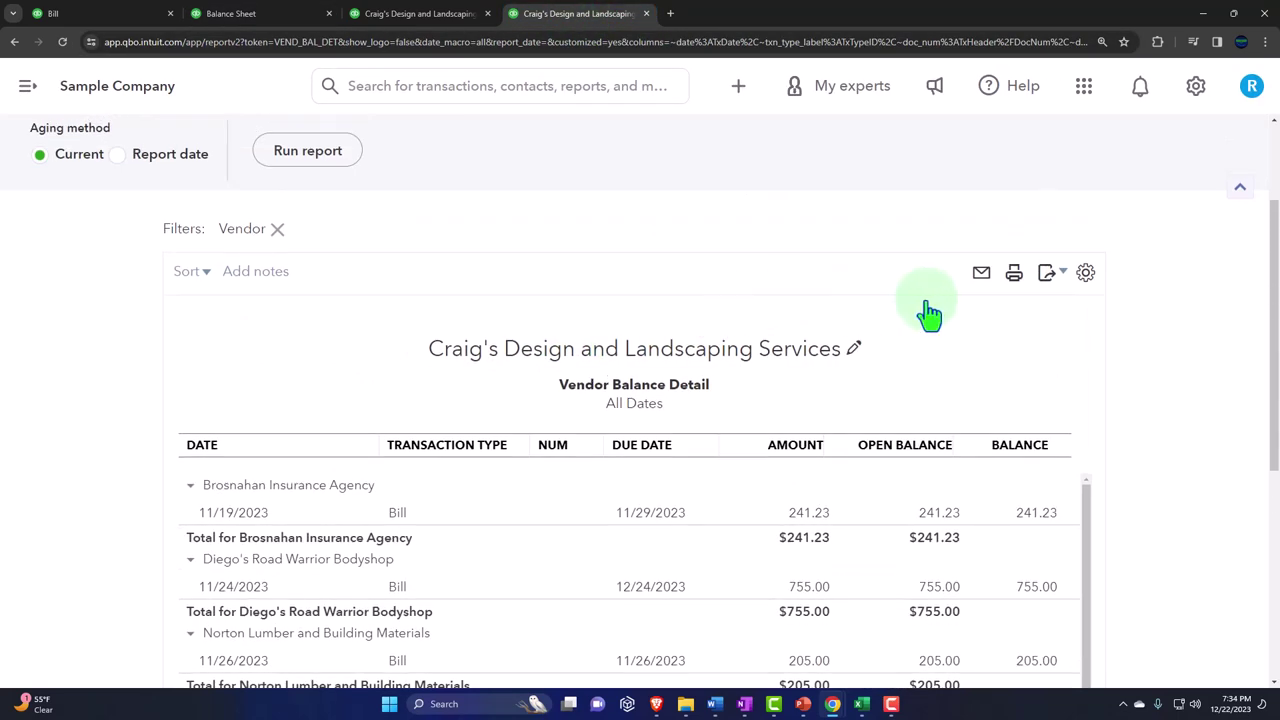
scroll(430, 318, up, 2)
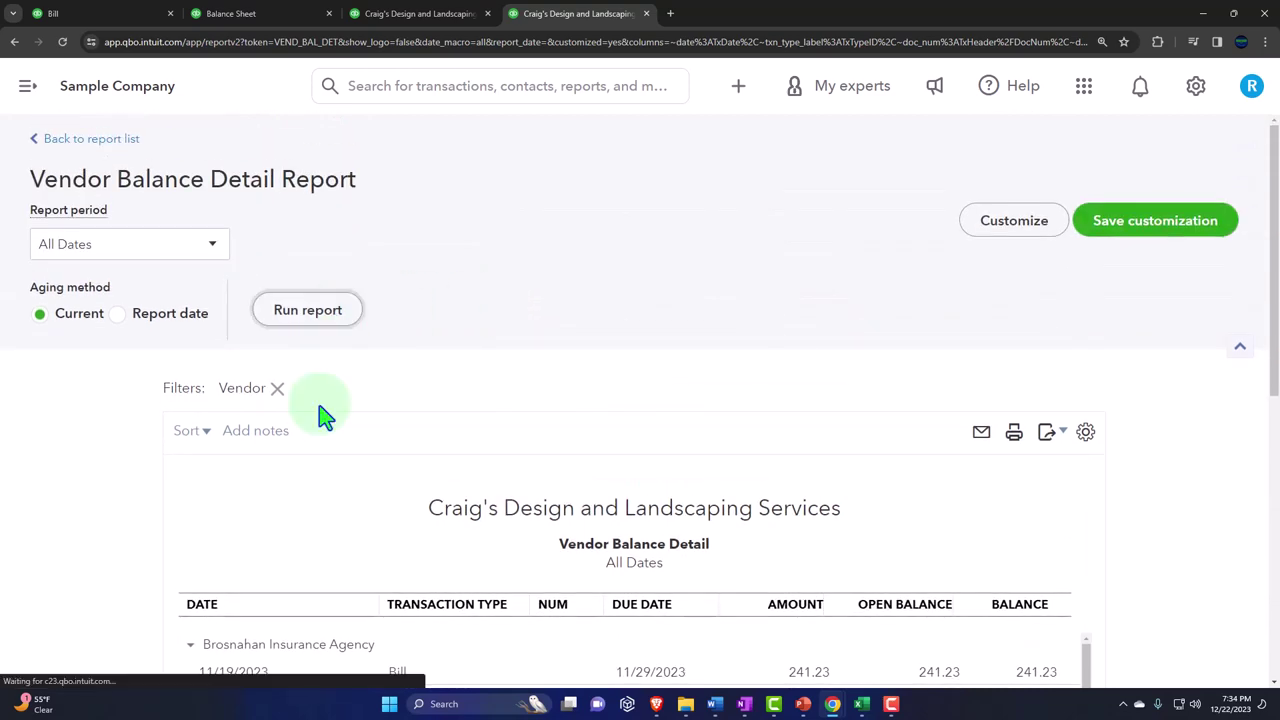
scroll(323, 417, down, 3)
scroll(323, 417, down, 5)
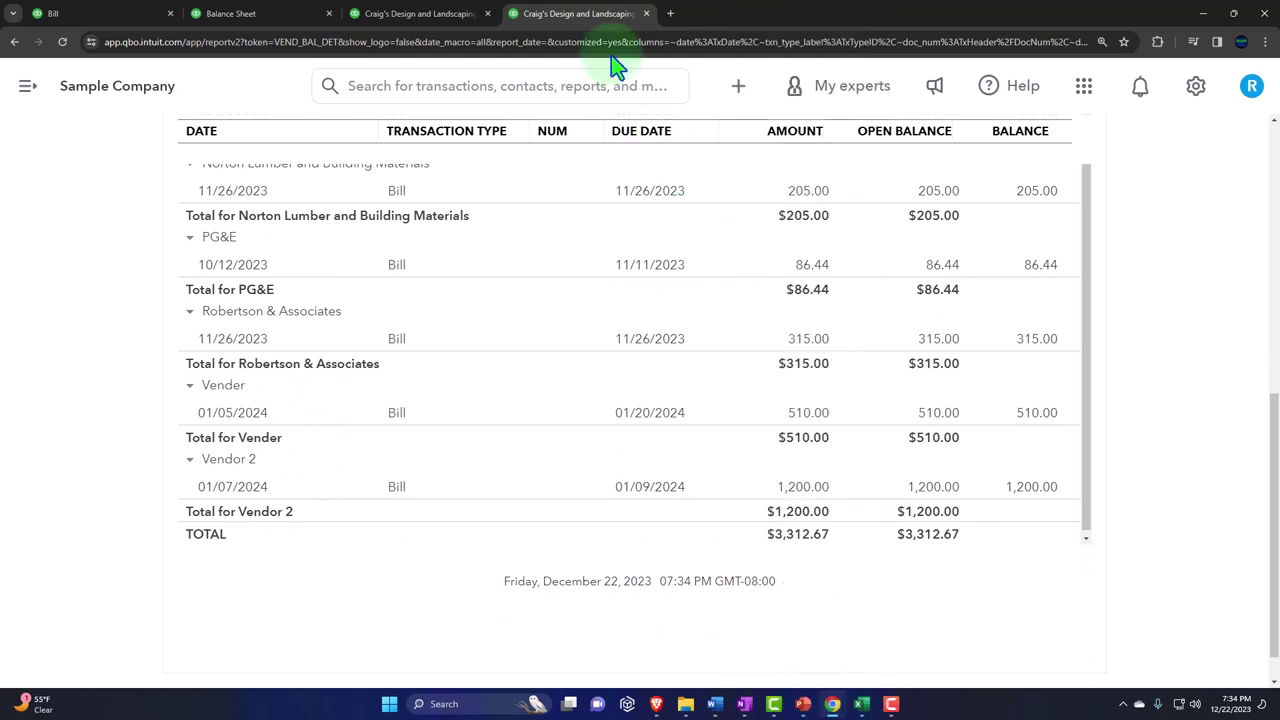
- Duplicate the Vendor Balance Detail browser tab and open the Inventory Valuation Summary report in the copy
right_click(590, 14)
click(626, 133)
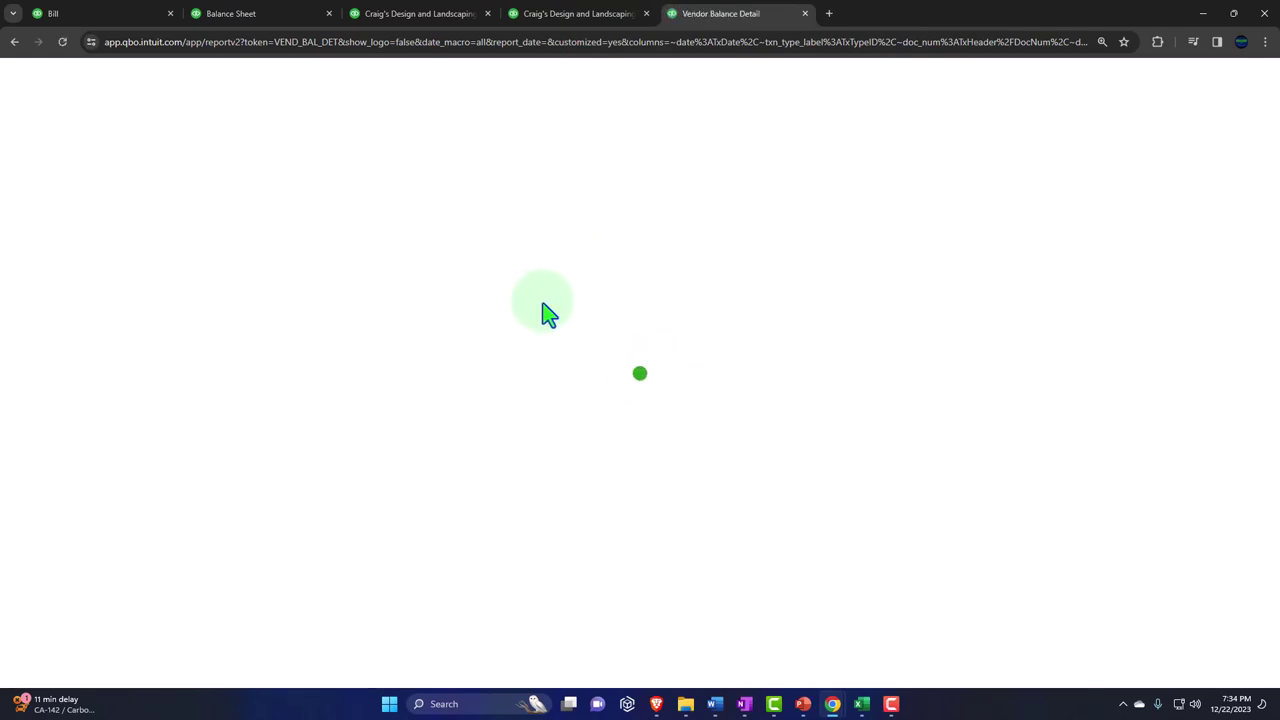
mouse_move(88, 540)
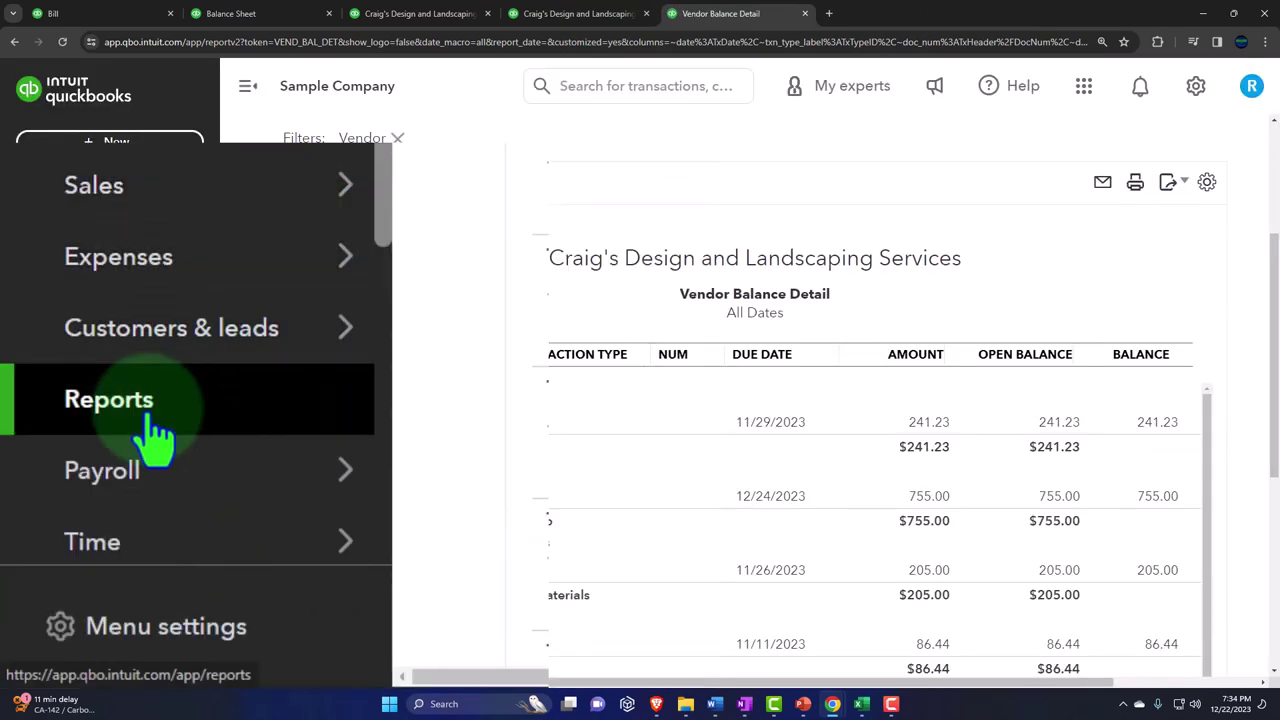
click(160, 445)
click(980, 230)
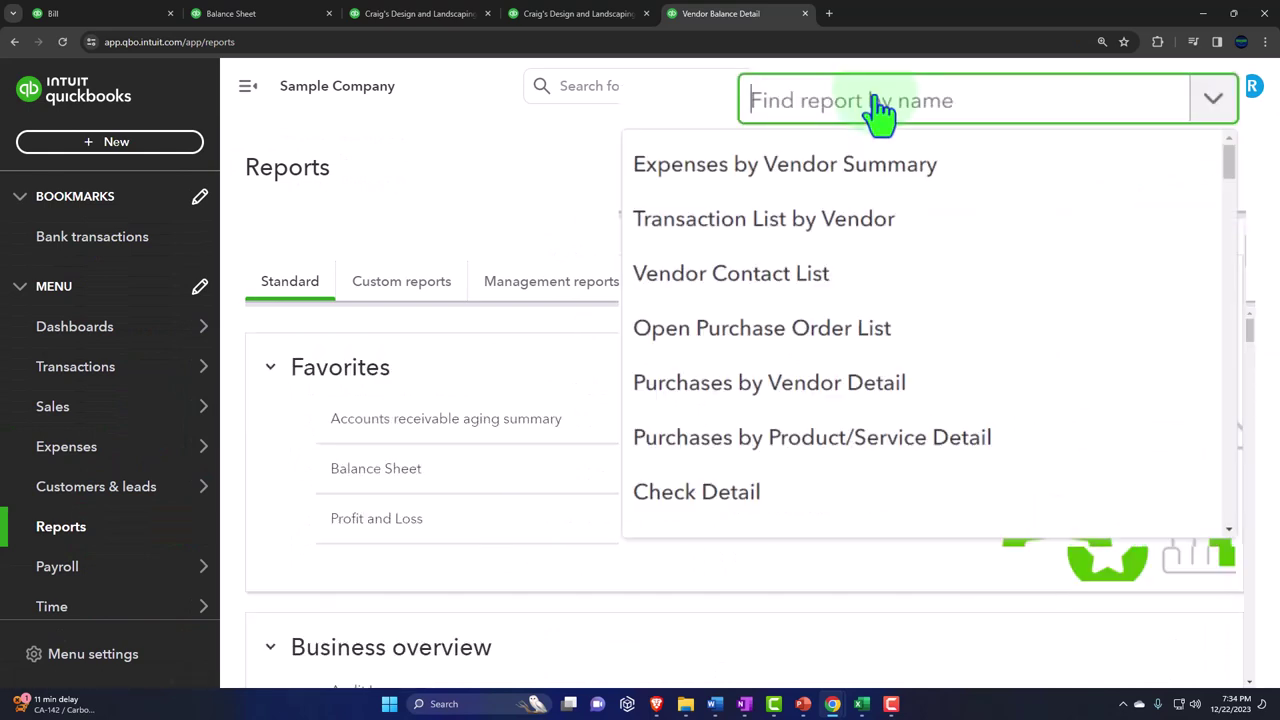
text(inve)
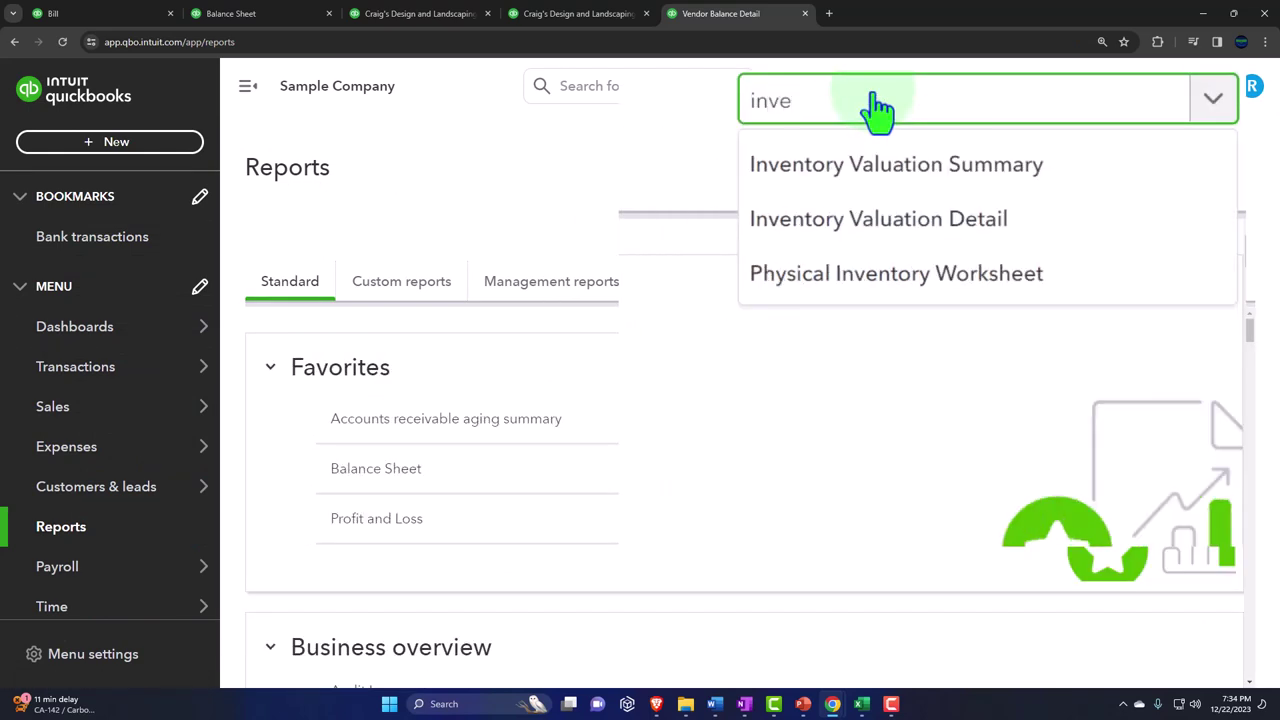
click(884, 166)
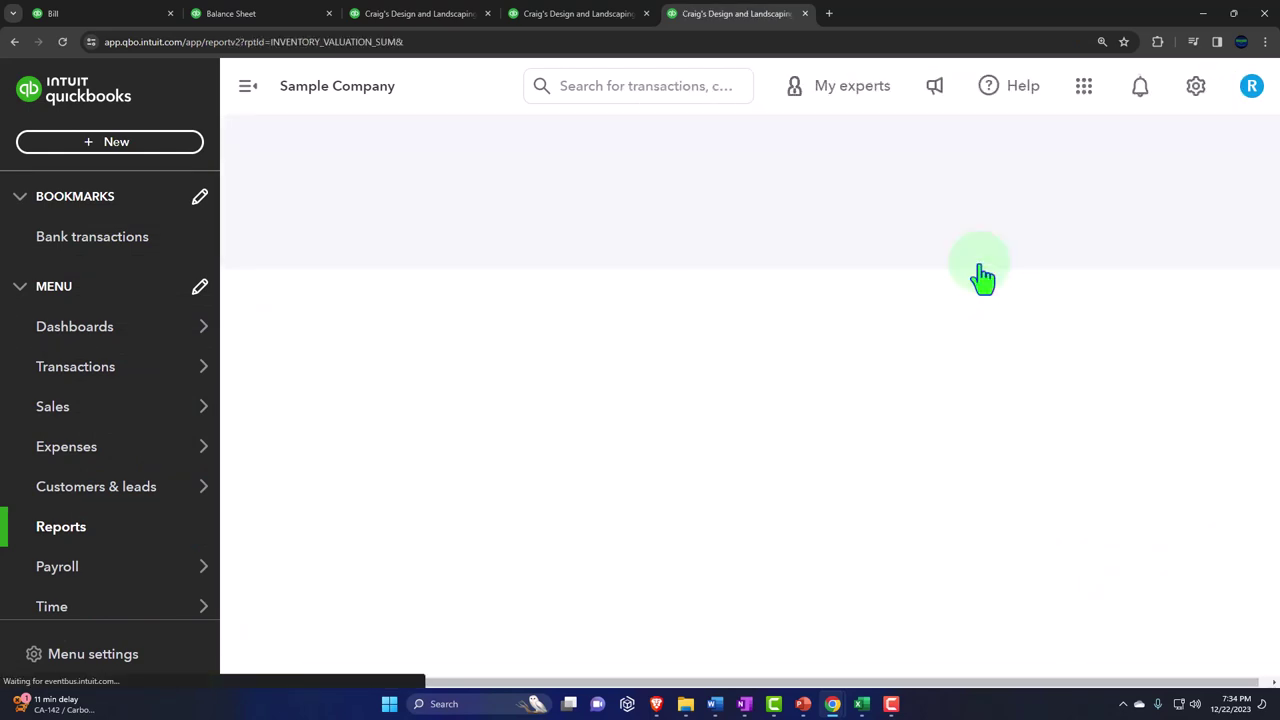
- Run the Inventory Valuation Summary as of 12/31/2024 and compare its total asset value with Inventory Asset on the balance sheet
scroll(823, 451, down, 3)
scroll(374, 429, up, 3)
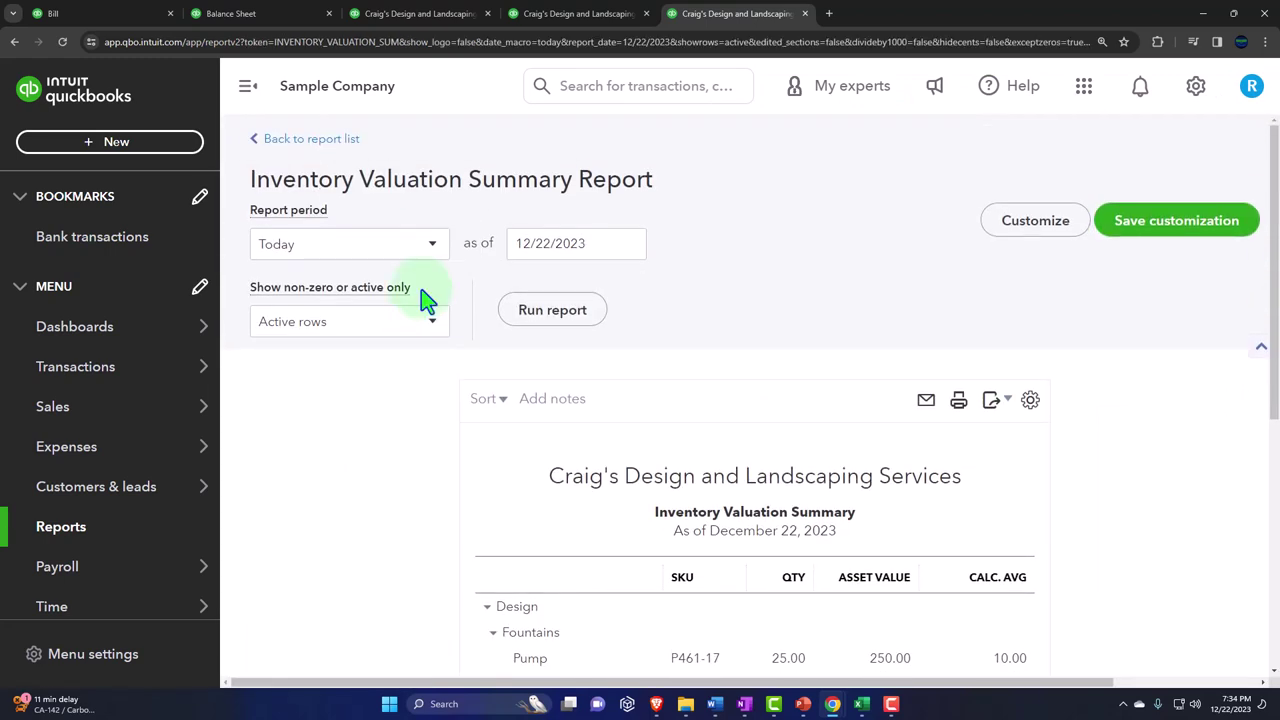
click(596, 255)
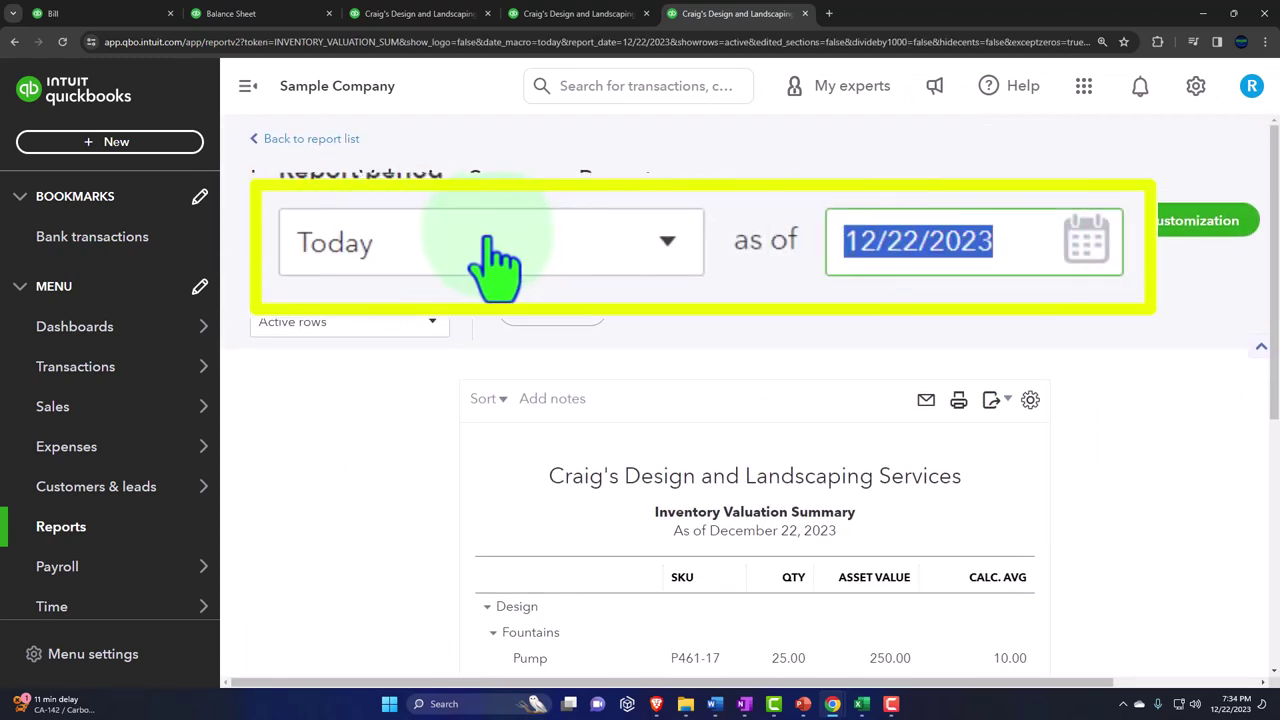
text(123124)
key(Tab)
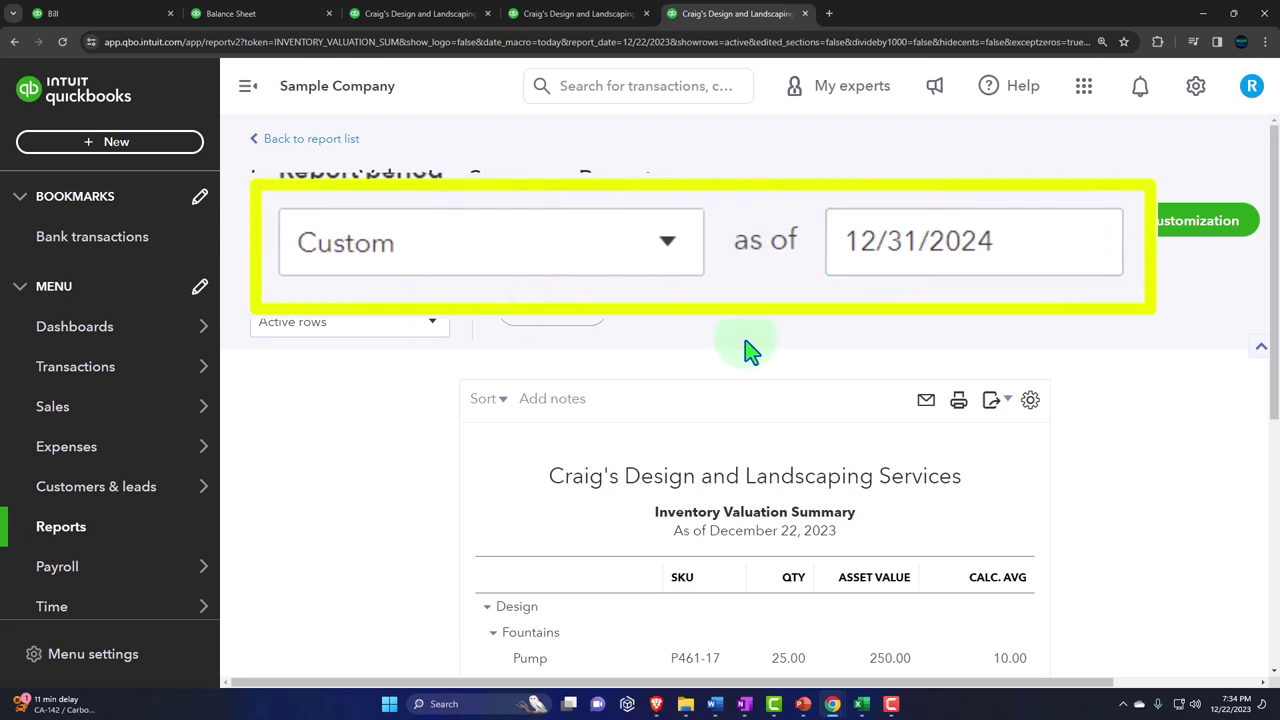
click(552, 318)
click(248, 86)
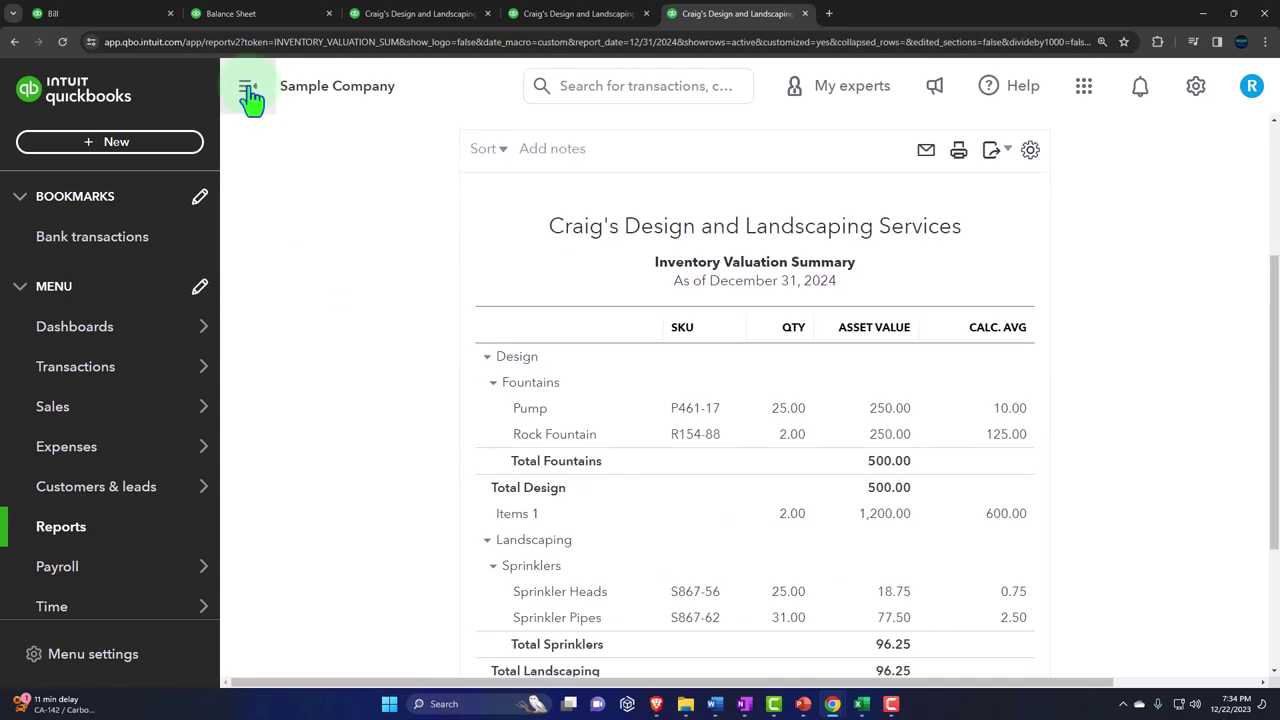
scroll(323, 366, down, 3)
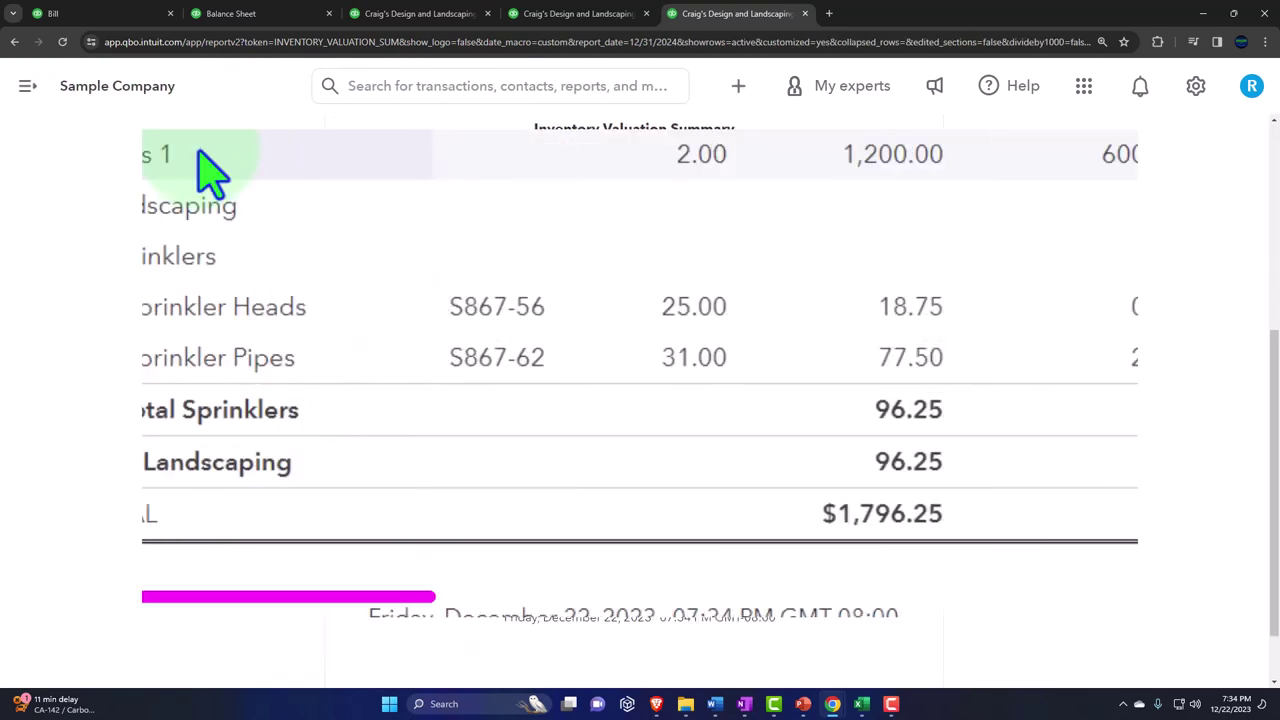
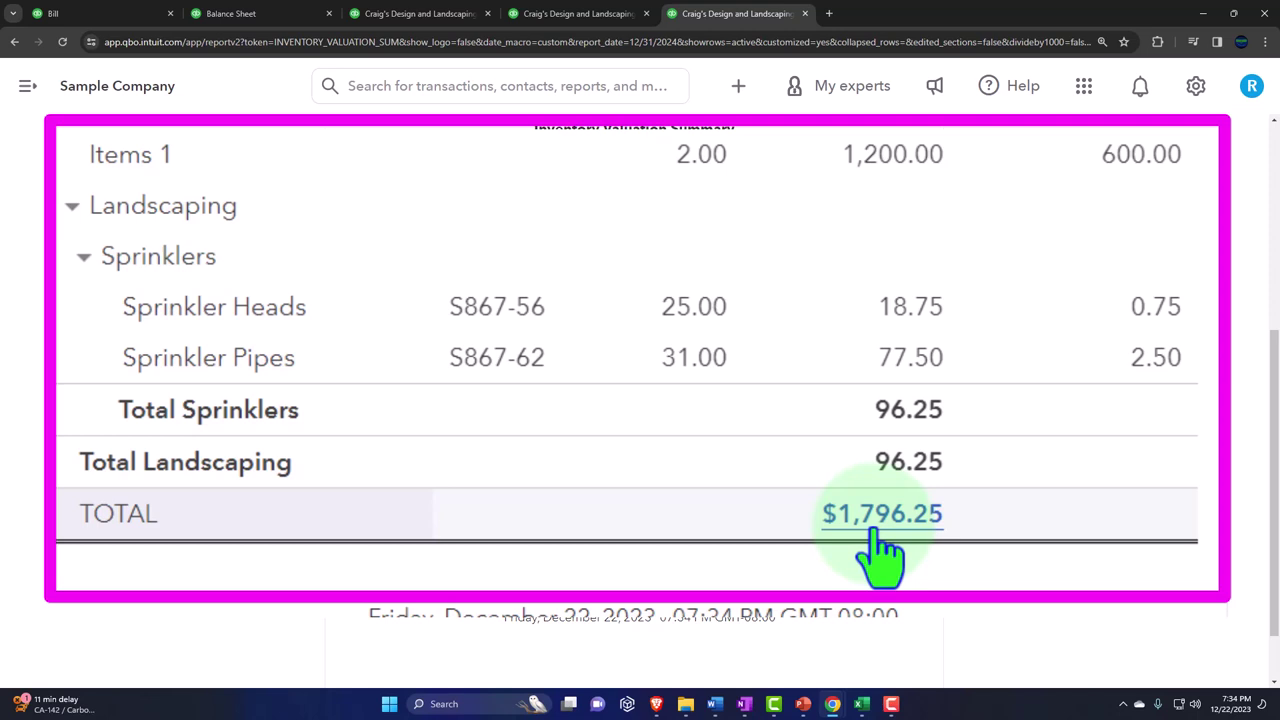
click(268, 14)
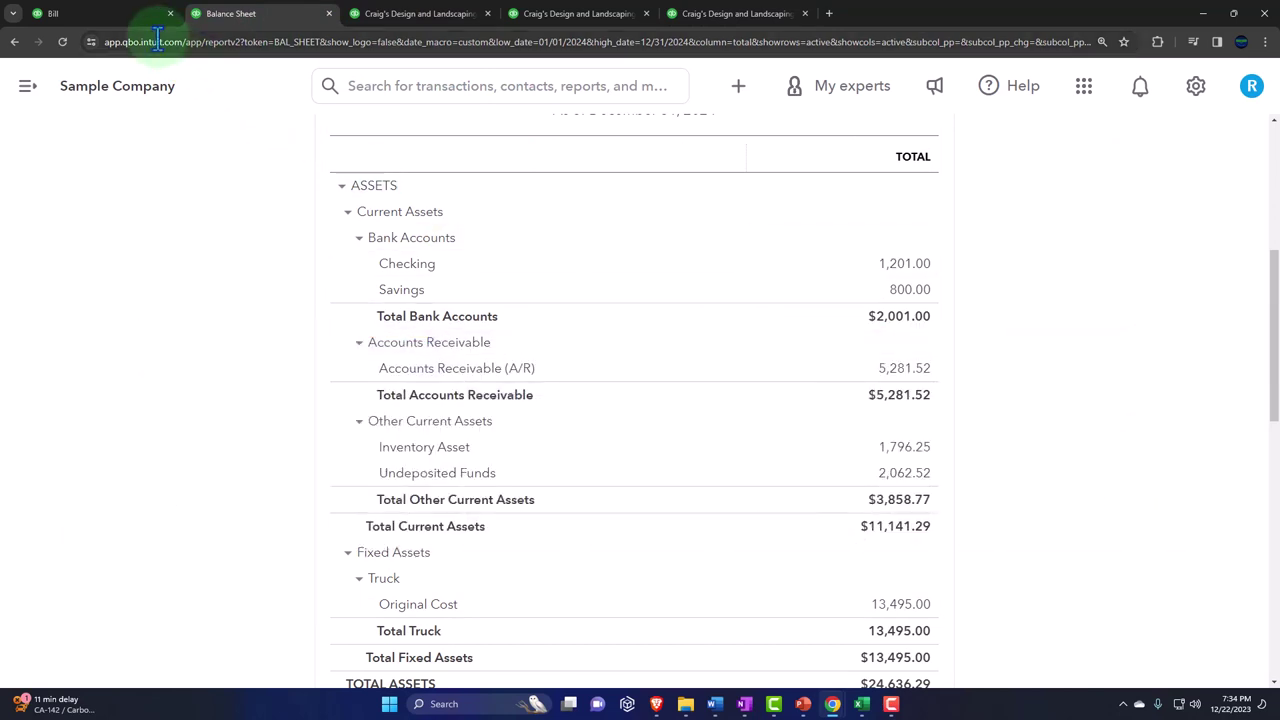
- Return to the Expenses page and start a new vendor bill
click(118, 16)
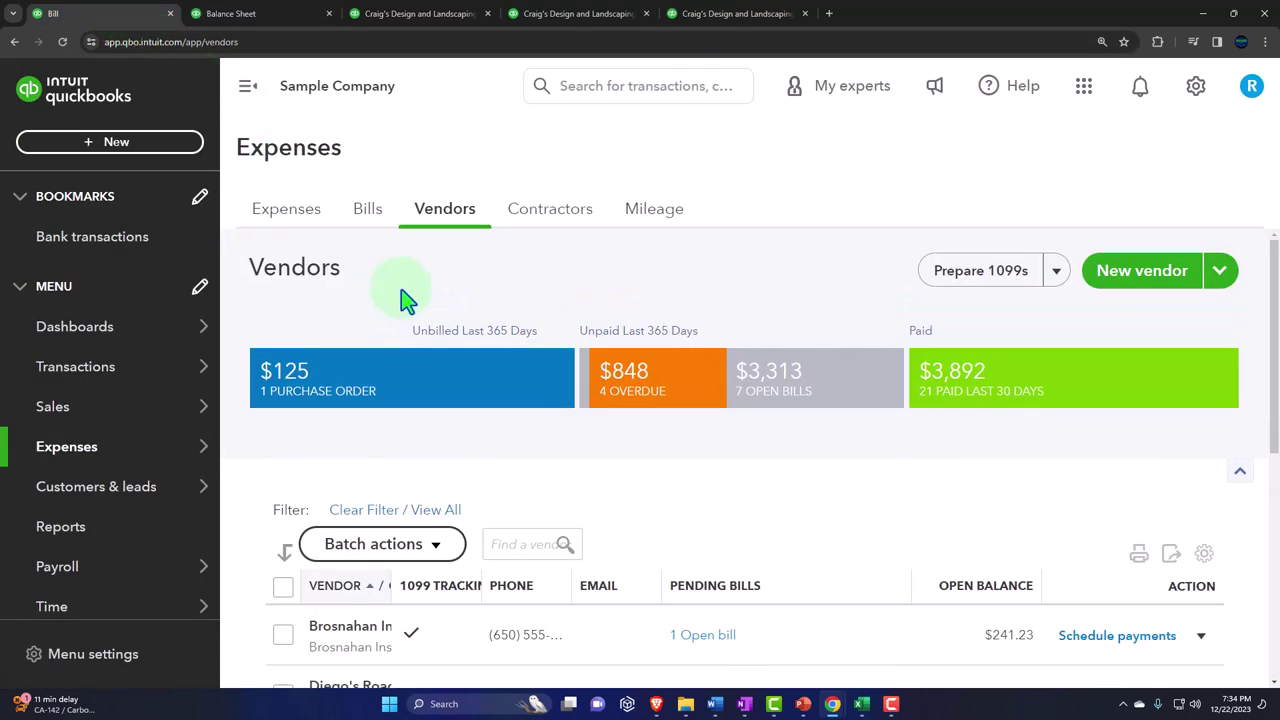
key(ctrl+minus)
click(97, 128)
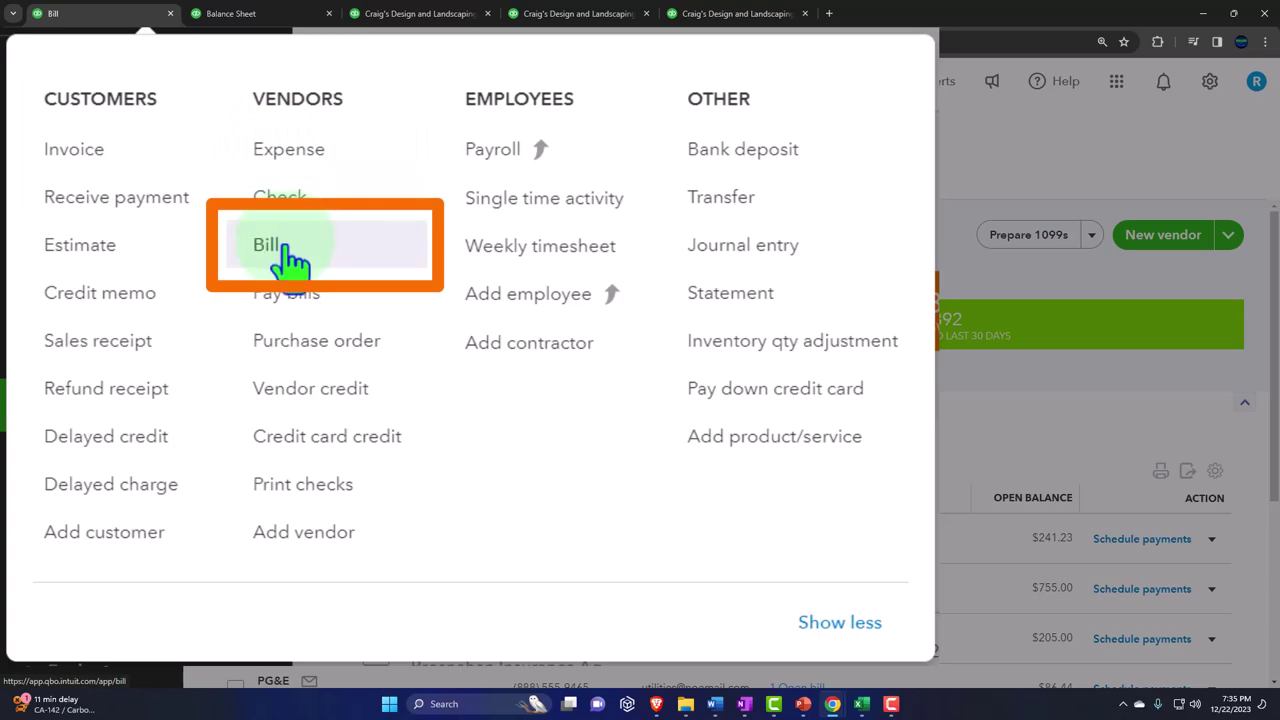
click(283, 250)
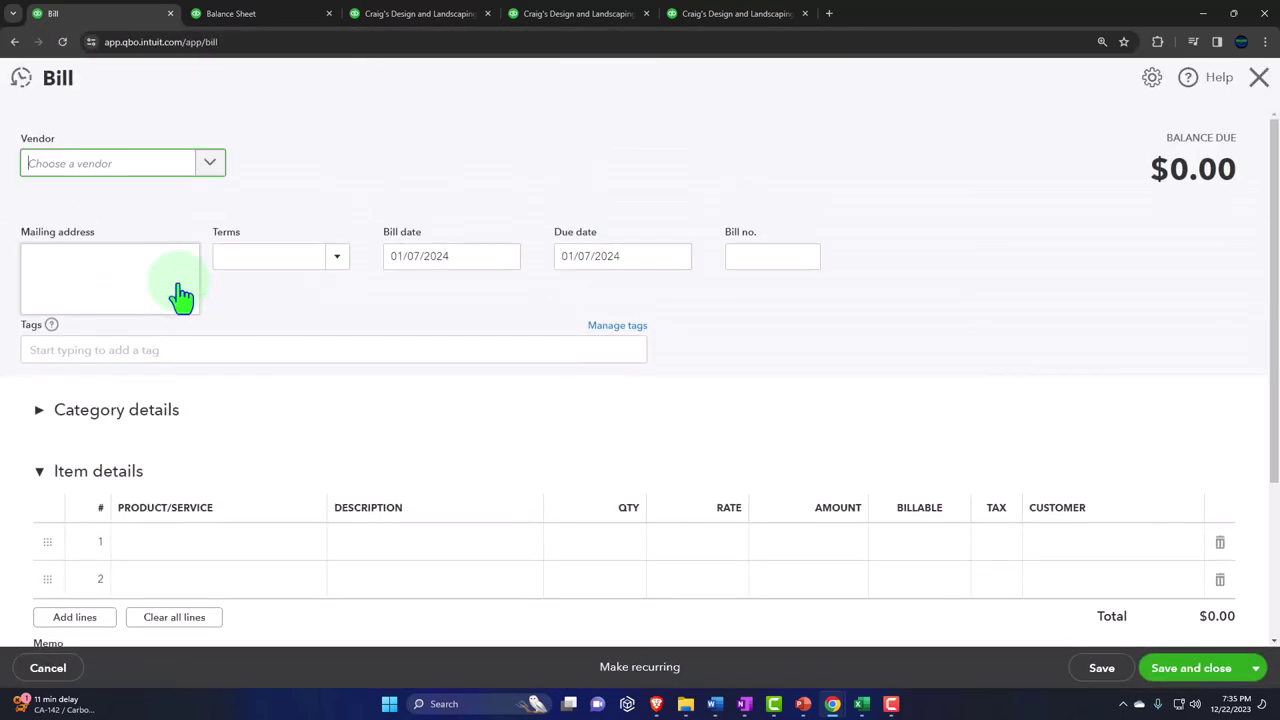
- Add Vendor 3 as a new vendor on the bill and save it
text(Ven)
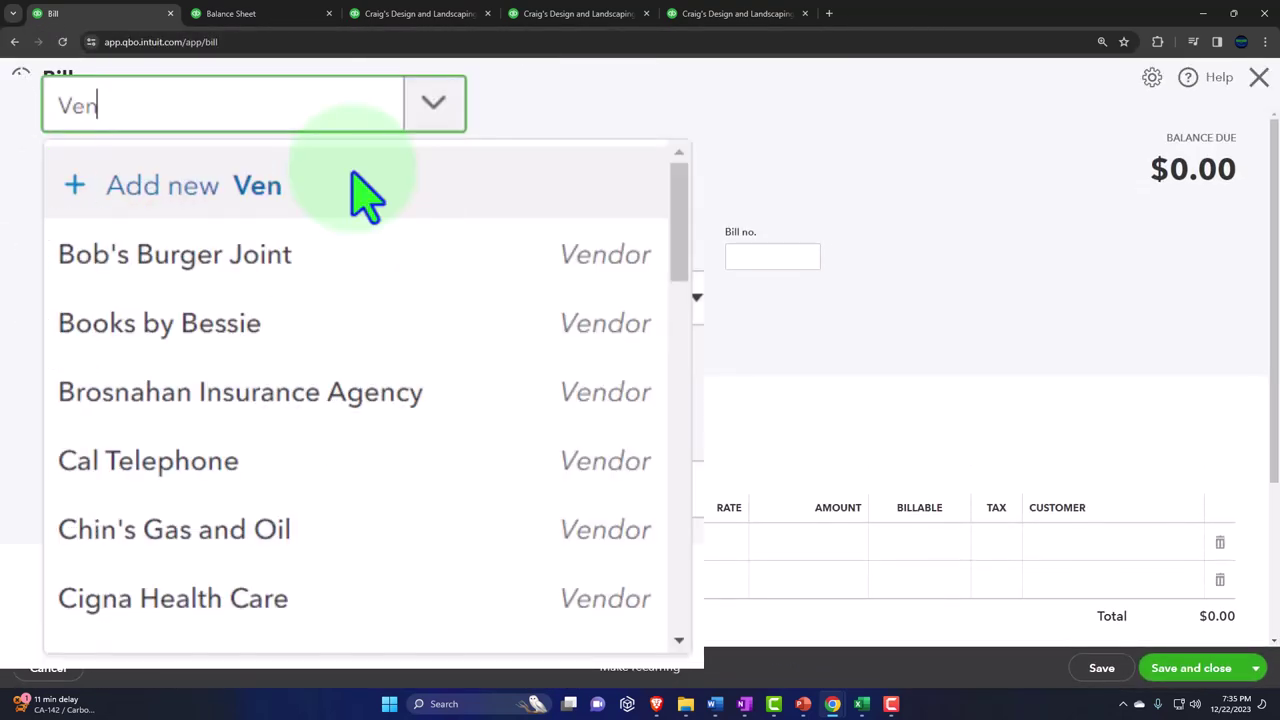
text(dor 3)
click(357, 192)
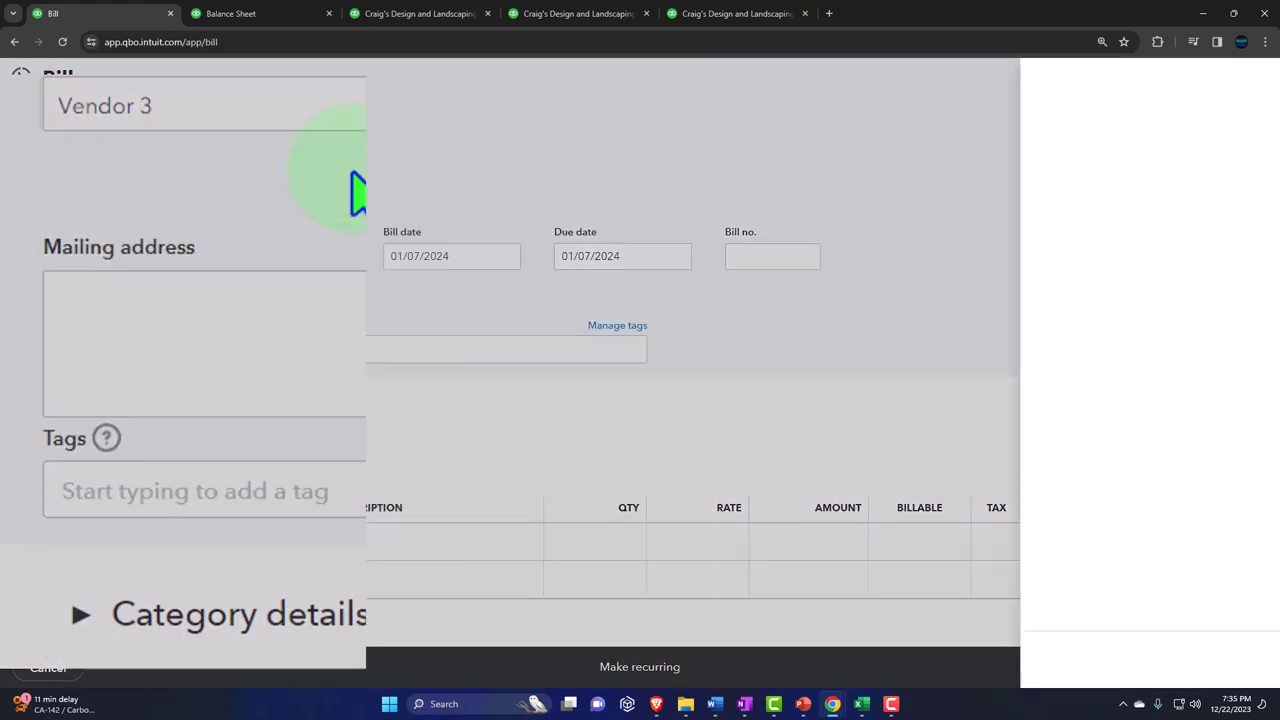
click(1234, 676)
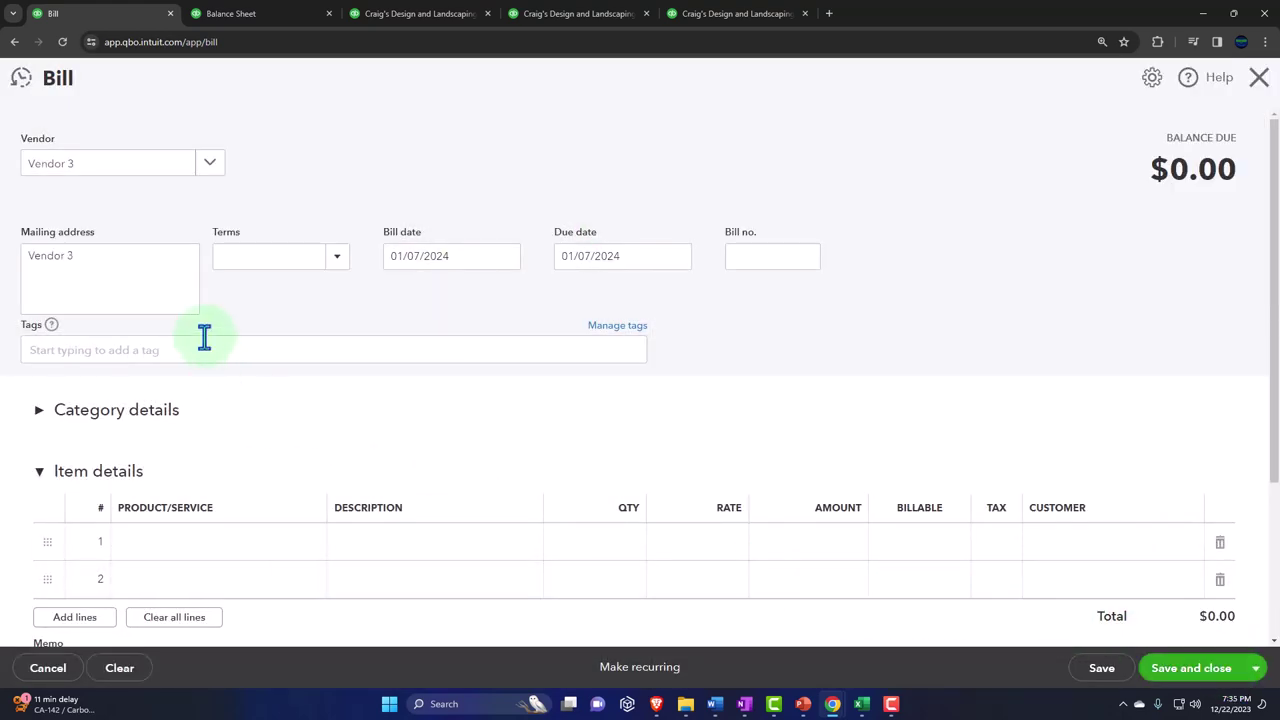
- Set the Vendor 3 bill's bill date and due date to 01/10/2024
key(Tab)
key(plus)
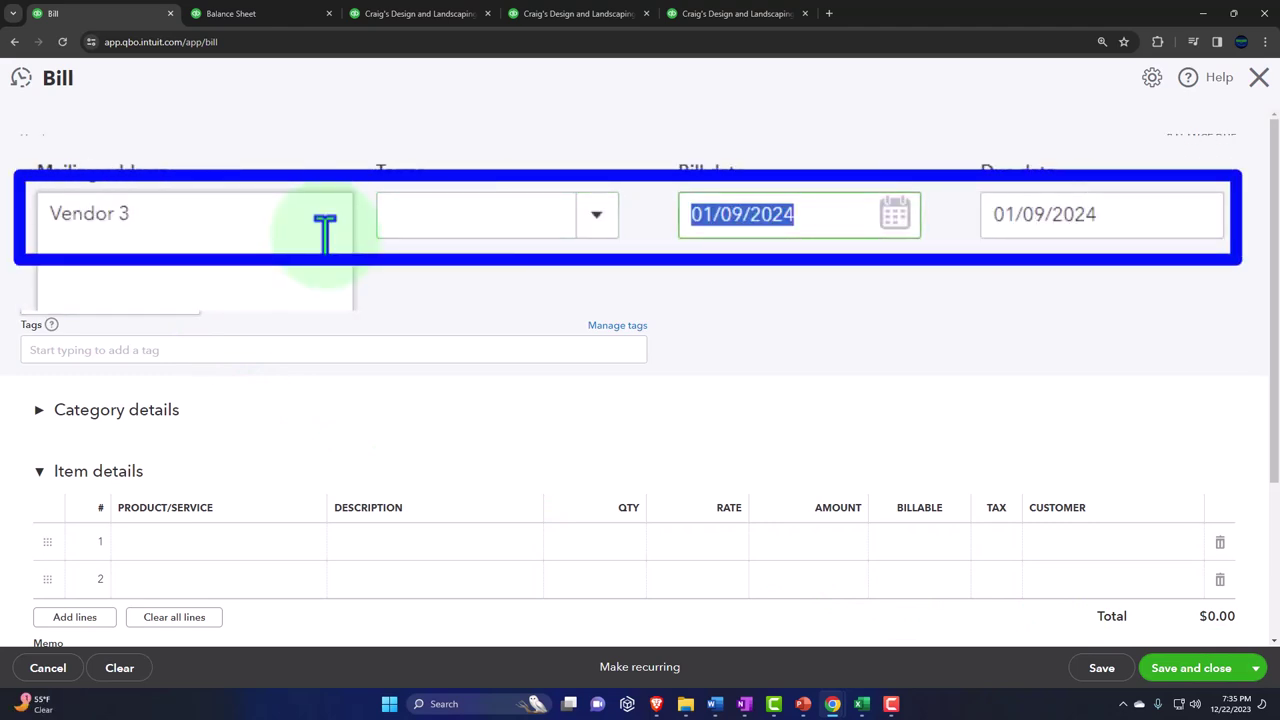
key(Tab)
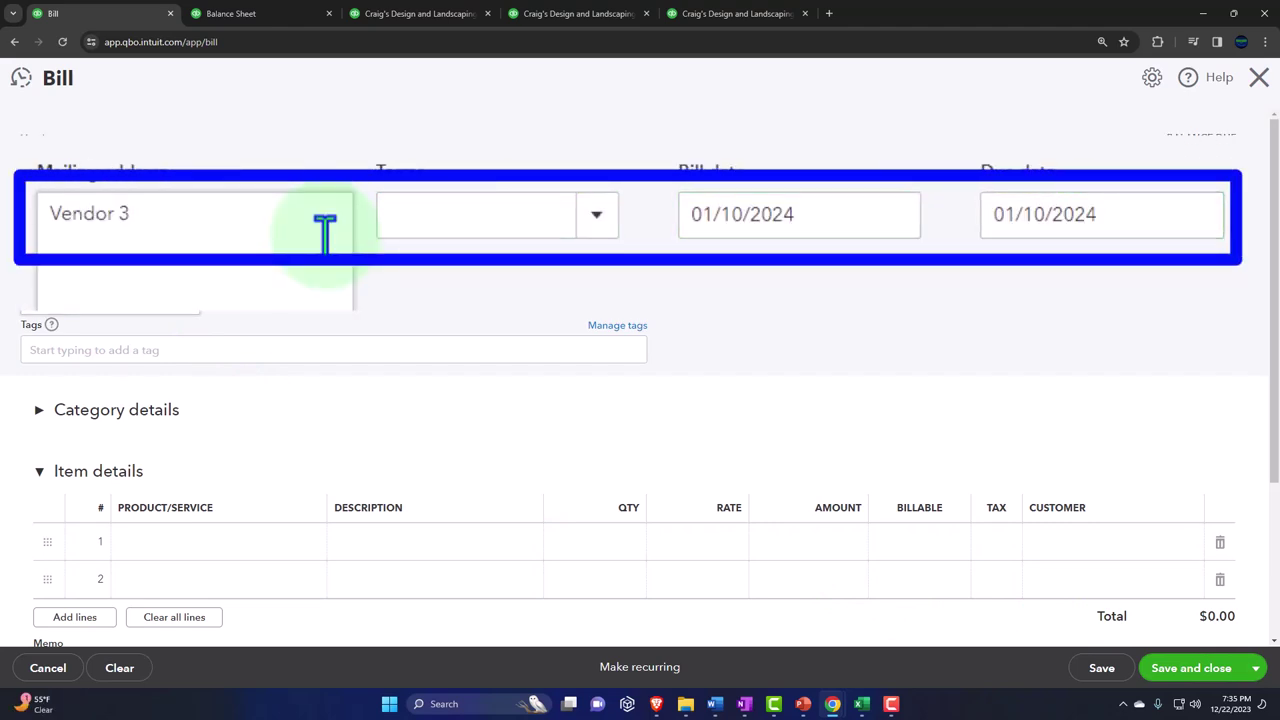
key(Tab)
key(Tab)
- Collapse the item details, expand the category details, and start a new category named Fixed Asset on the first line
scroll(392, 232, down, 2)
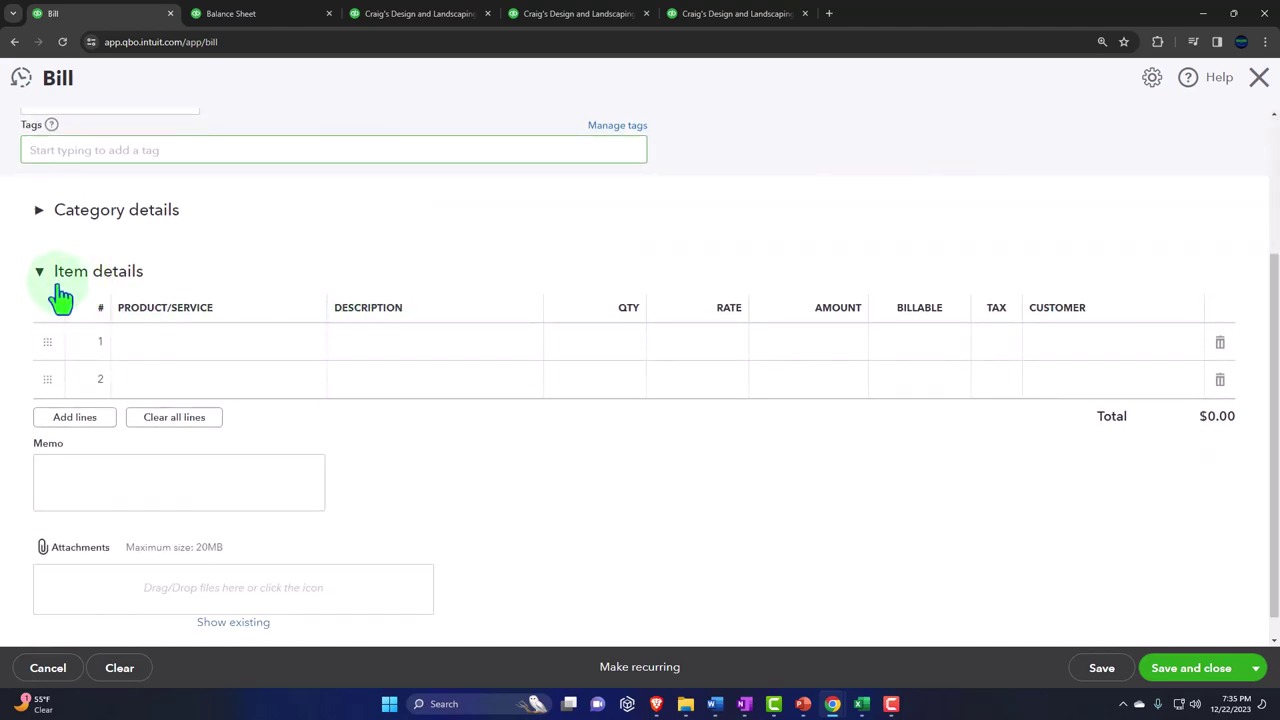
click(40, 278)
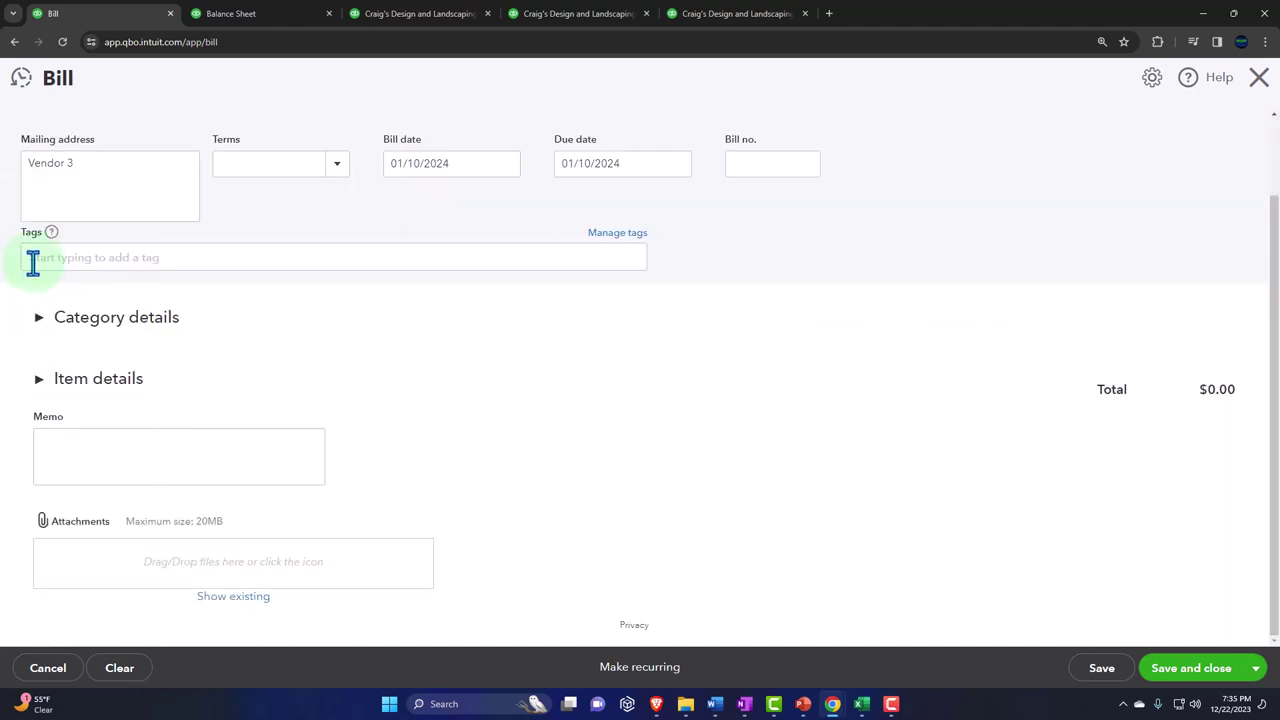
click(39, 322)
click(178, 392)
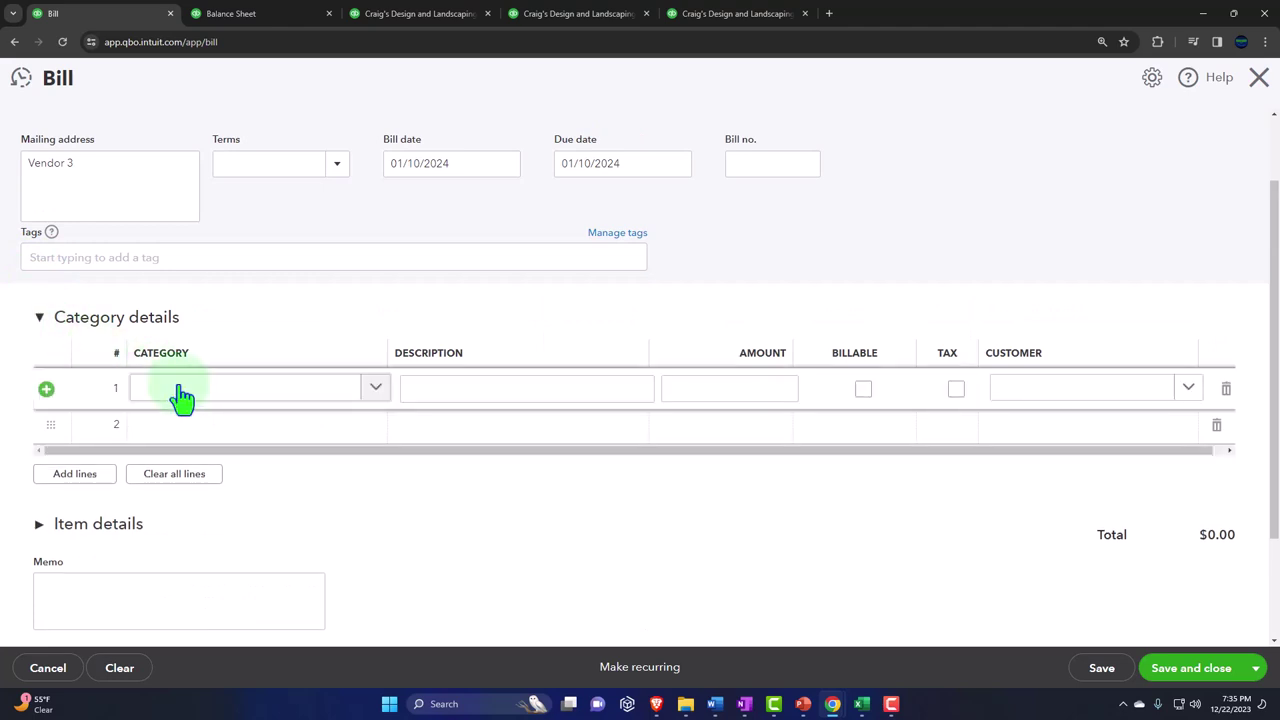
click(250, 397)
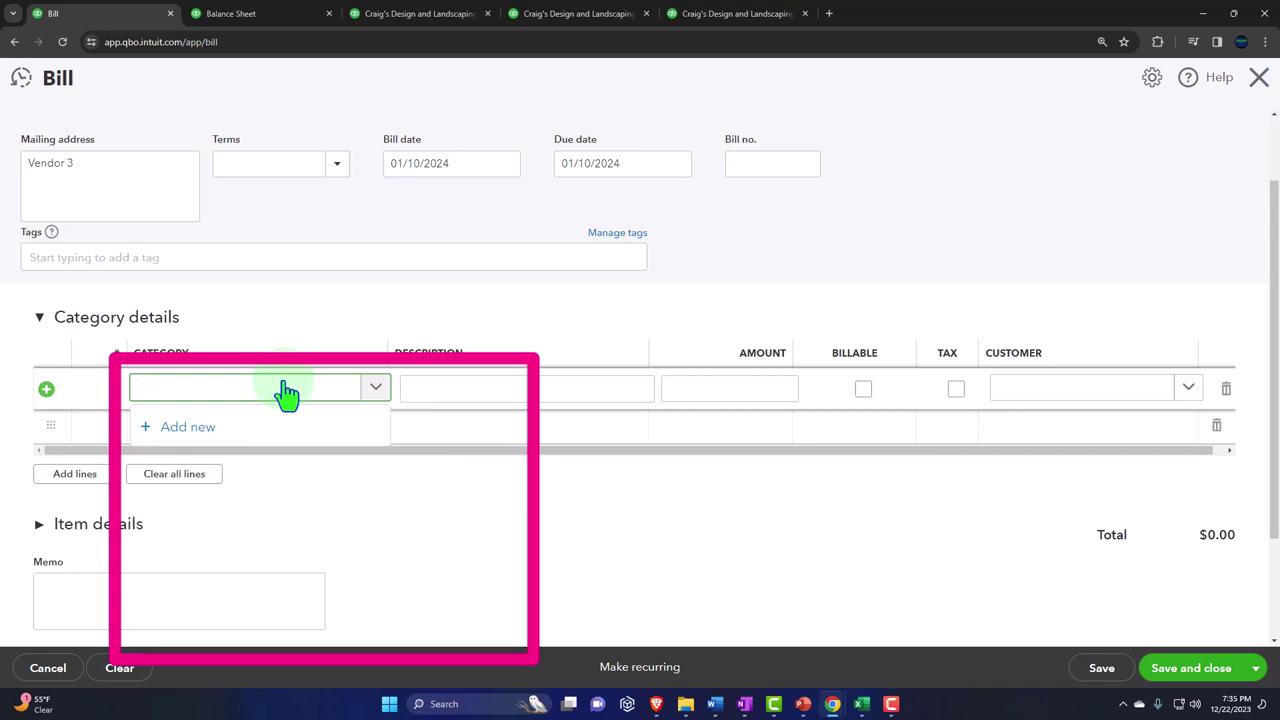
text(Fixed Asset)
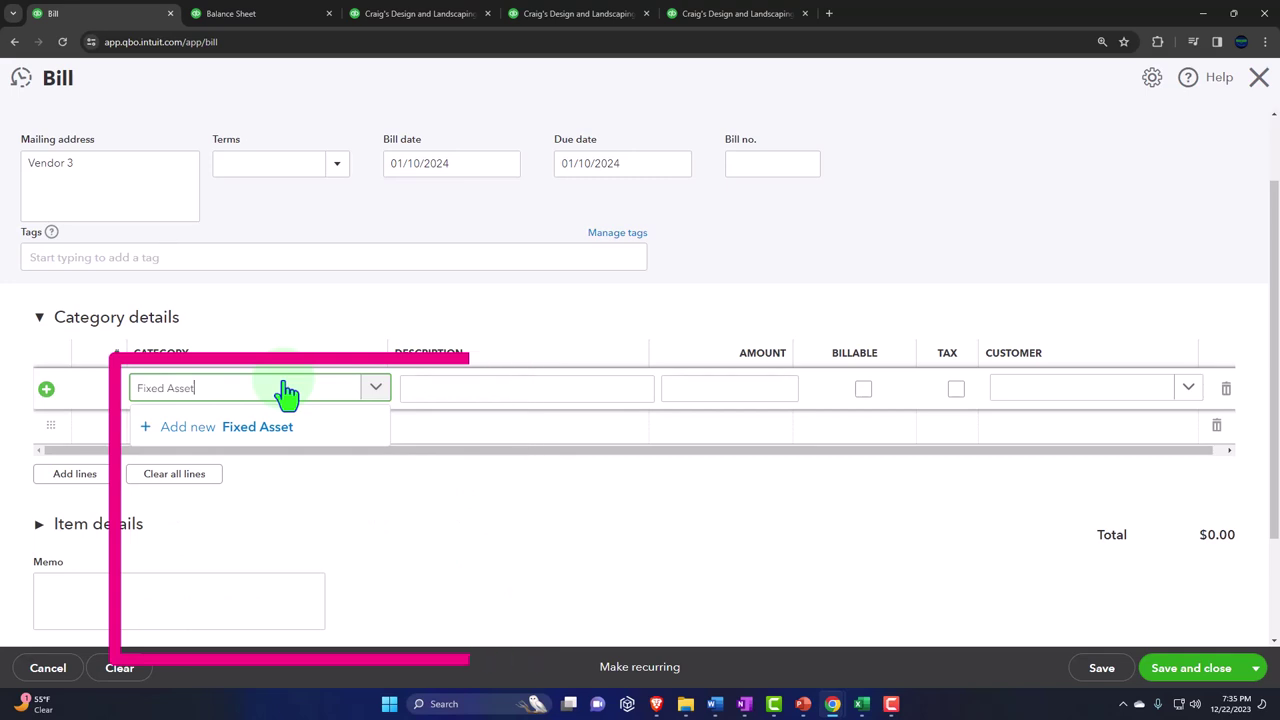
key(Return)
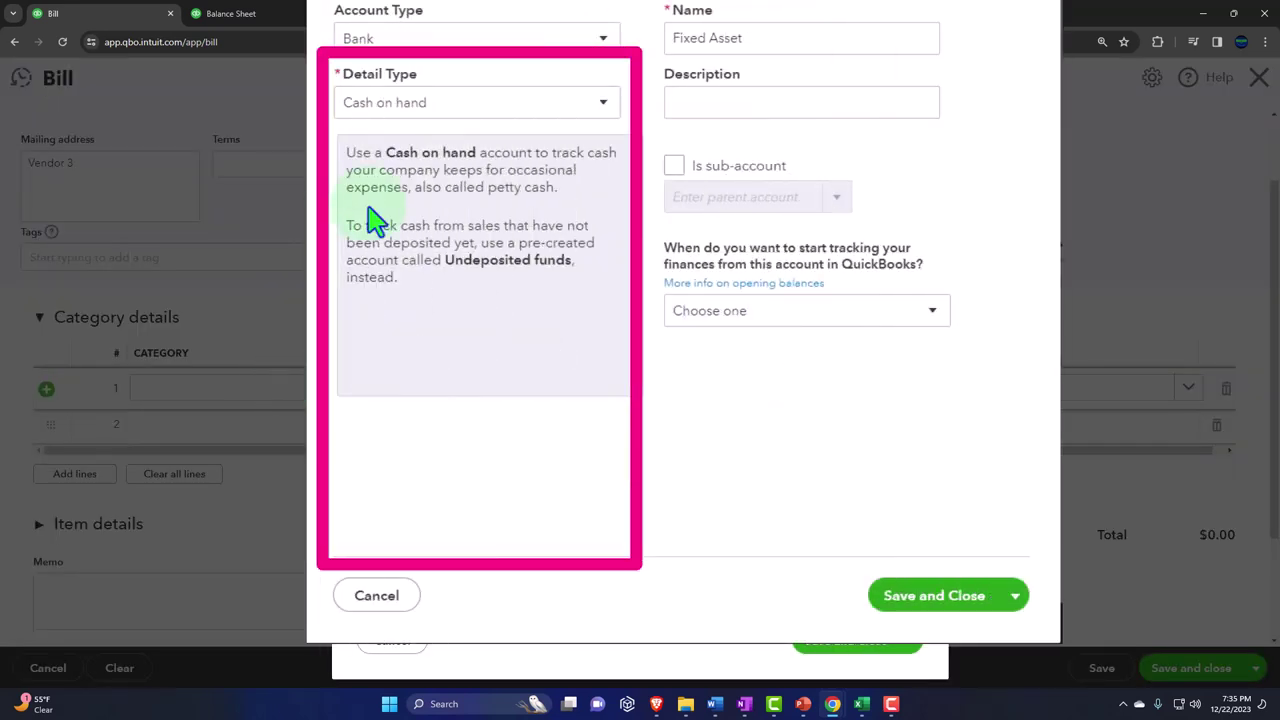
- Set the new account's type to Fixed Assets and its detail type to Fixed Asset Copiers, and save it
click(570, 40)
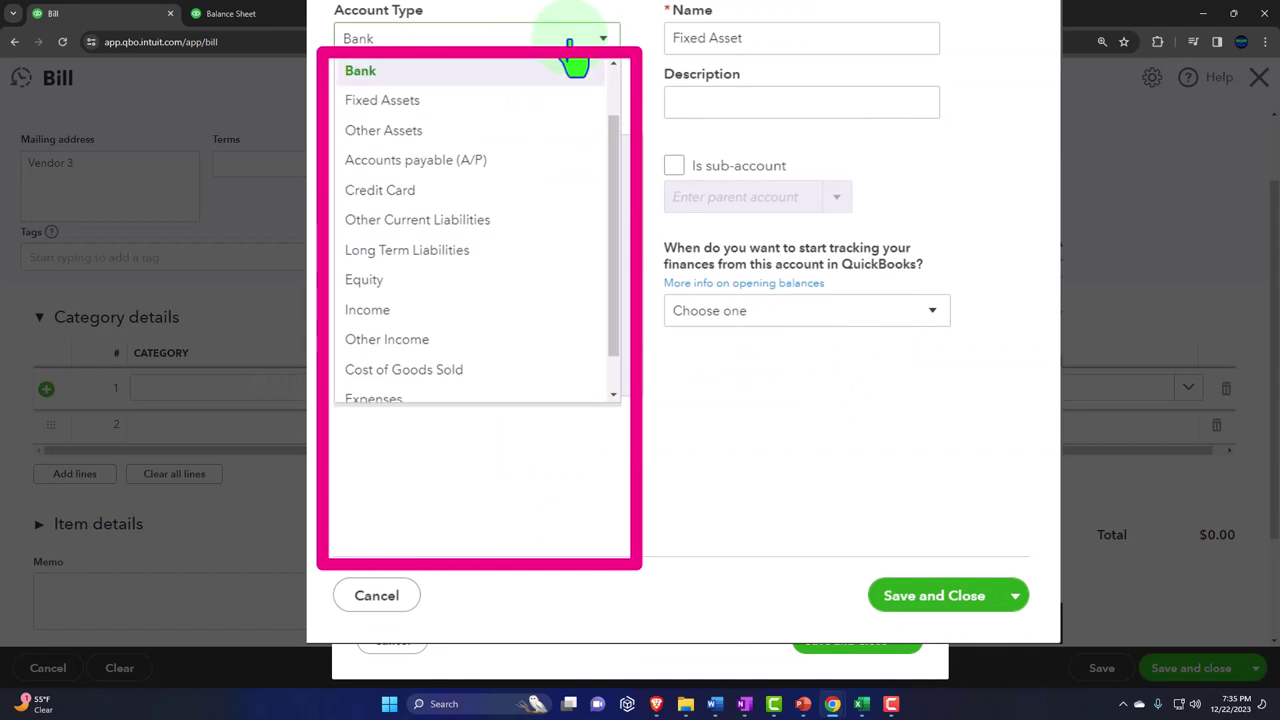
scroll(509, 257, down, 1)
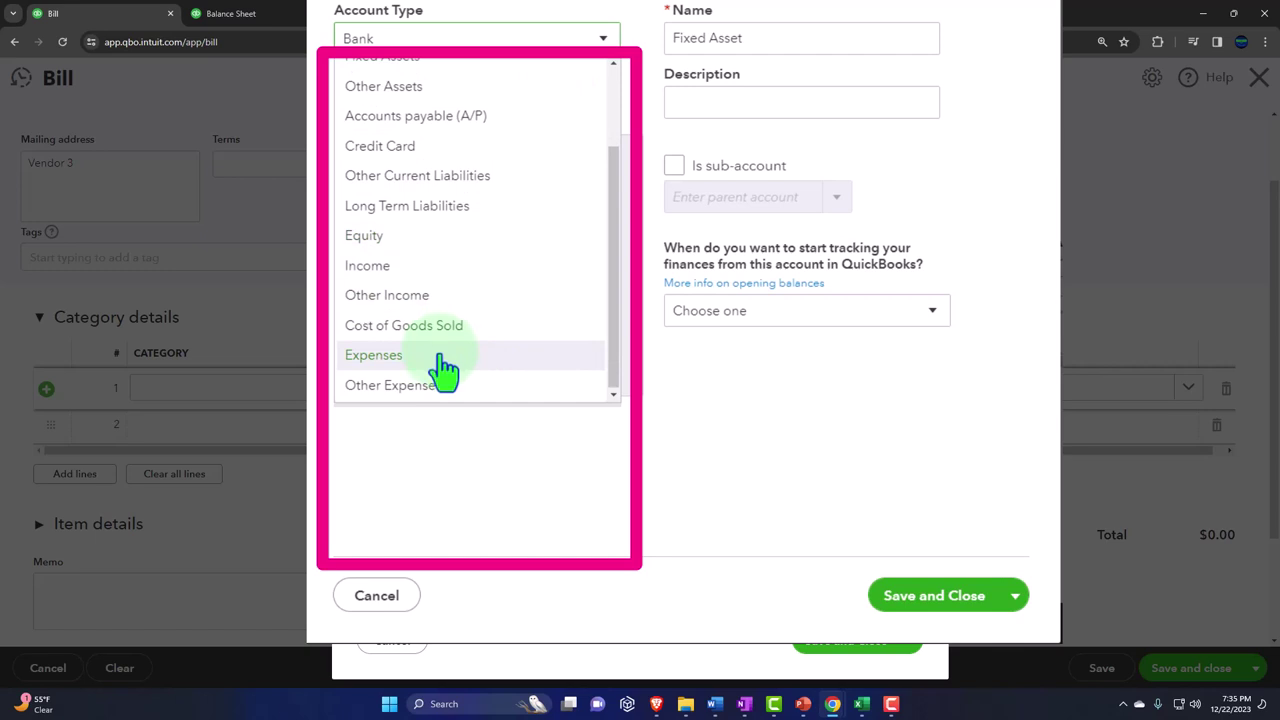
scroll(363, 194, up, 3)
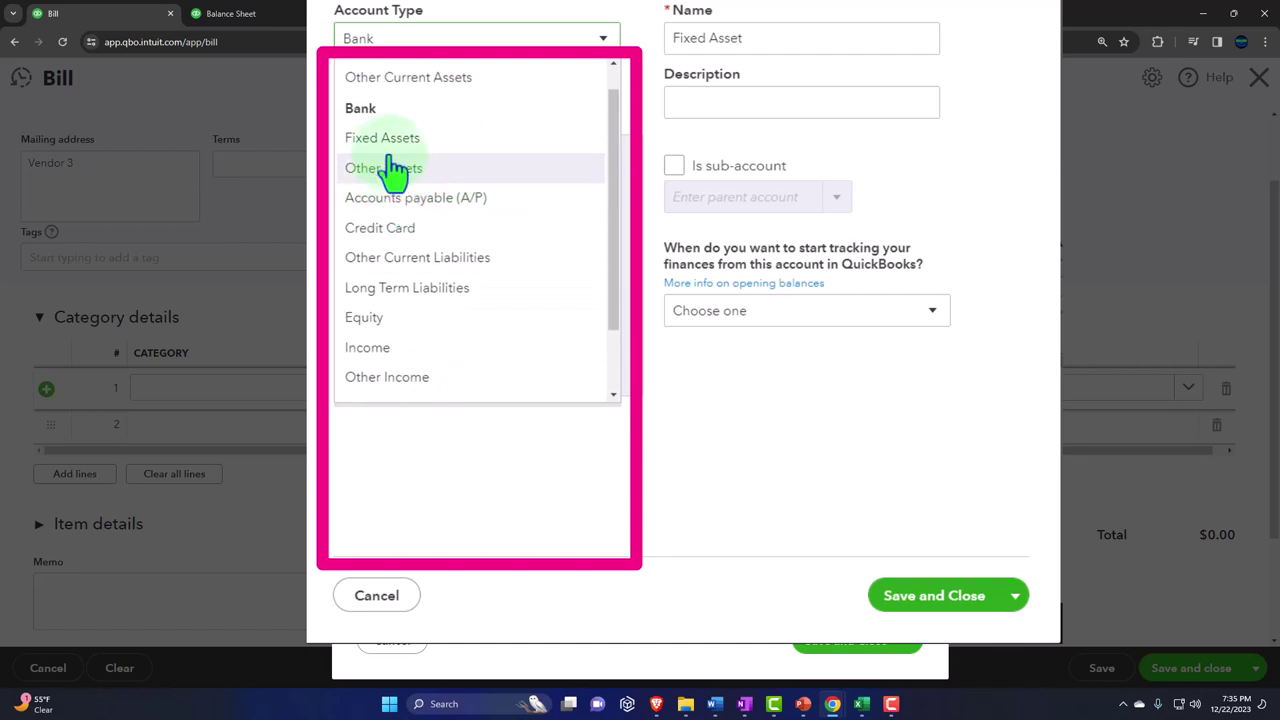
click(390, 140)
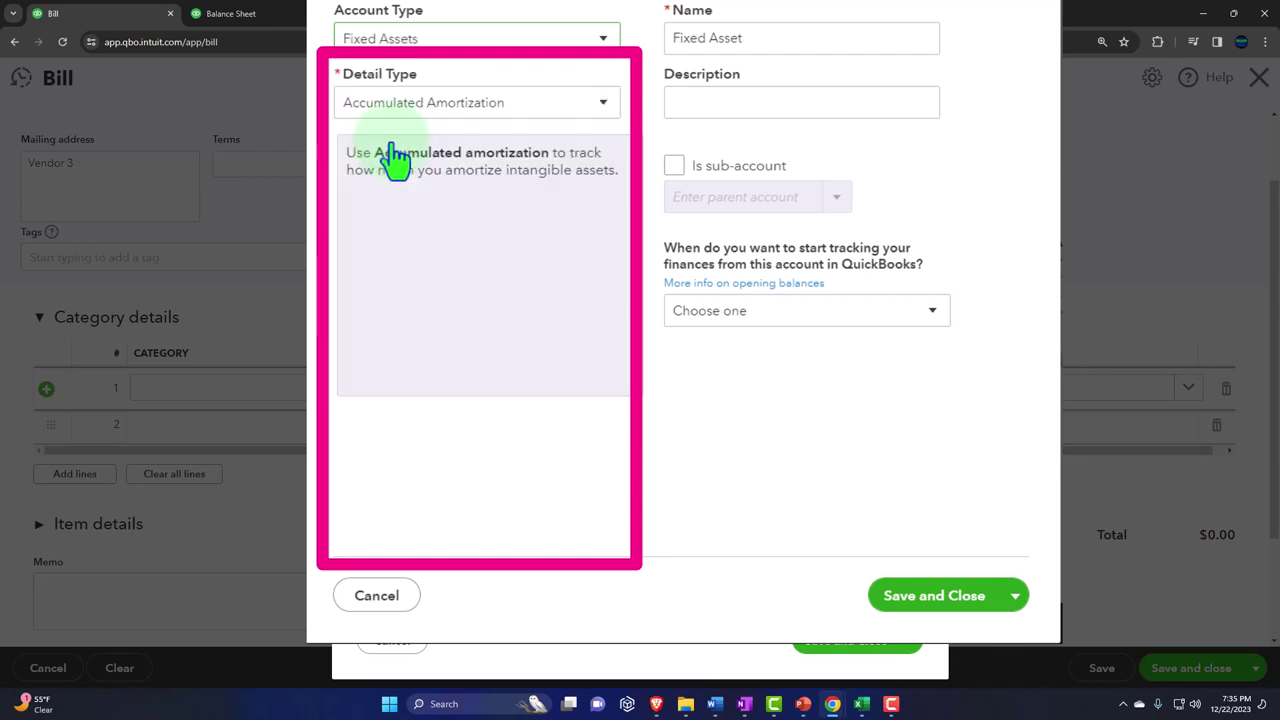
click(548, 112)
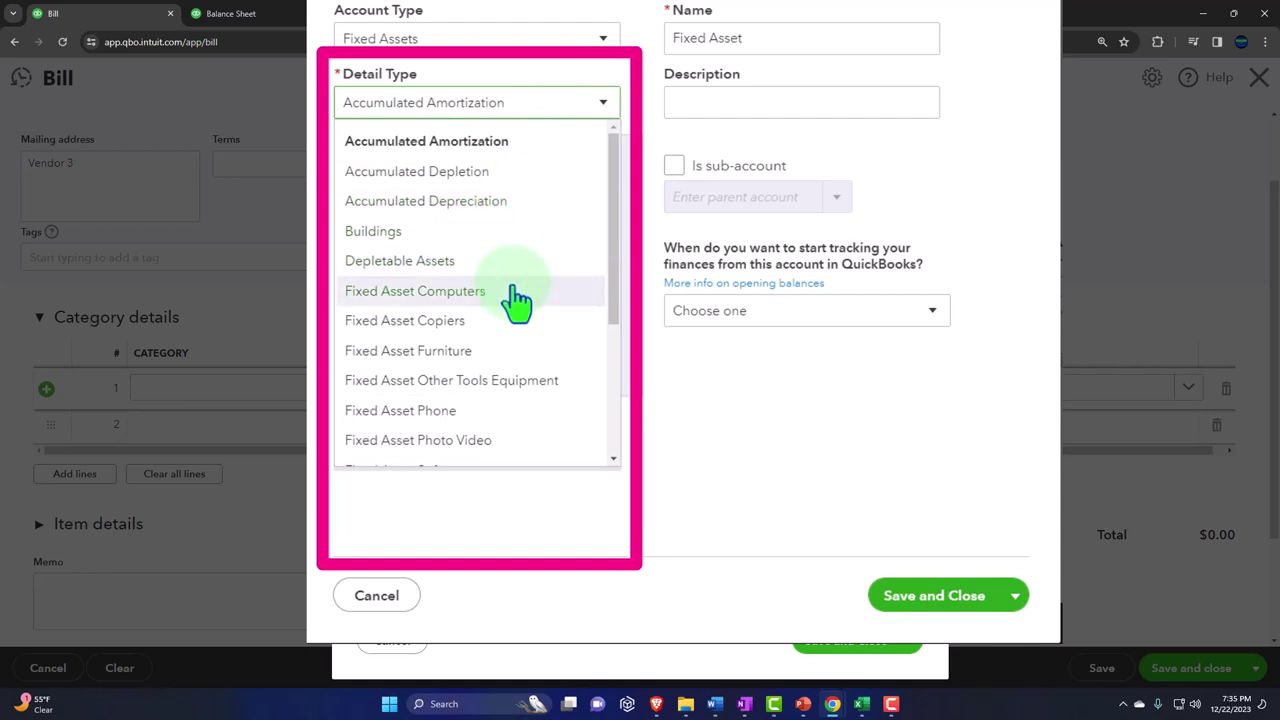
scroll(517, 300, down, 3)
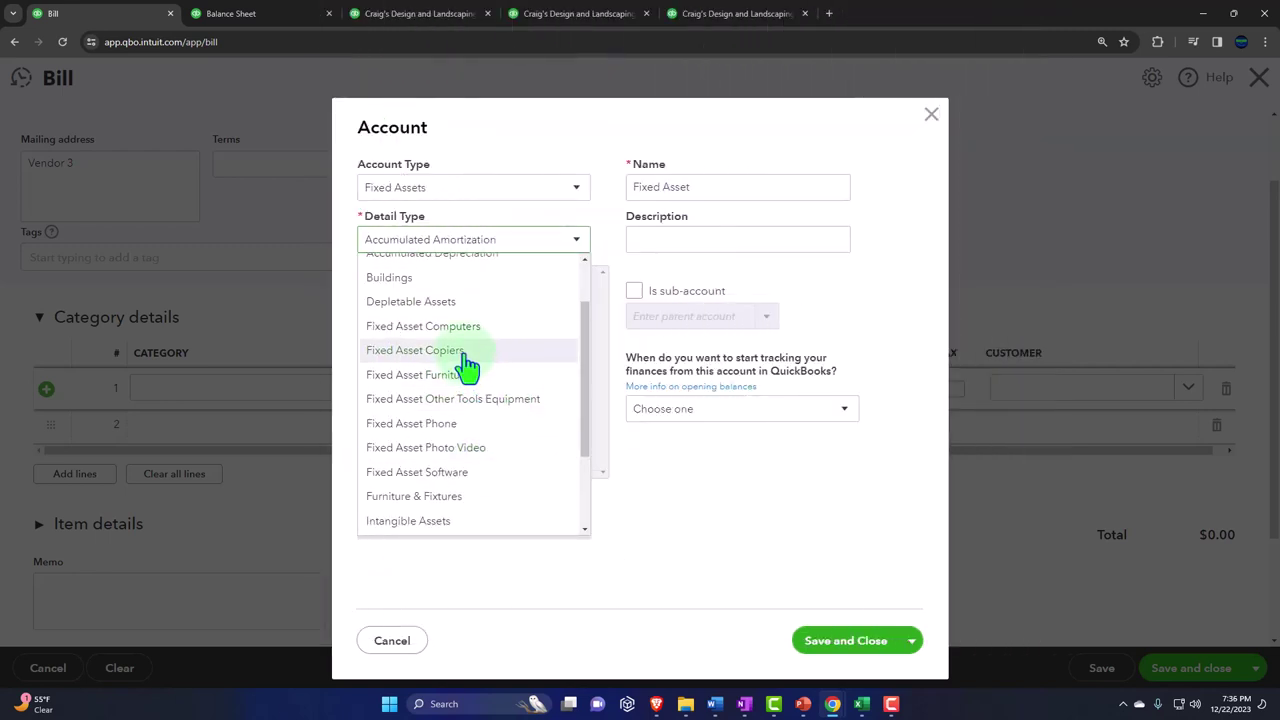
click(463, 366)
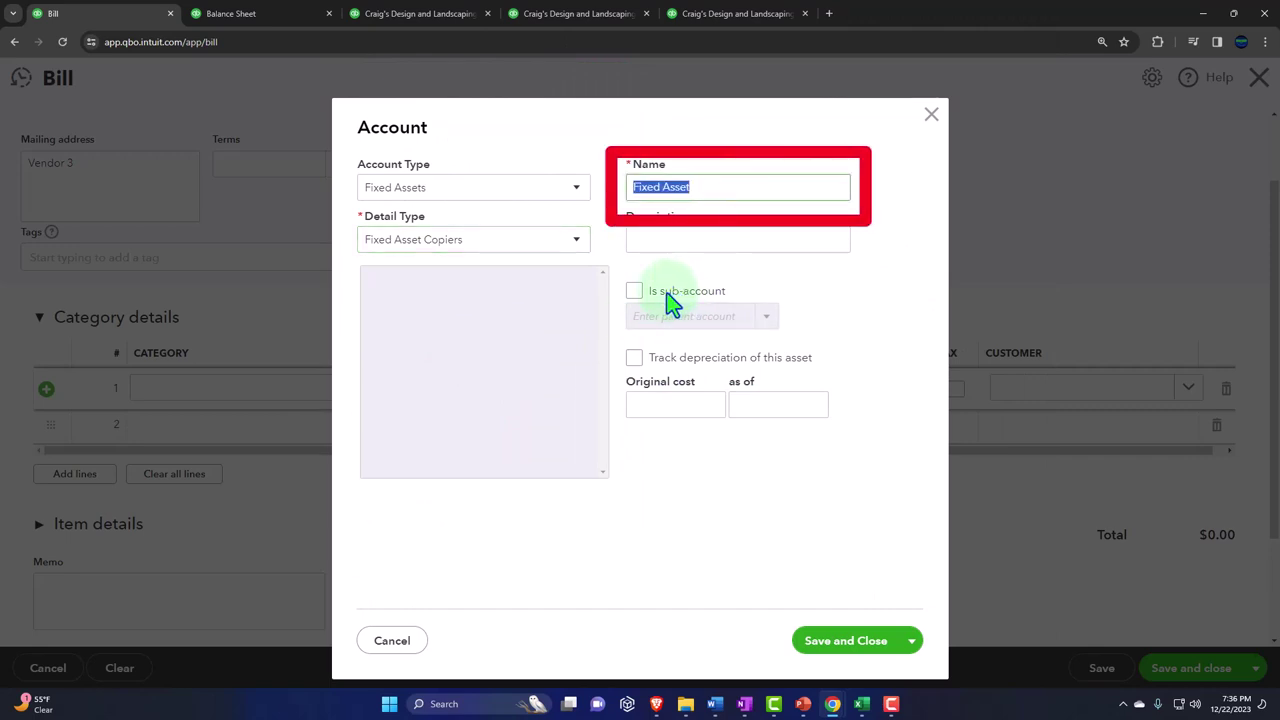
click(828, 645)
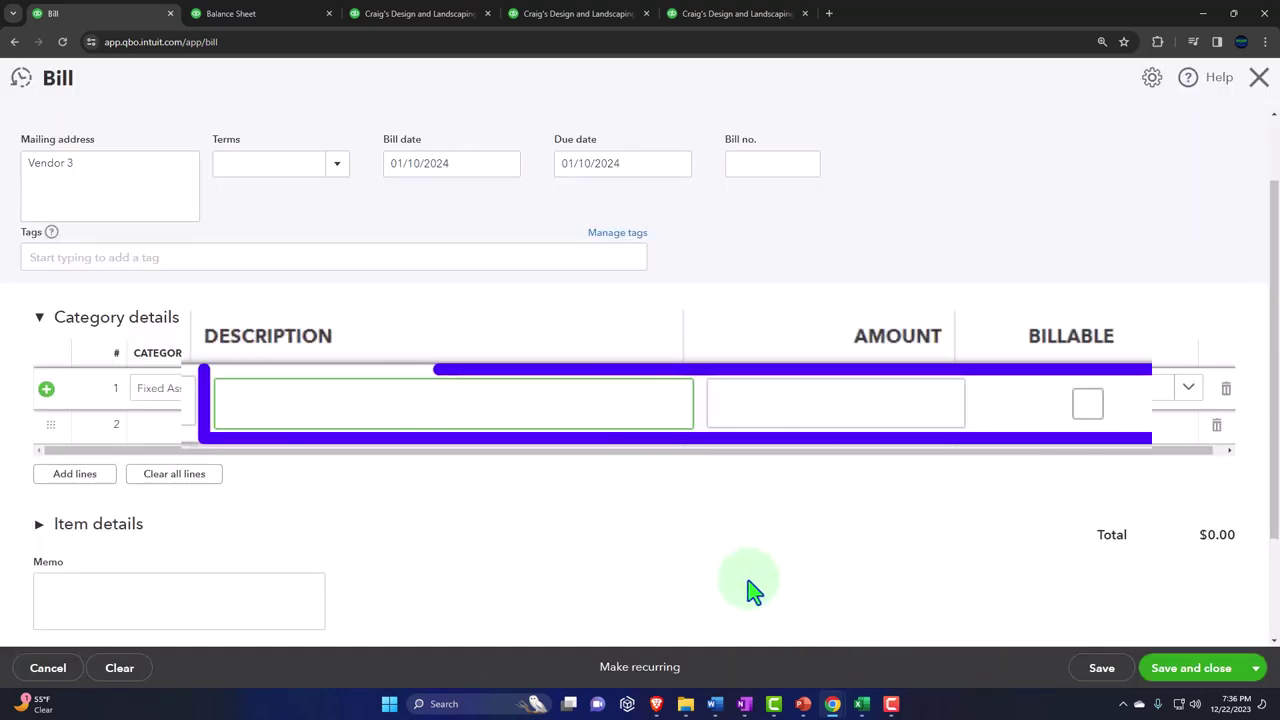
- Enter 2,500 as the amount on the bill's Fixed Asset line
key(Tab)
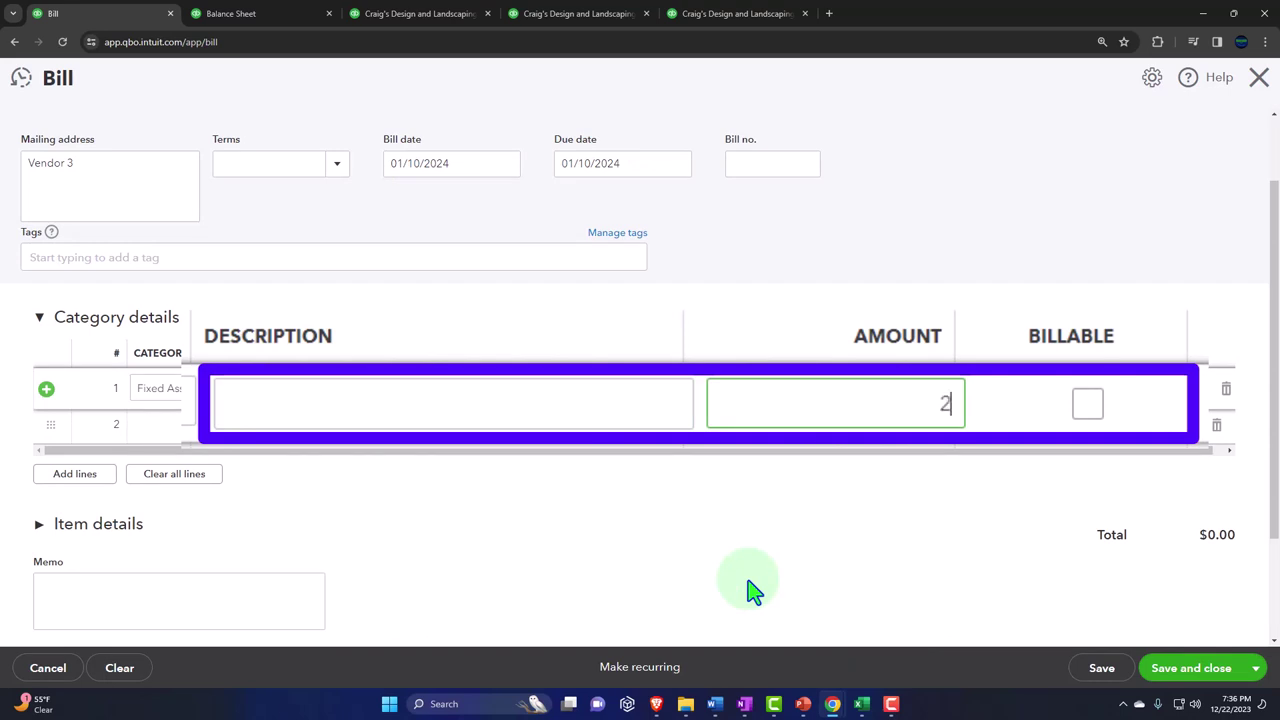
key(Tab)
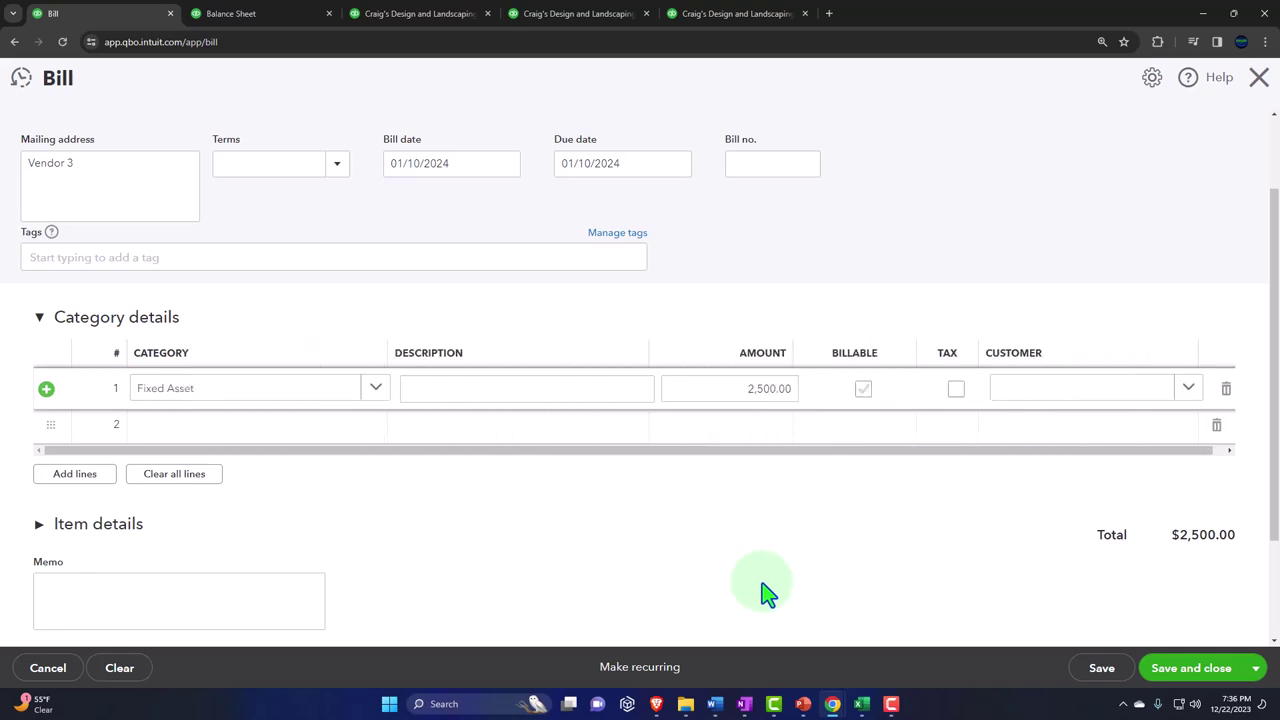
- Switch to the Excel worksheet and insert blank cells above the trial balance's Inventory row, shifting the existing cells down
click(861, 704)
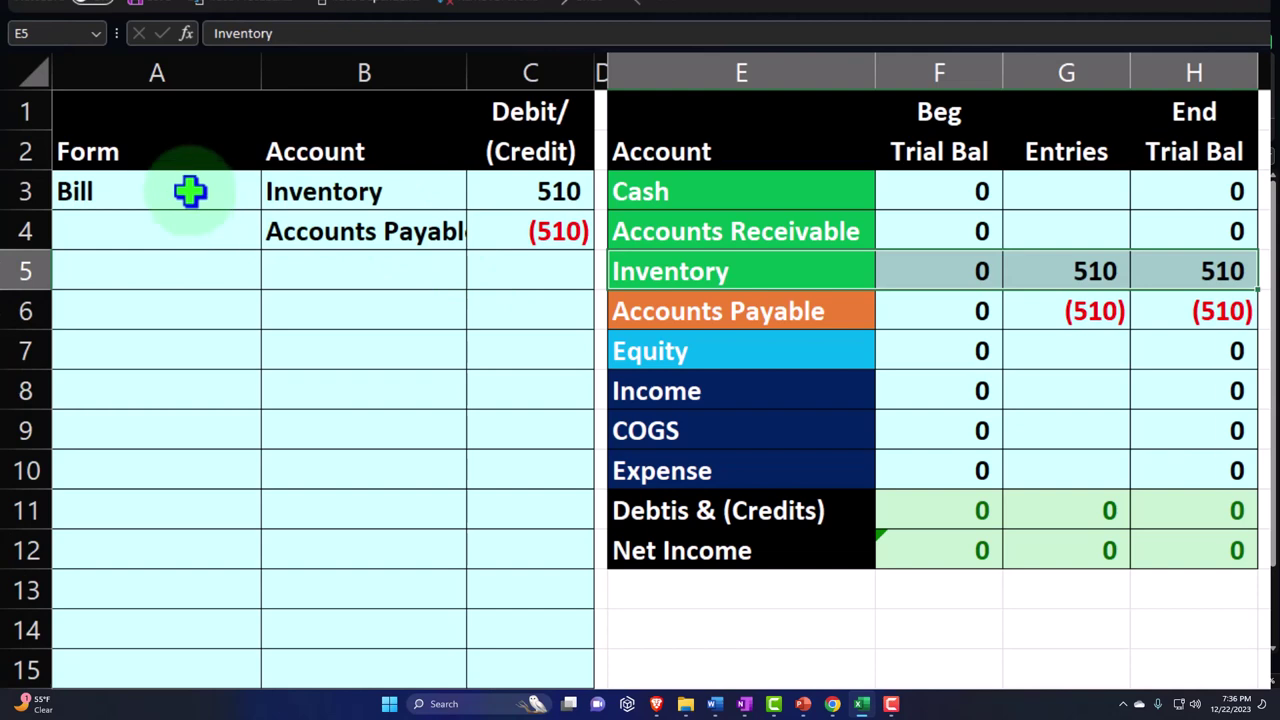
click(795, 390)
drag(720, 266, 1065, 288)
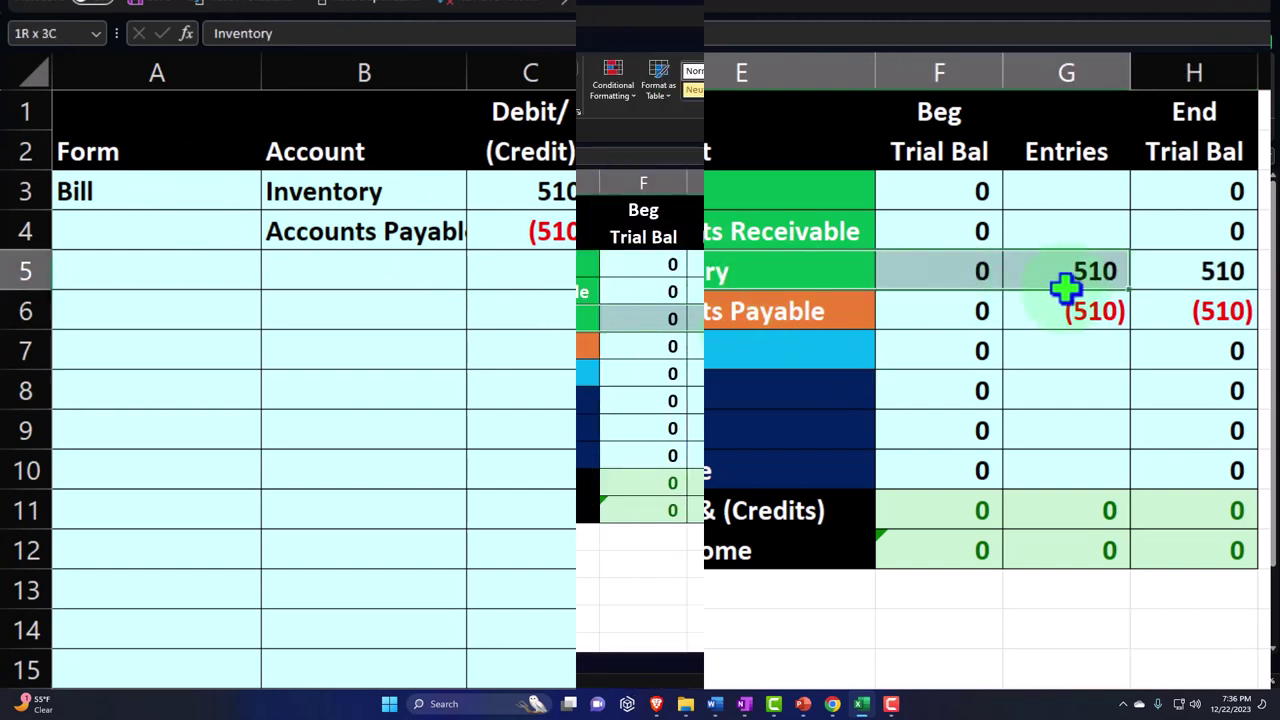
right_click(803, 320)
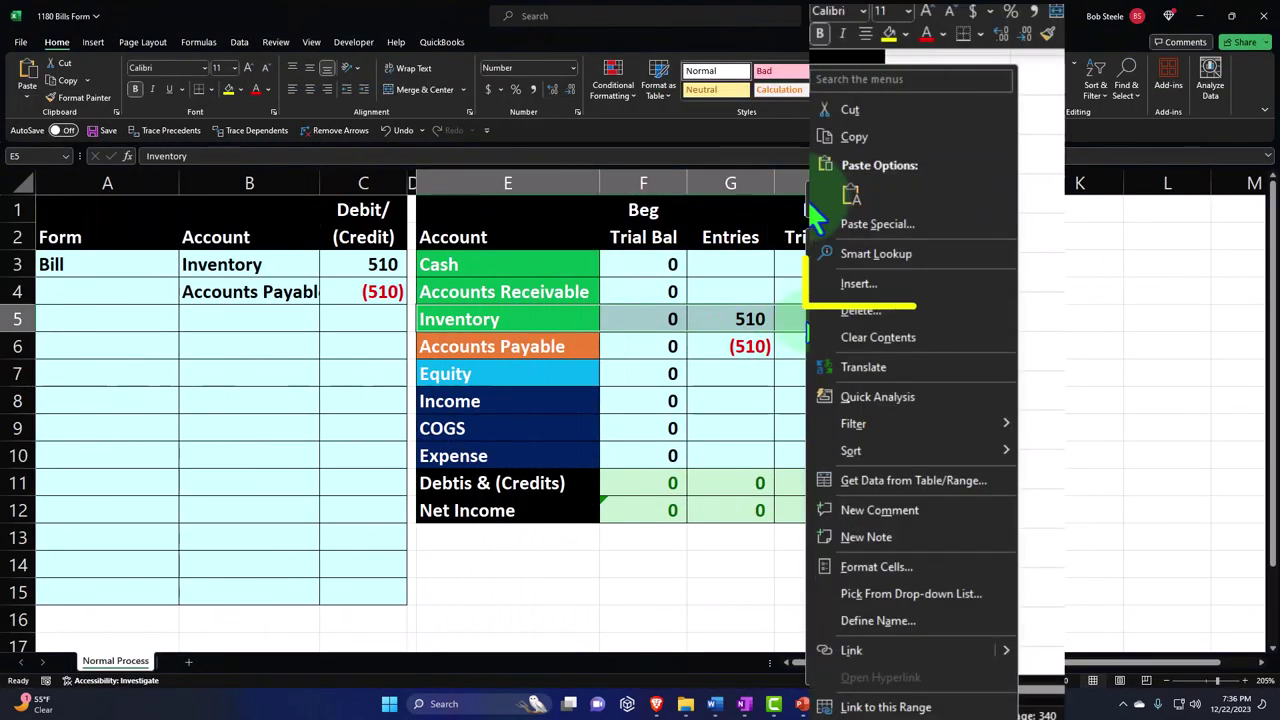
click(855, 287)
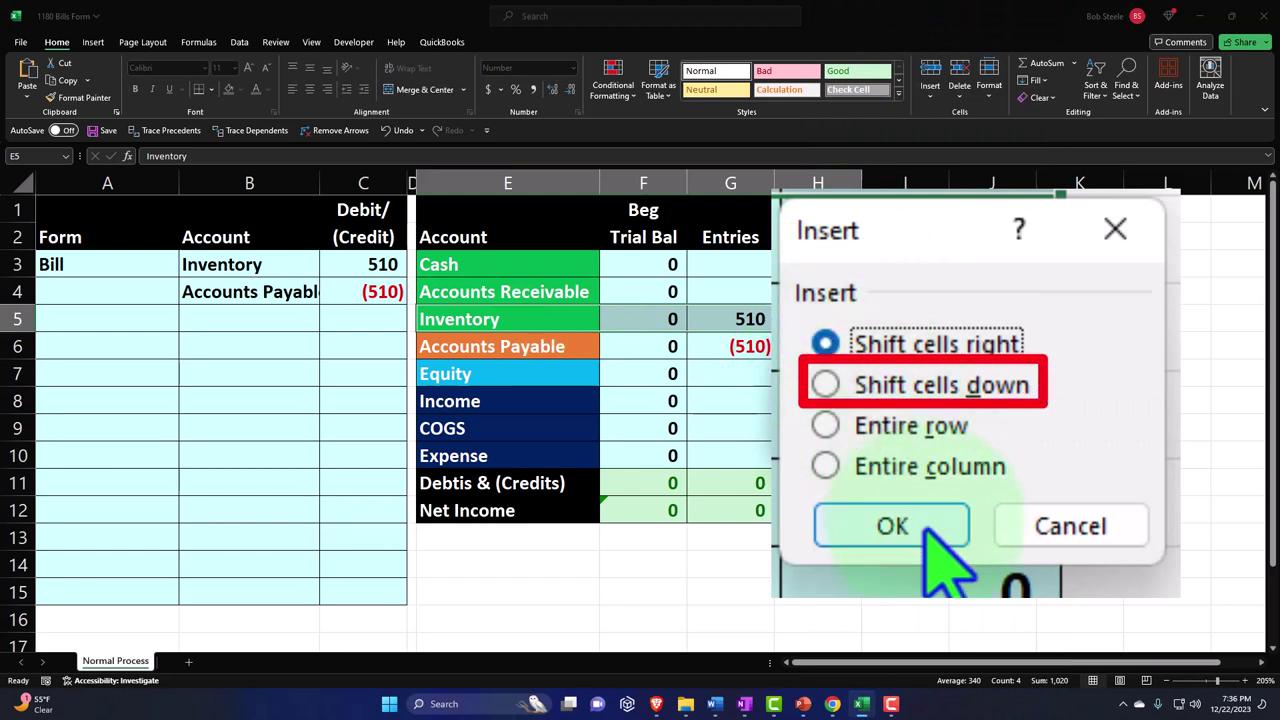
click(930, 390)
click(892, 526)
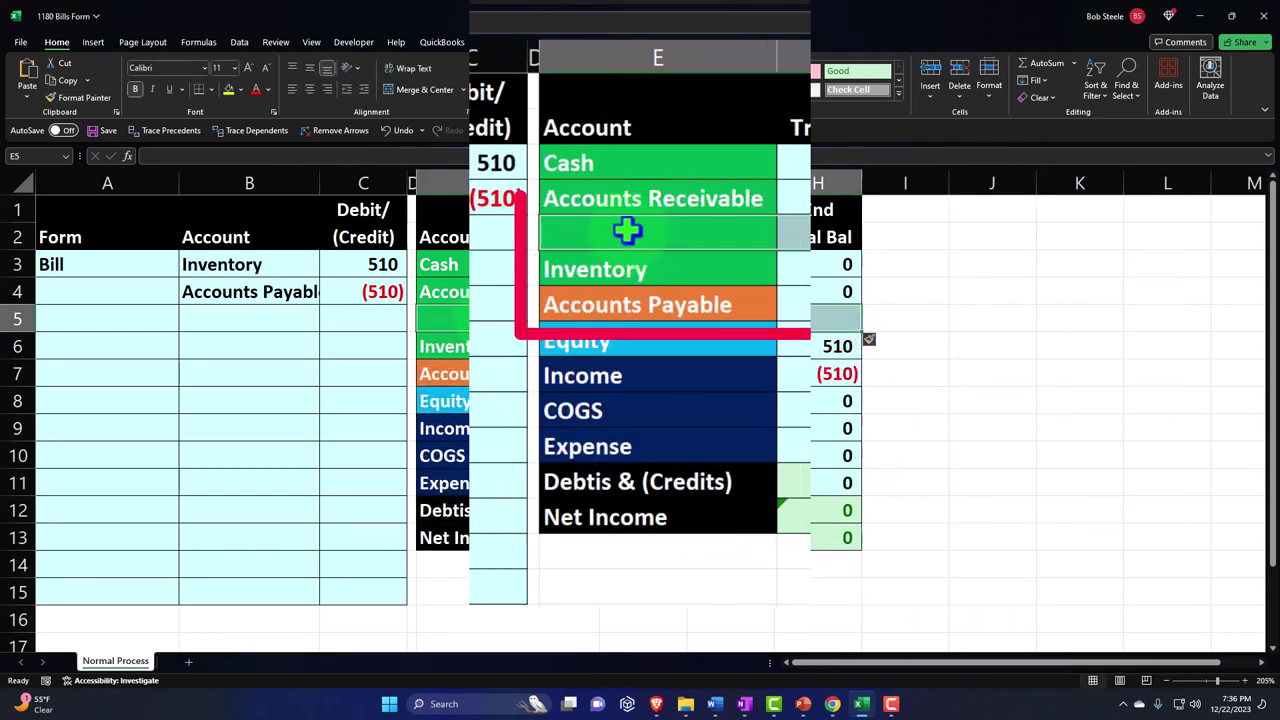
- Label the inserted trial balance row "Fixced Assets" and give it a beginning balance of 0
text(DFix)
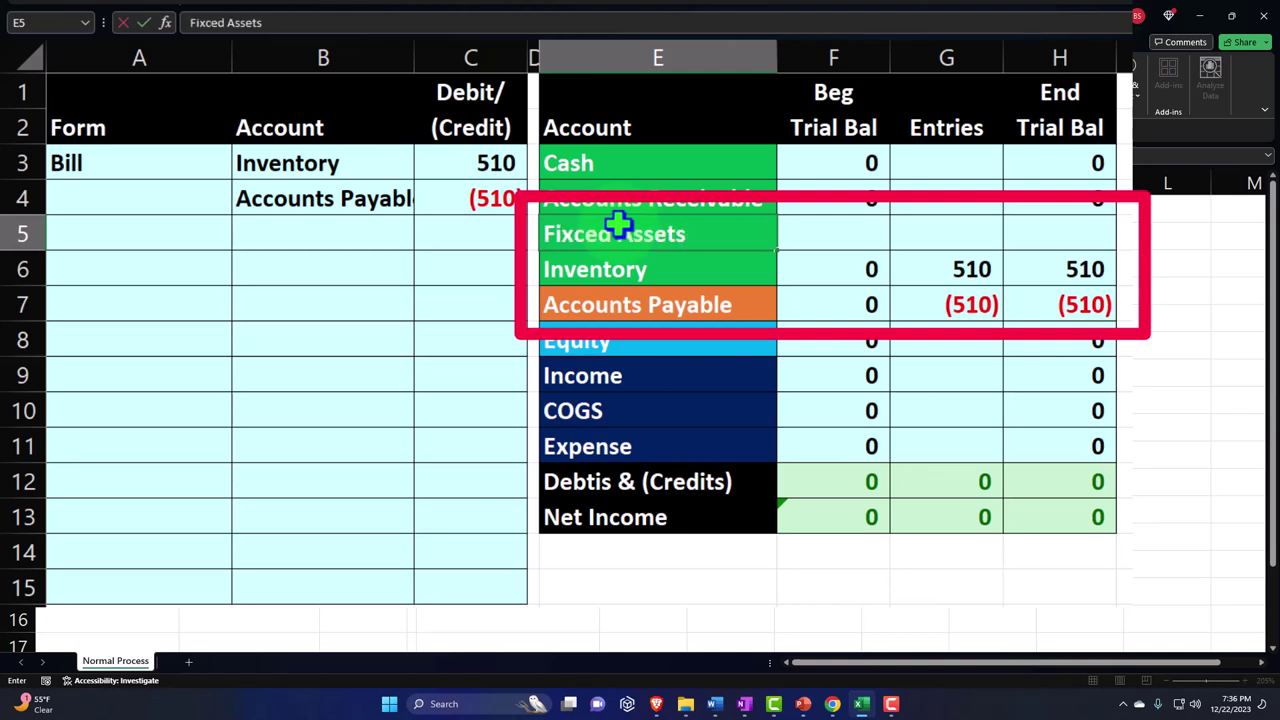
key(Tab)
key(Return)
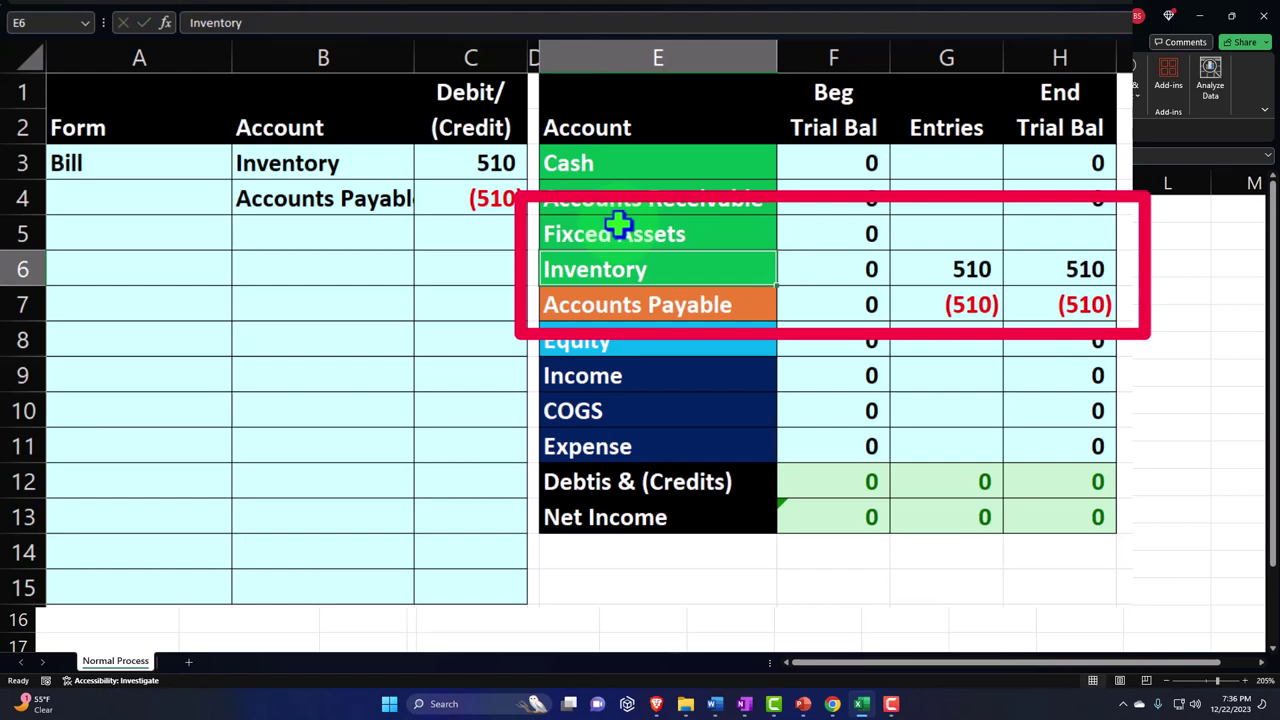
- Check the bill in QuickBooks and, back in Excel, set the bill entry's debit in C3 to 2,500
click(960, 272)
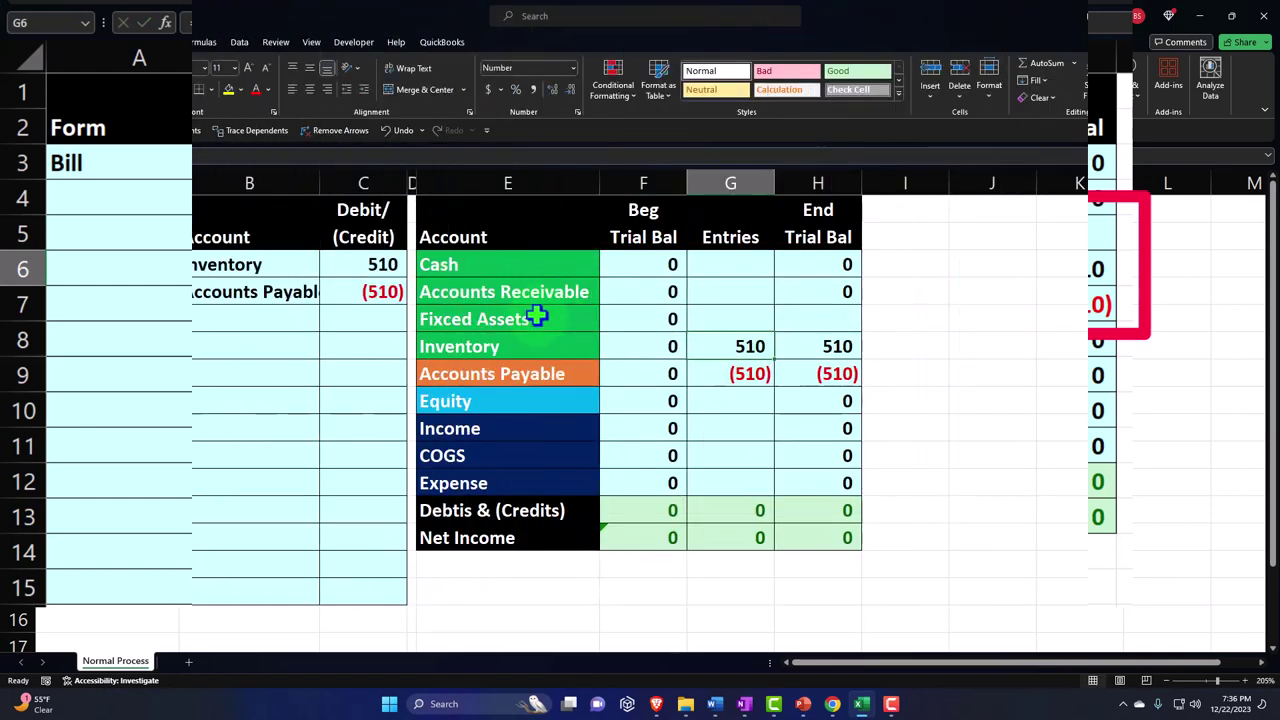
click(861, 712)
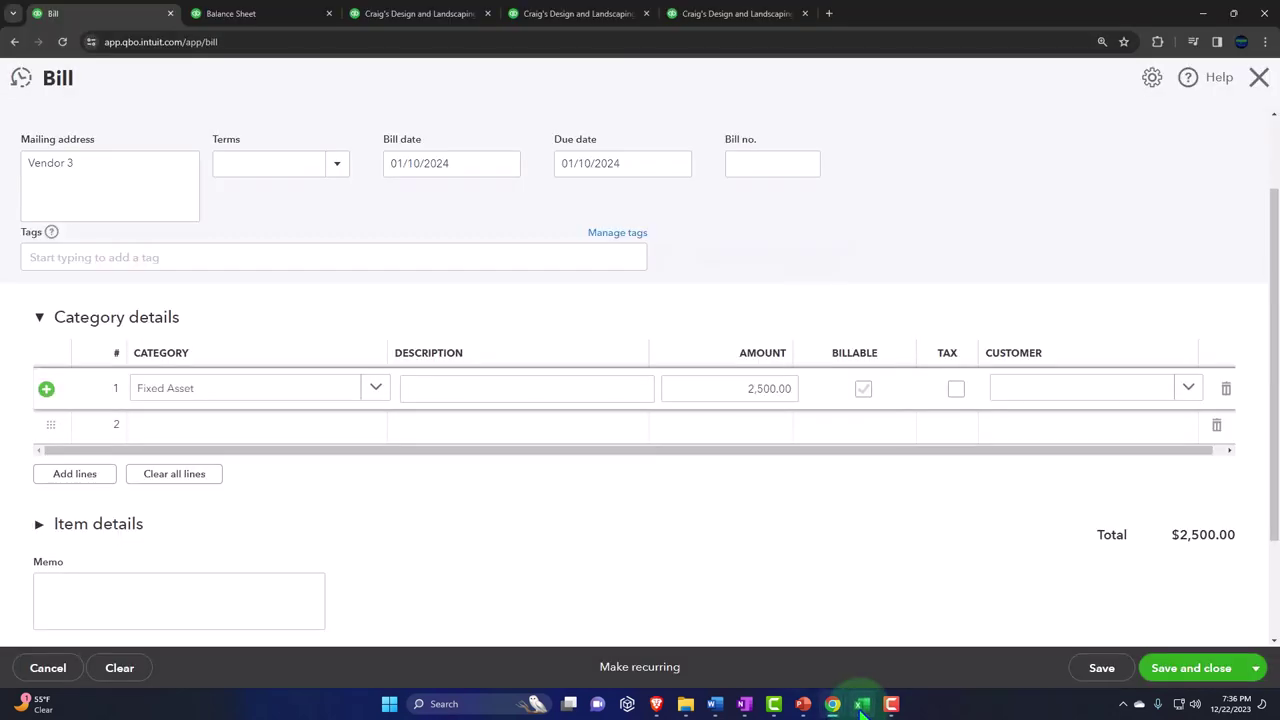
click(861, 712)
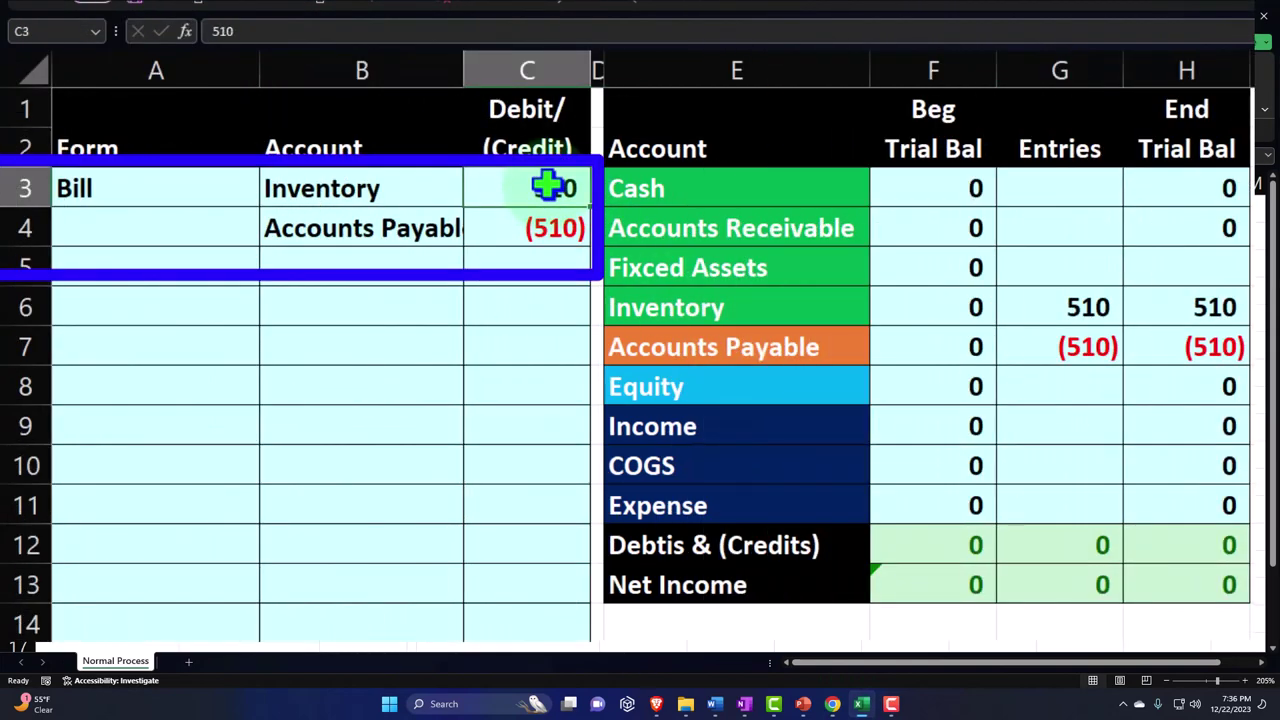
click(547, 185)
text(2,500)
key(Return)
- Clear the Inventory row's amount in the trial balance's Entries column
key(Right)
key(Right)
key(Right)
key(Right)
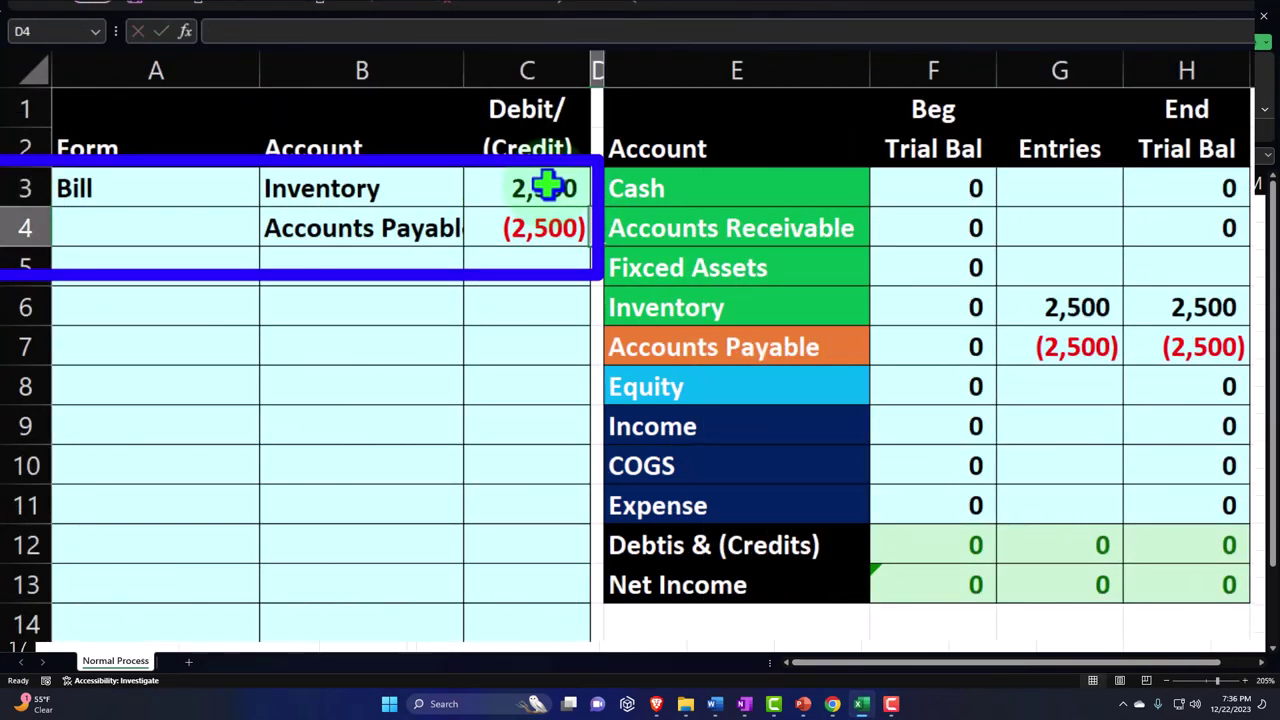
key(Down)
key(Down)
key(Delete)
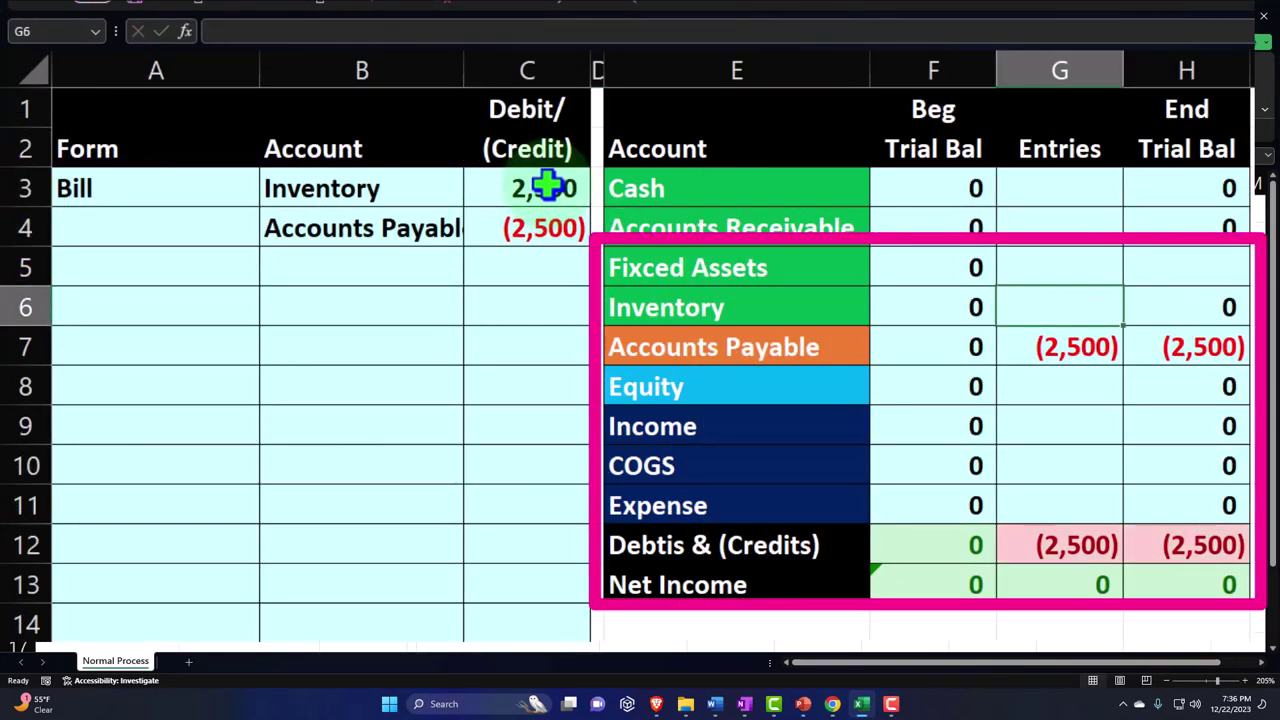
- Link the Entries cell of the new fixed assets row to the bill's debit amount in C3
key(Up)
text(=)
key(Left)
key(Left)
key(Left)
key(Left)
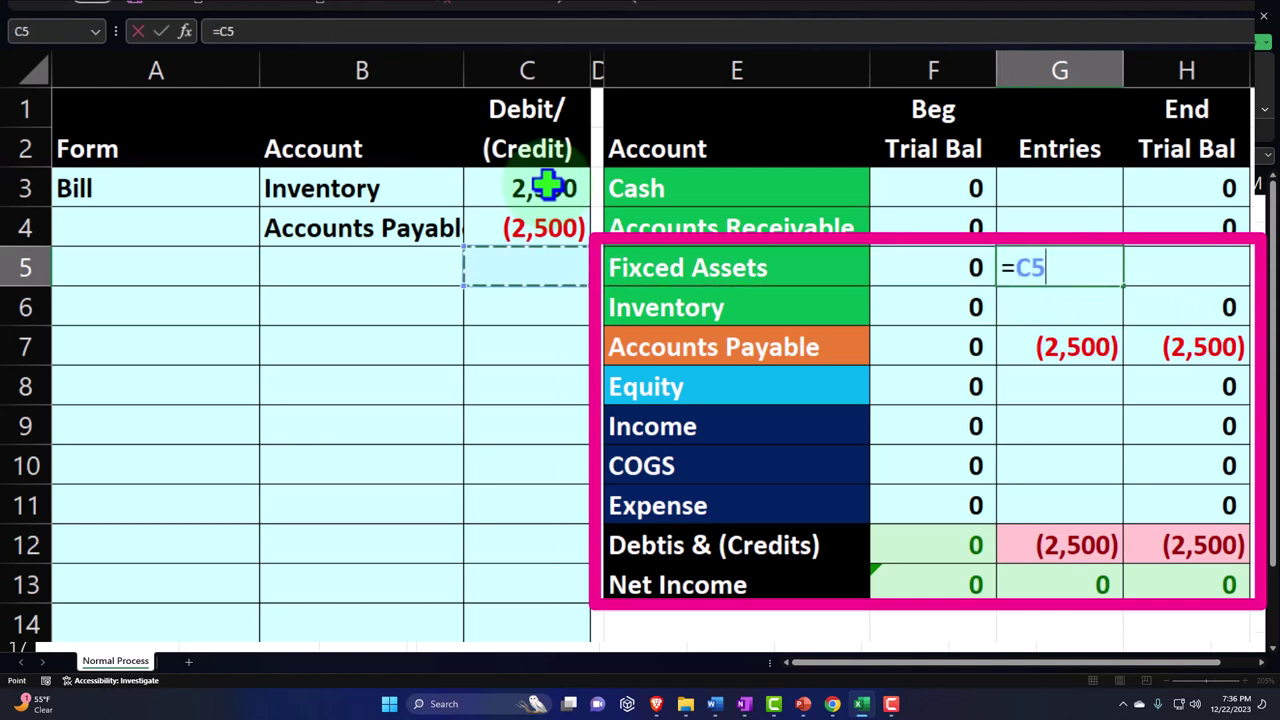
key(Up)
key(Up)
key(Return)
- Replace the bill entry's debit account name in B3 with a reference to the fixed assets label in E5
key(Left)
key(Left)
key(Left)
key(Left)
key(Left)
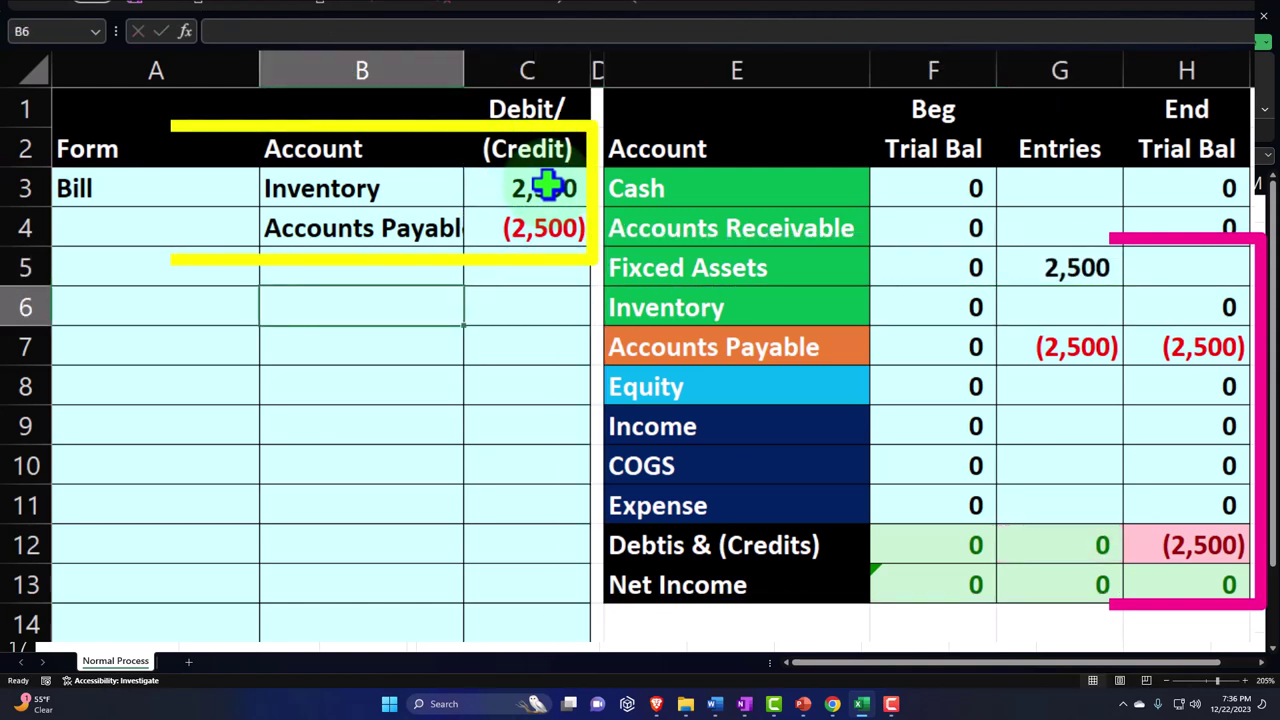
key(Up)
key(Up)
key(Up)
key(Down)
key(Down)
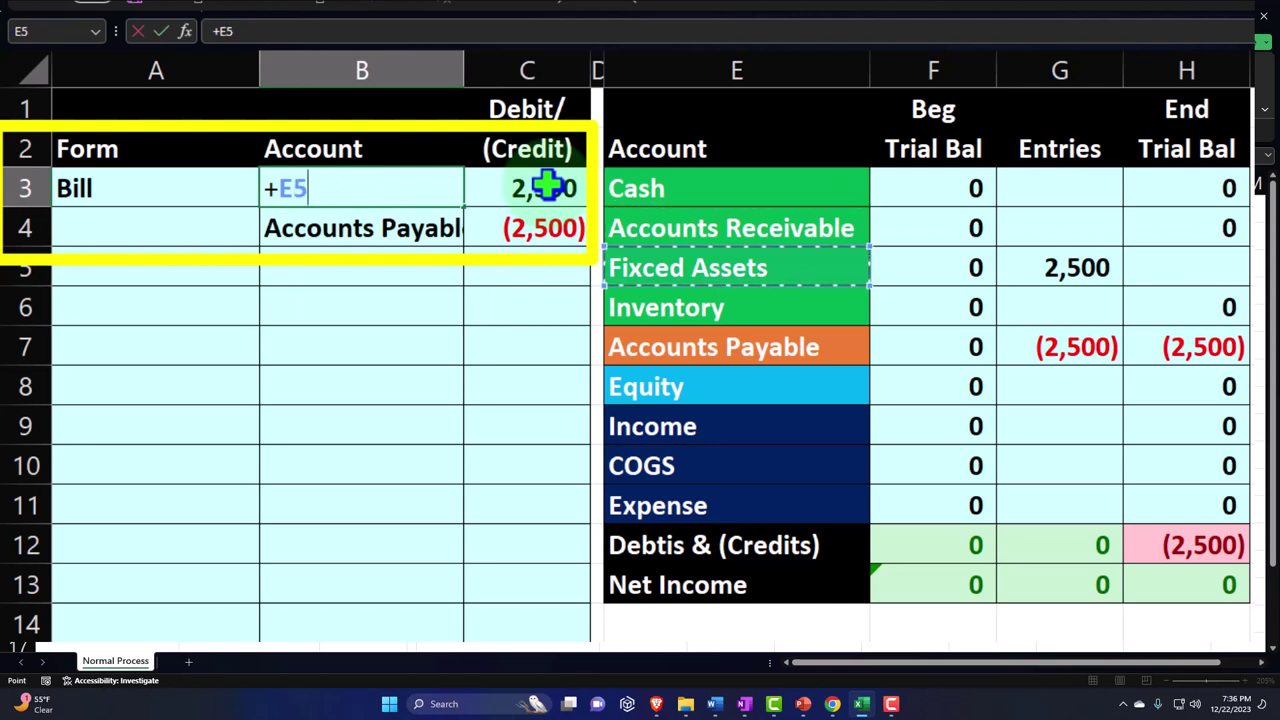
key(Return)
- Correct the spelling of the account label in E5 to Fixed Assets
click(652, 268)
double_click(652, 268)
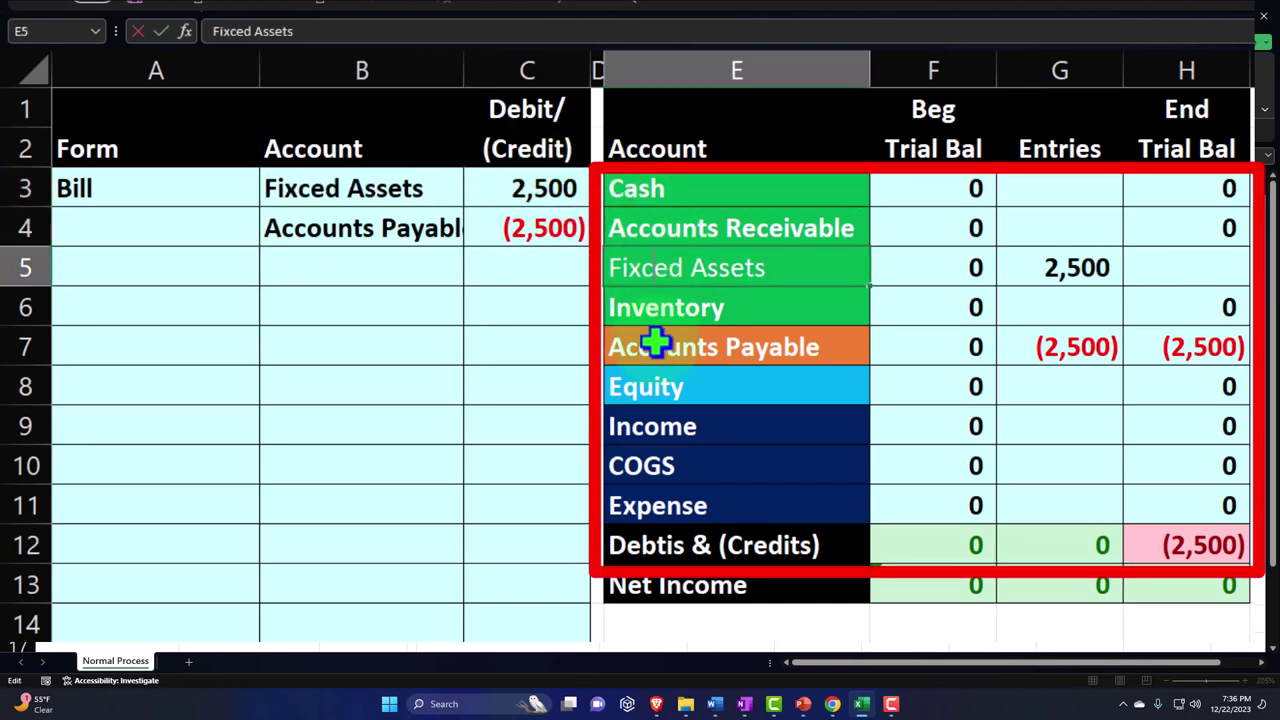
key(Return)
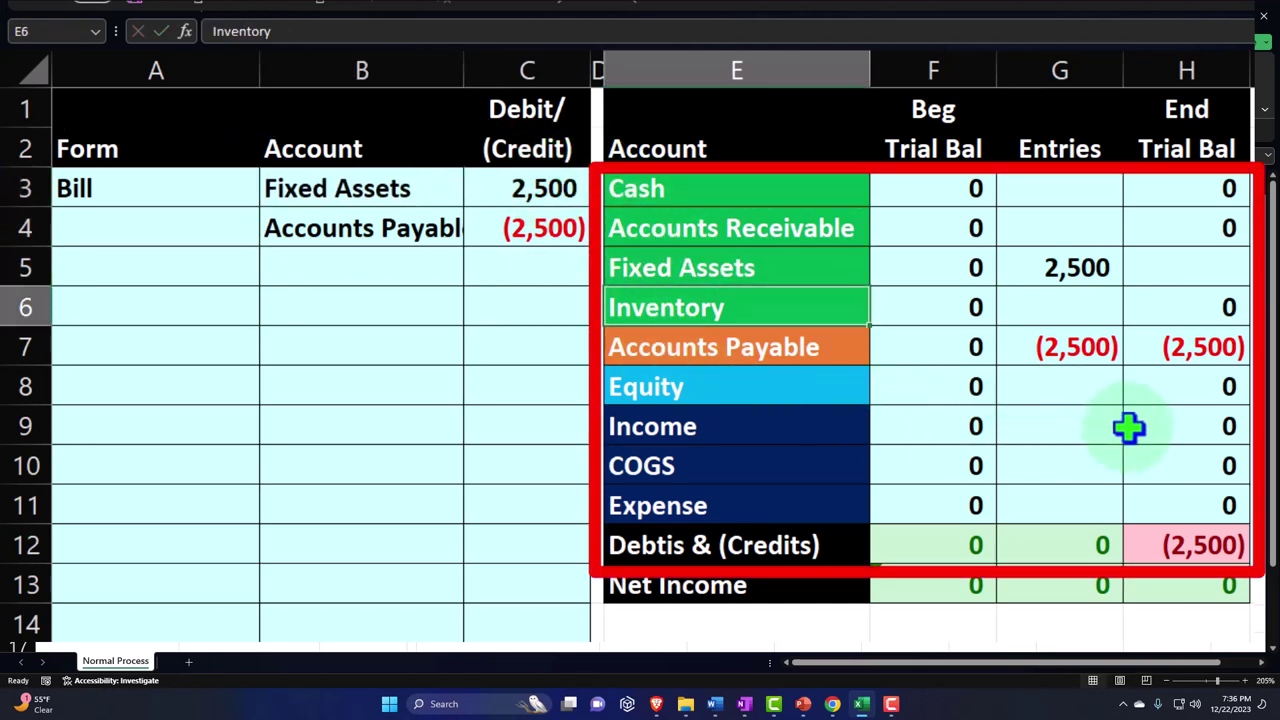
- Copy the ending trial balance formula from the Accounts Receivable row down to the Fixed Assets row in column H
click(1212, 228)
drag(1246, 248, 1240, 280)
- Examine the Income, COGS and Expense rows and the ending balances of Accounts Payable and Fixed Assets
drag(1165, 438, 1180, 510)
drag(825, 440, 1172, 500)
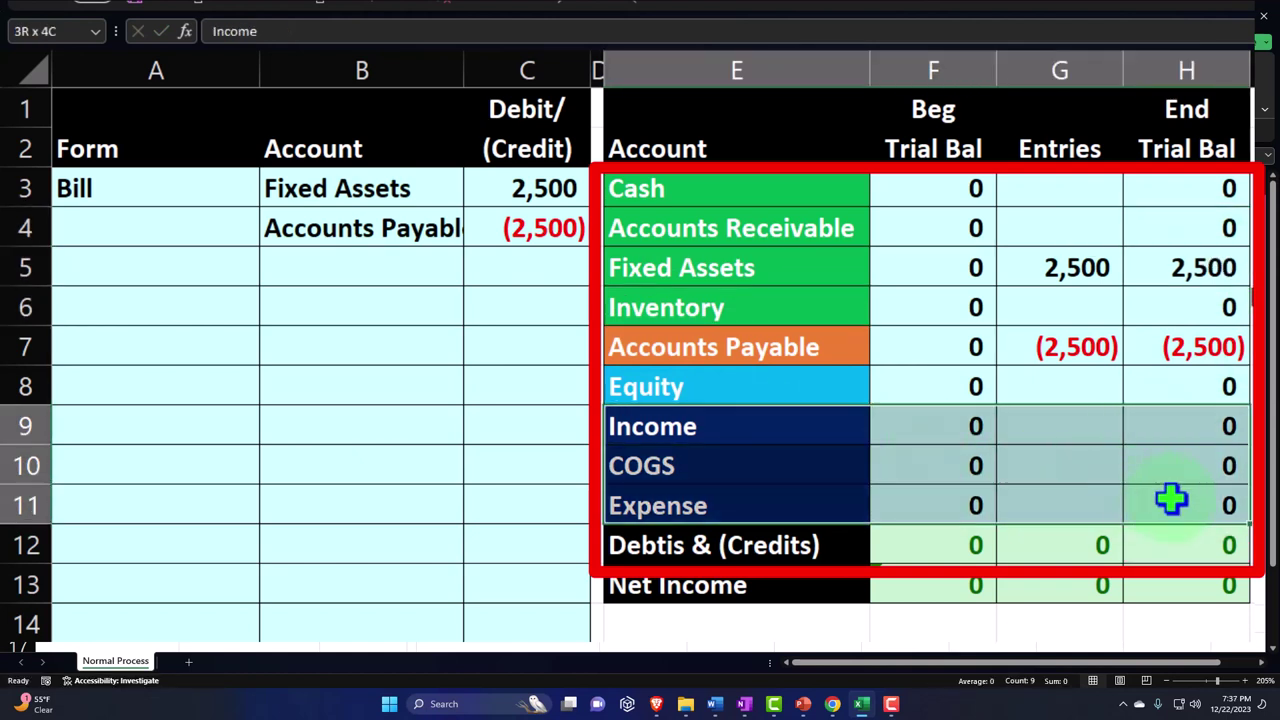
click(1203, 352)
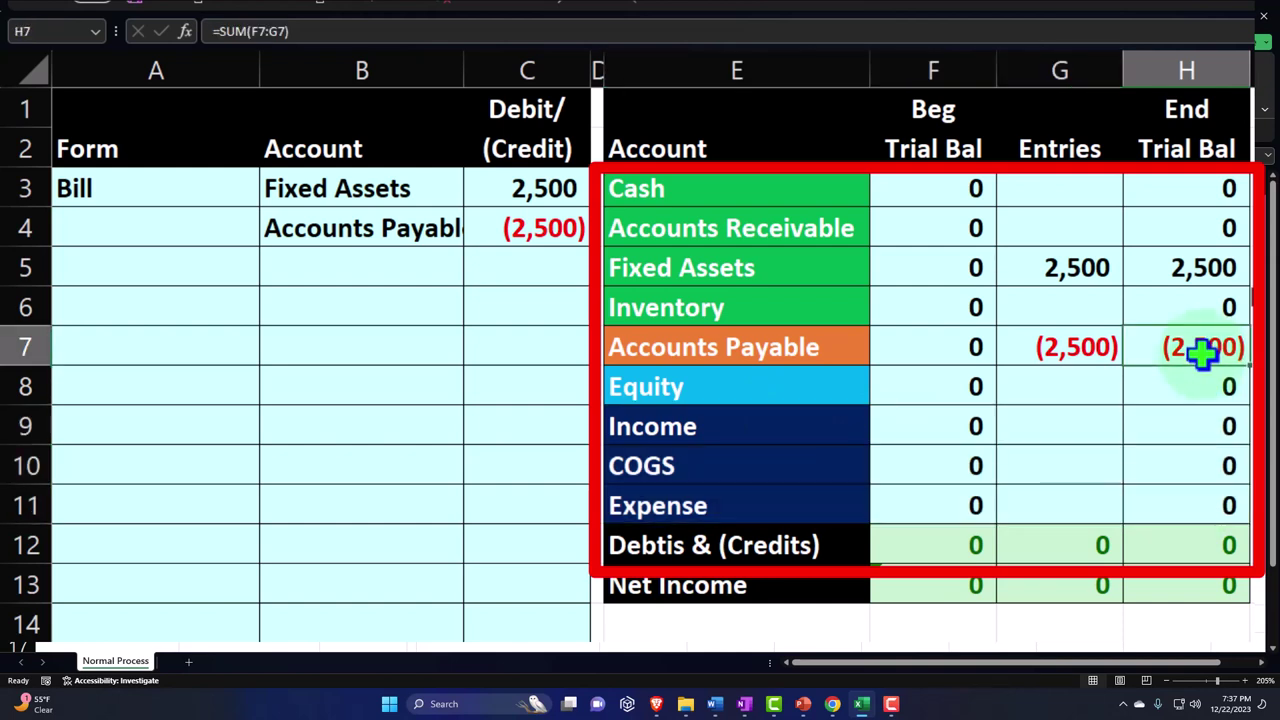
click(1188, 262)
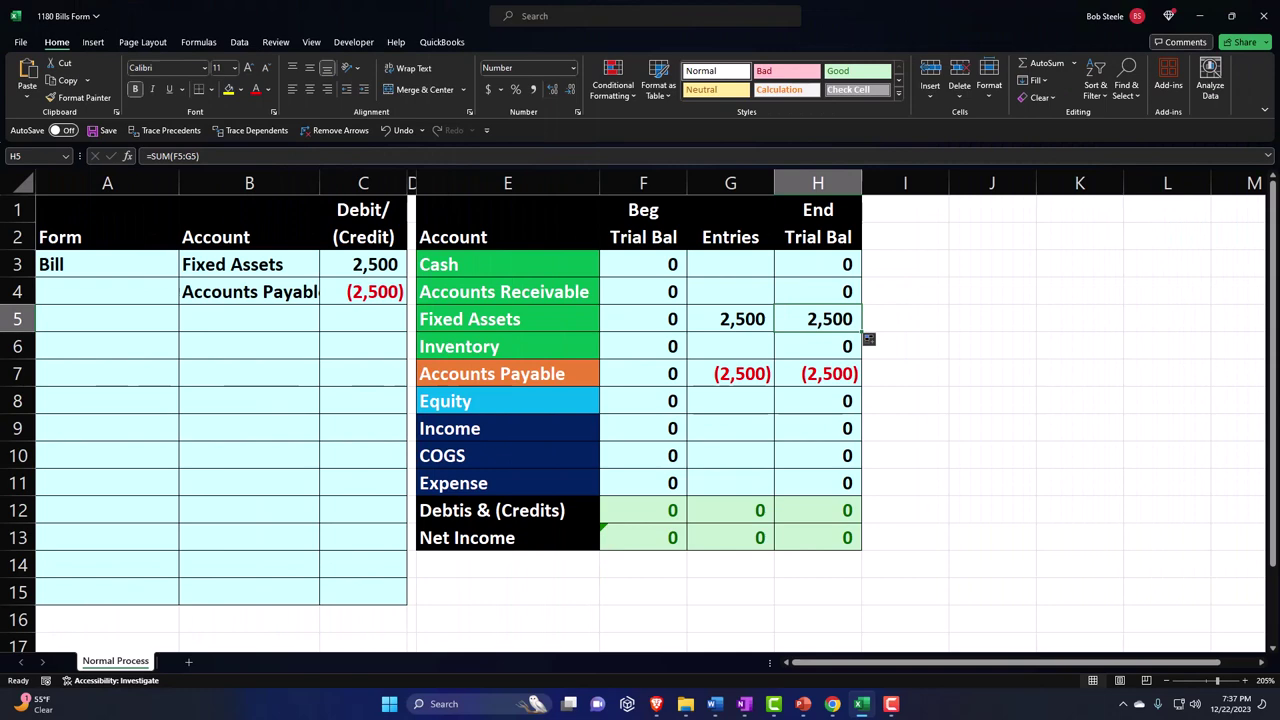
- Switch to QuickBooks Online and save and close the $2,500 fixed asset bill for Vendor 3
click(1200, 16)
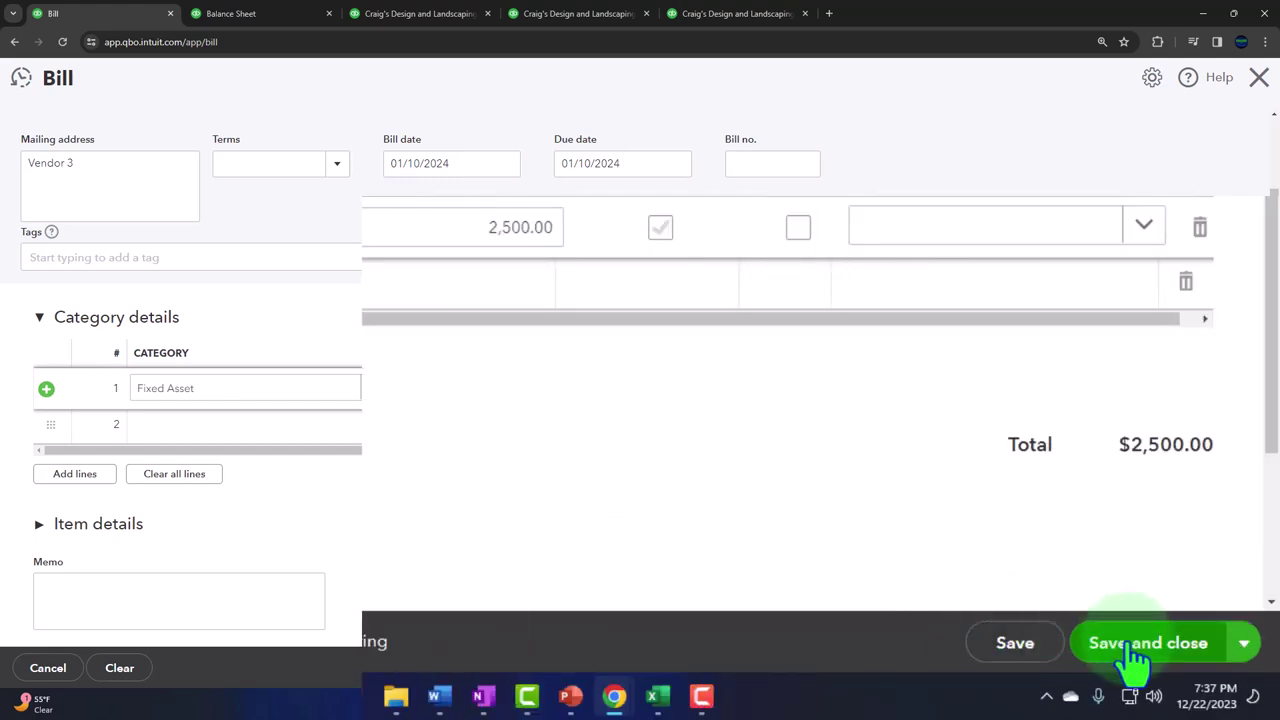
click(1135, 650)
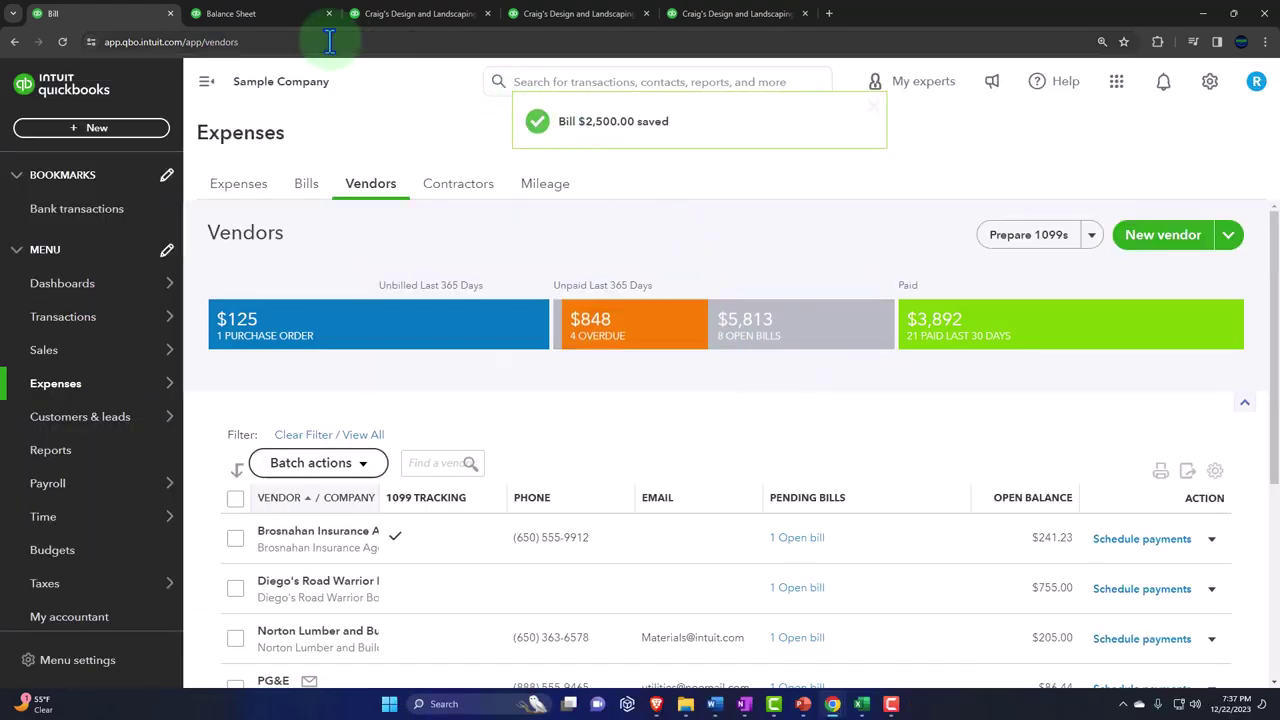
- Rerun the Balance Sheet report with the newly saved bill included
click(250, 14)
scroll(680, 345, up, 3)
click(763, 268)
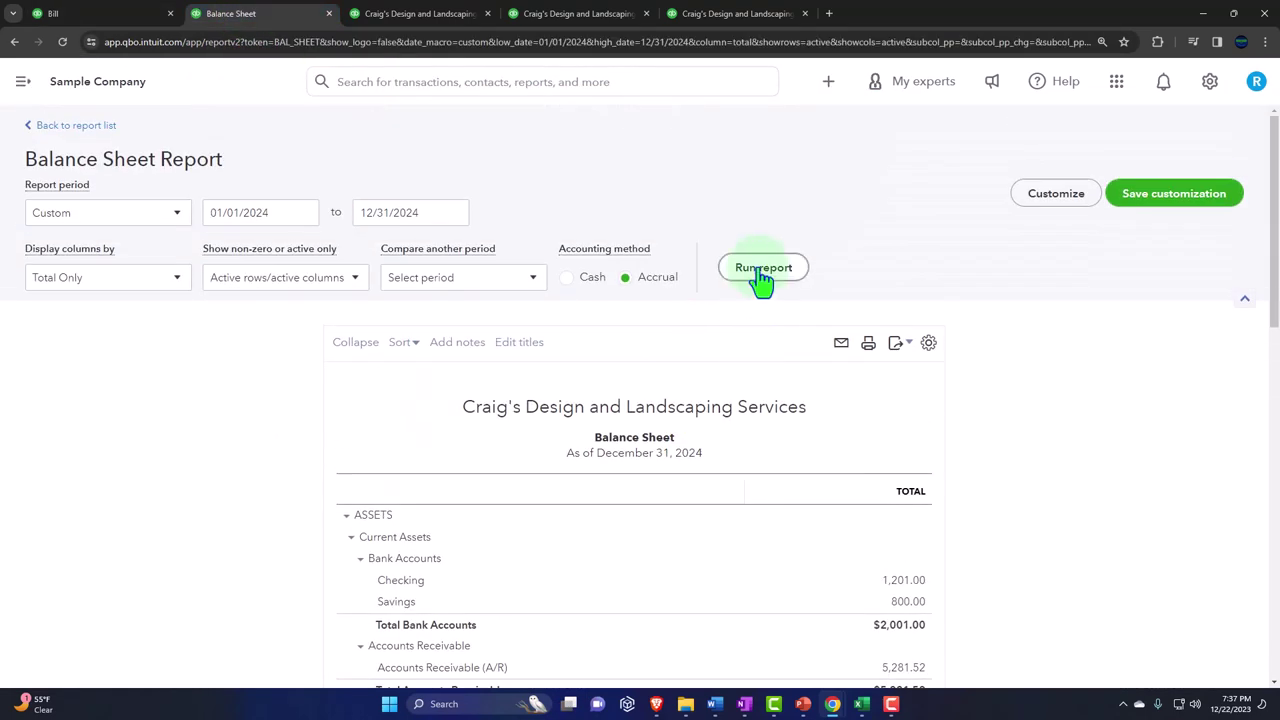
- Inspect the transaction detail behind Accounts Payable on the balance sheet, checking the Vendor 3 bill, and return to the report
scroll(245, 503, down, 2)
key(ctrl+plus)
key(ctrl+plus)
key(ctrl+plus)
key(ctrl+plus)
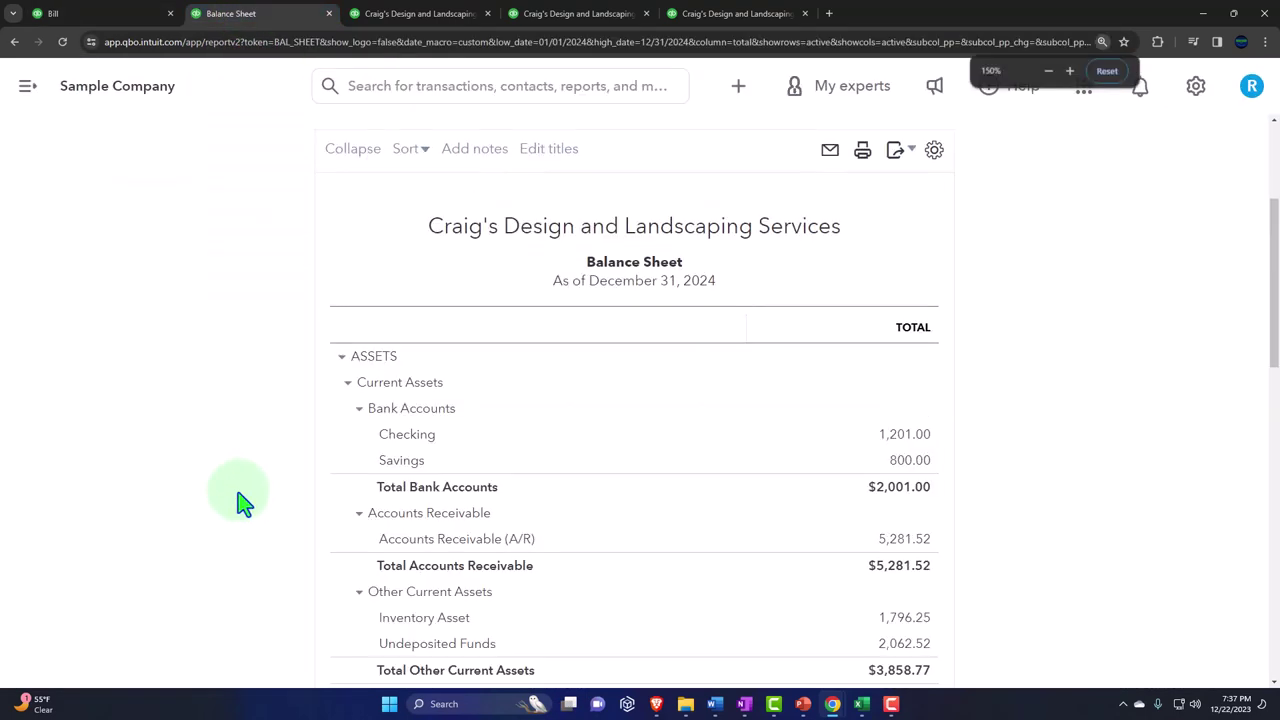
scroll(245, 503, down, 6)
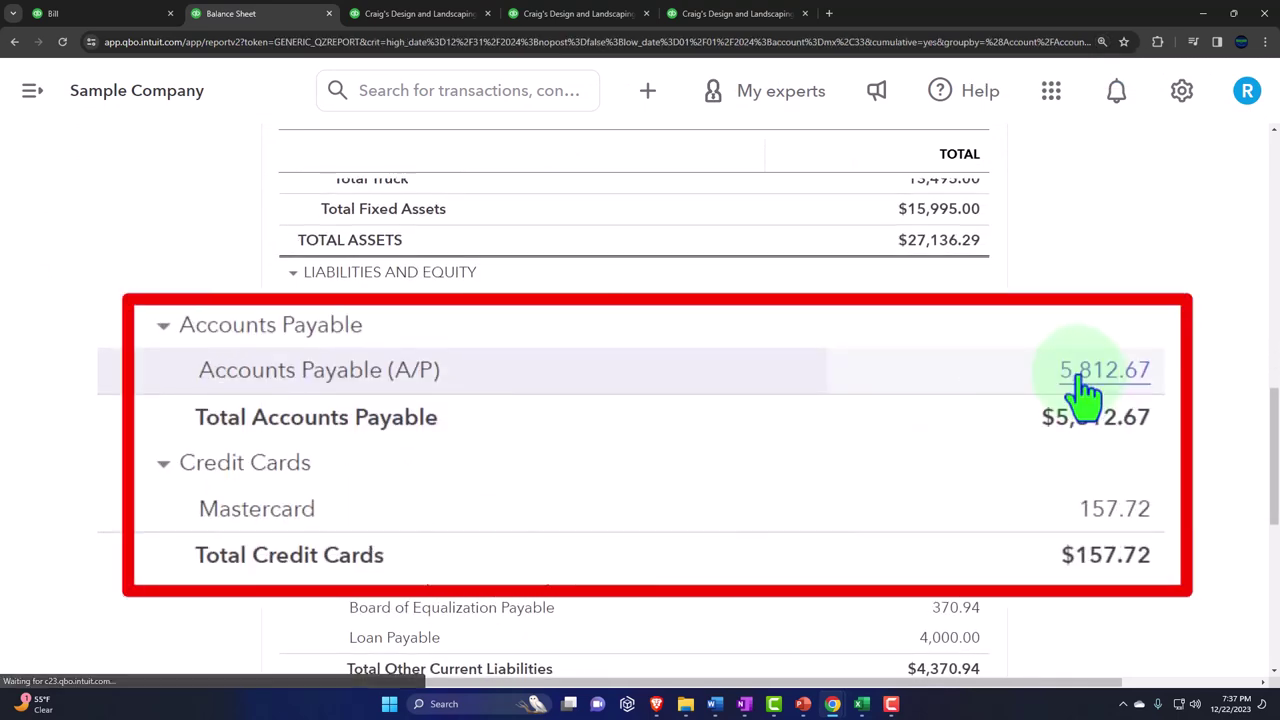
click(912, 398)
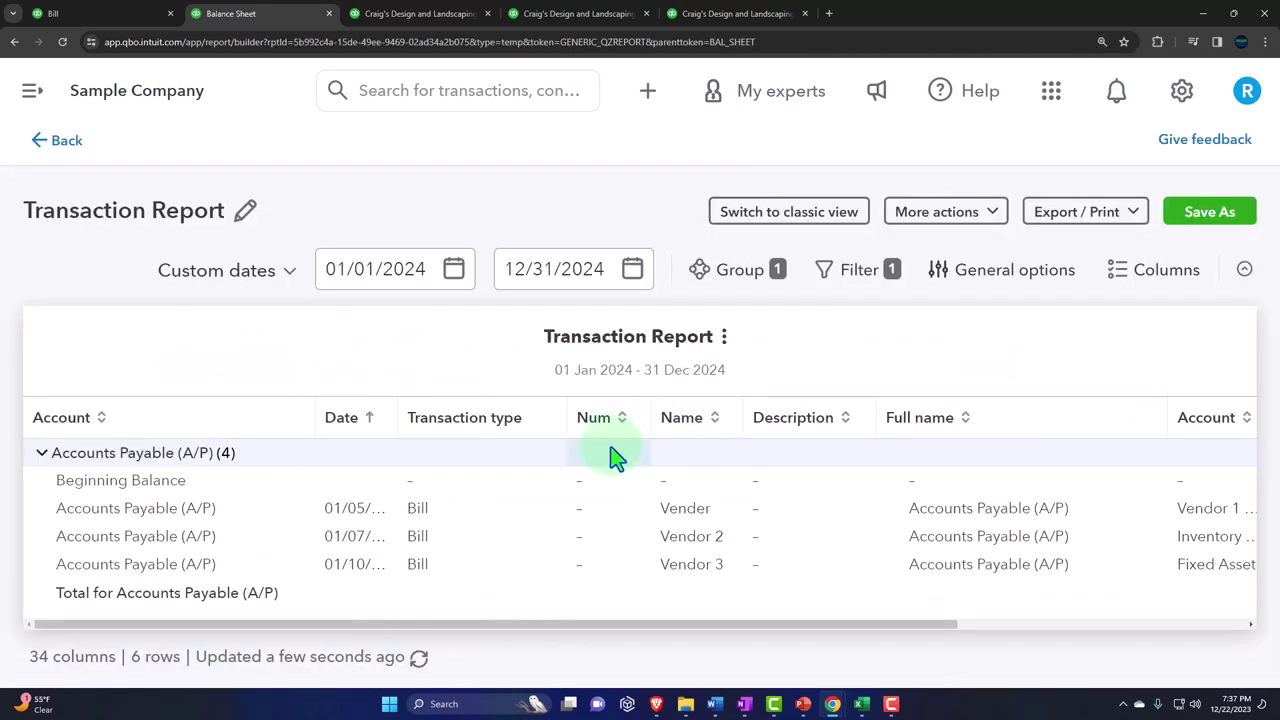
key(ctrl+minus)
key(ctrl+minus)
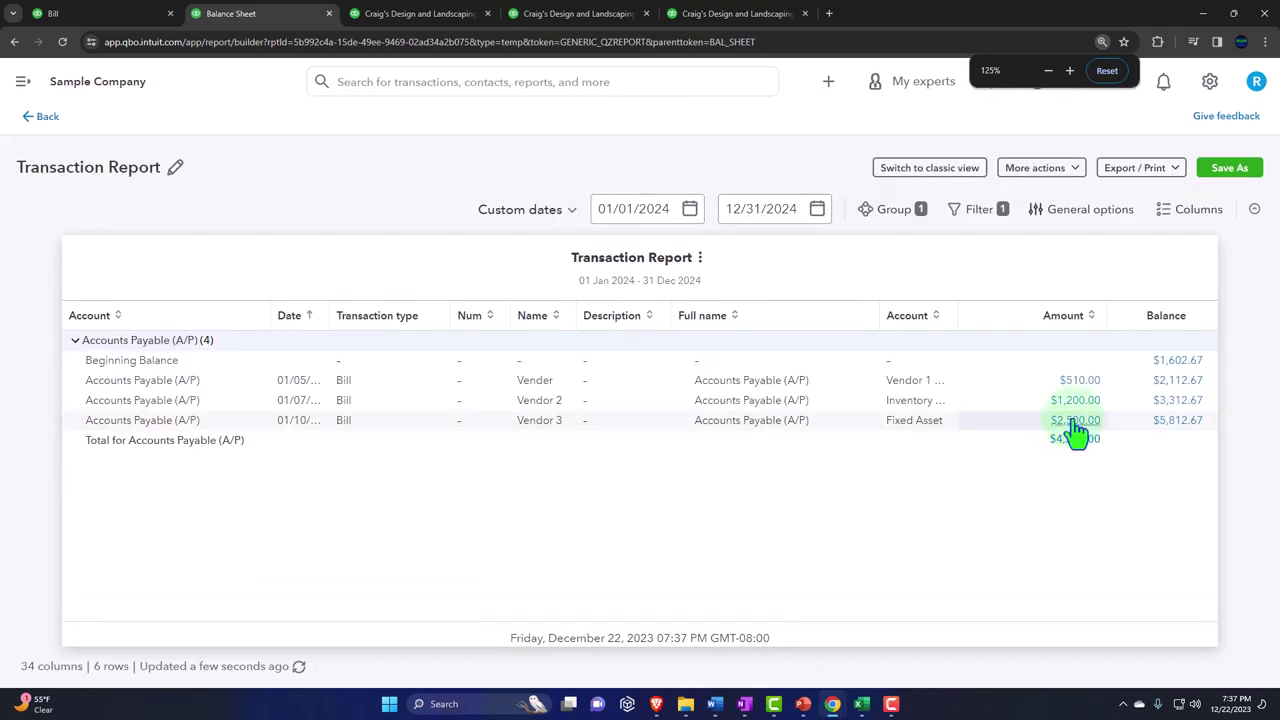
click(44, 120)
scroll(257, 463, up, 3)
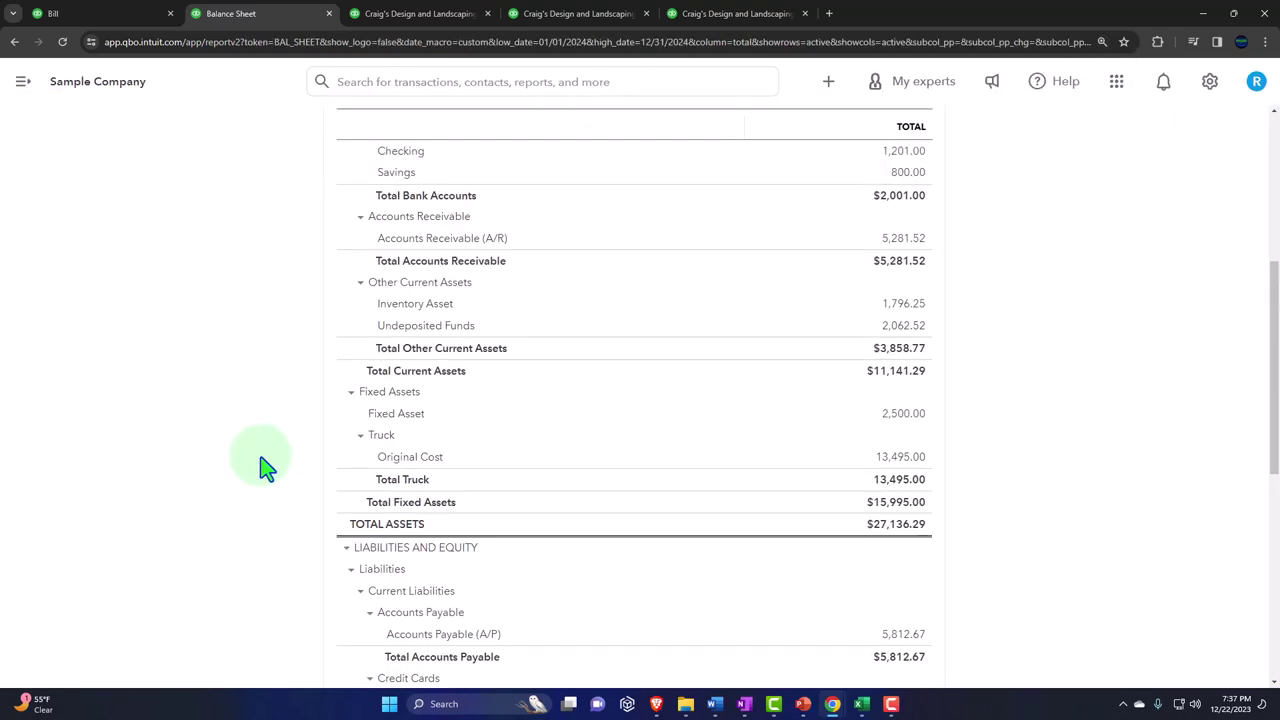
- Inspect the transaction detail behind the Fixed Asset account on the balance sheet and return to the report
key(ctrl+plus)
key(ctrl+plus)
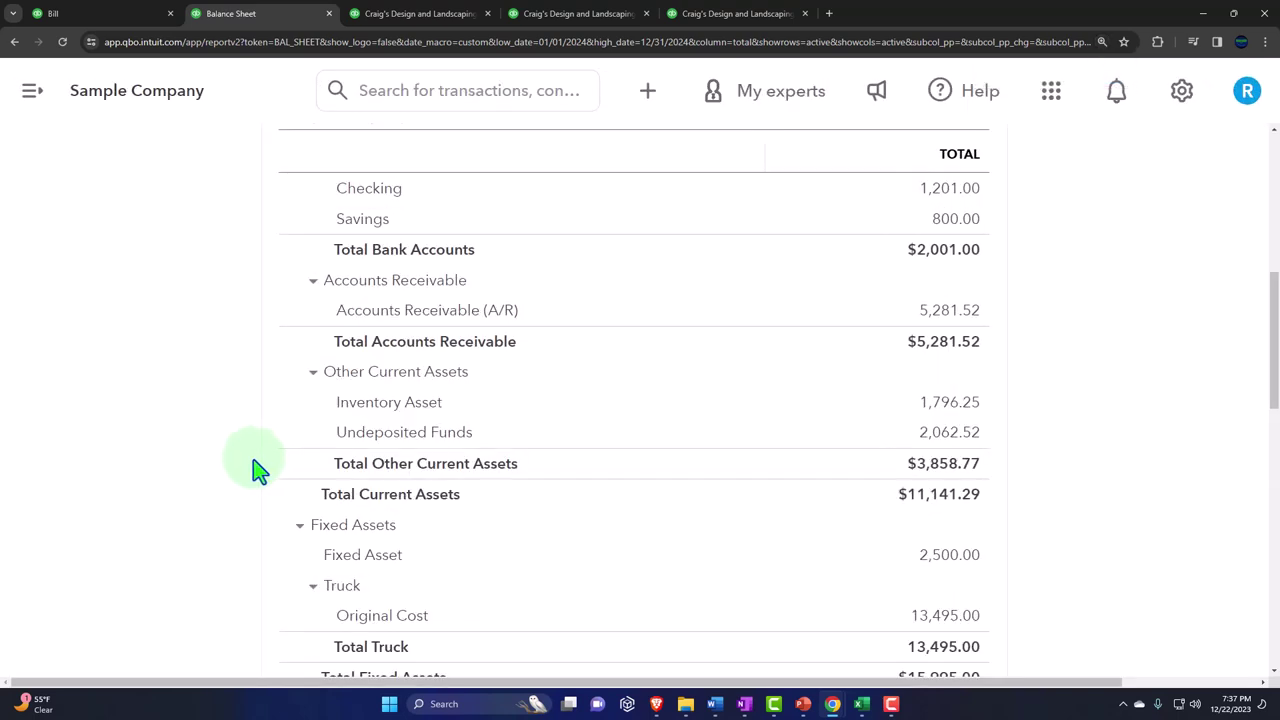
scroll(257, 470, up, 2)
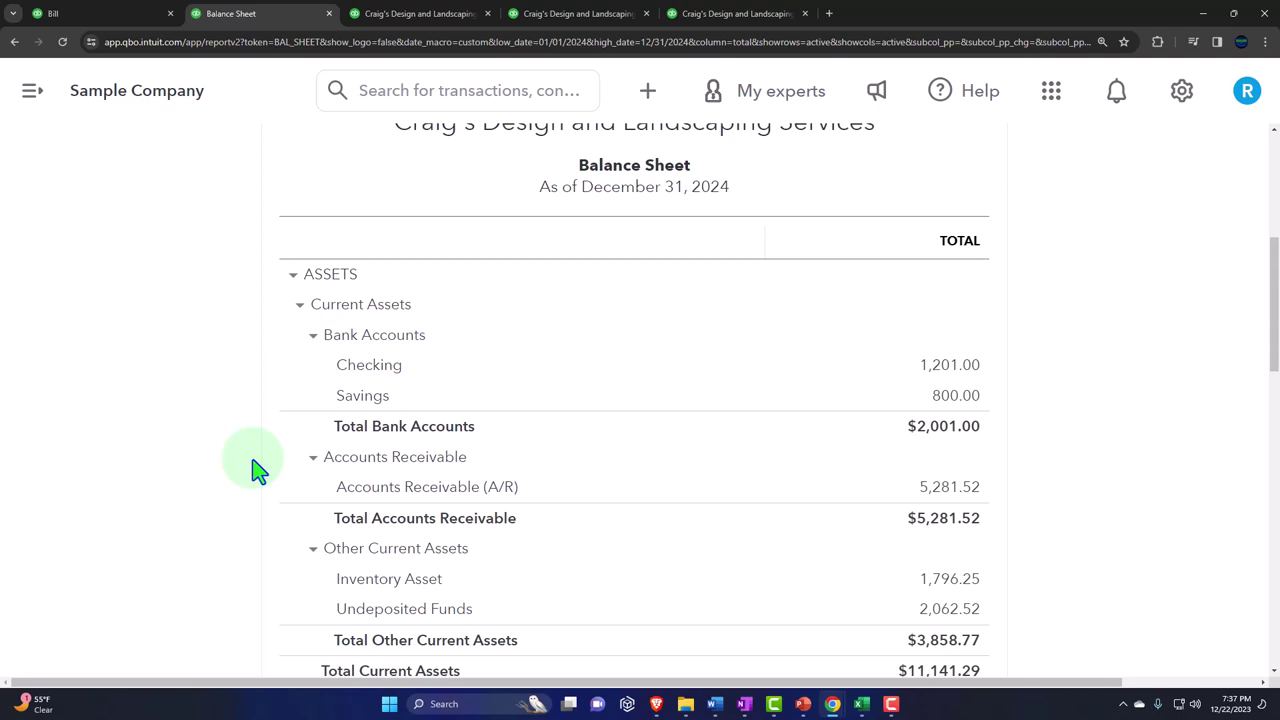
scroll(254, 470, down, 3)
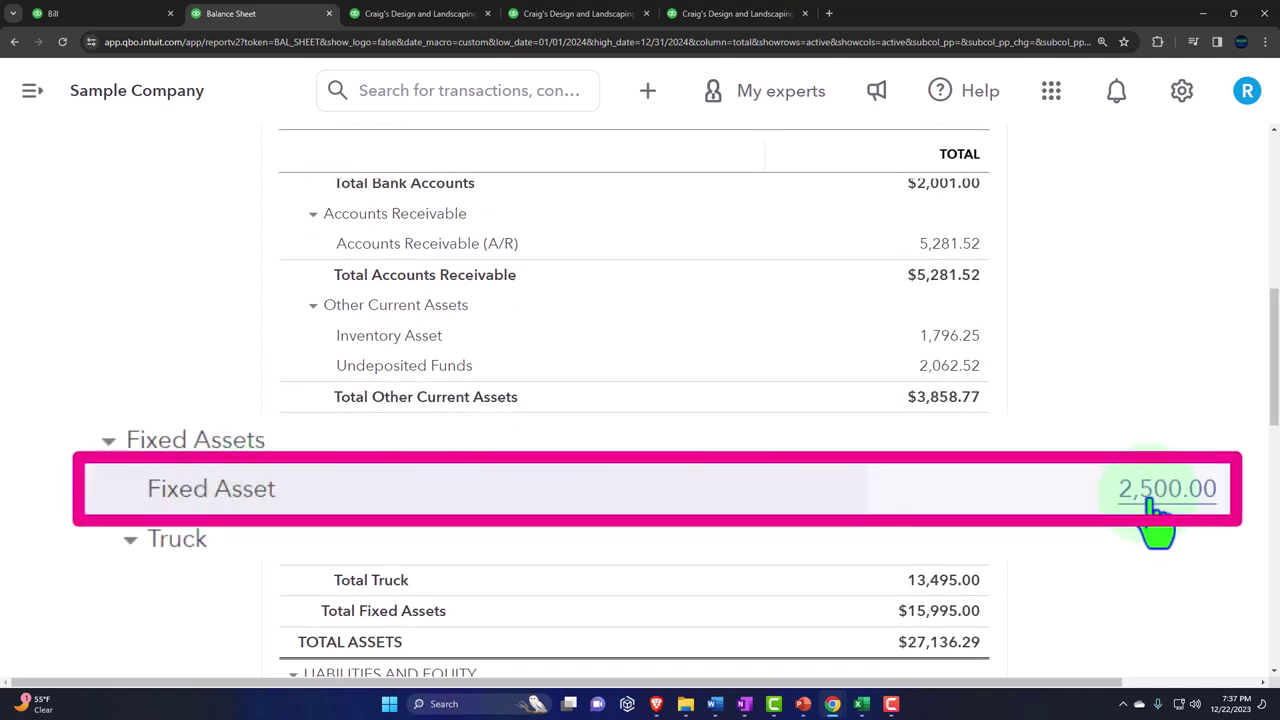
click(1152, 505)
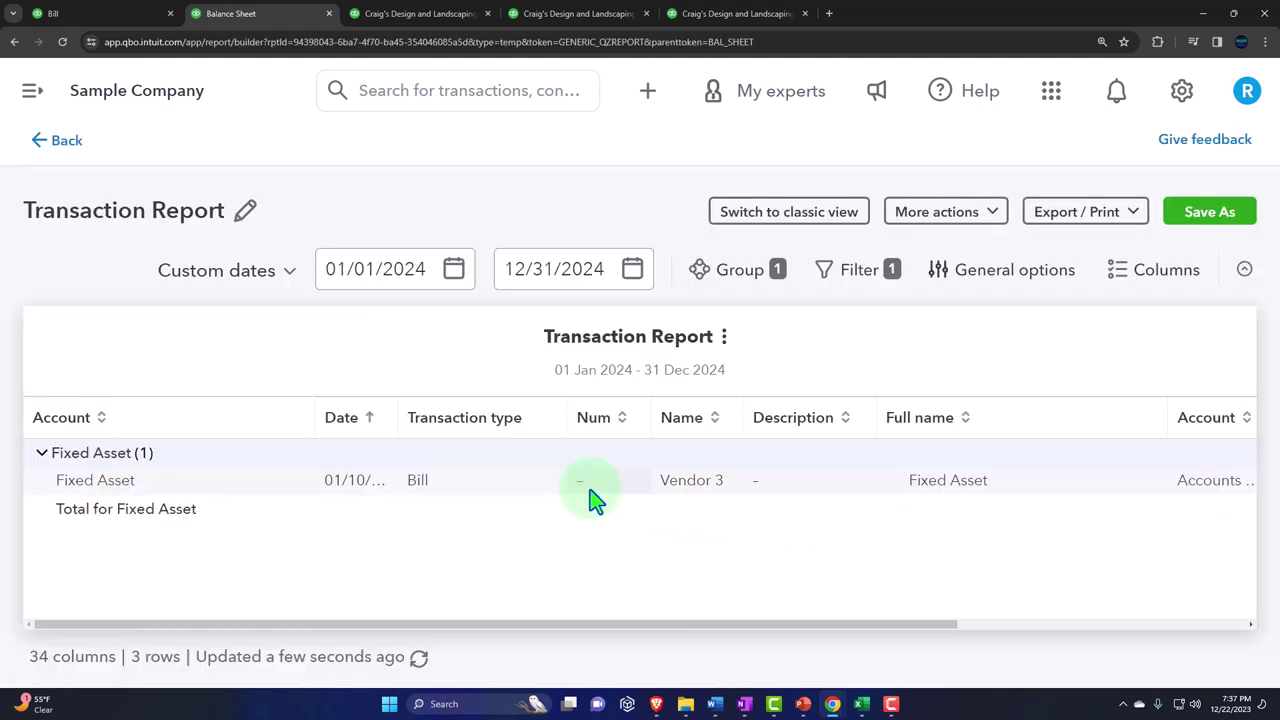
key(ctrl+minus)
key(ctrl+minus)
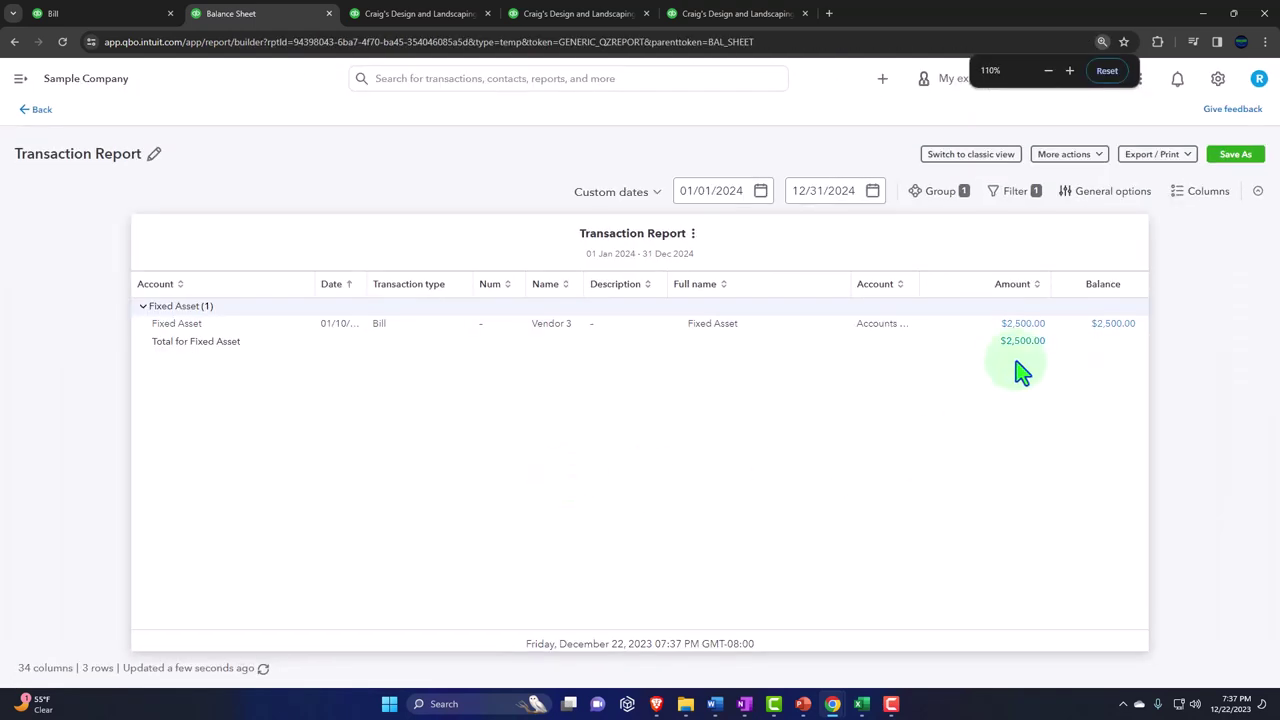
click(35, 113)
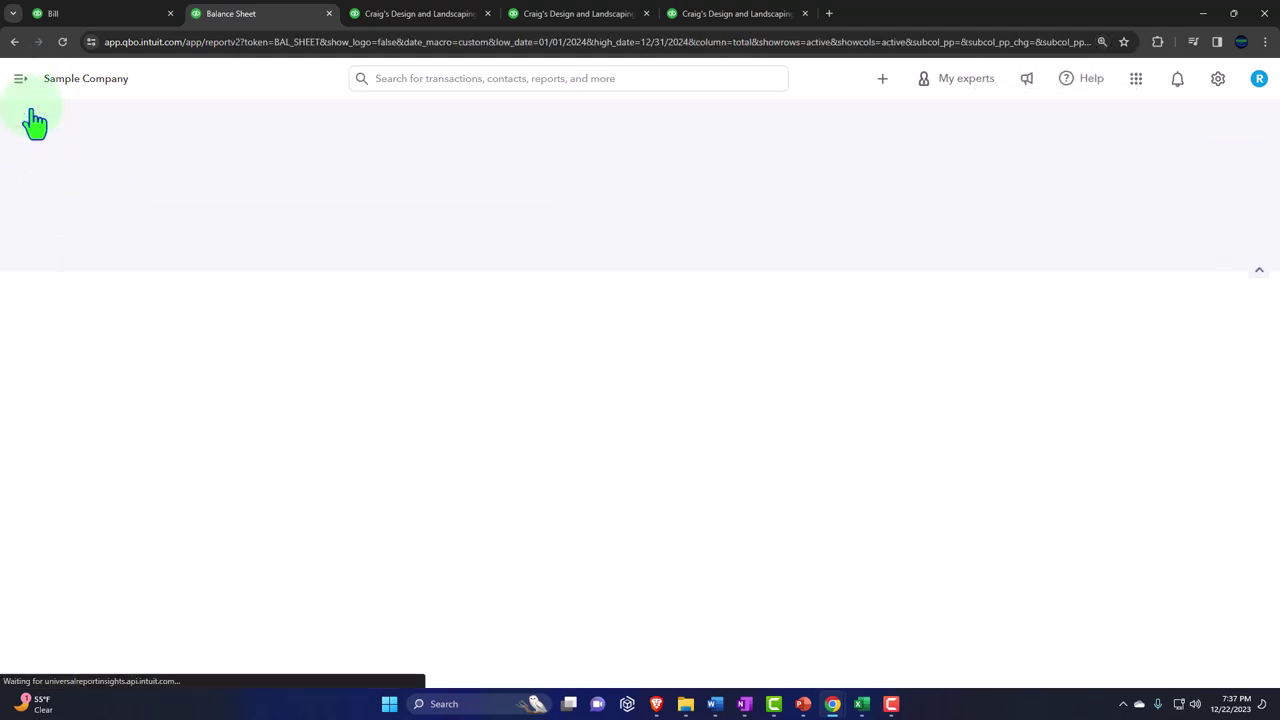
key(ctrl+plus)
key(ctrl+plus)
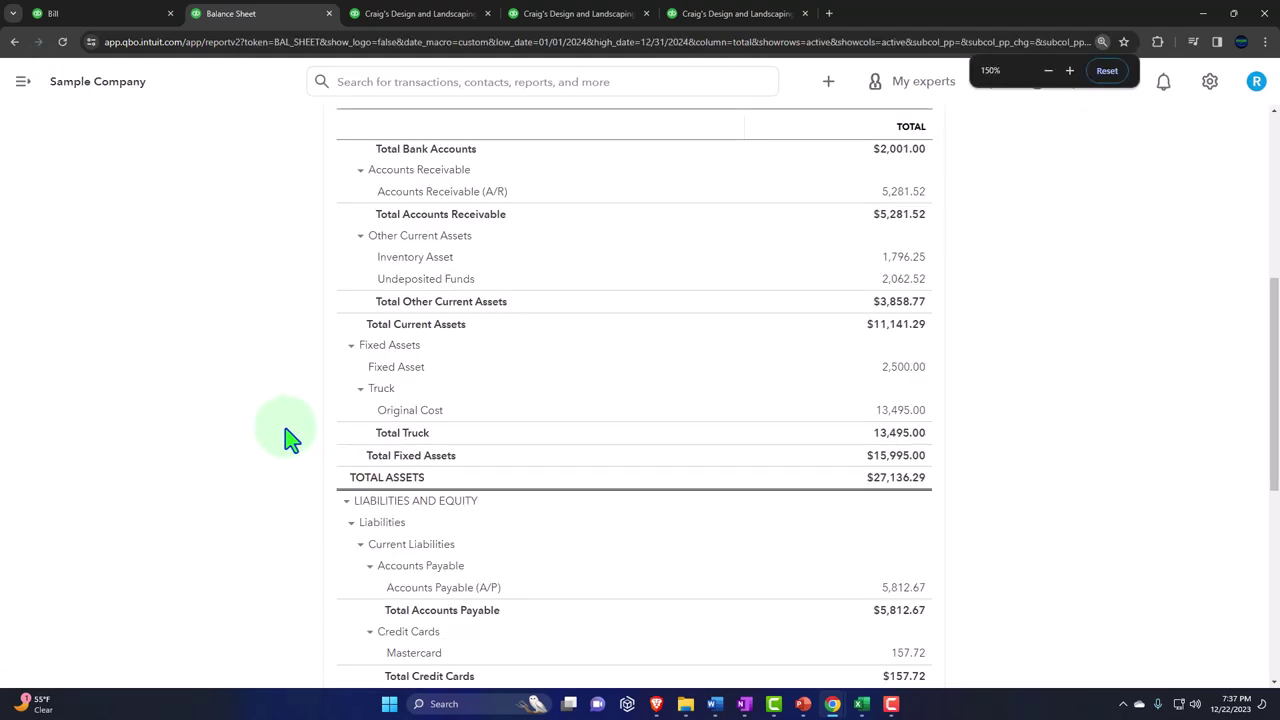
key(ctrl+plus)
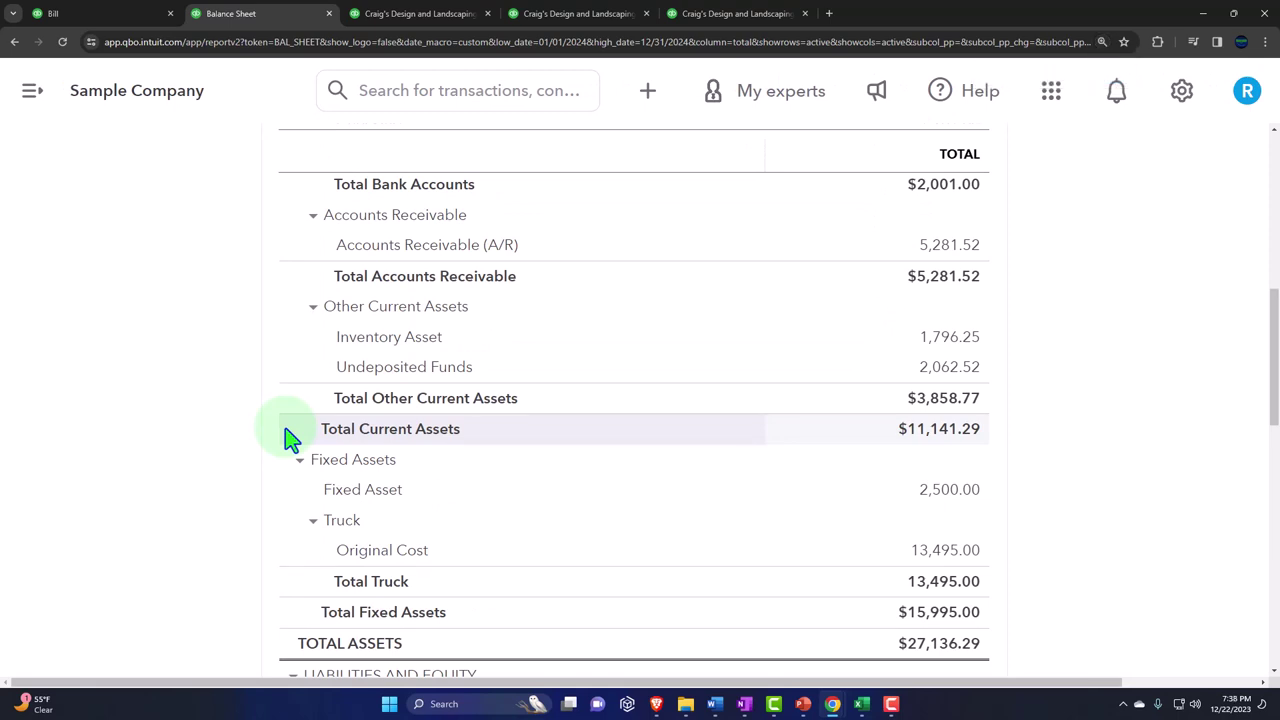
- Compare the Vendor 1 expense on the Profit and Loss report with the Inventory Asset line on the balance sheet
click(410, 14)
scroll(405, 465, down, 1)
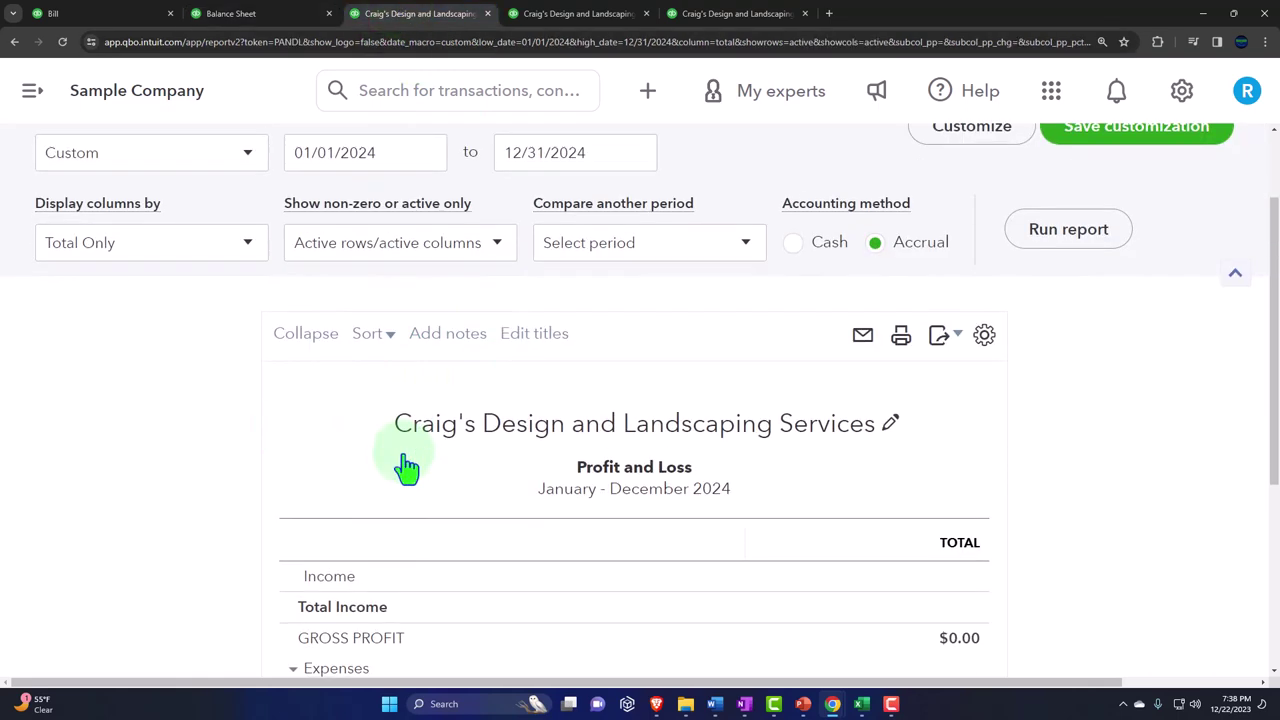
scroll(405, 465, down, 3)
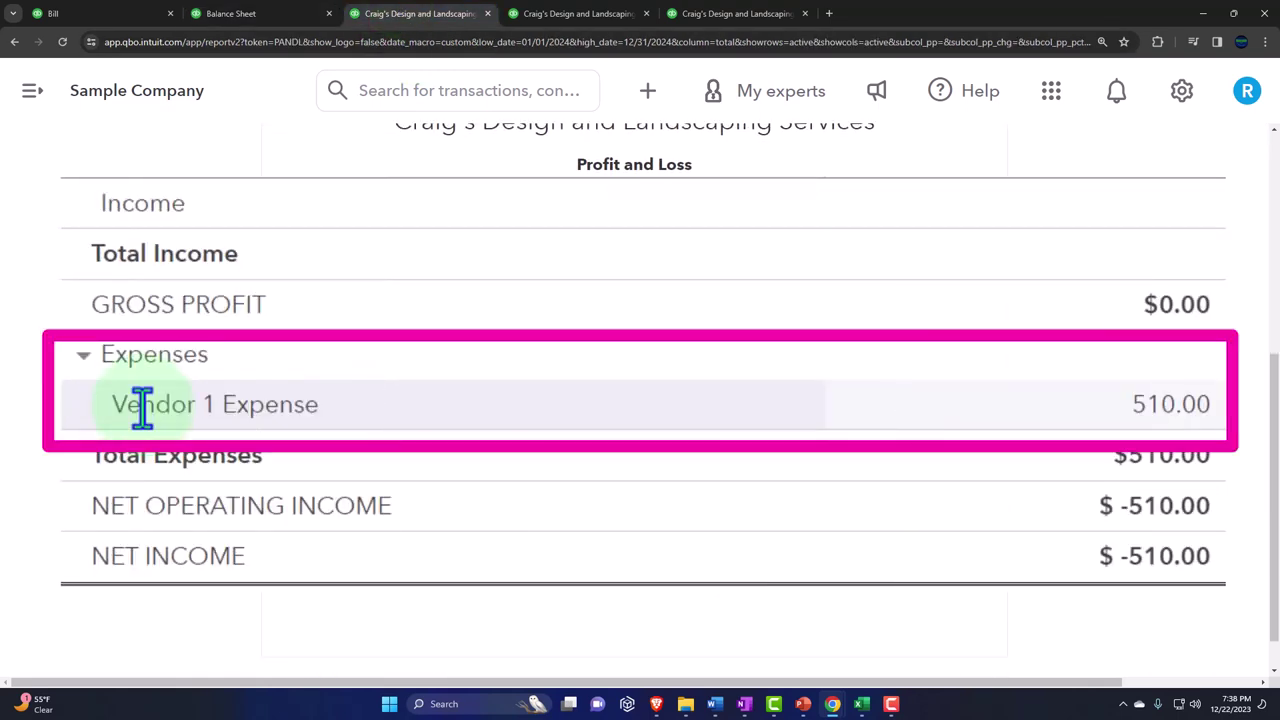
click(268, 16)
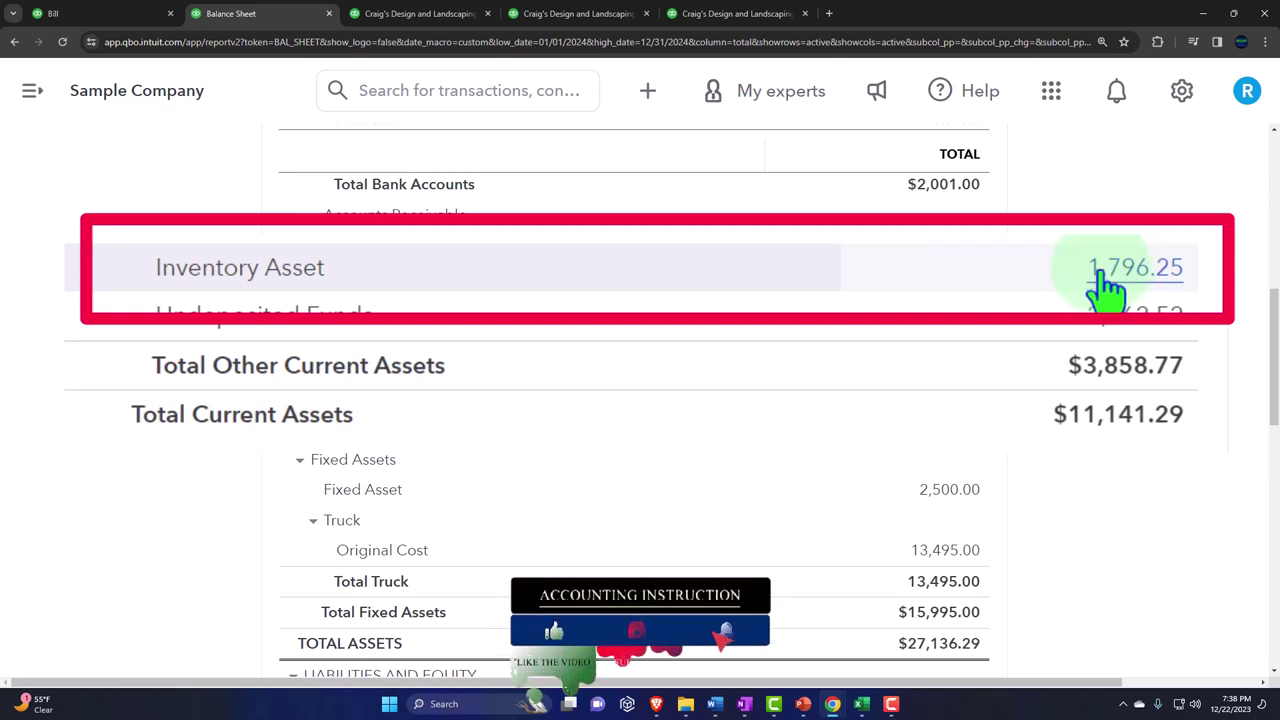
scroll(930, 355, up, 2)
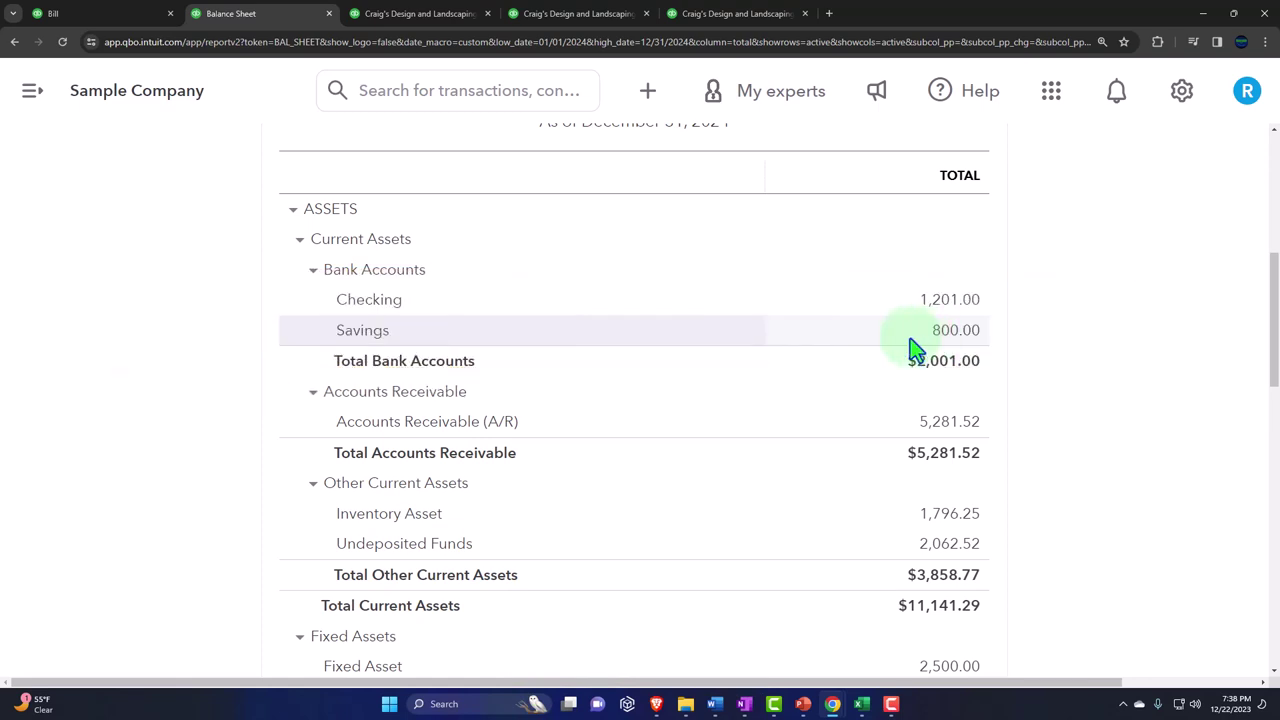
- Open the unpaid bills list from the Expenses area and check the actions offered for the PG&E bill
click(125, 22)
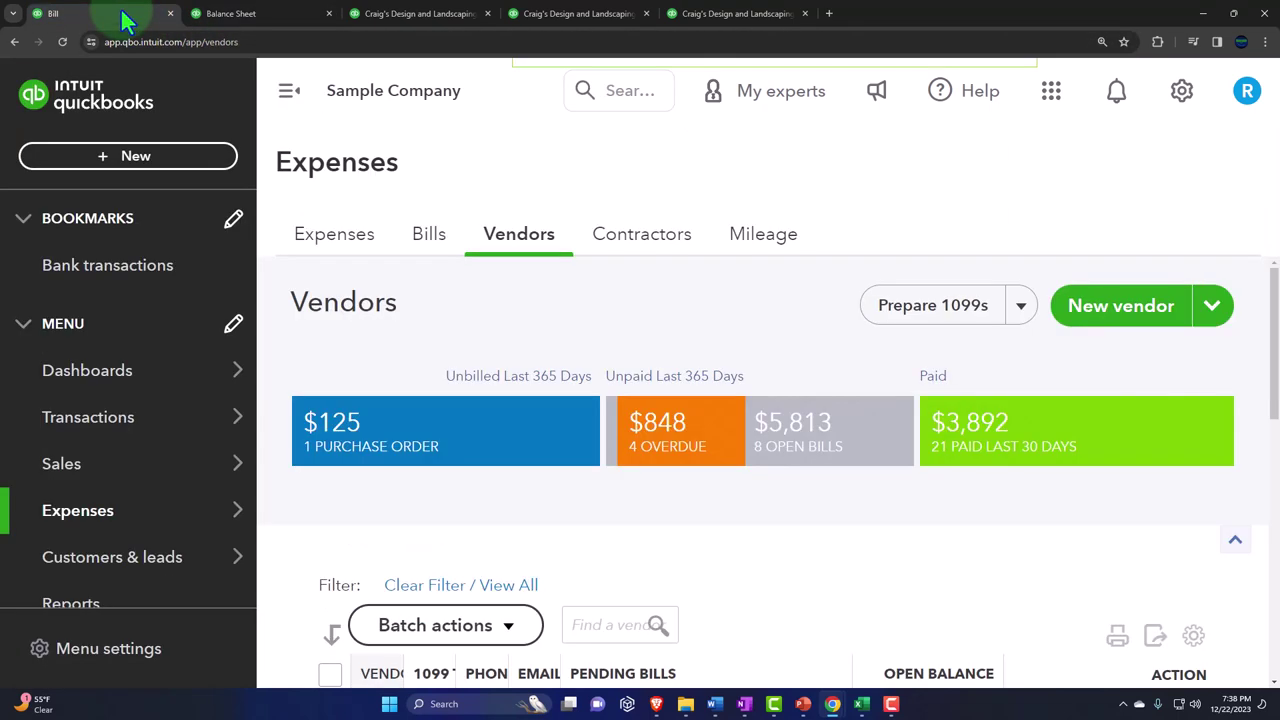
key(ctrl+minus)
key(ctrl+minus)
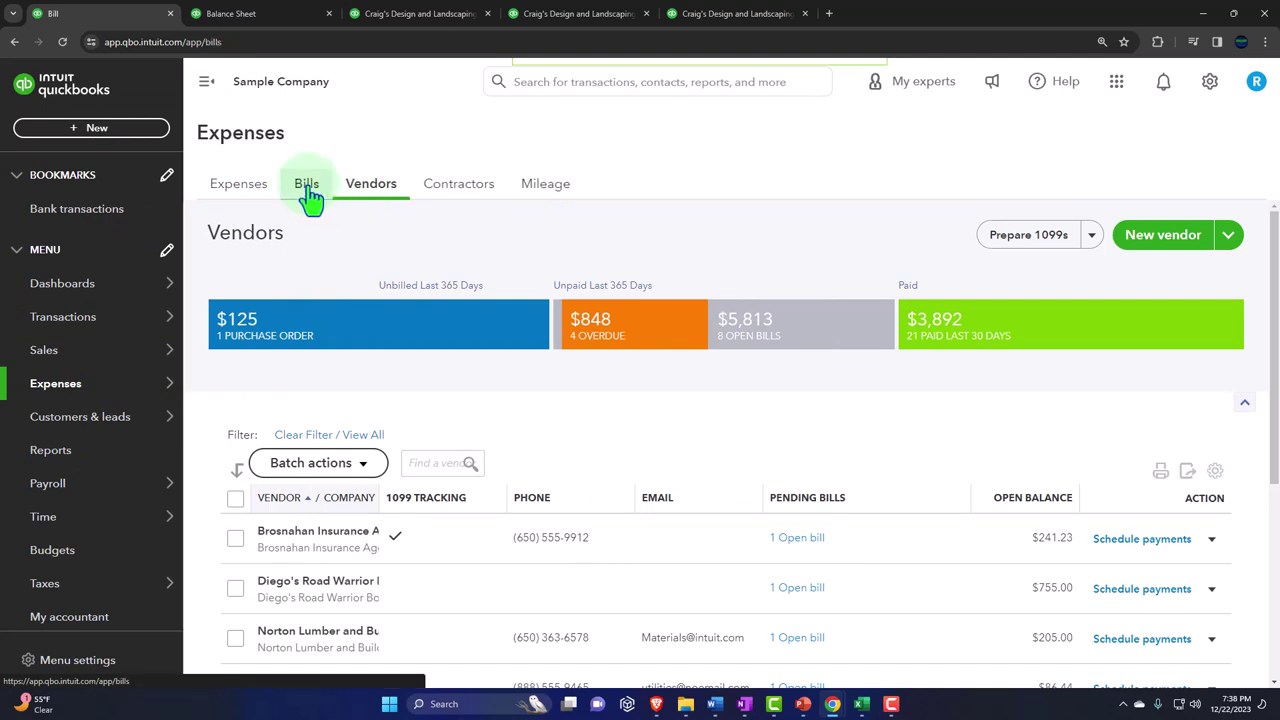
click(309, 198)
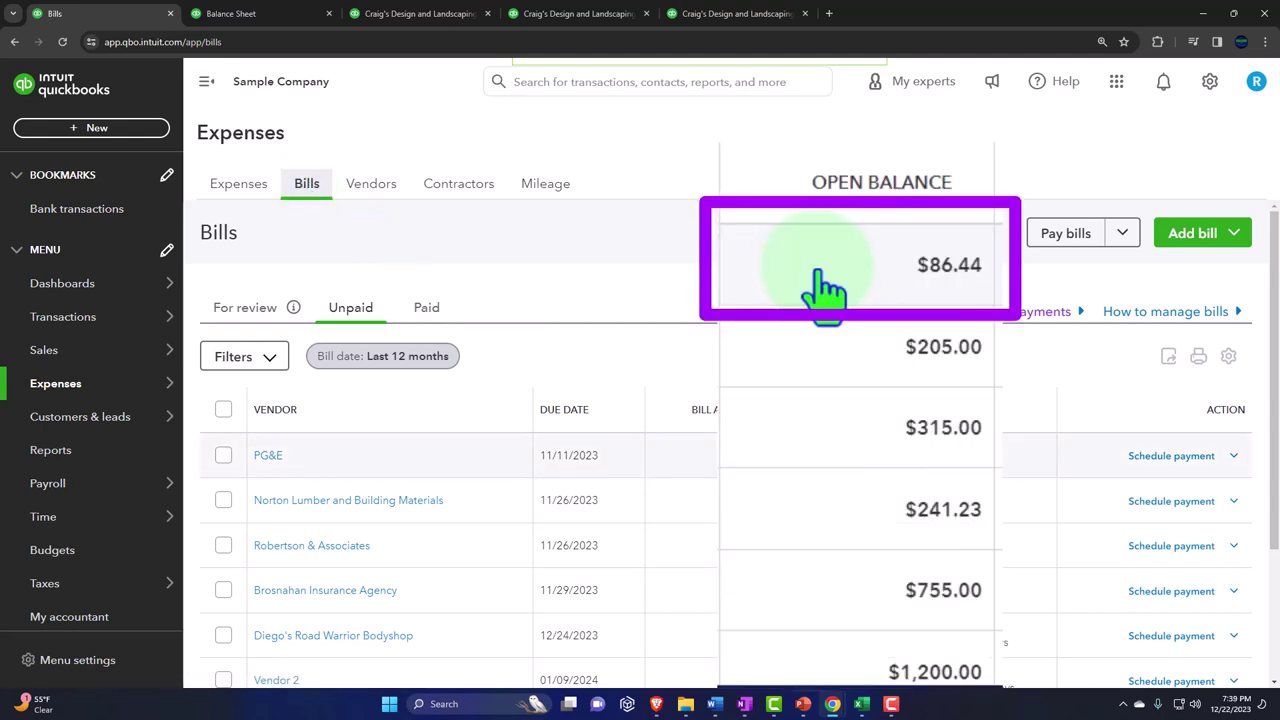
click(1235, 457)
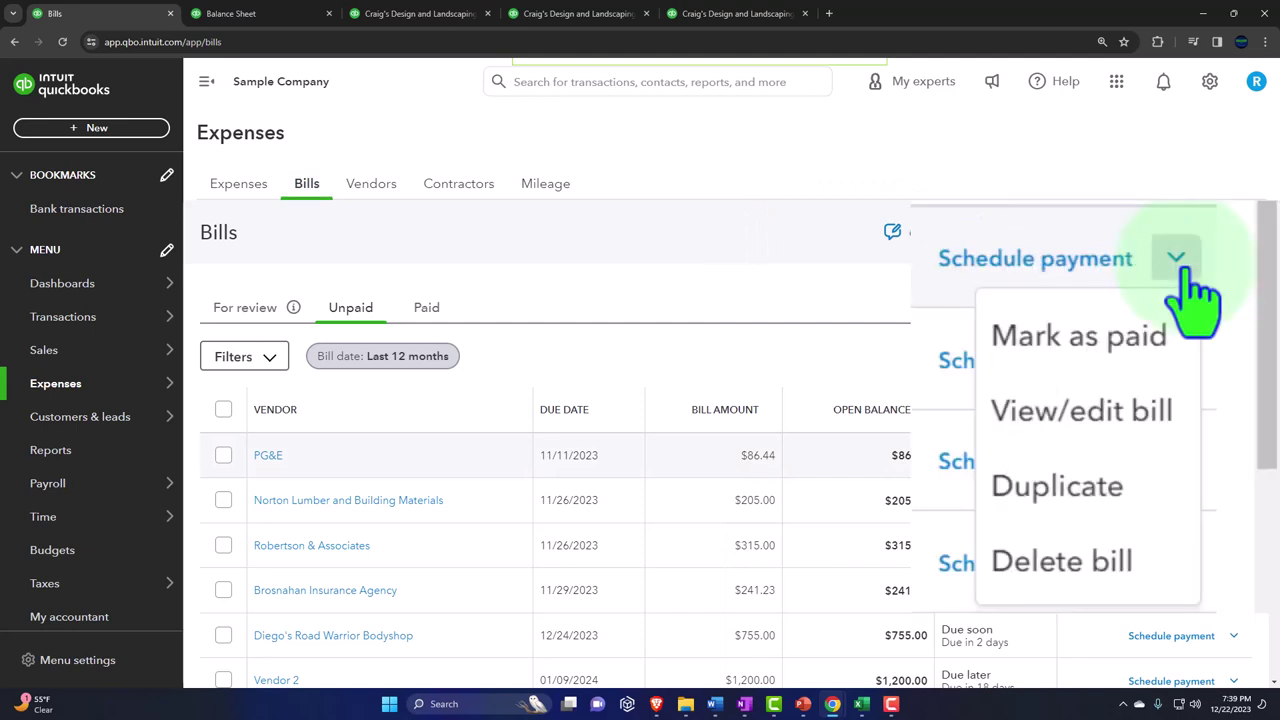
click(857, 457)
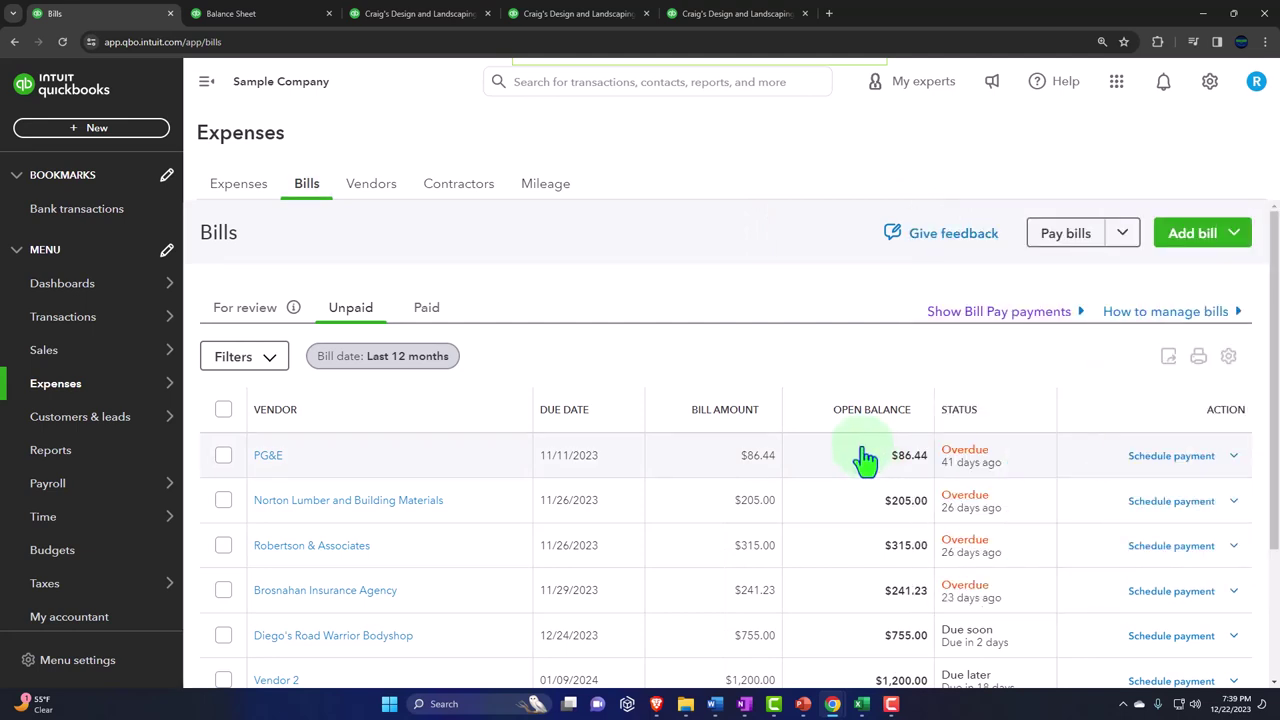